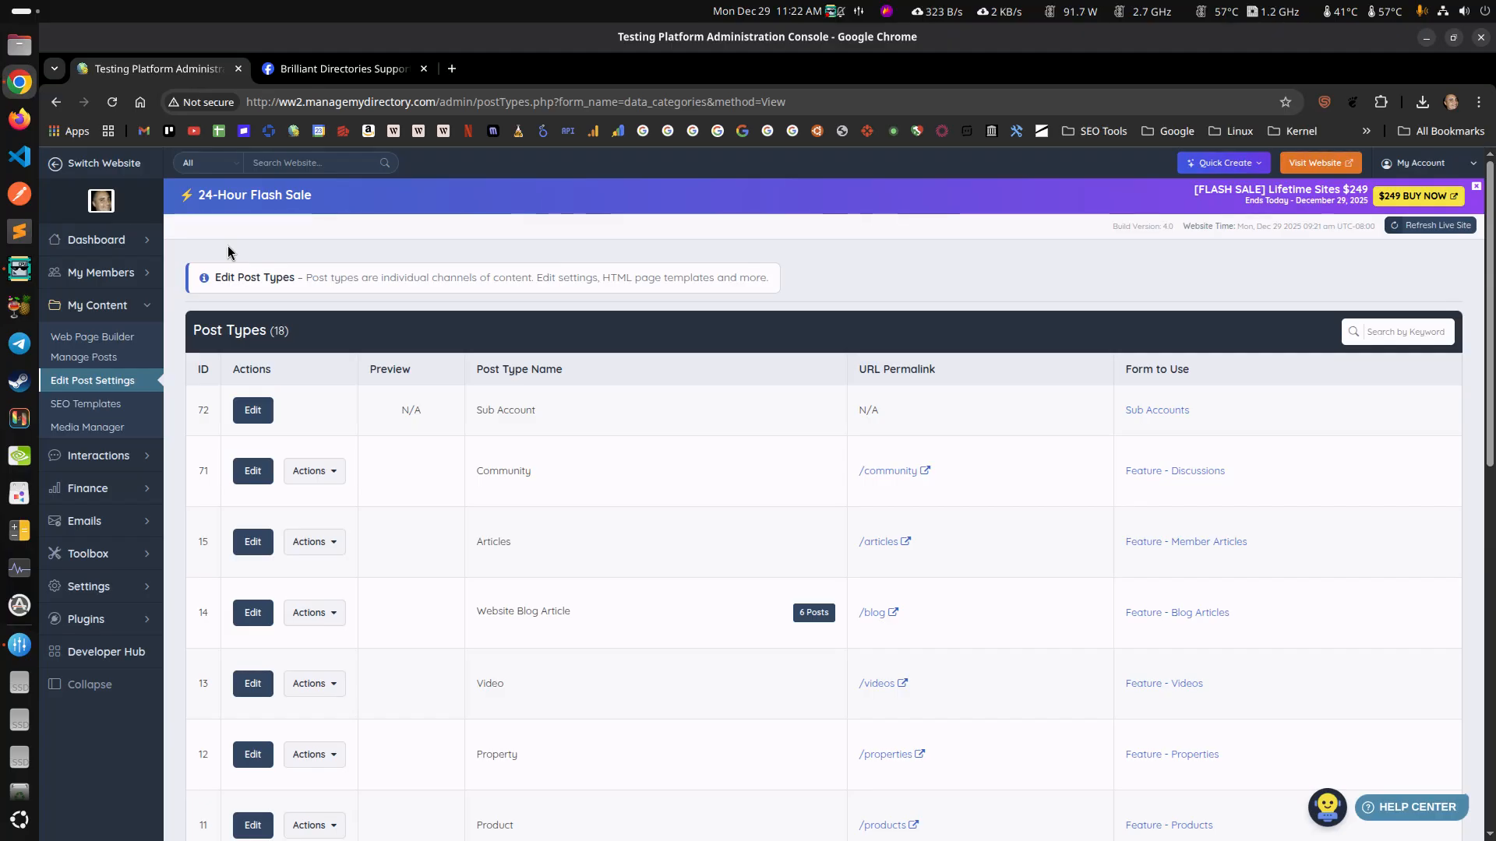
Switch to the Brilliant Directories Facebook group and read the post asking about a search sidebar for a cloned Property module
{"action": "left_click", "coordinate": [337, 68]}
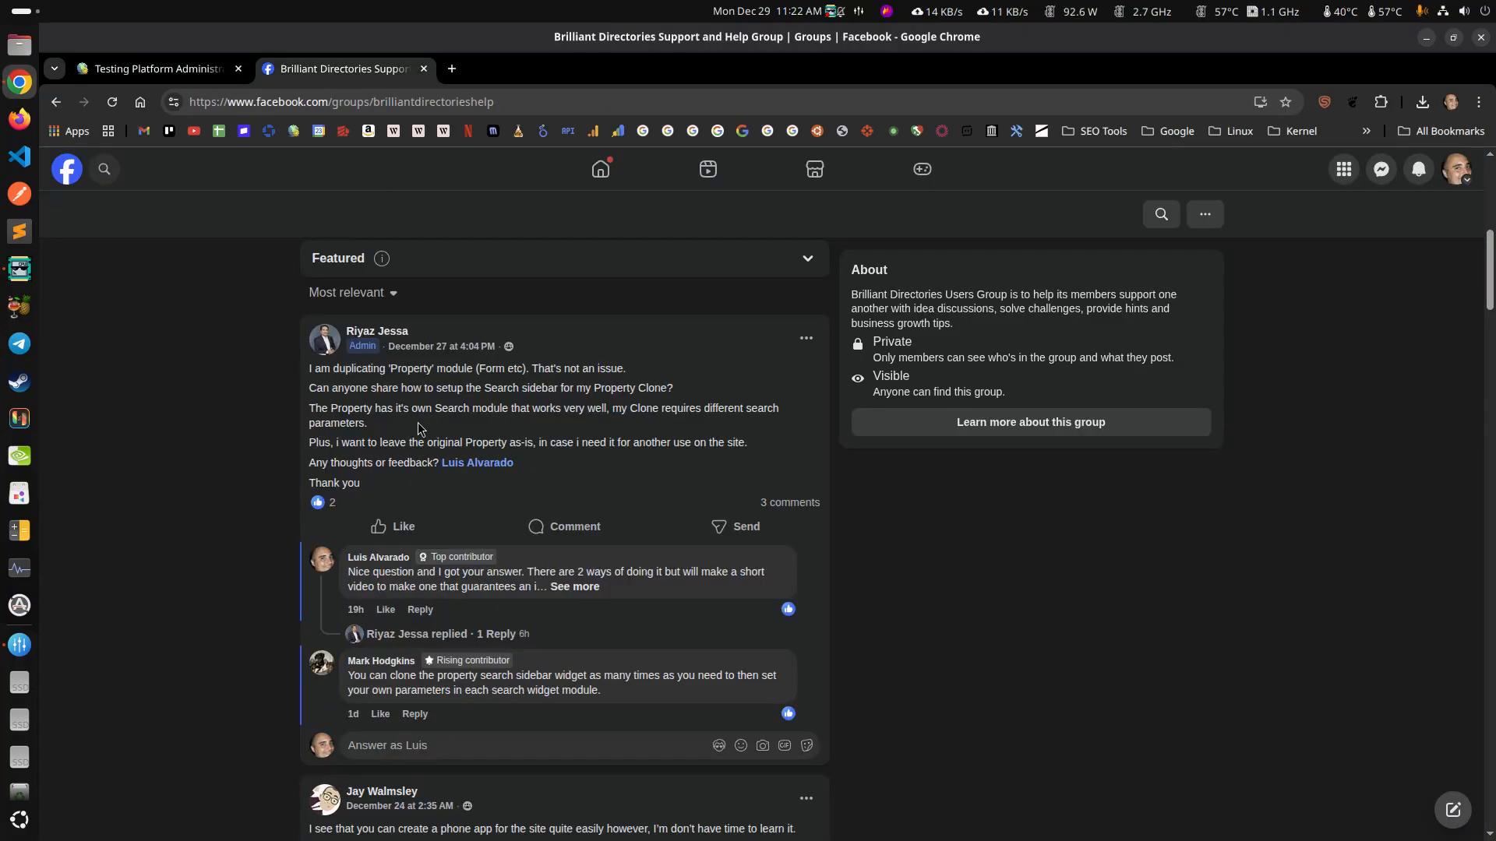
{"action": "scroll", "coordinate": [662, 459], "scroll_direction": "up", "scroll_amount": 4}
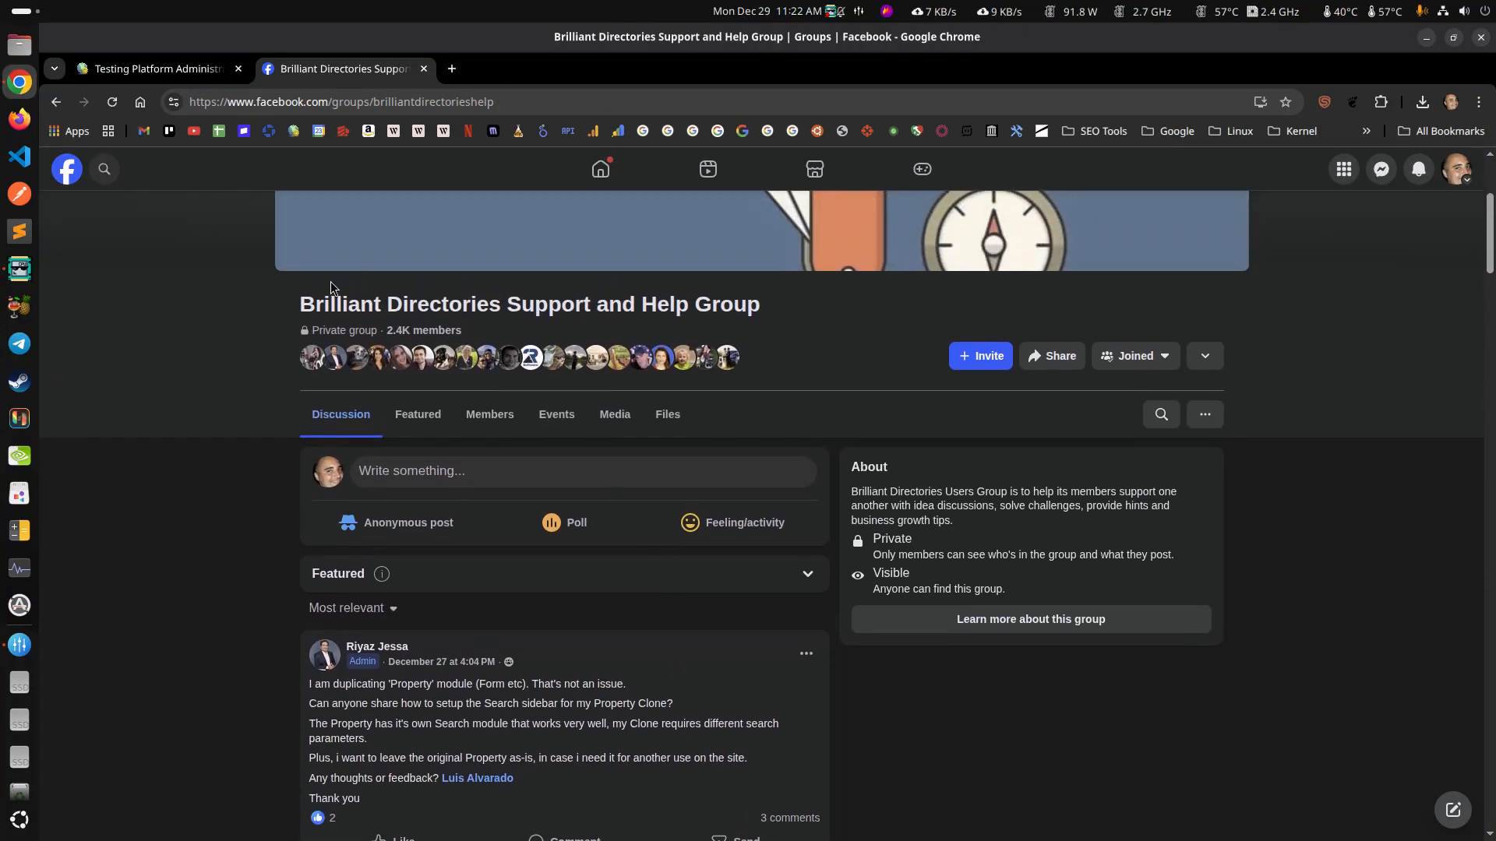
{"action": "scroll", "coordinate": [825, 309], "scroll_direction": "down", "scroll_amount": 4}
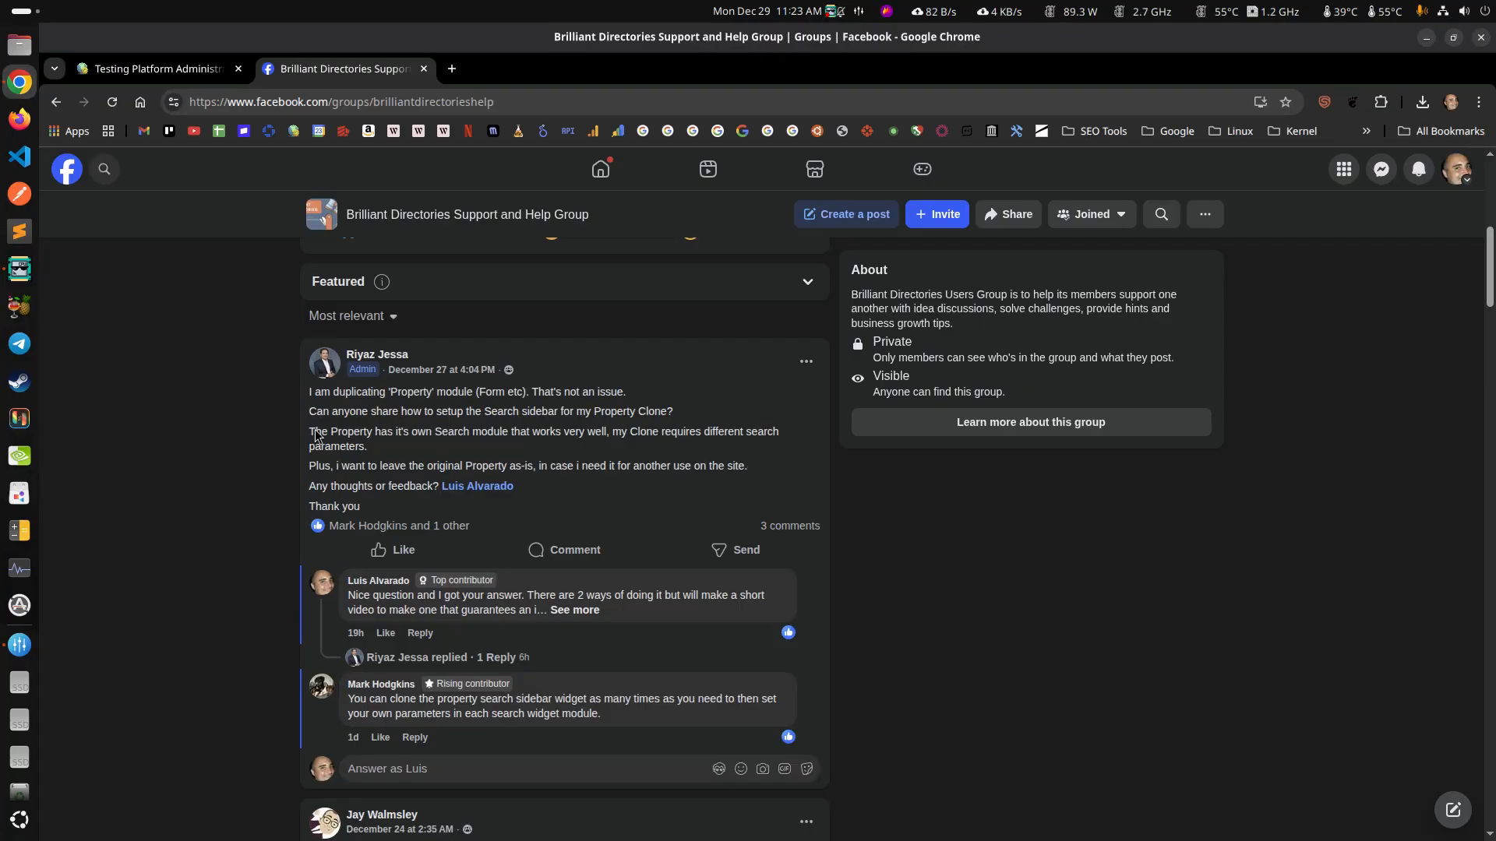
Return to the website administration console and clone the Property post type, confirming the copy
{"action": "left_click", "coordinate": [160, 68]}
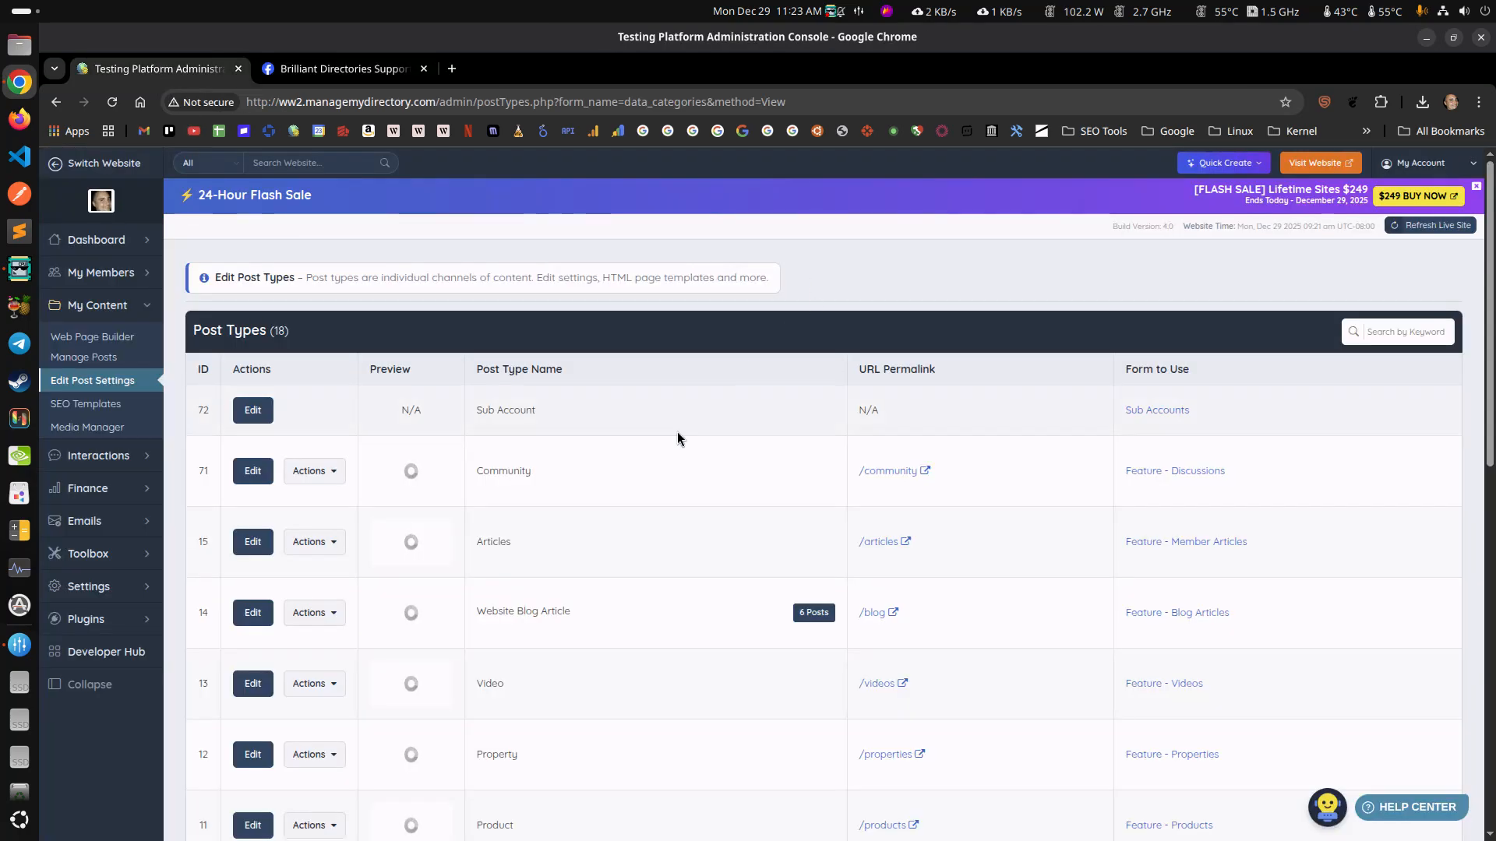
{"action": "scroll", "coordinate": [674, 431], "scroll_direction": "down", "scroll_amount": 4}
{"action": "scroll", "coordinate": [678, 434], "scroll_direction": "up", "scroll_amount": 4}
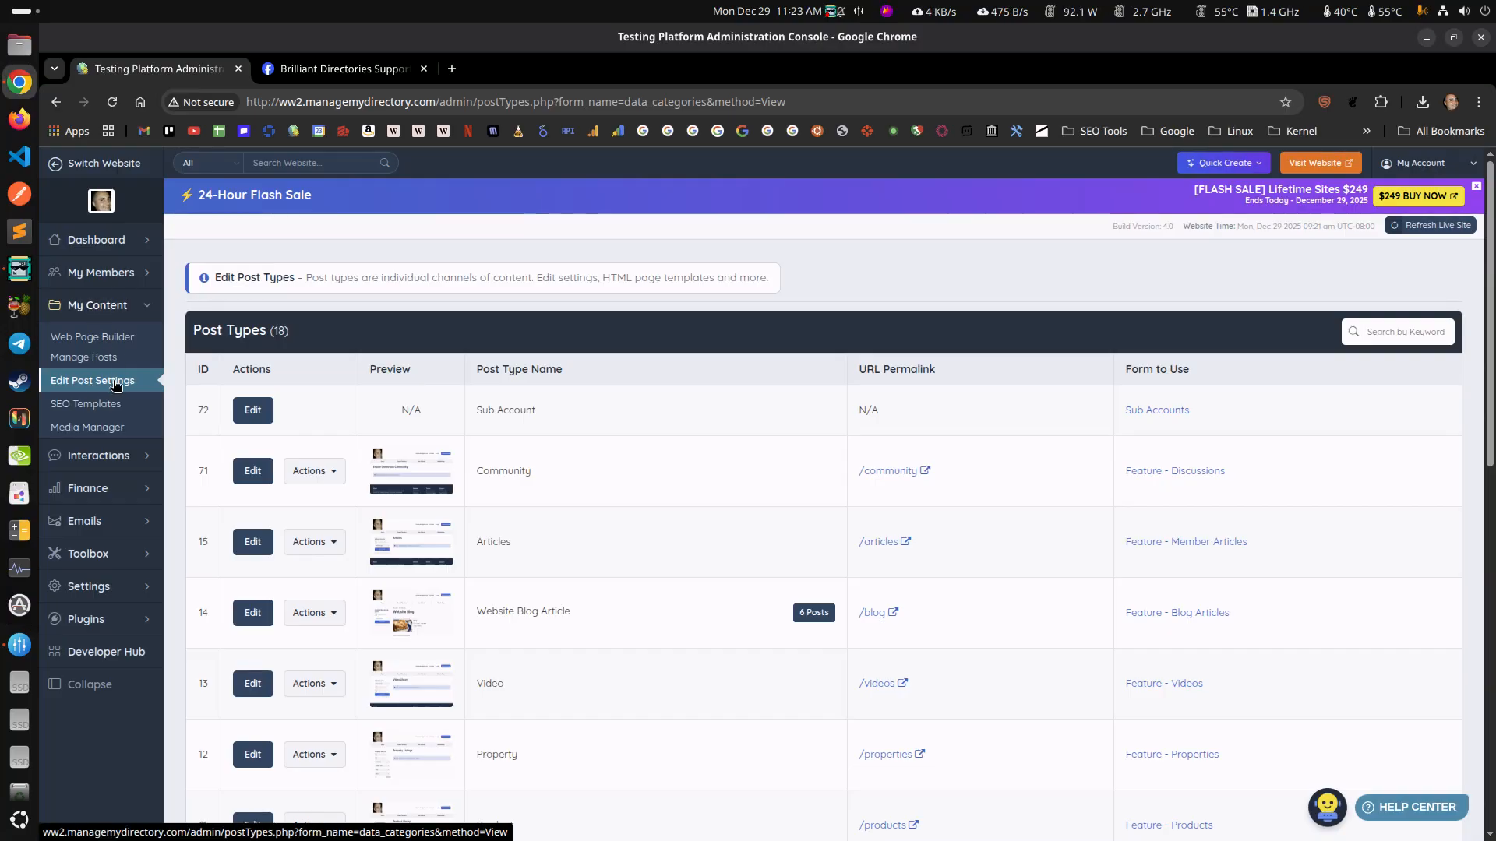
{"action": "scroll", "coordinate": [736, 472], "scroll_direction": "down", "scroll_amount": 4}
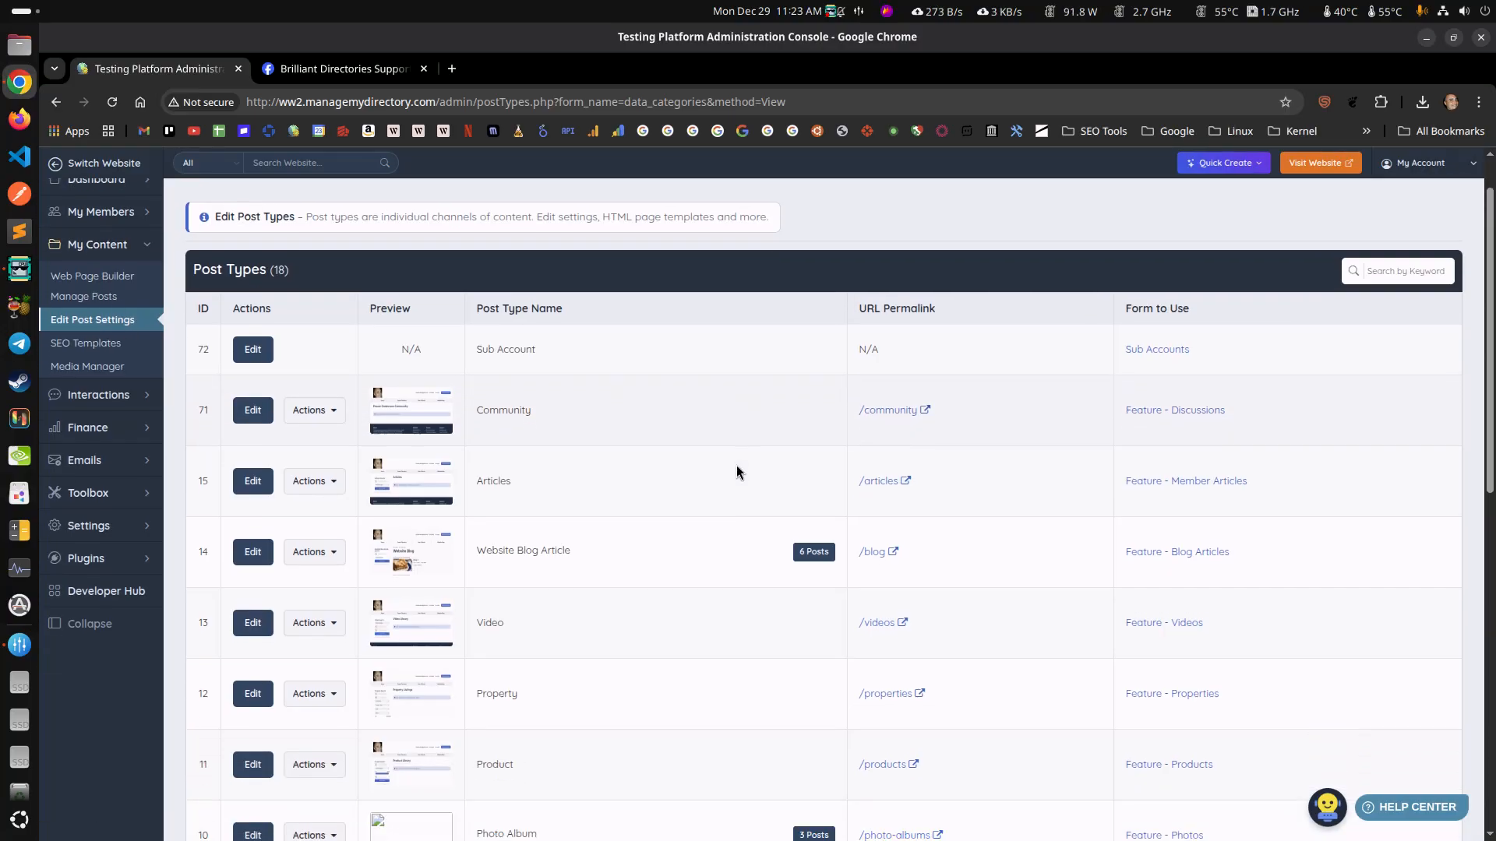
{"action": "scroll", "coordinate": [658, 328], "scroll_direction": "down", "scroll_amount": 5}
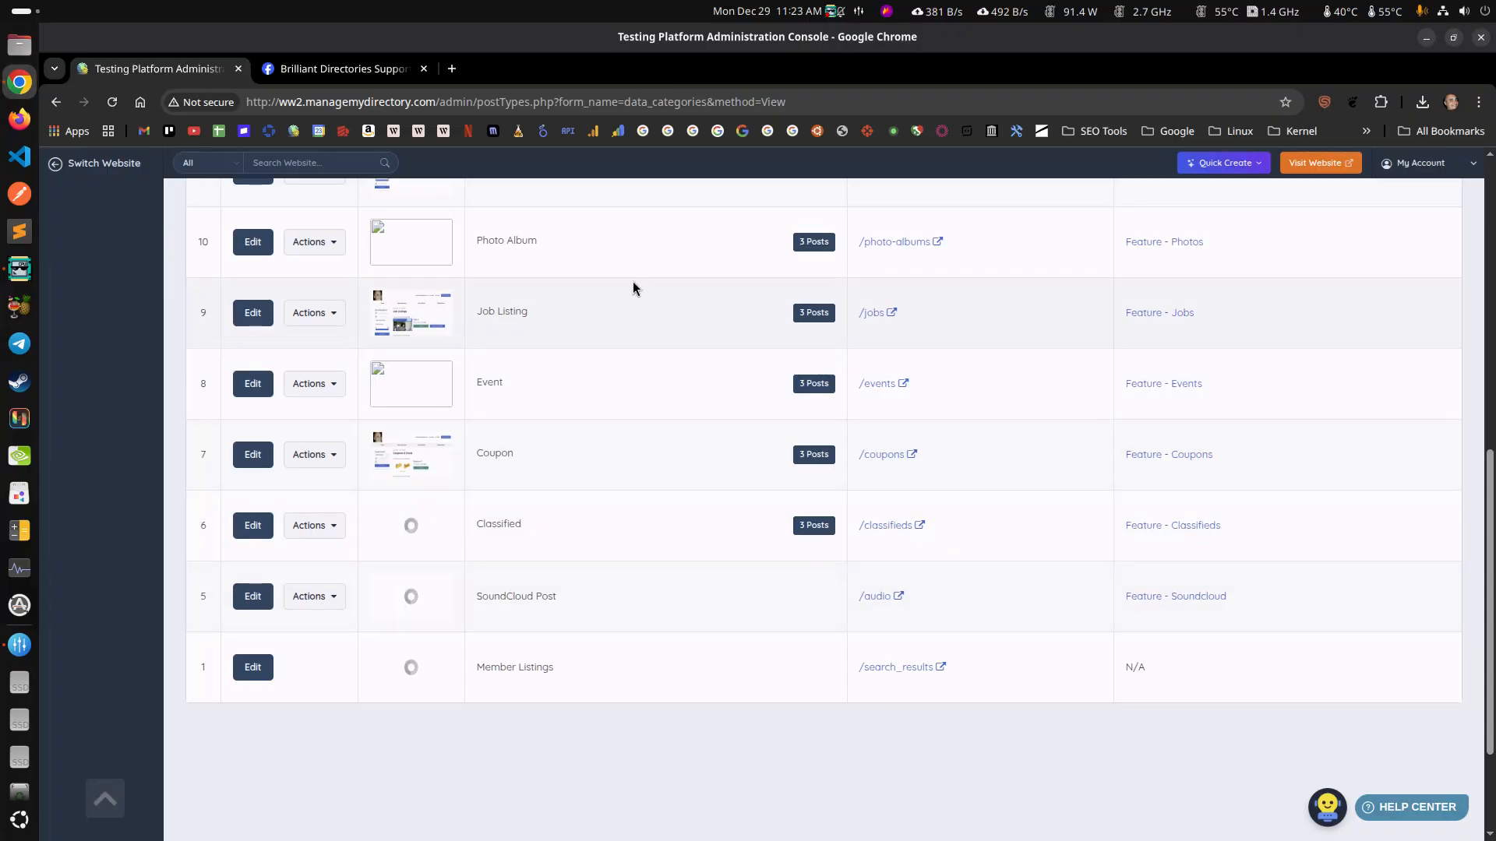
{"action": "scroll", "coordinate": [678, 650], "scroll_direction": "up", "scroll_amount": 5}
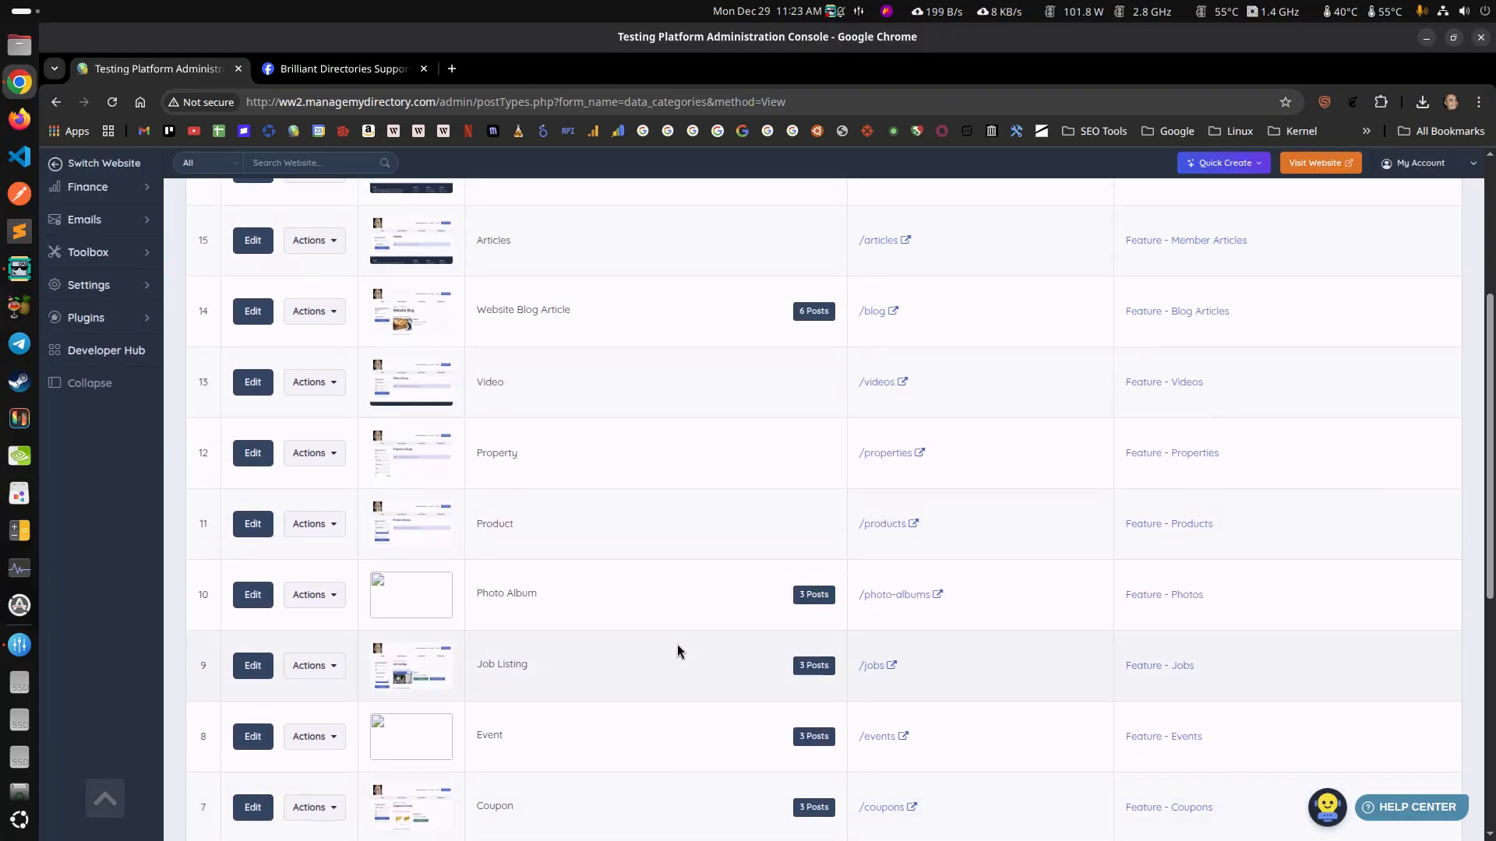
{"action": "scroll", "coordinate": [681, 460], "scroll_direction": "up", "scroll_amount": 2}
{"action": "scroll", "coordinate": [794, 550], "scroll_direction": "down", "scroll_amount": 2}
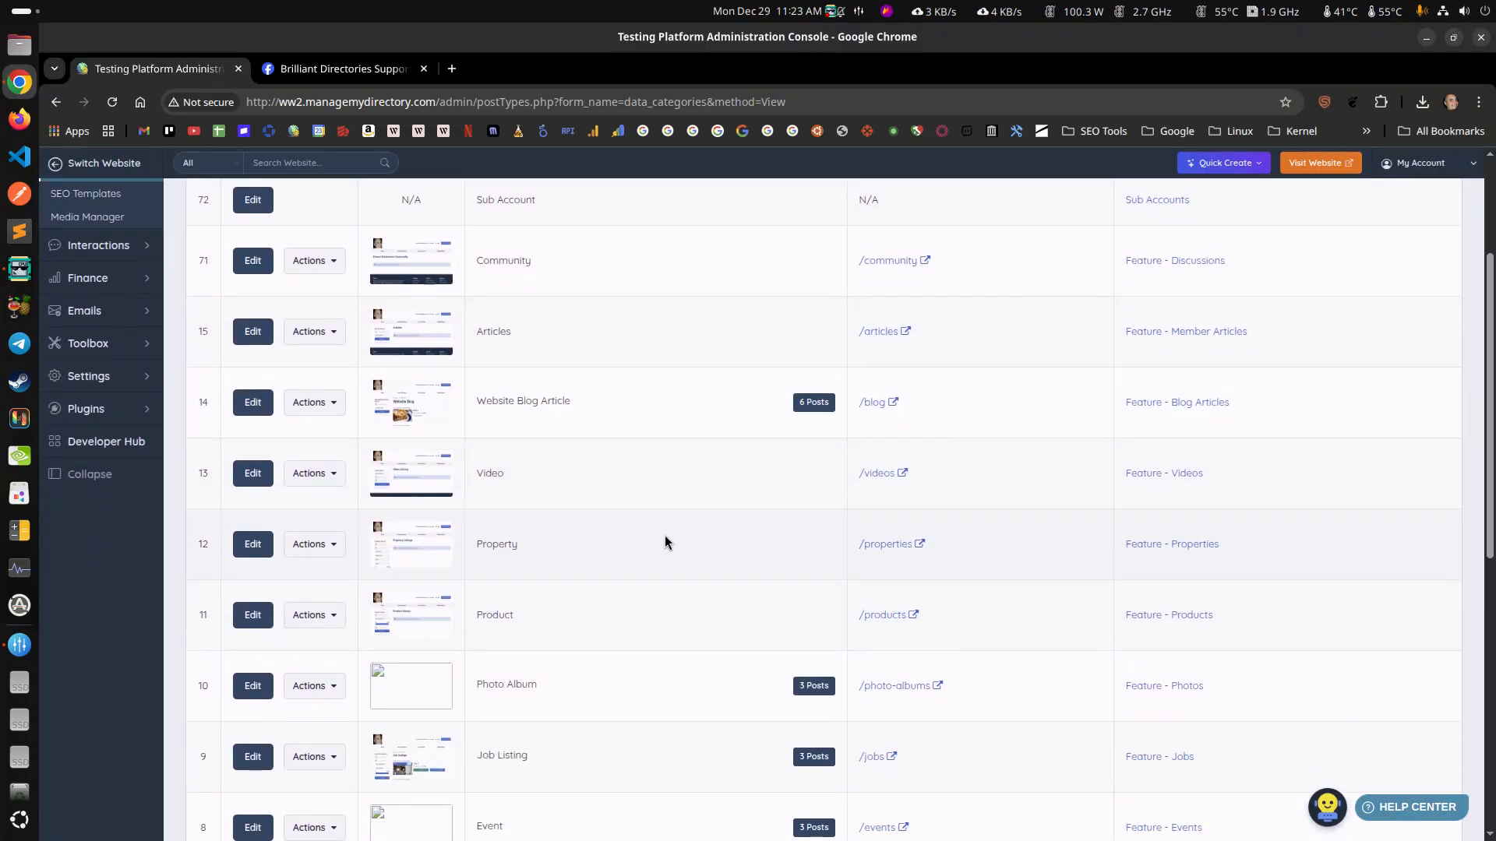
{"action": "left_click", "coordinate": [323, 545]}
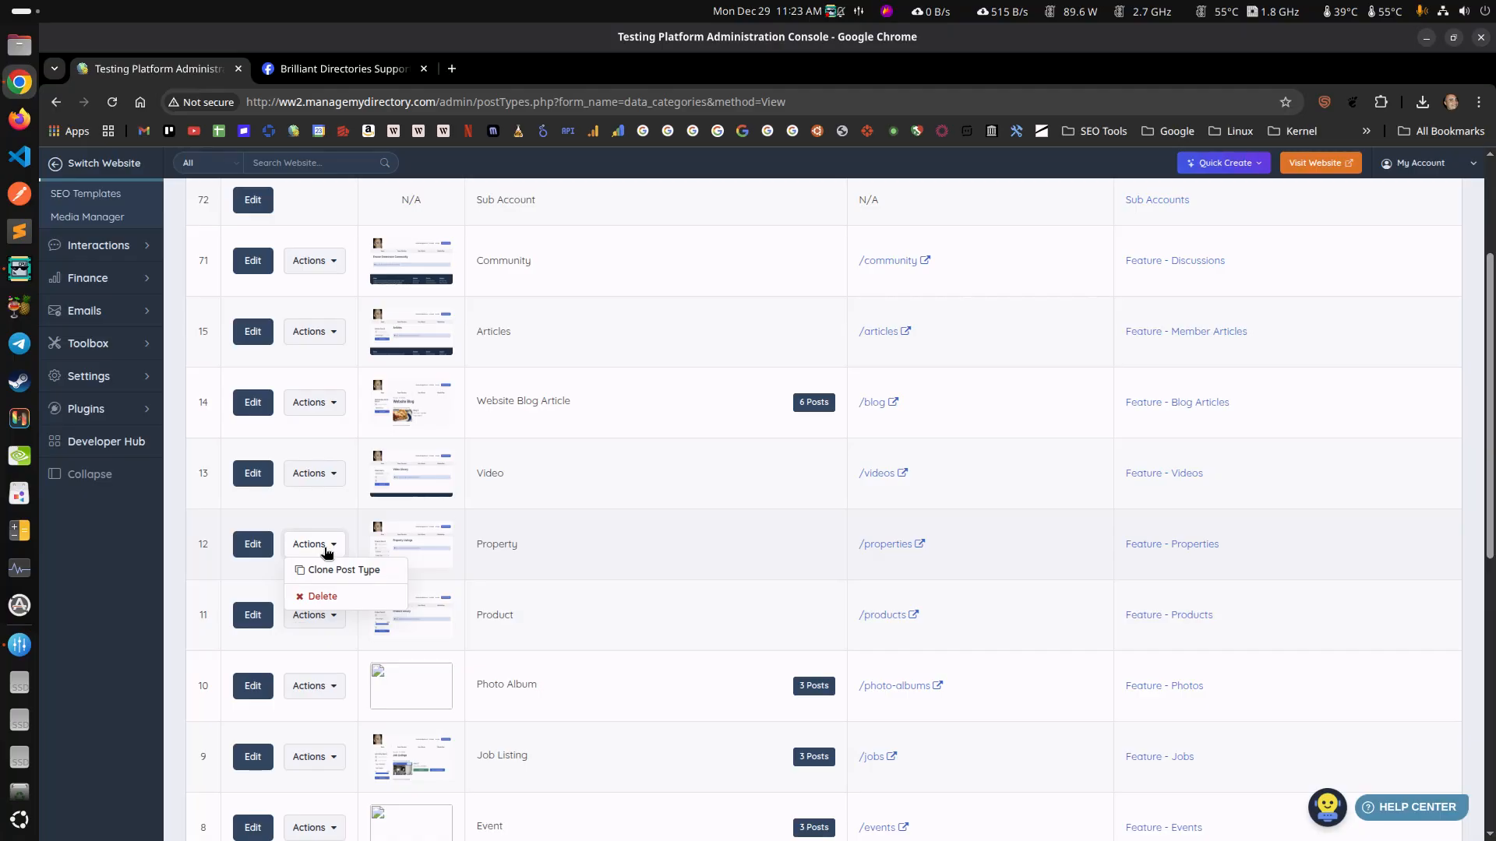
{"action": "left_click", "coordinate": [323, 573]}
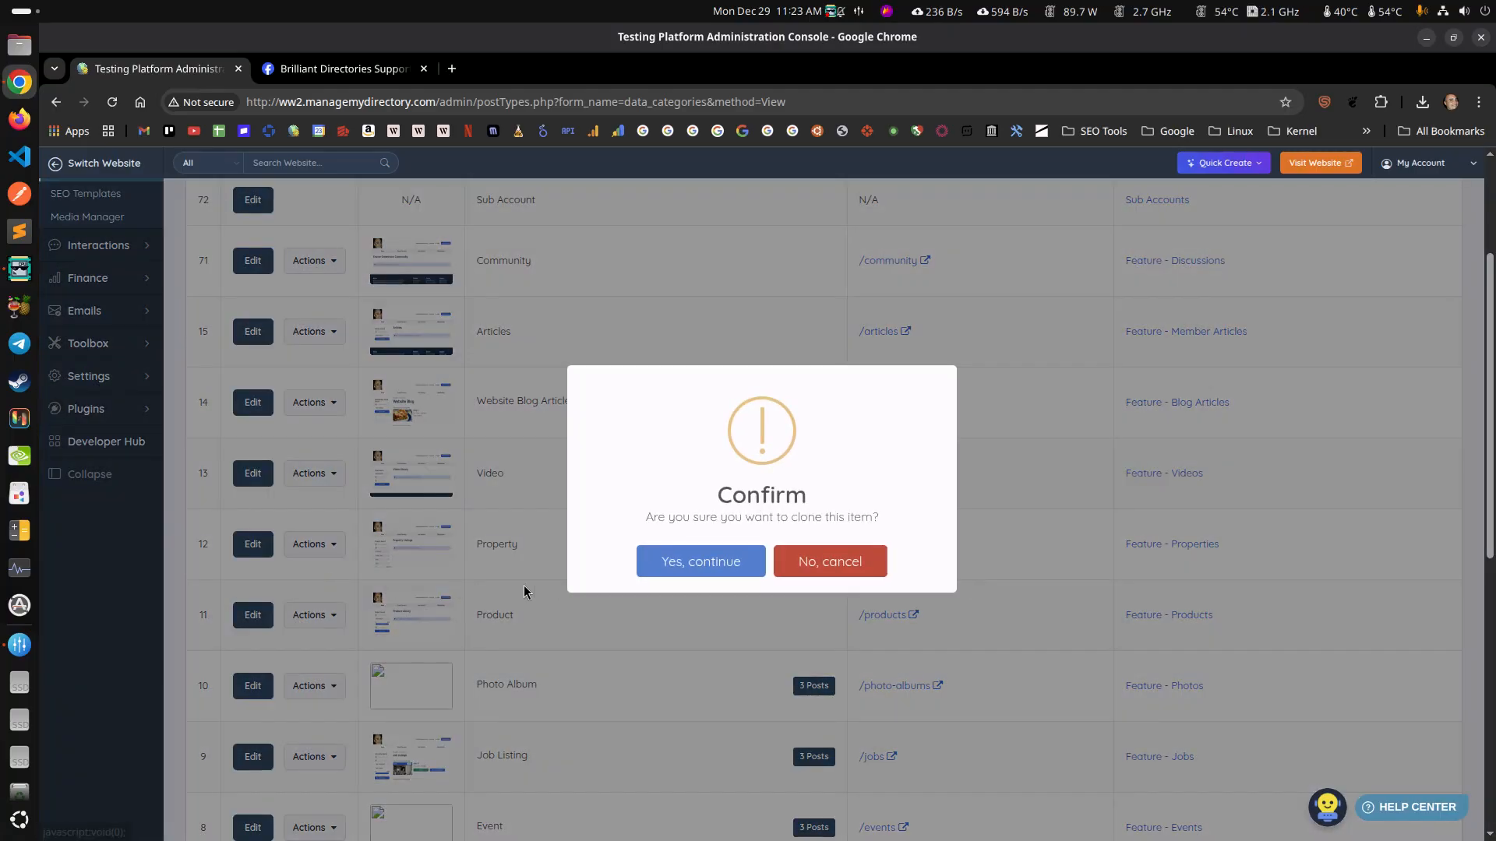
{"action": "left_click", "coordinate": [705, 565]}
{"action": "left_click", "coordinate": [778, 561]}
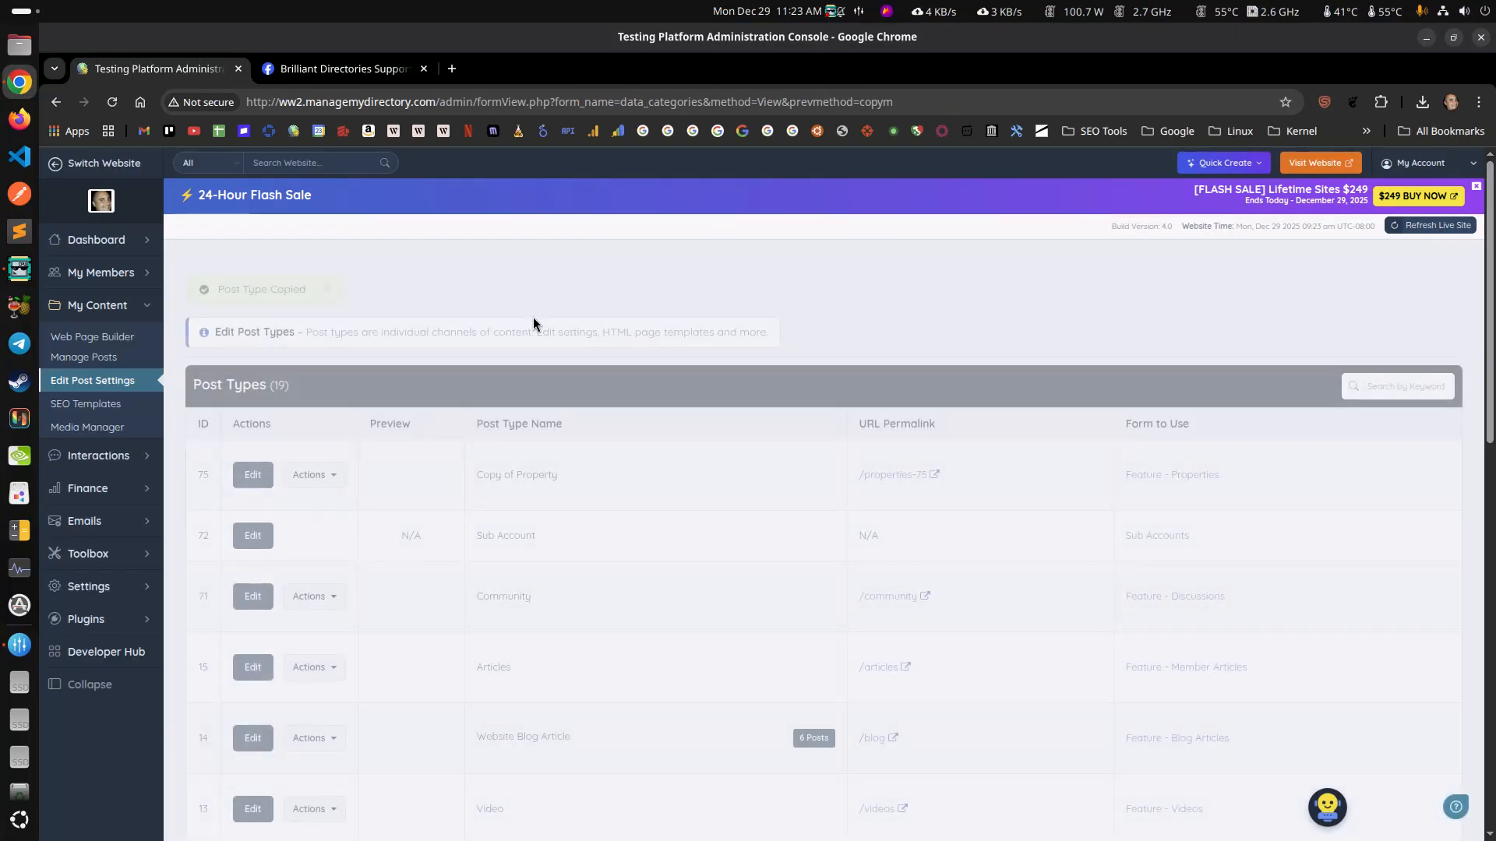
{"action": "left_click_drag", "start_coordinate": [472, 478], "coordinate": [598, 477]}
{"action": "left_click", "coordinate": [681, 480]}
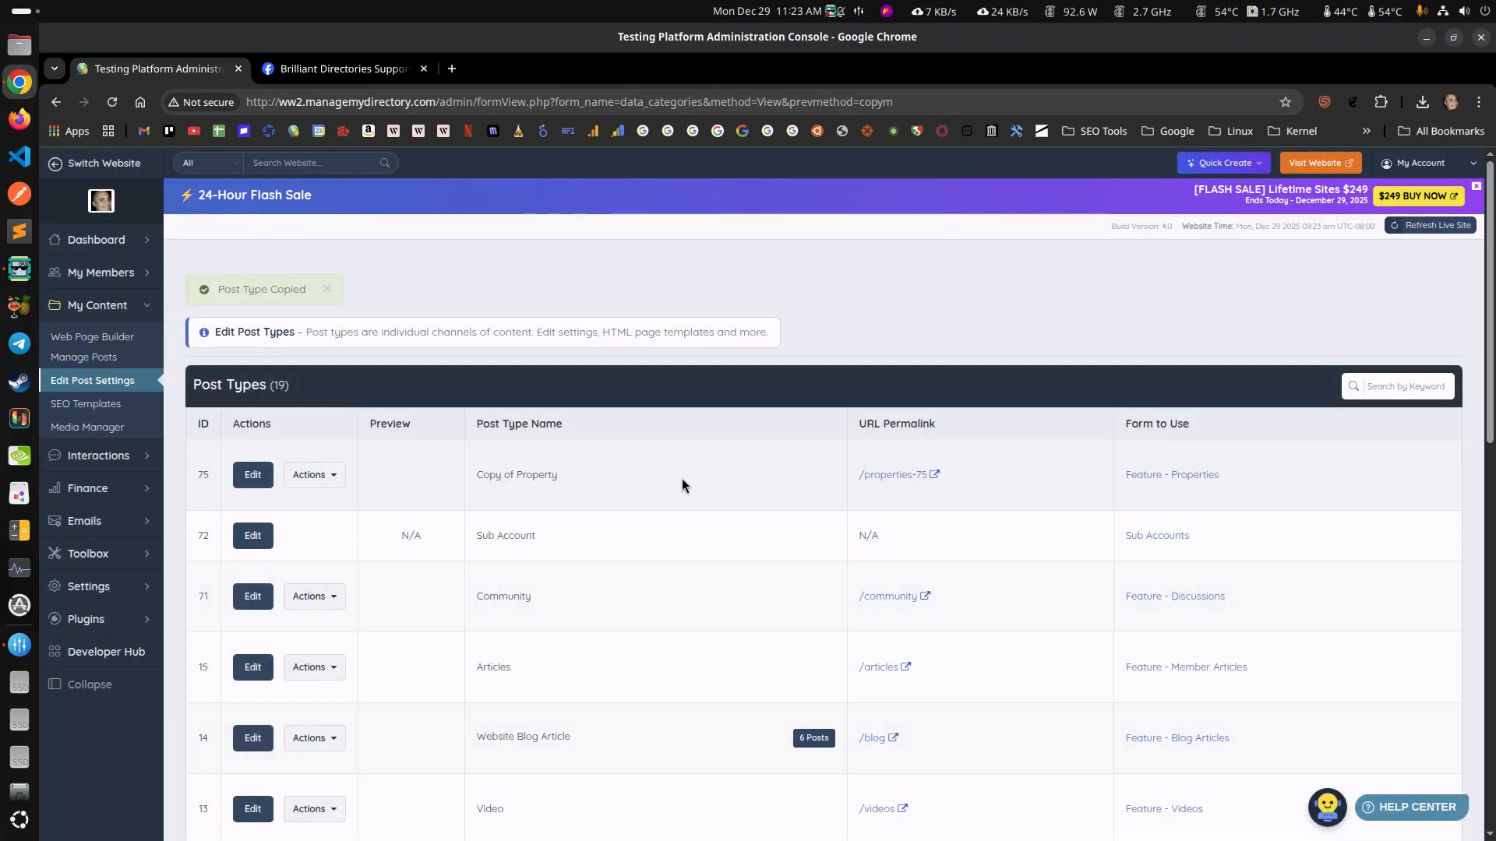
Open the copied Property post type for editing and rename it Realtor
{"action": "left_click", "coordinate": [255, 478]}
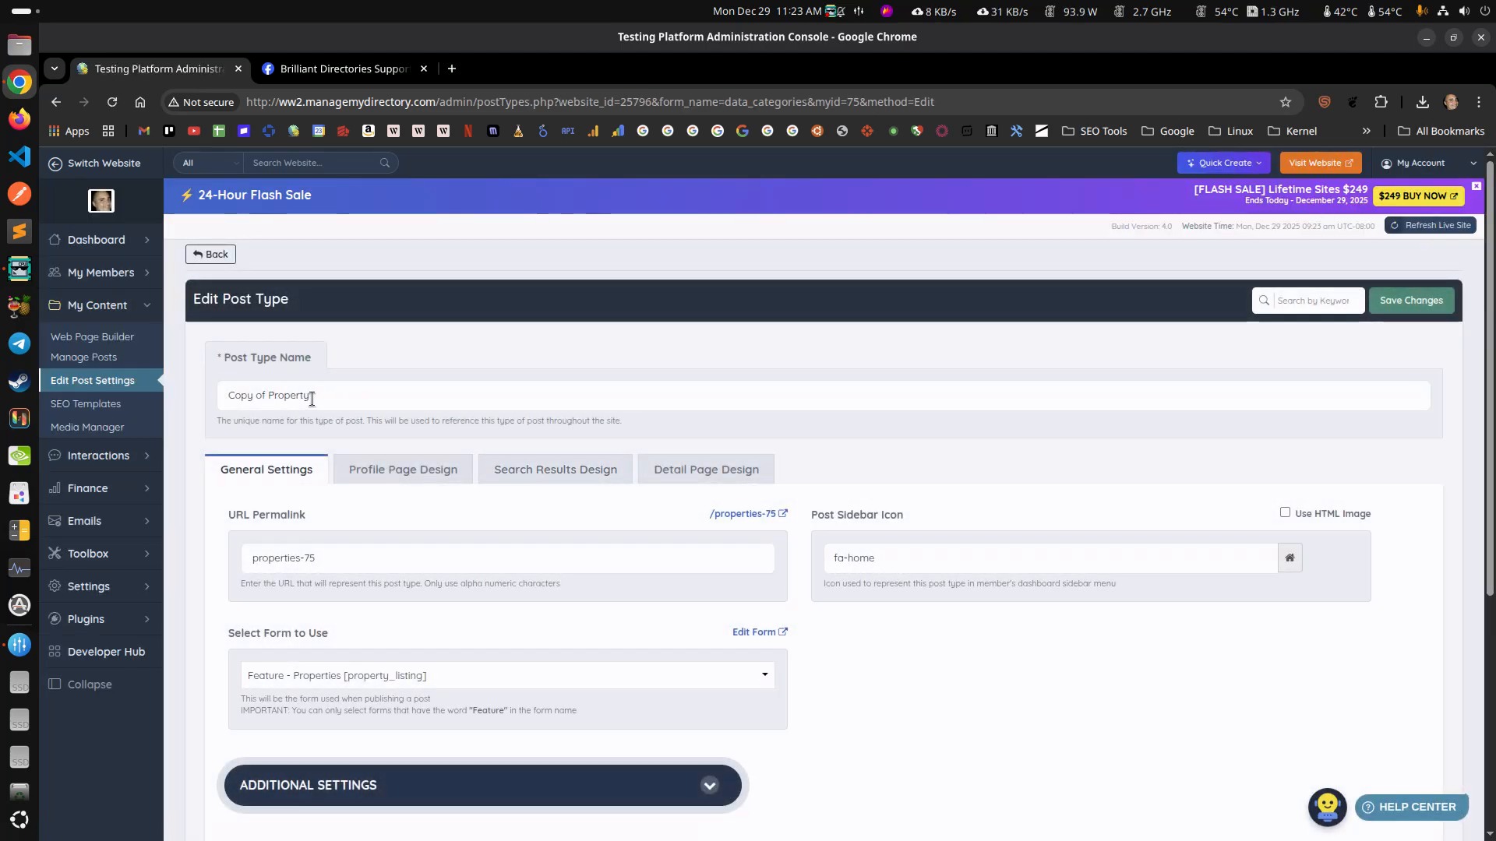
{"action": "triple_click", "coordinate": [312, 399]}
{"action": "type", "text": "Realtor"}
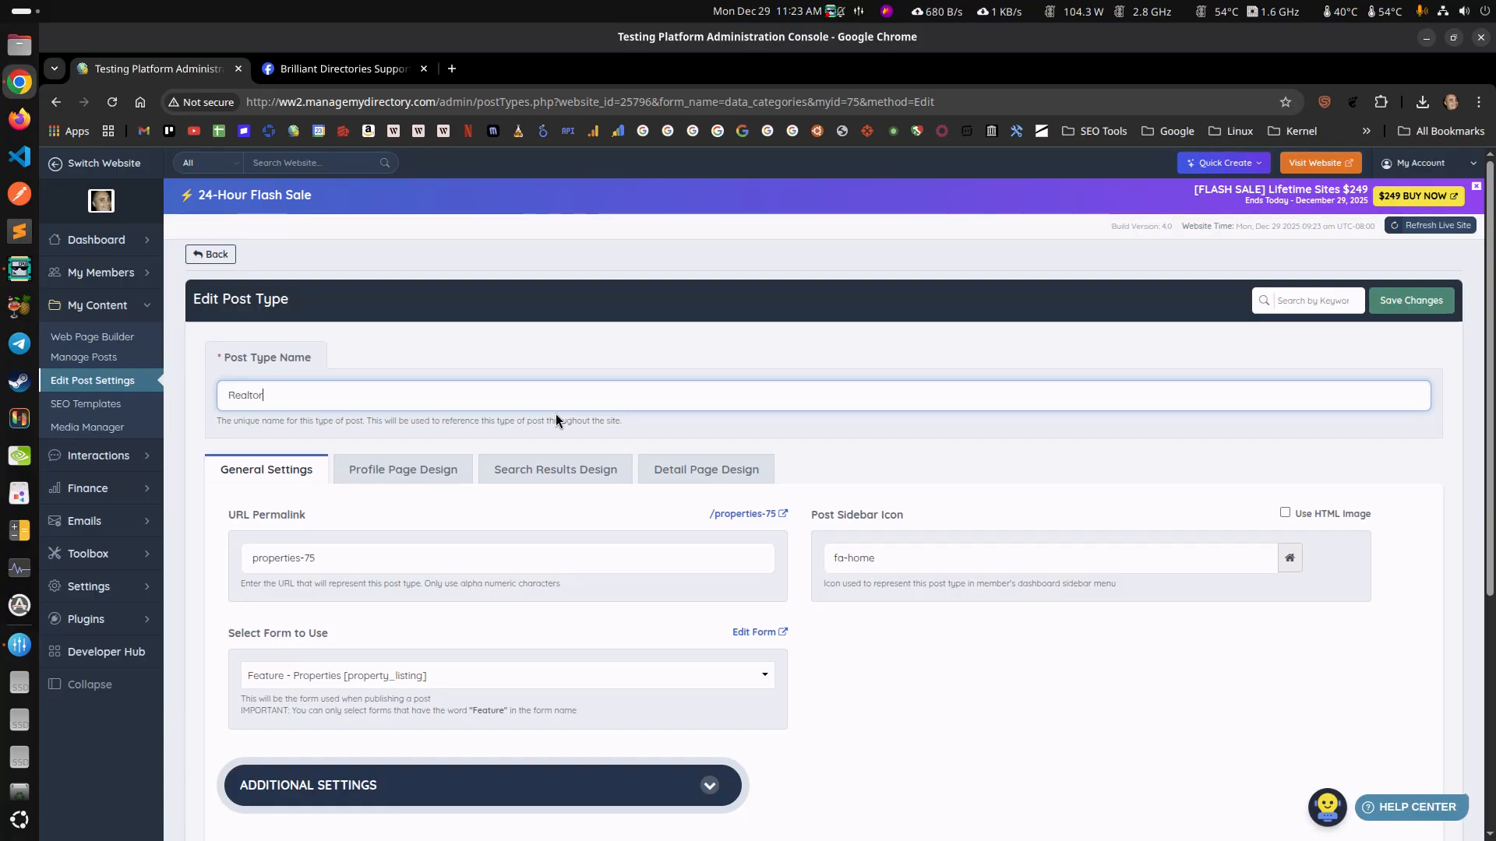
Set the post type's URL permalink to realtor and copy that text
{"action": "triple_click", "coordinate": [392, 555]}
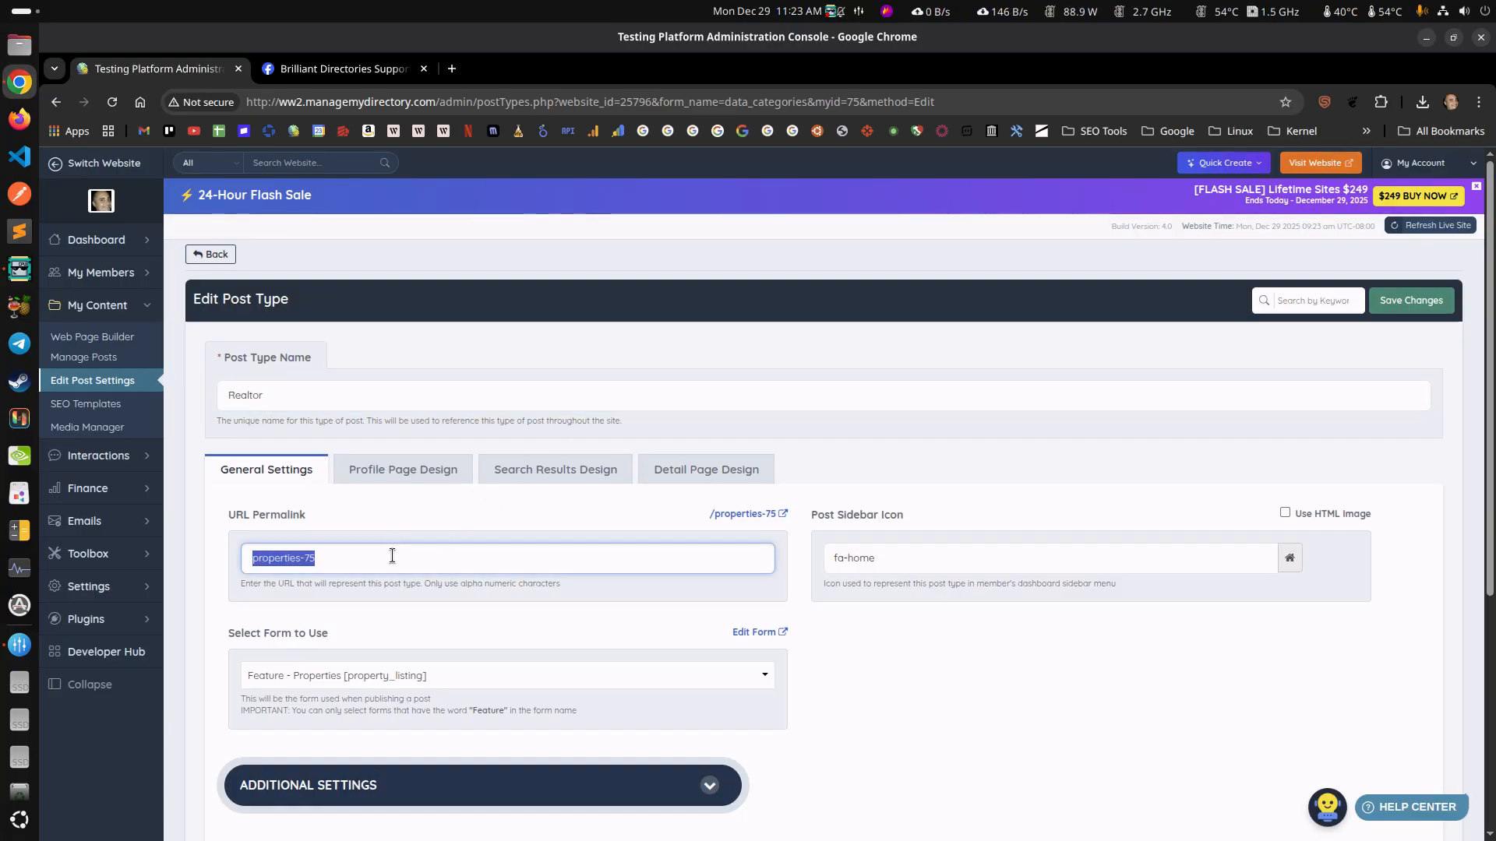
{"action": "type", "text": "reatlro"}
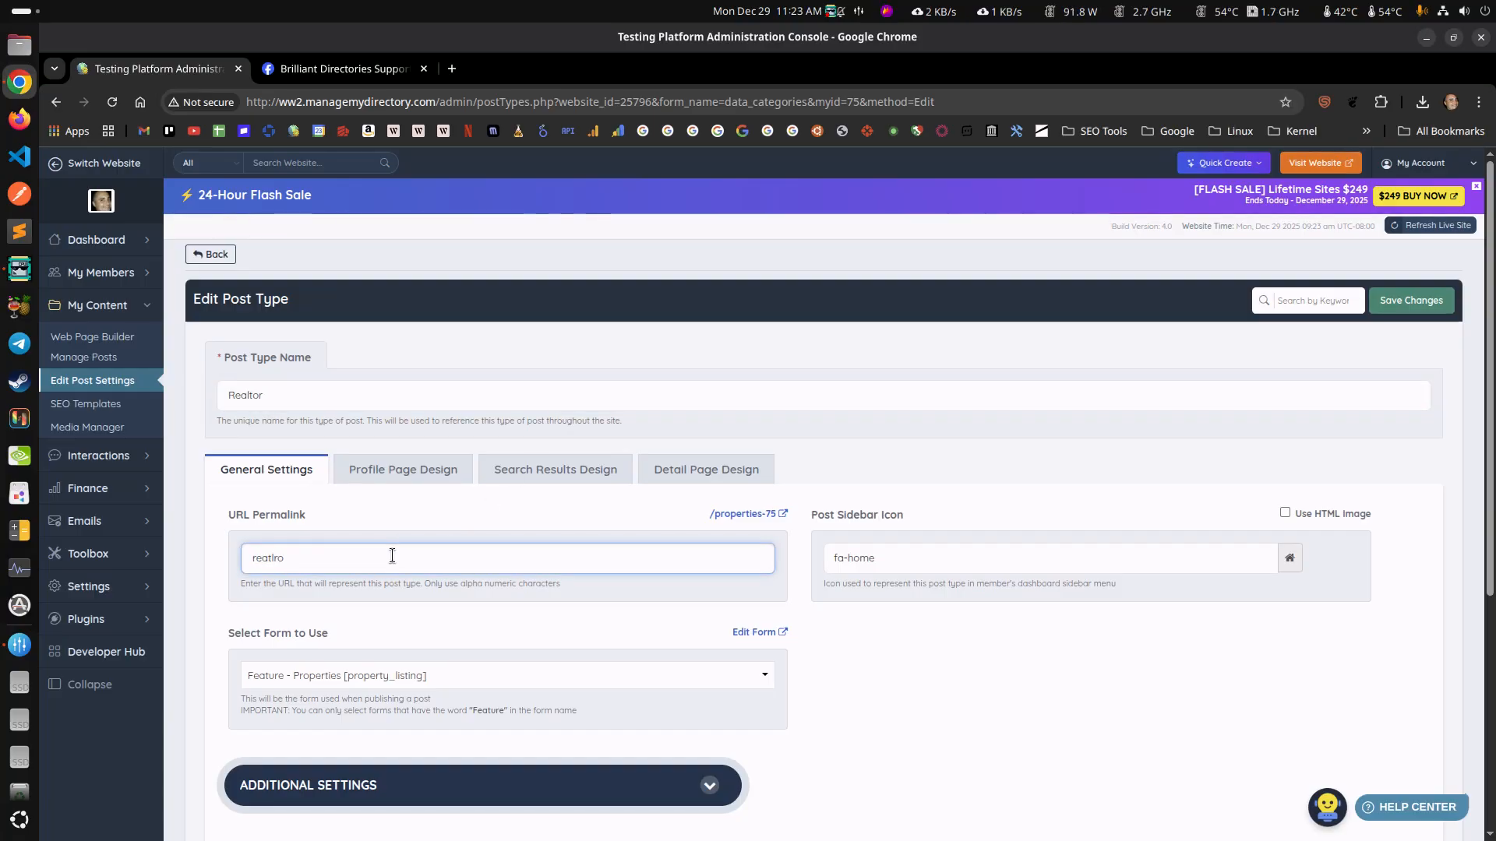
{"action": "key", "text": "BackSpace"}
{"action": "type", "text": "lto"}
{"action": "key", "text": "ctrl+a"}
{"action": "key", "text": "ctrl+c"}
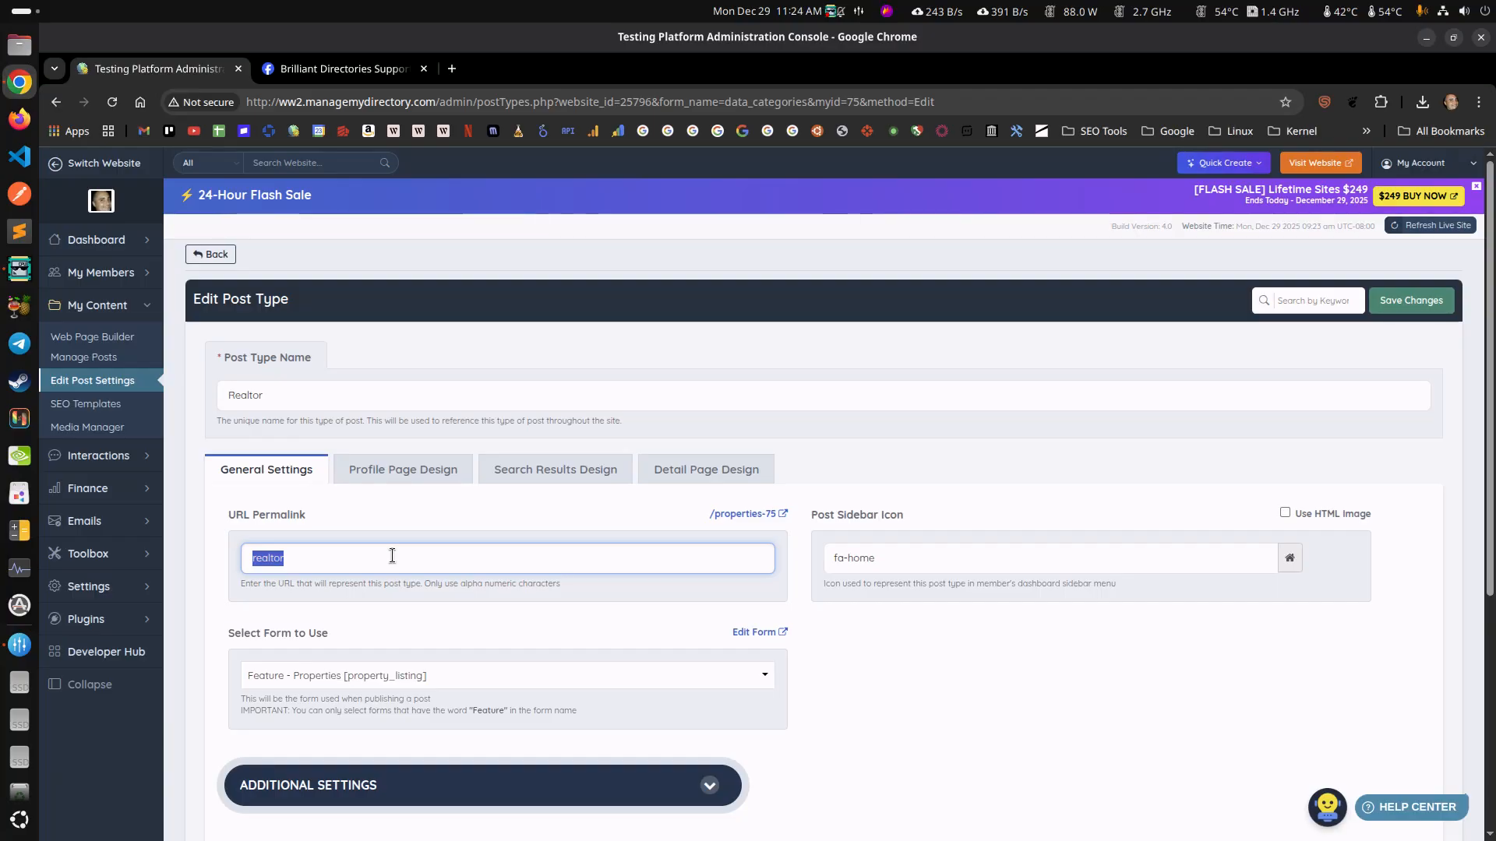
Set the profile page tab title in the profile page design settings to Realtor
{"action": "left_click", "coordinate": [384, 480]}
{"action": "double_click", "coordinate": [272, 557]}
{"action": "key", "text": "ctrl+v"}
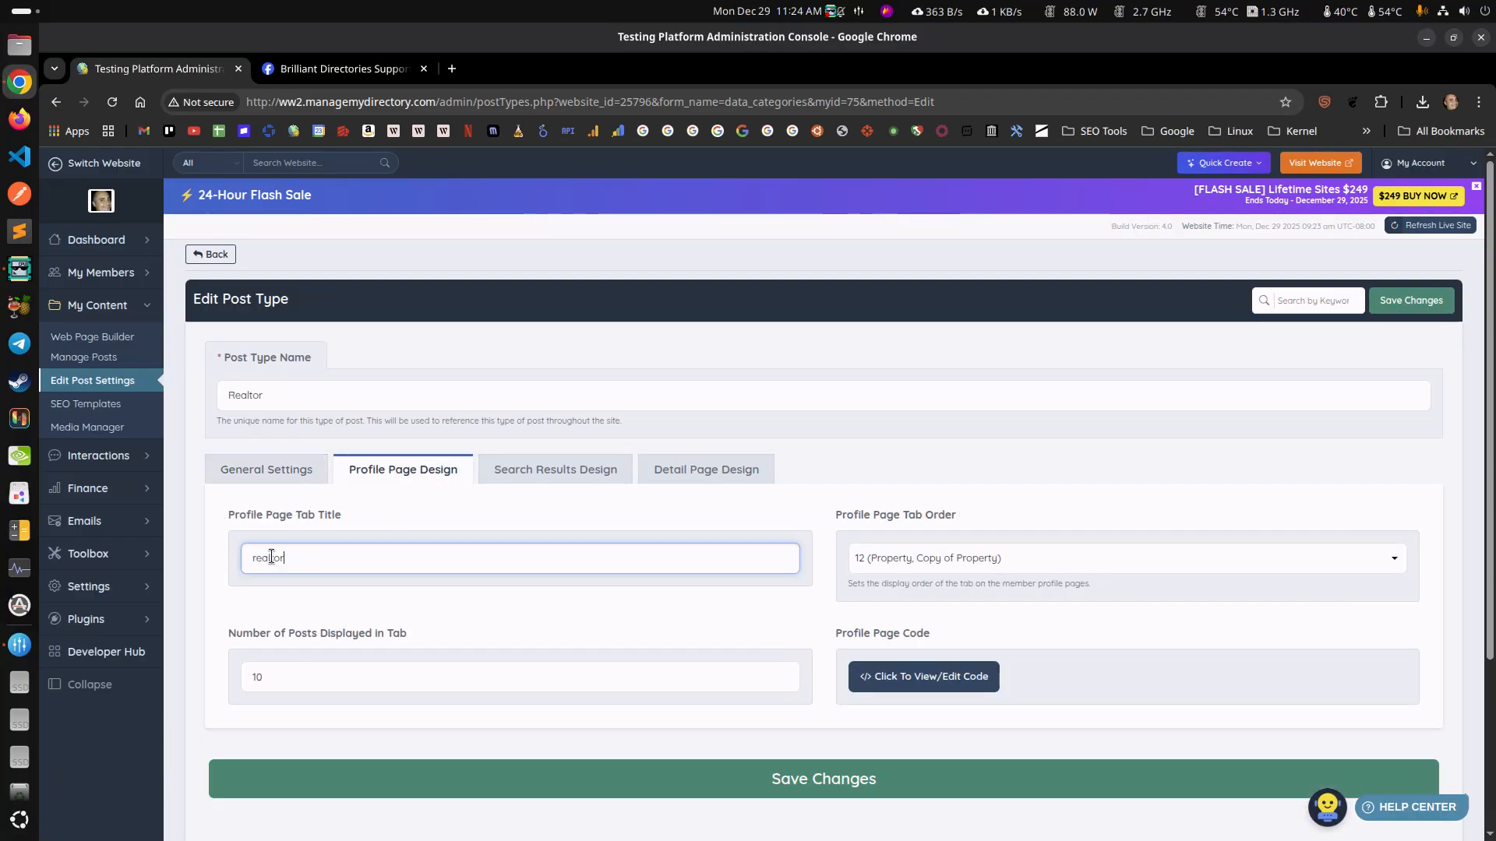
{"action": "key", "text": "Delete"}
{"action": "type", "text": "R"}
Change the H1 title of the search results page to Realtor Listings
{"action": "left_click", "coordinate": [575, 479]}
{"action": "double_click", "coordinate": [269, 558]}
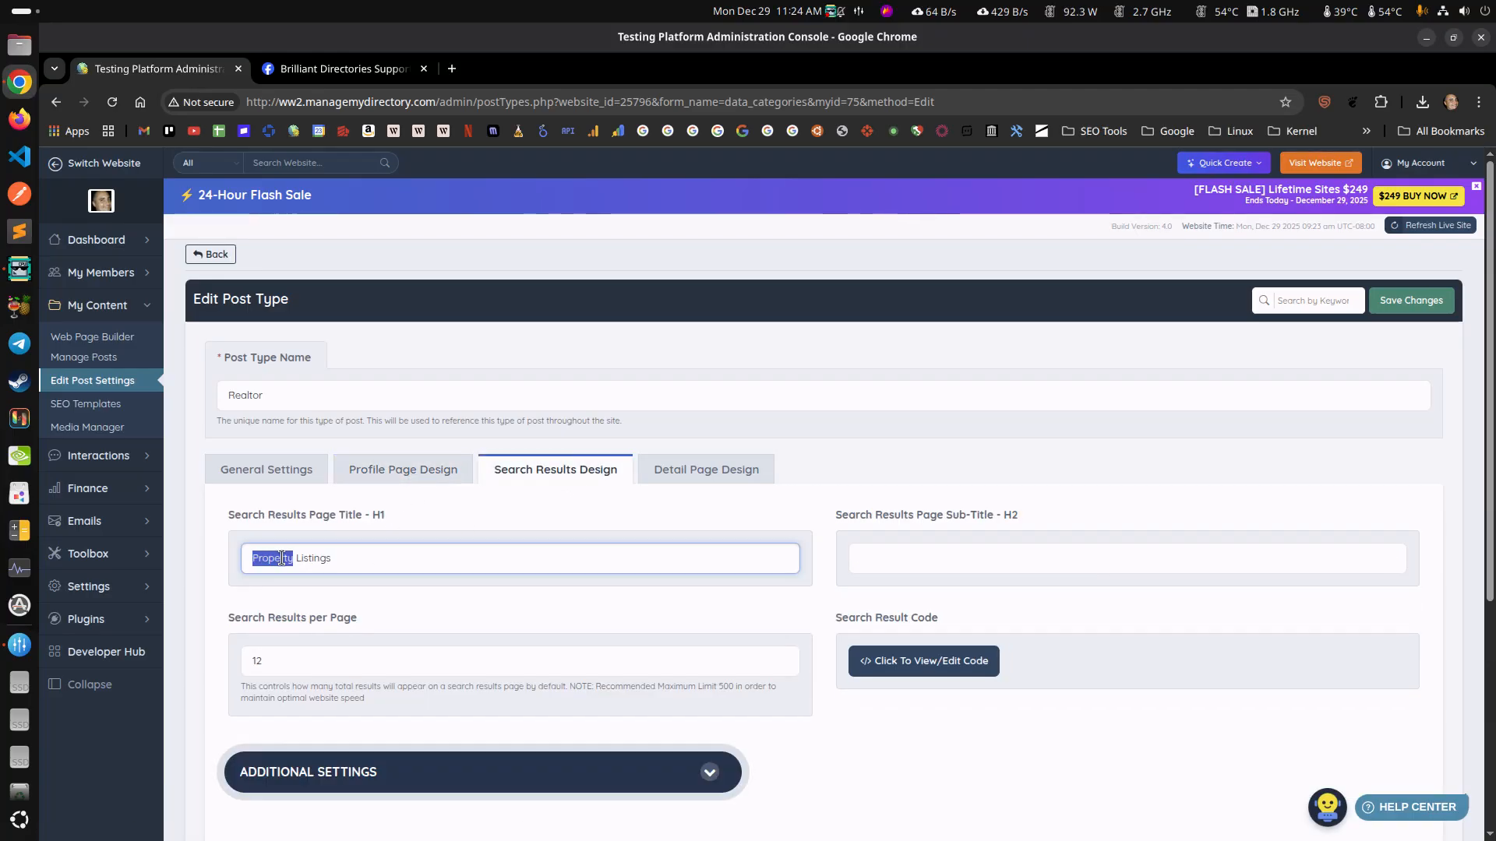
{"action": "key", "text": "ctrl+v"}
{"action": "key", "text": "Home"}
{"action": "key", "text": "Delete"}
{"action": "type", "text": "R"}
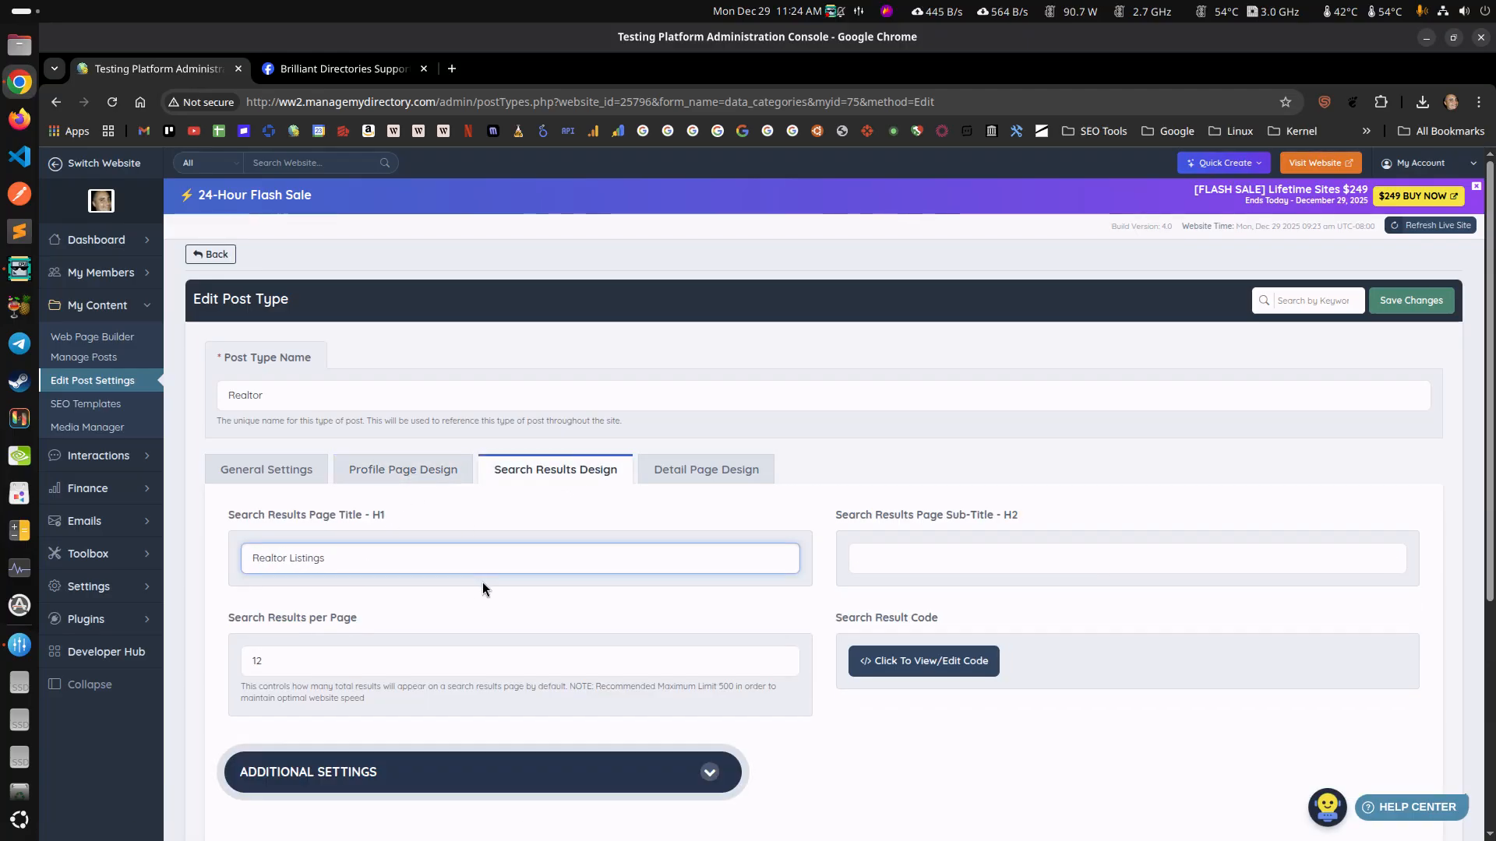
Check the remaining design settings, then save the post type and update the URL of all associated posts
{"action": "left_click", "coordinate": [717, 462]}
{"action": "left_click", "coordinate": [542, 470]}
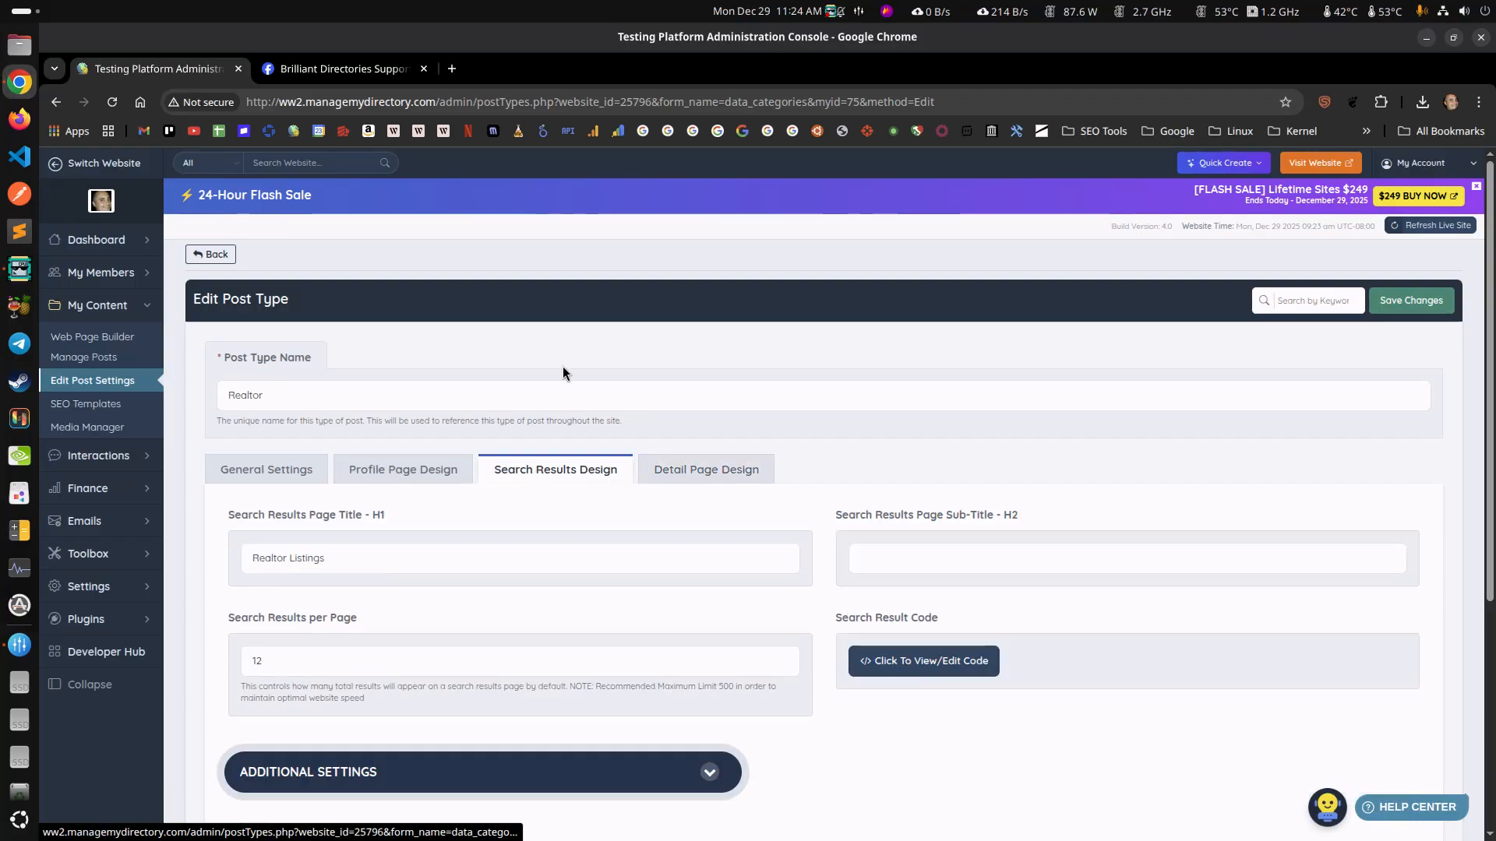
{"action": "left_click", "coordinate": [299, 469]}
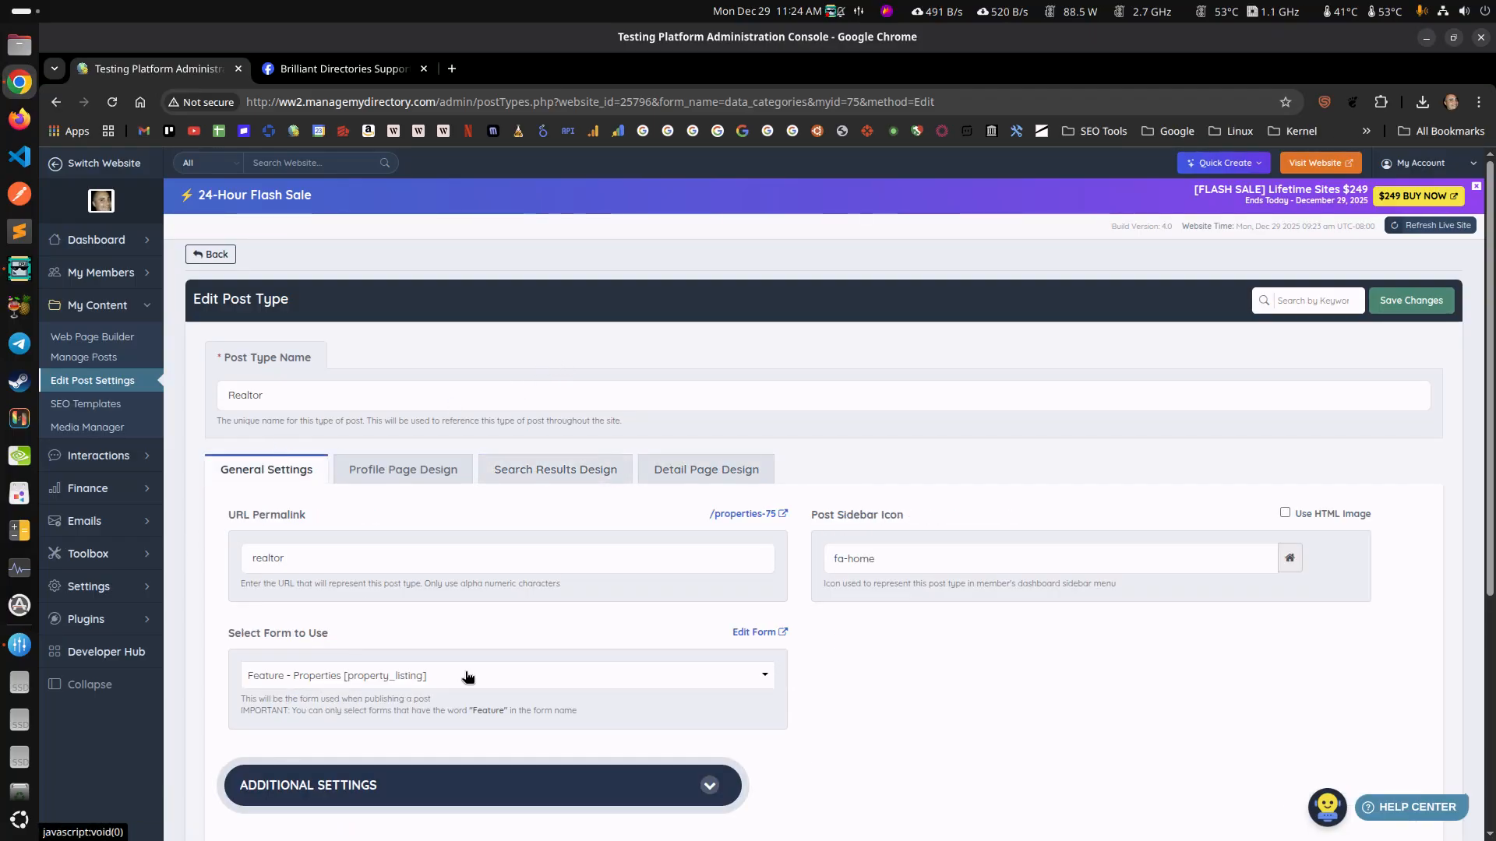
{"action": "left_click", "coordinate": [1398, 305]}
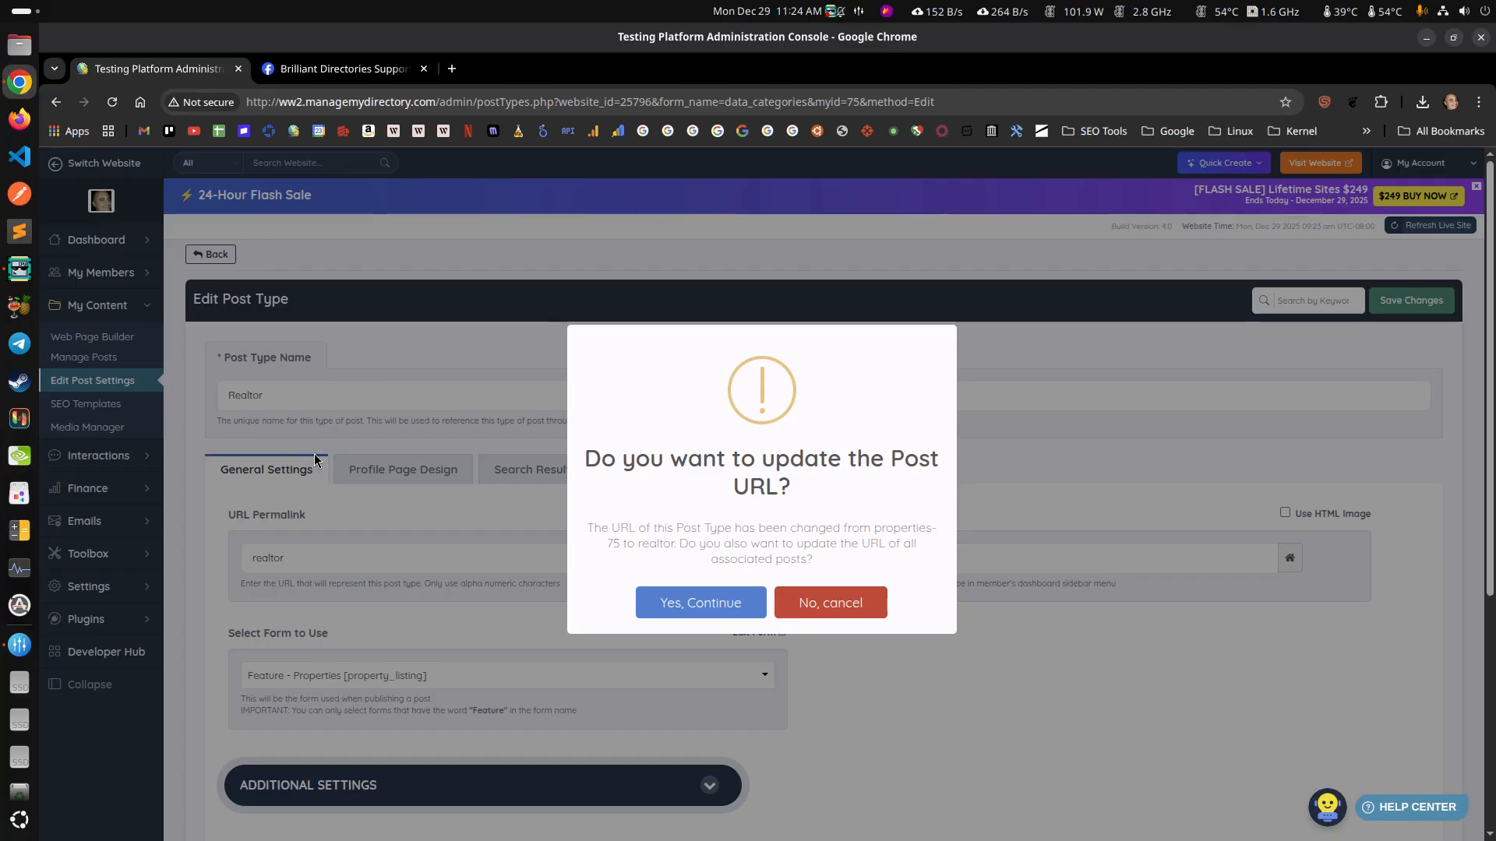
{"action": "left_click", "coordinate": [692, 605]}
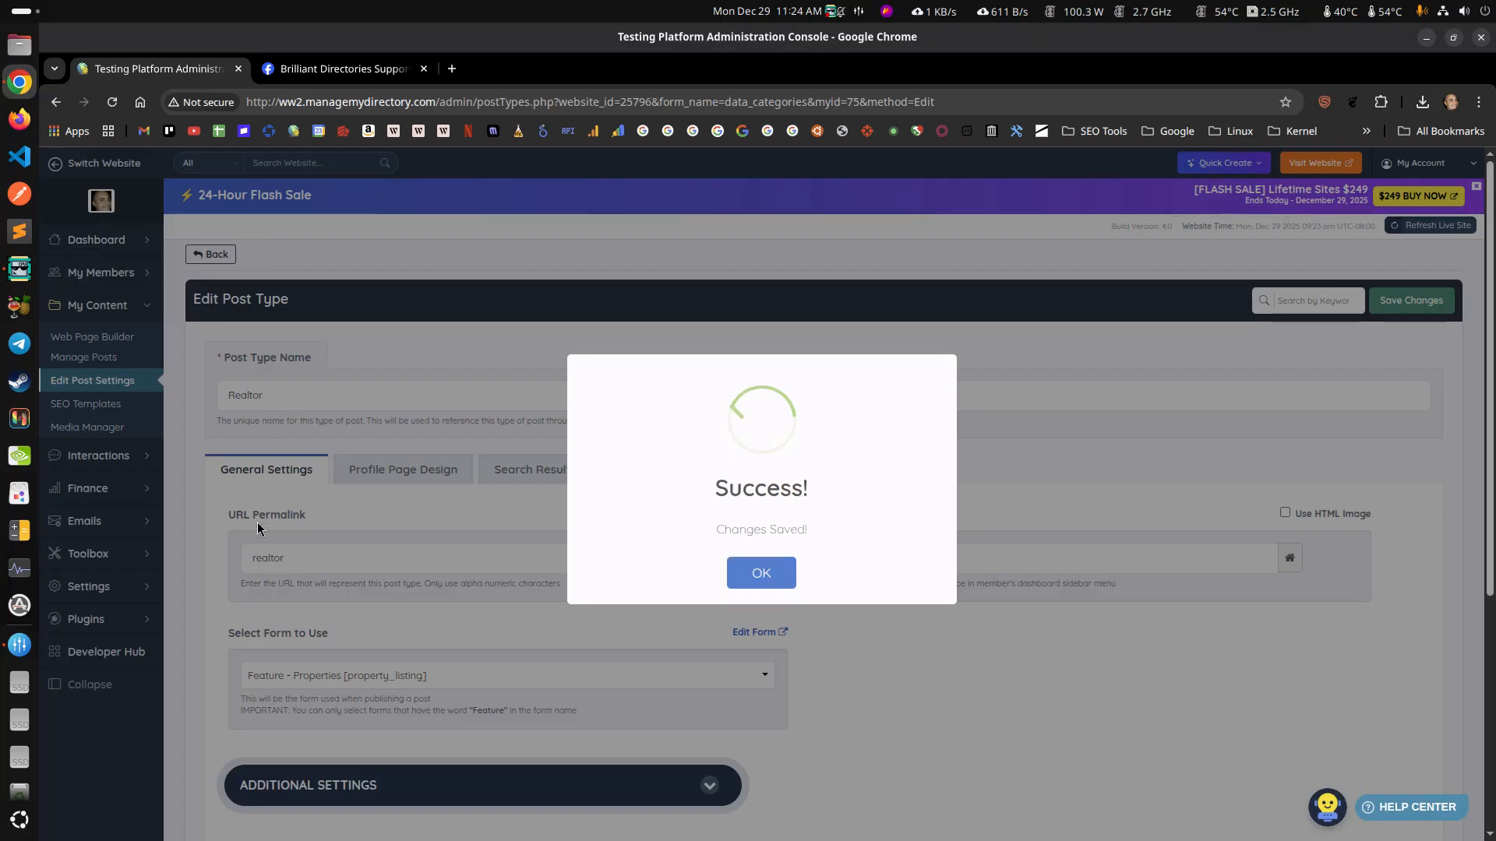
{"action": "left_click", "coordinate": [760, 574]}
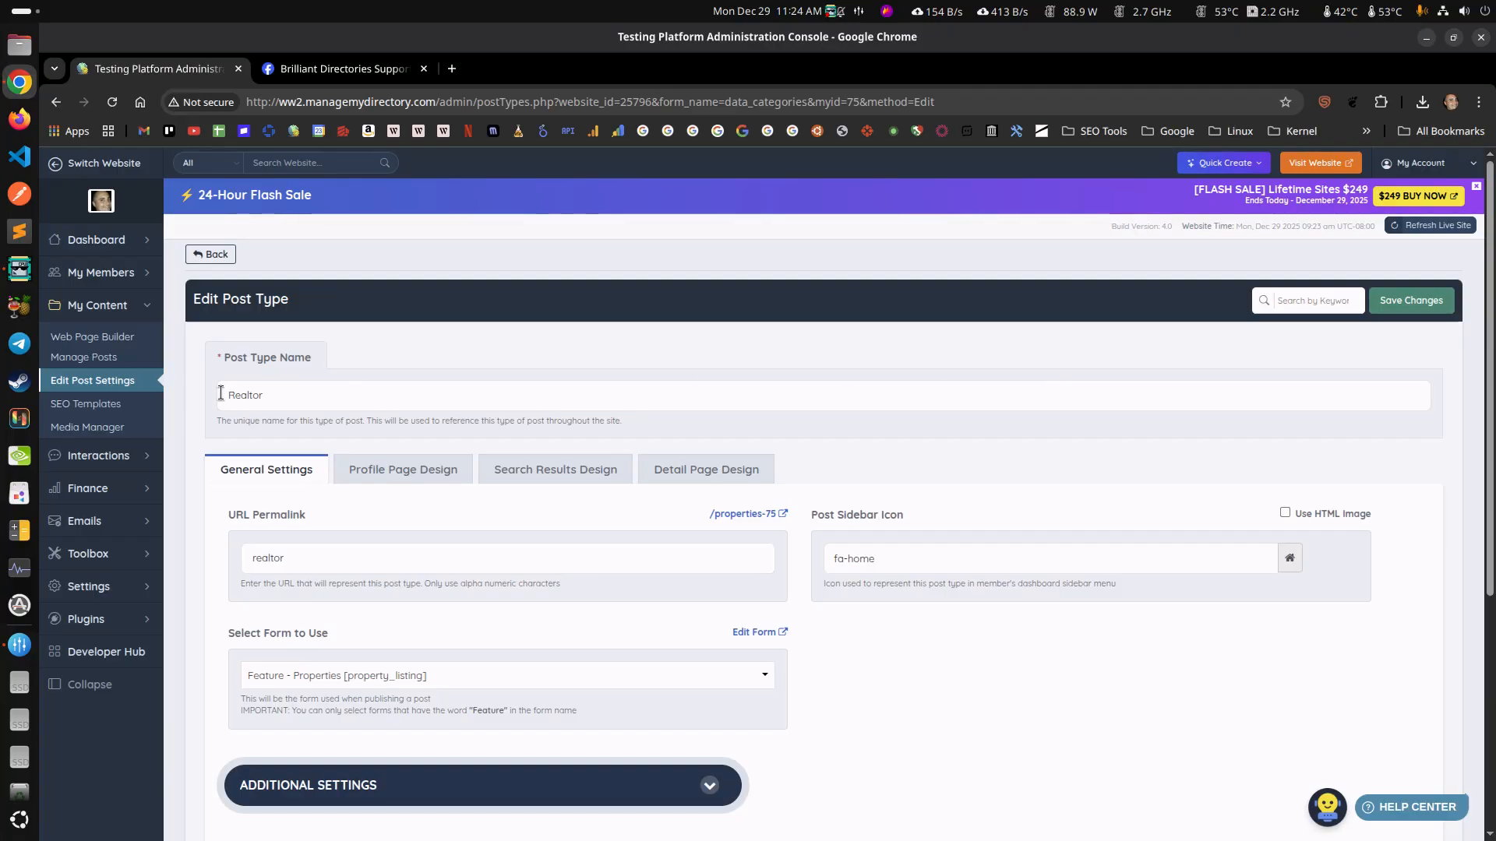
Reopen the Realtor post type from the post types list and check which forms it can use
{"action": "left_click", "coordinate": [94, 382]}
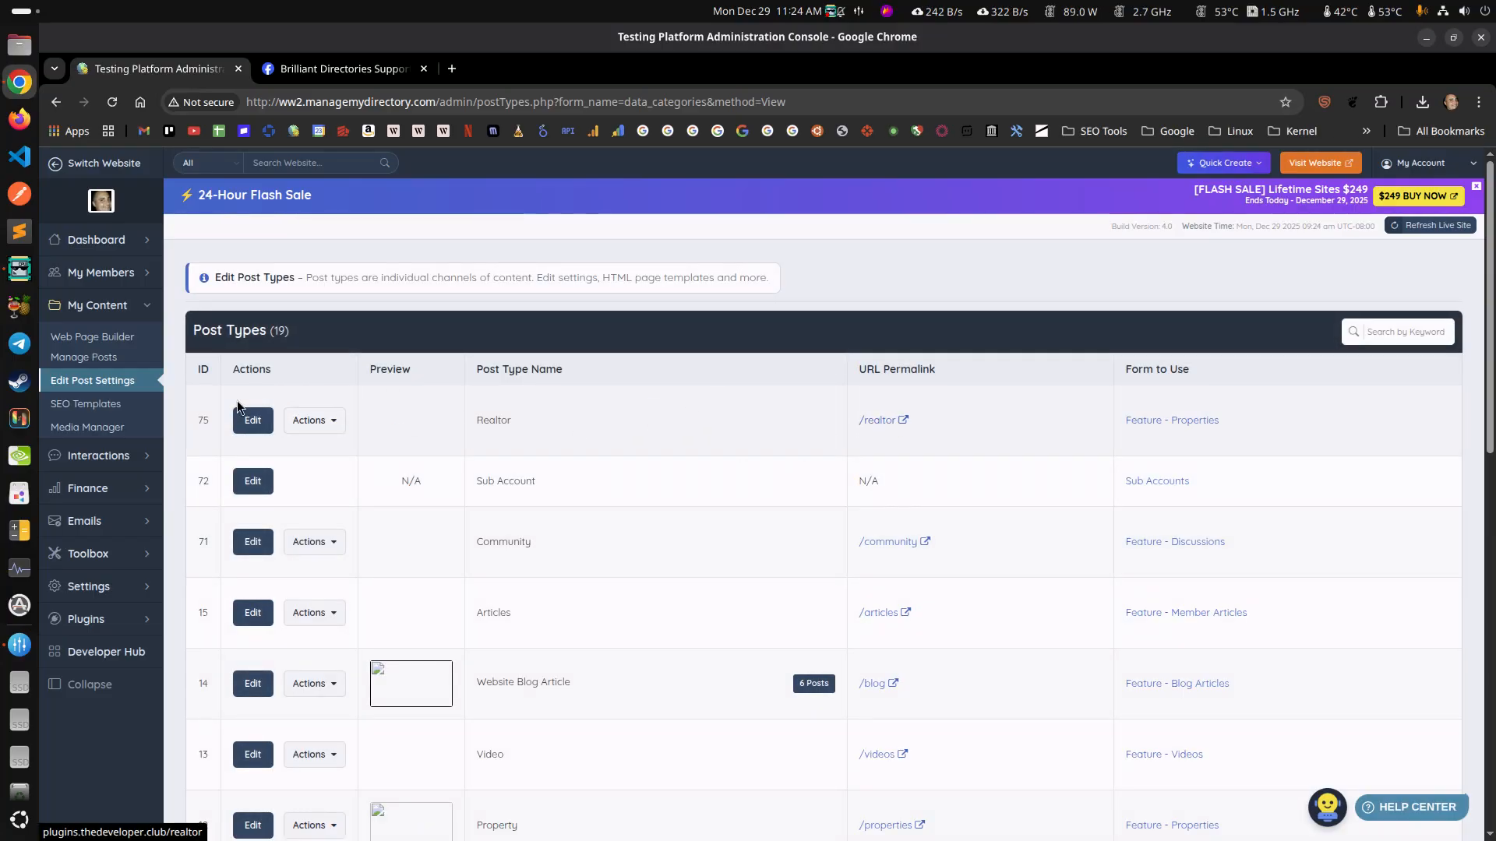
{"action": "left_click", "coordinate": [251, 417]}
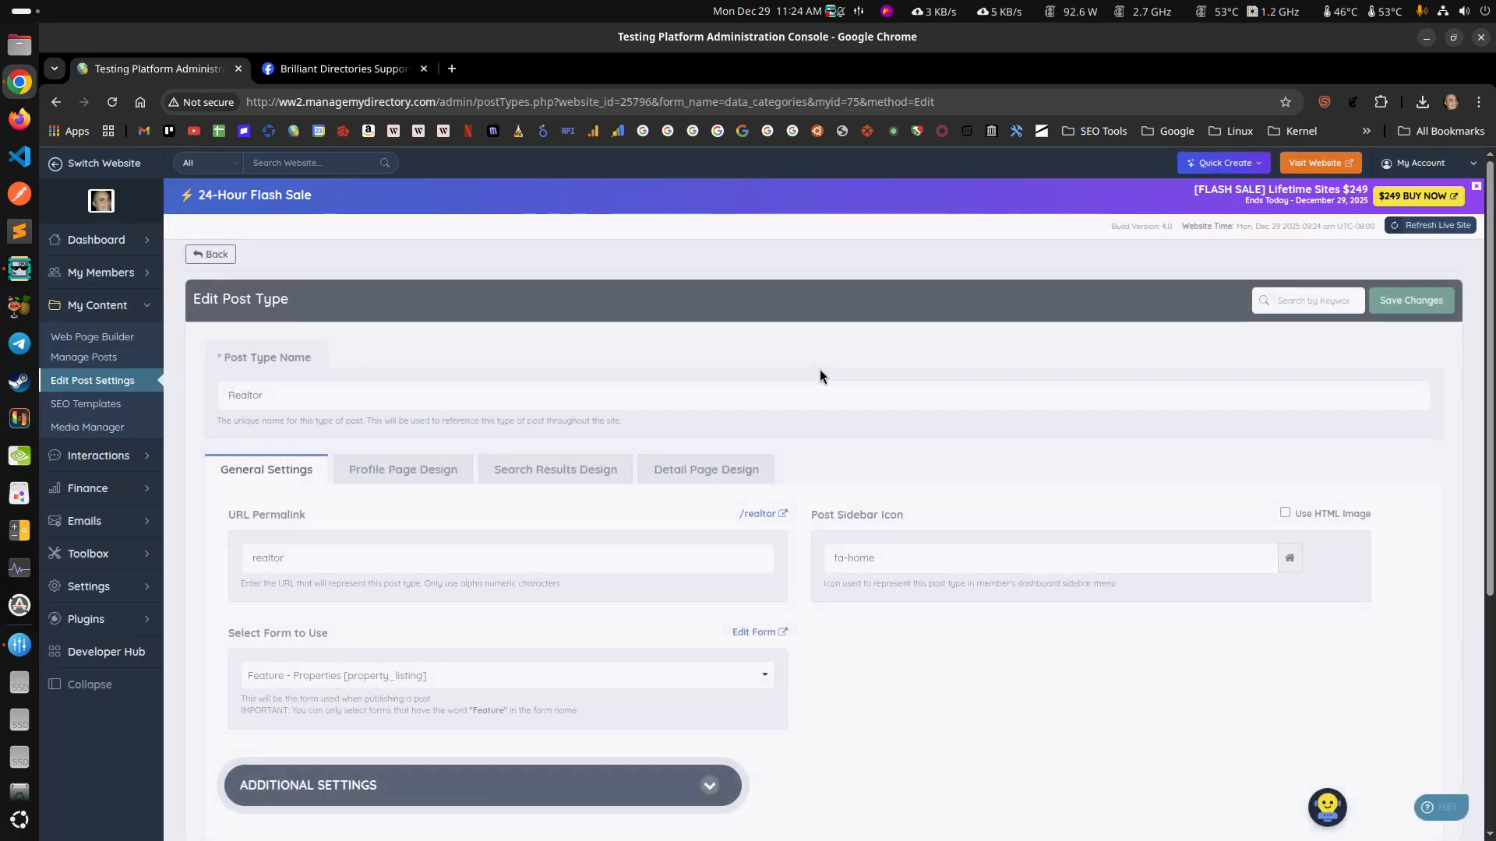
{"action": "scroll", "coordinate": [819, 371], "scroll_direction": "down", "scroll_amount": 3}
{"action": "scroll", "coordinate": [760, 326], "scroll_direction": "up", "scroll_amount": 3}
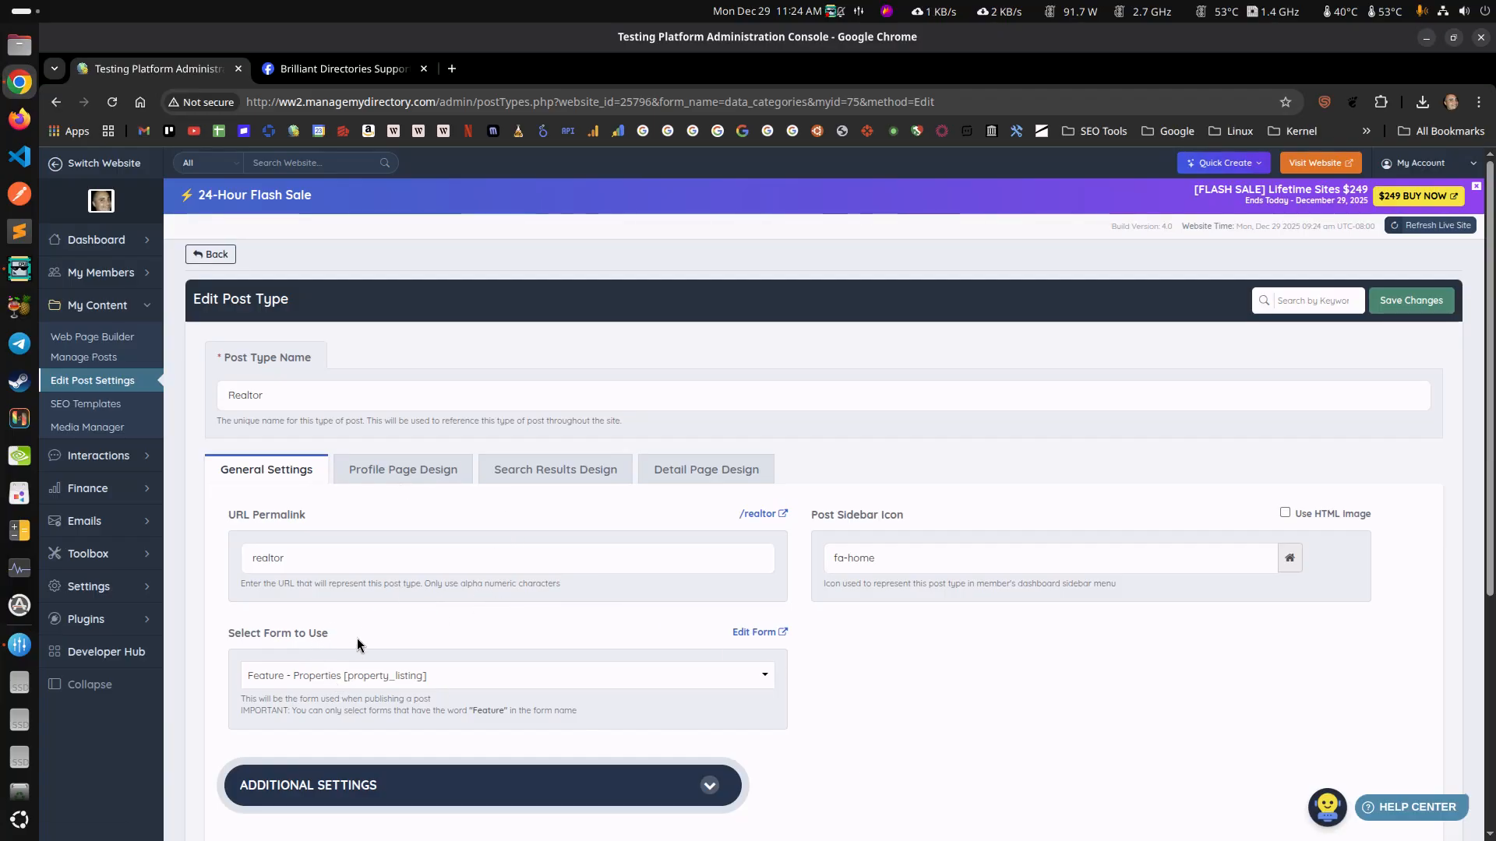
{"action": "left_click", "coordinate": [369, 687]}
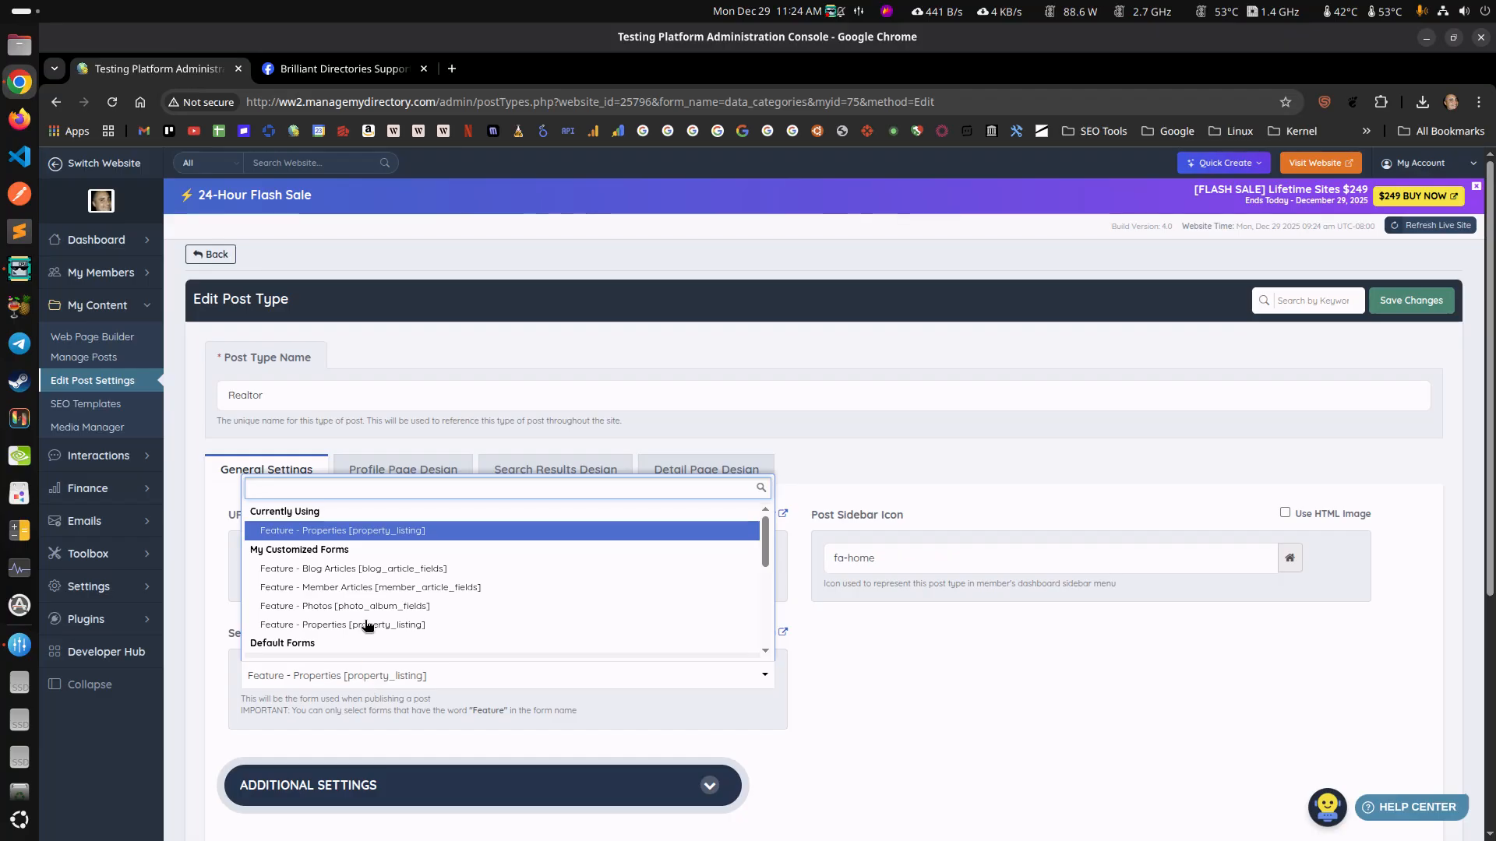
{"action": "left_click", "coordinate": [616, 673]}
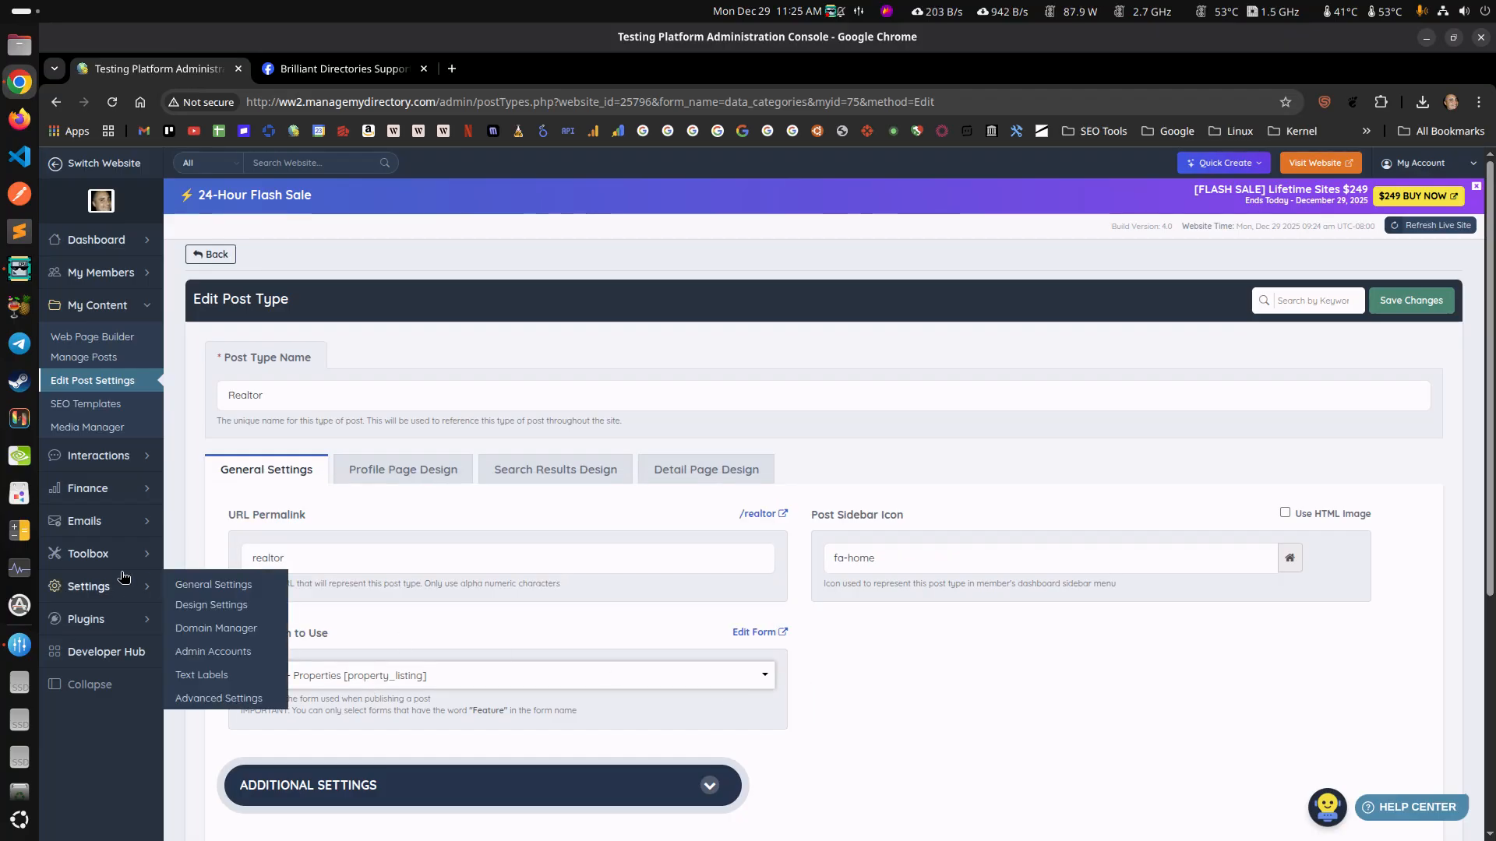
Open the Form Manager in a new browser tab and locate the Feature - Properties custom form
{"action": "mouse_move", "coordinate": [122, 561]}
{"action": "middle_click", "coordinate": [197, 622]}
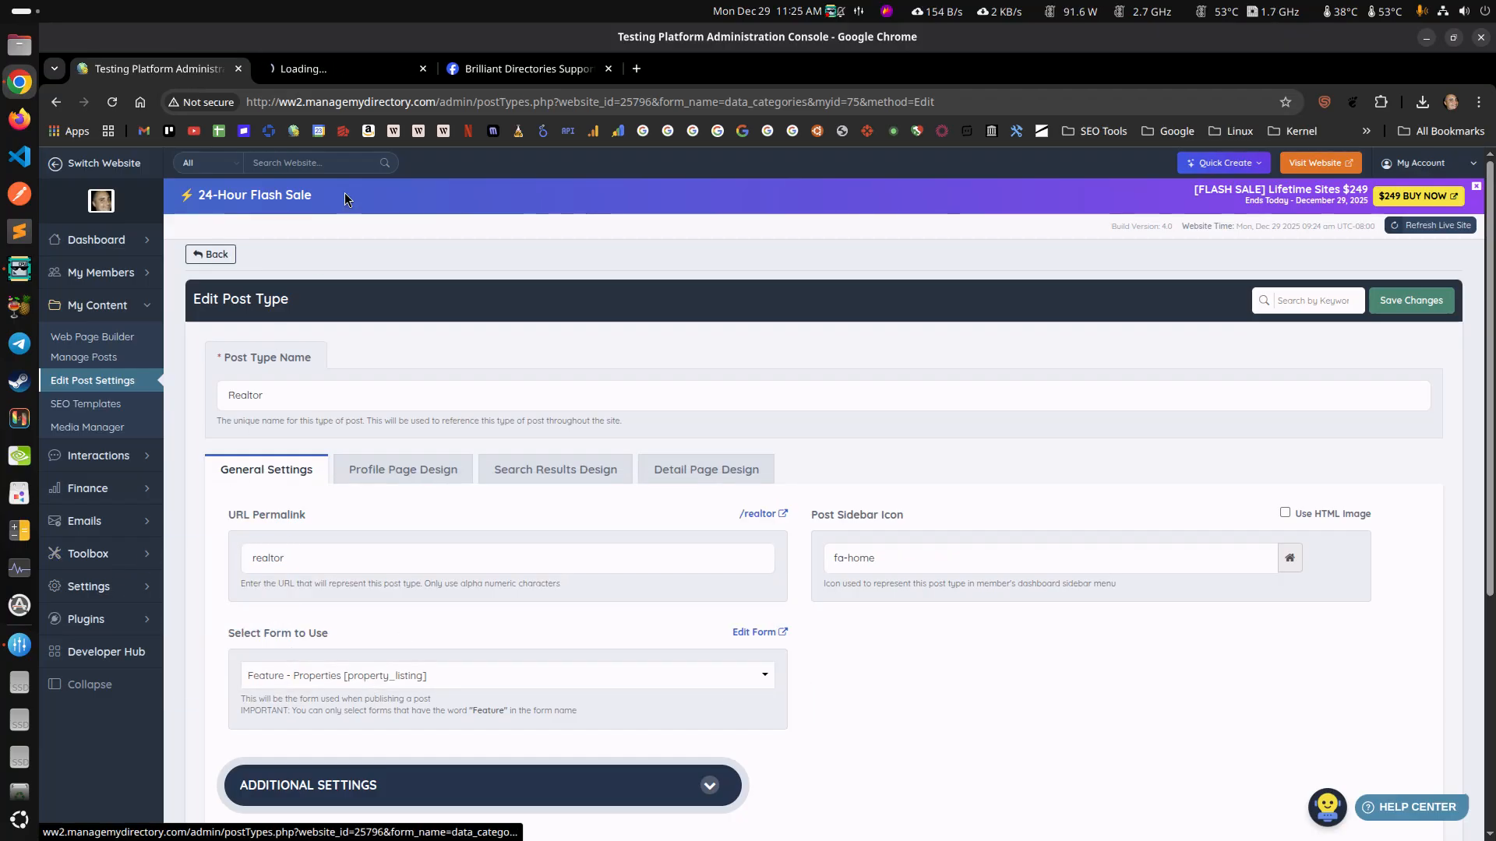
{"action": "left_click", "coordinate": [355, 62]}
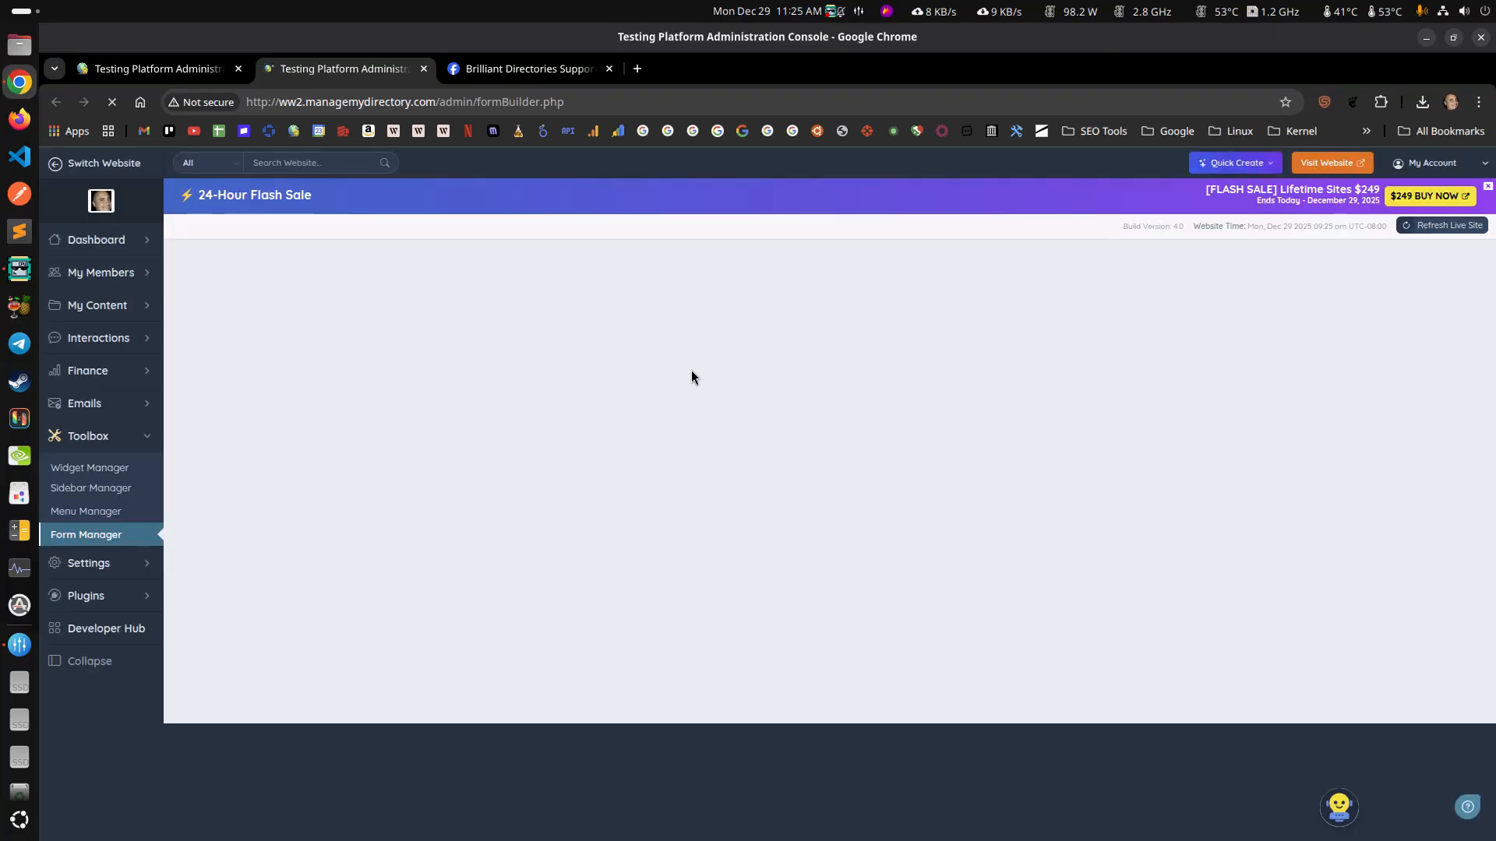
{"action": "scroll", "coordinate": [623, 569], "scroll_direction": "down", "scroll_amount": 5}
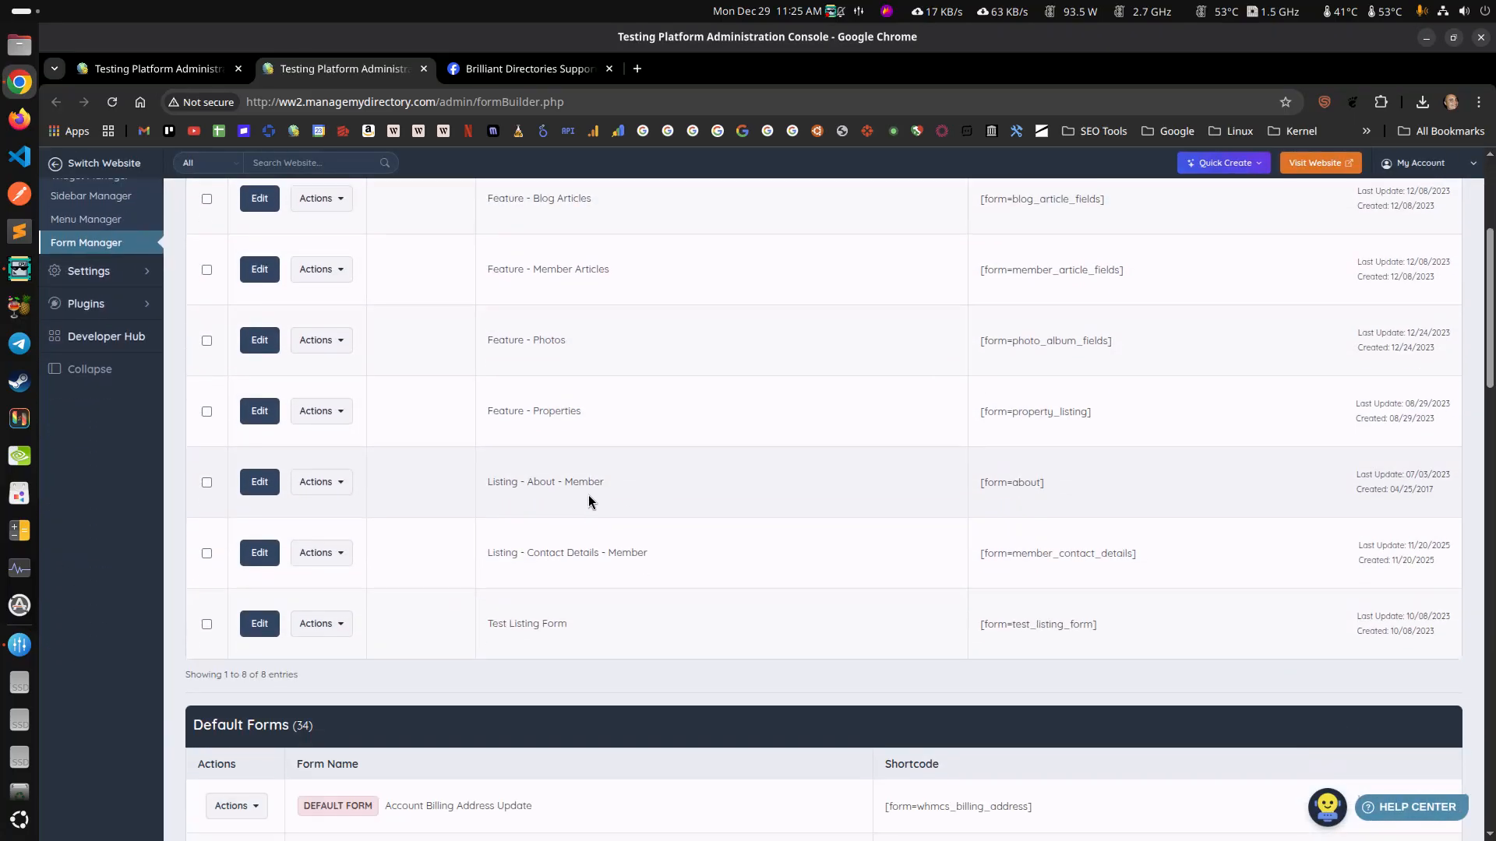
{"action": "scroll", "coordinate": [546, 530], "scroll_direction": "up", "scroll_amount": 4}
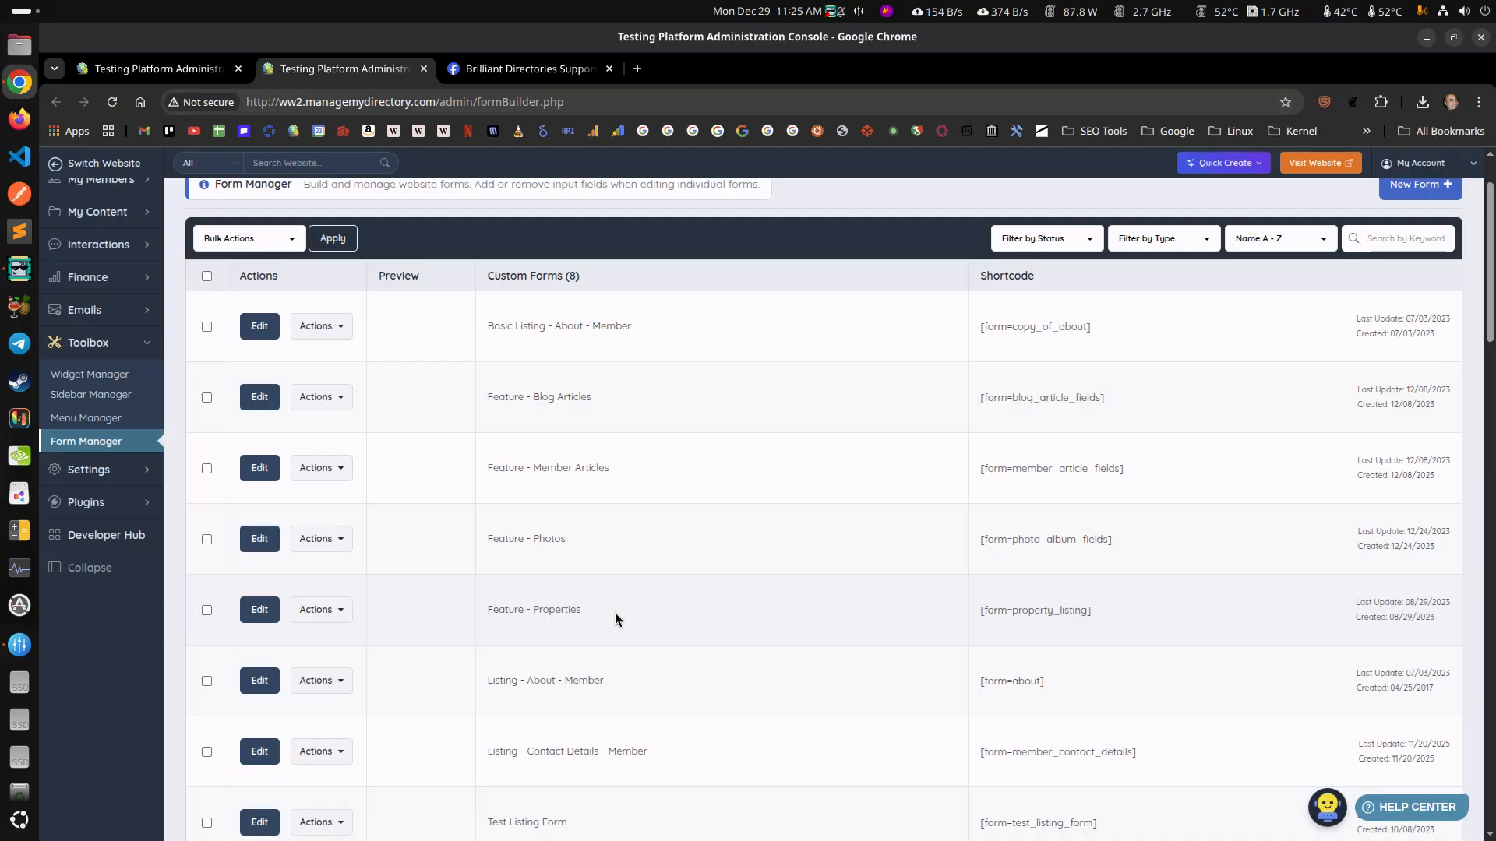
Return to the Realtor post type's settings and review the available forms and the profile page design
{"action": "left_click", "coordinate": [156, 69]}
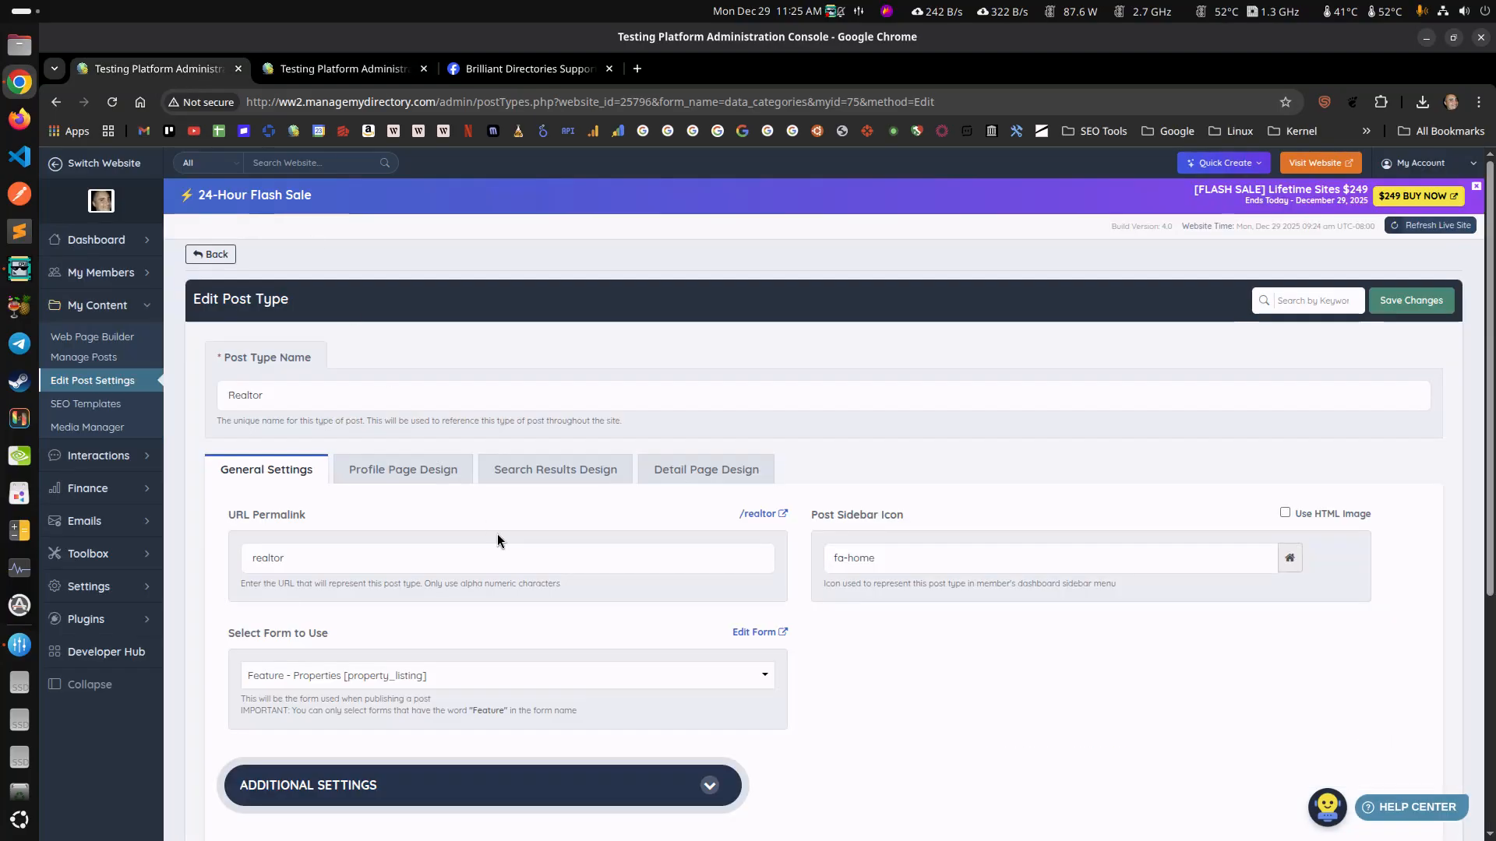
{"action": "left_click", "coordinate": [418, 676]}
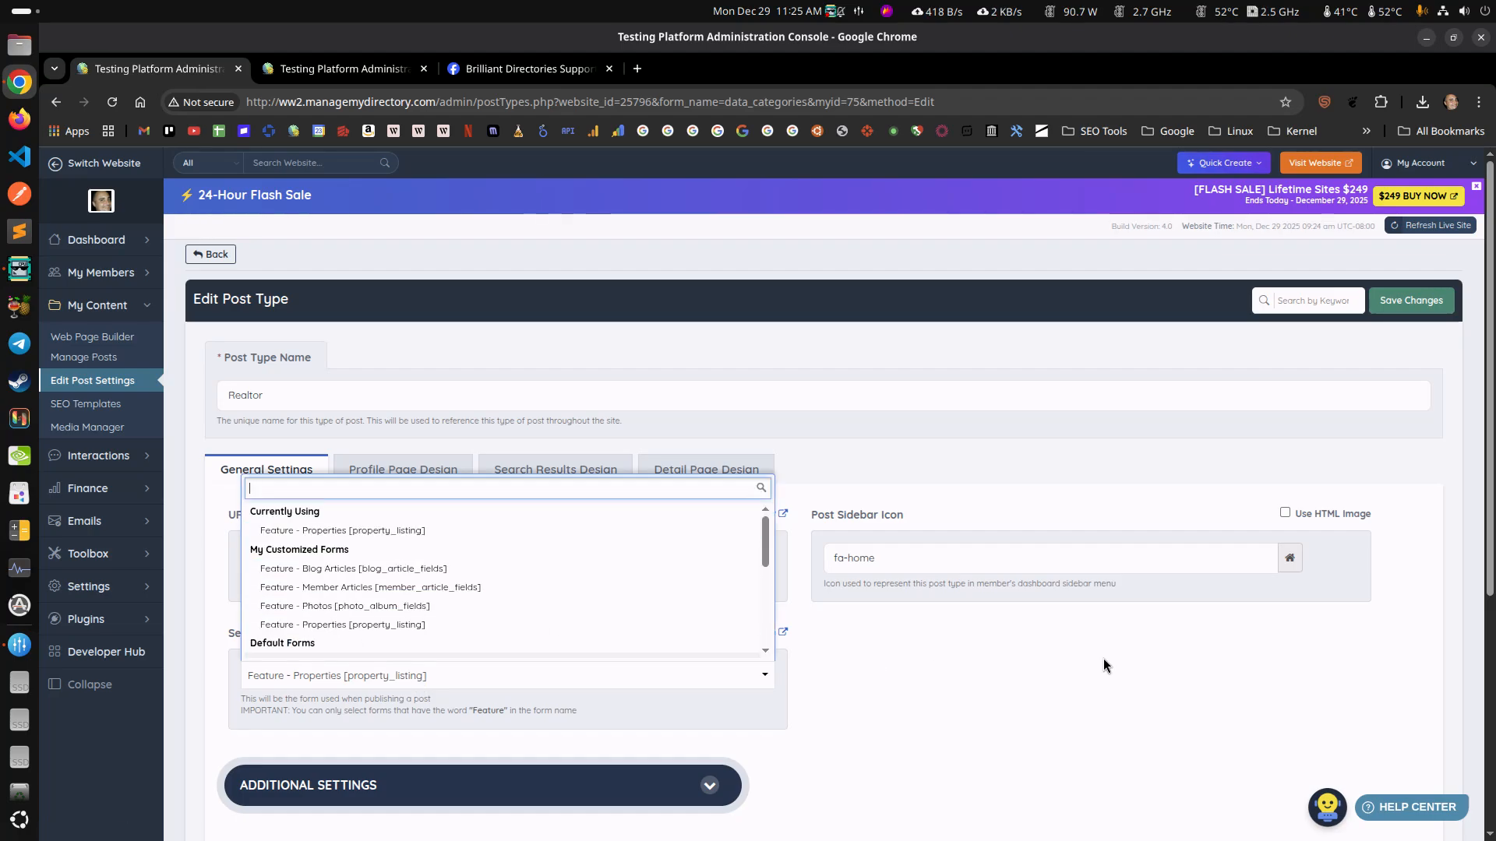
{"action": "left_click", "coordinate": [1073, 662]}
{"action": "left_click", "coordinate": [464, 460]}
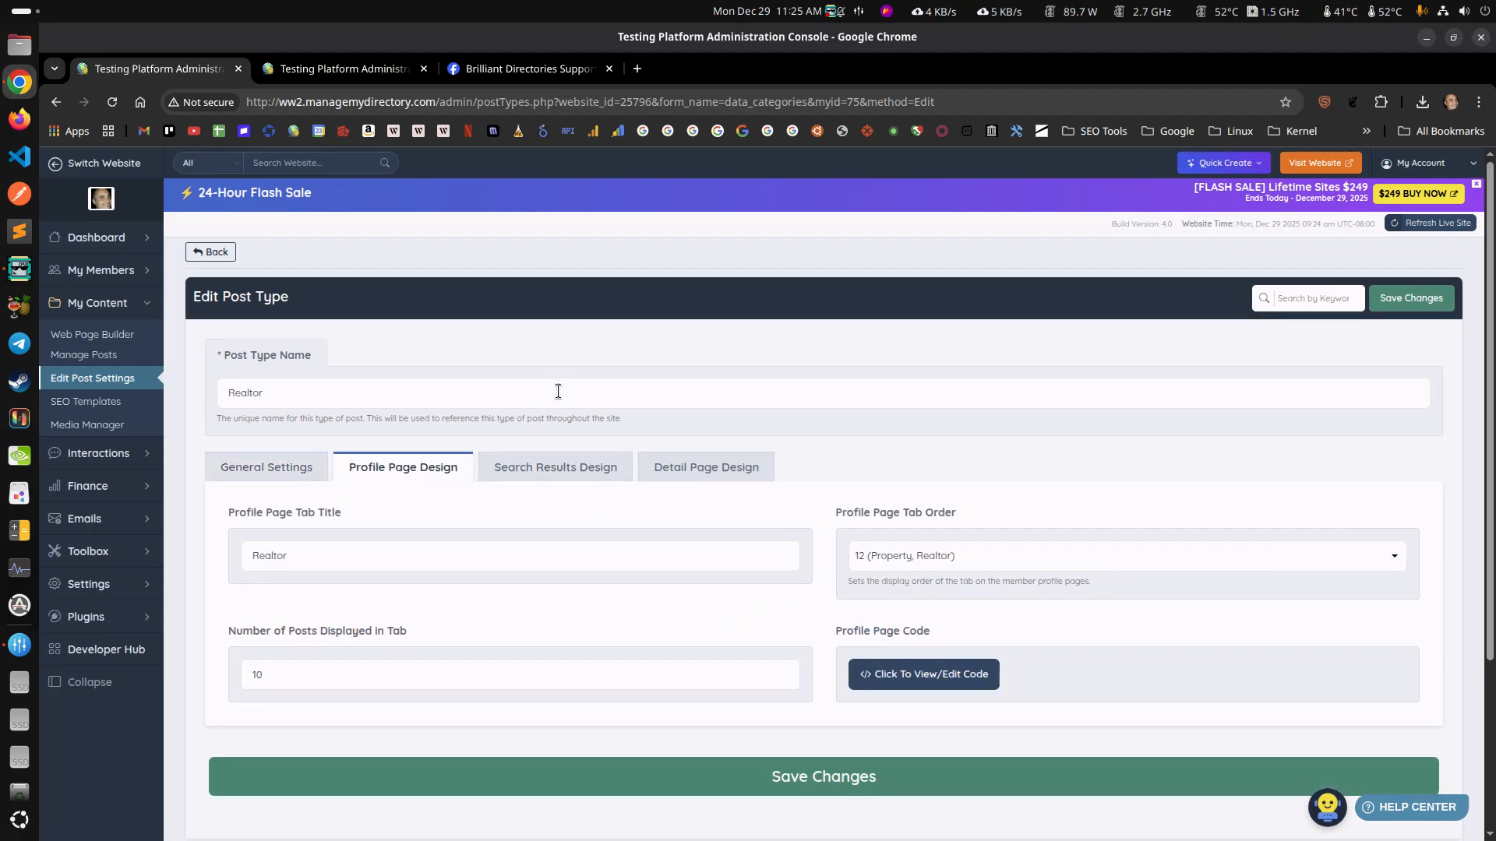
{"action": "scroll", "coordinate": [499, 464], "scroll_direction": "down", "scroll_amount": 2}
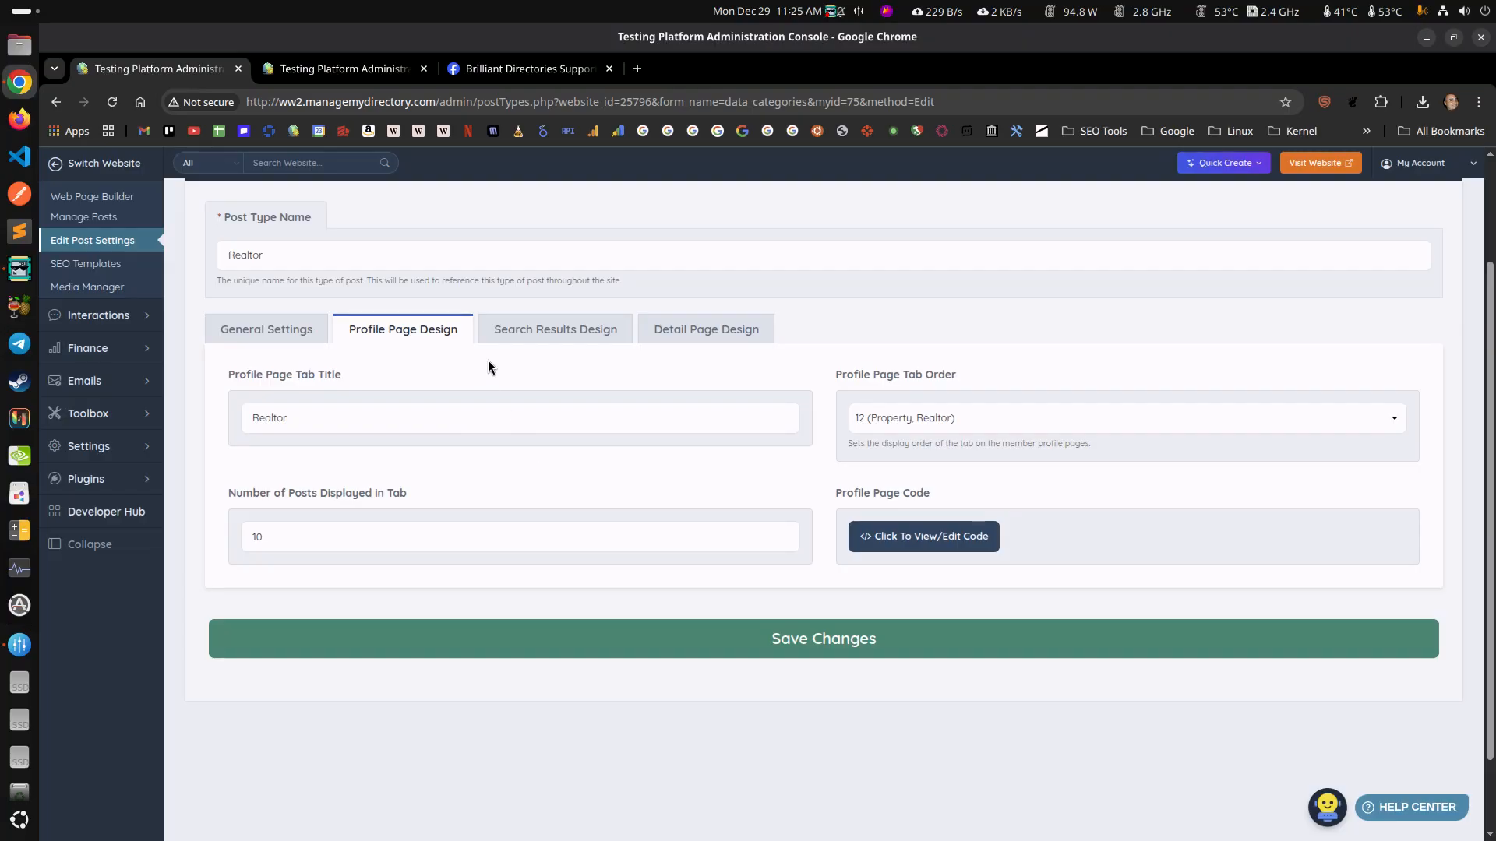
Review the Realtor post type's search results design settings and its search result code
{"action": "left_click", "coordinate": [537, 334]}
{"action": "scroll", "coordinate": [702, 420], "scroll_direction": "down", "scroll_amount": 1}
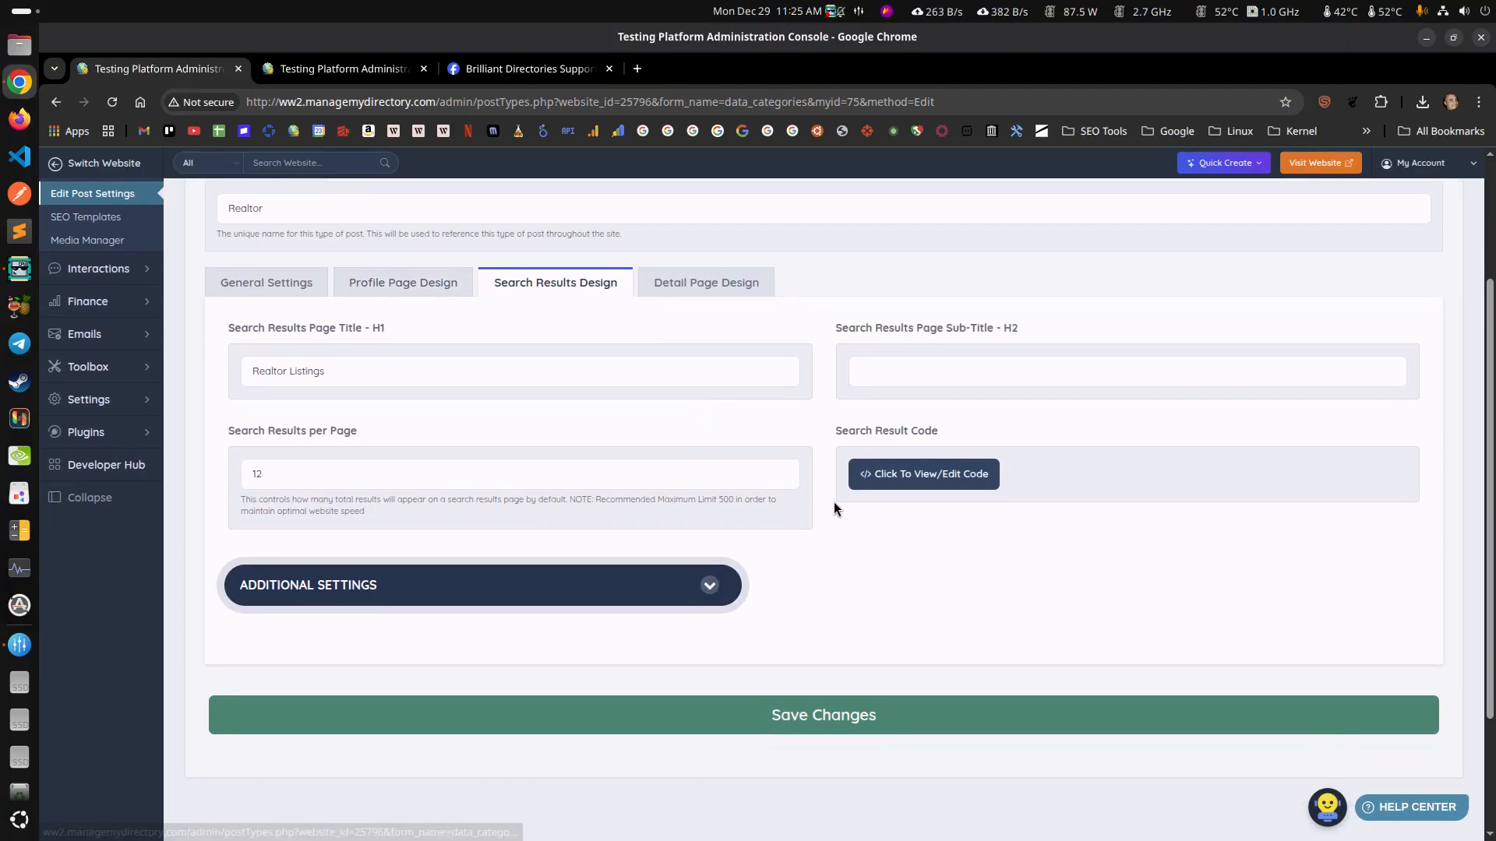
{"action": "left_click", "coordinate": [896, 478]}
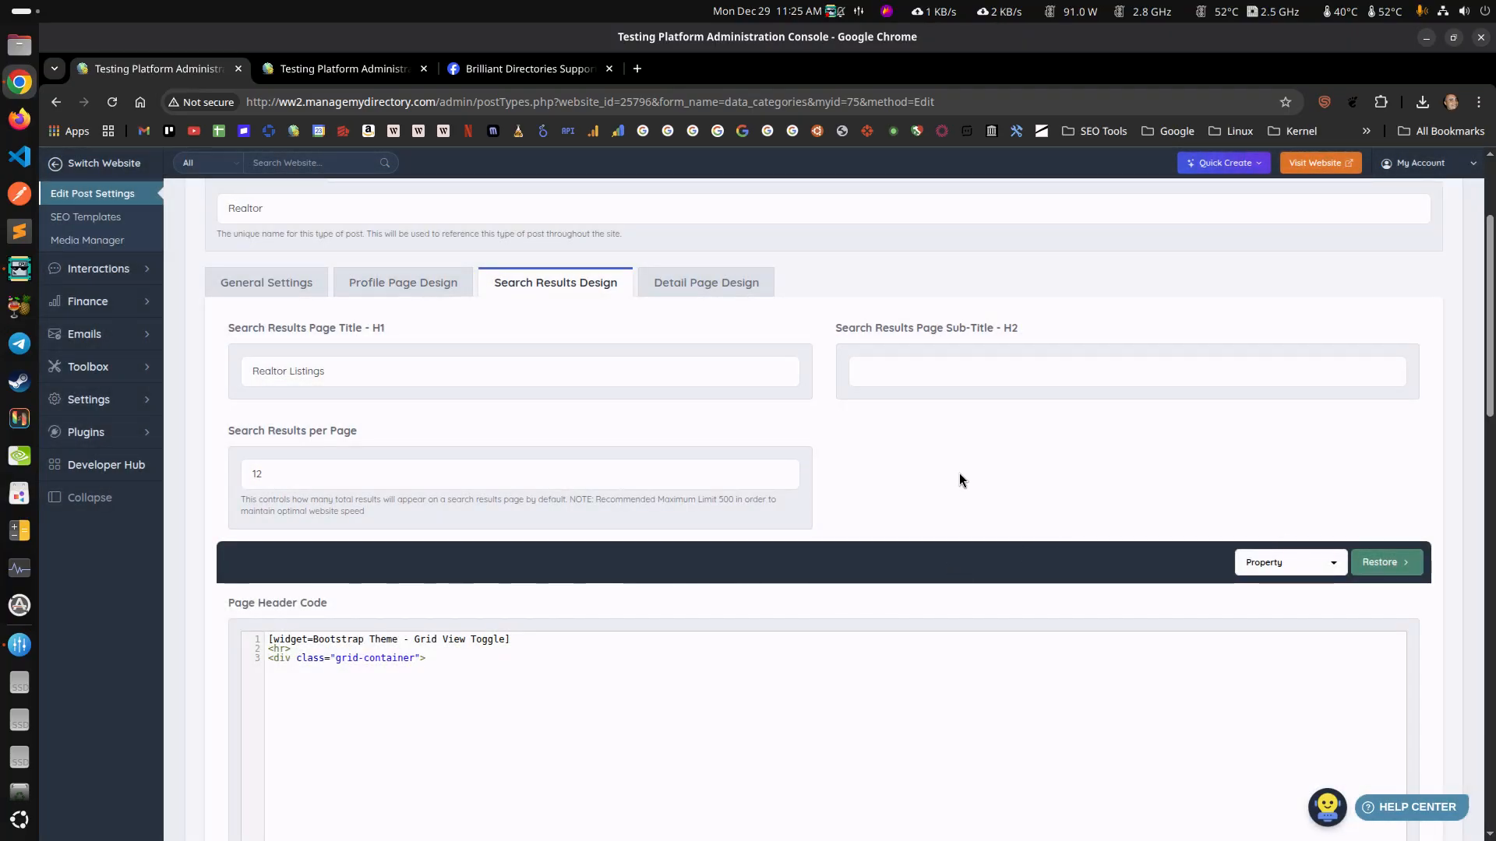
{"action": "scroll", "coordinate": [963, 513], "scroll_direction": "down", "scroll_amount": 15}
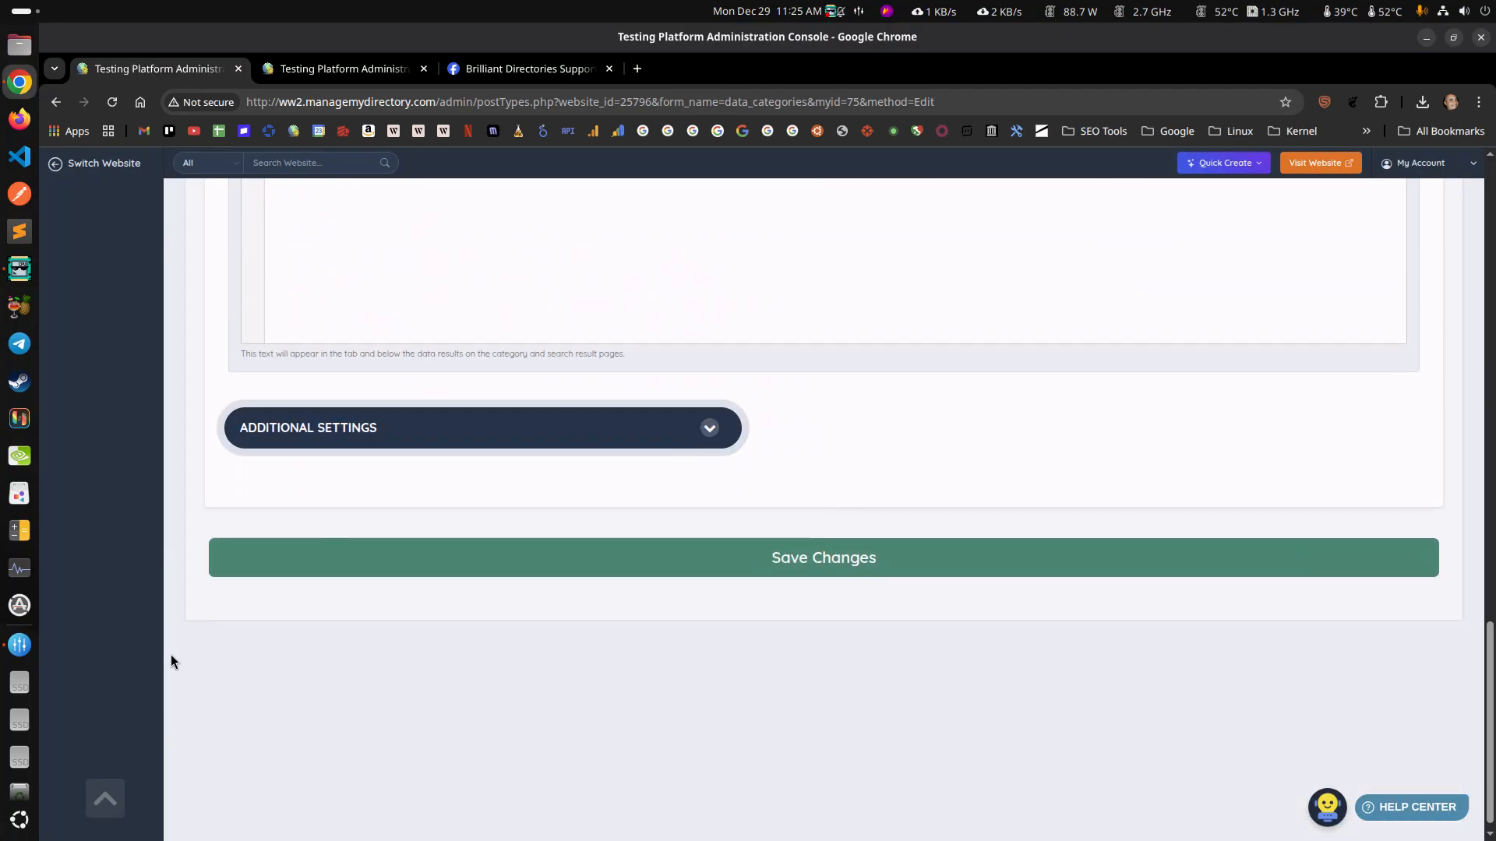
Check which sidebars are available for the search results page in the additional settings
{"action": "left_click", "coordinate": [349, 433]}
{"action": "scroll", "coordinate": [295, 455], "scroll_direction": "down", "scroll_amount": 3}
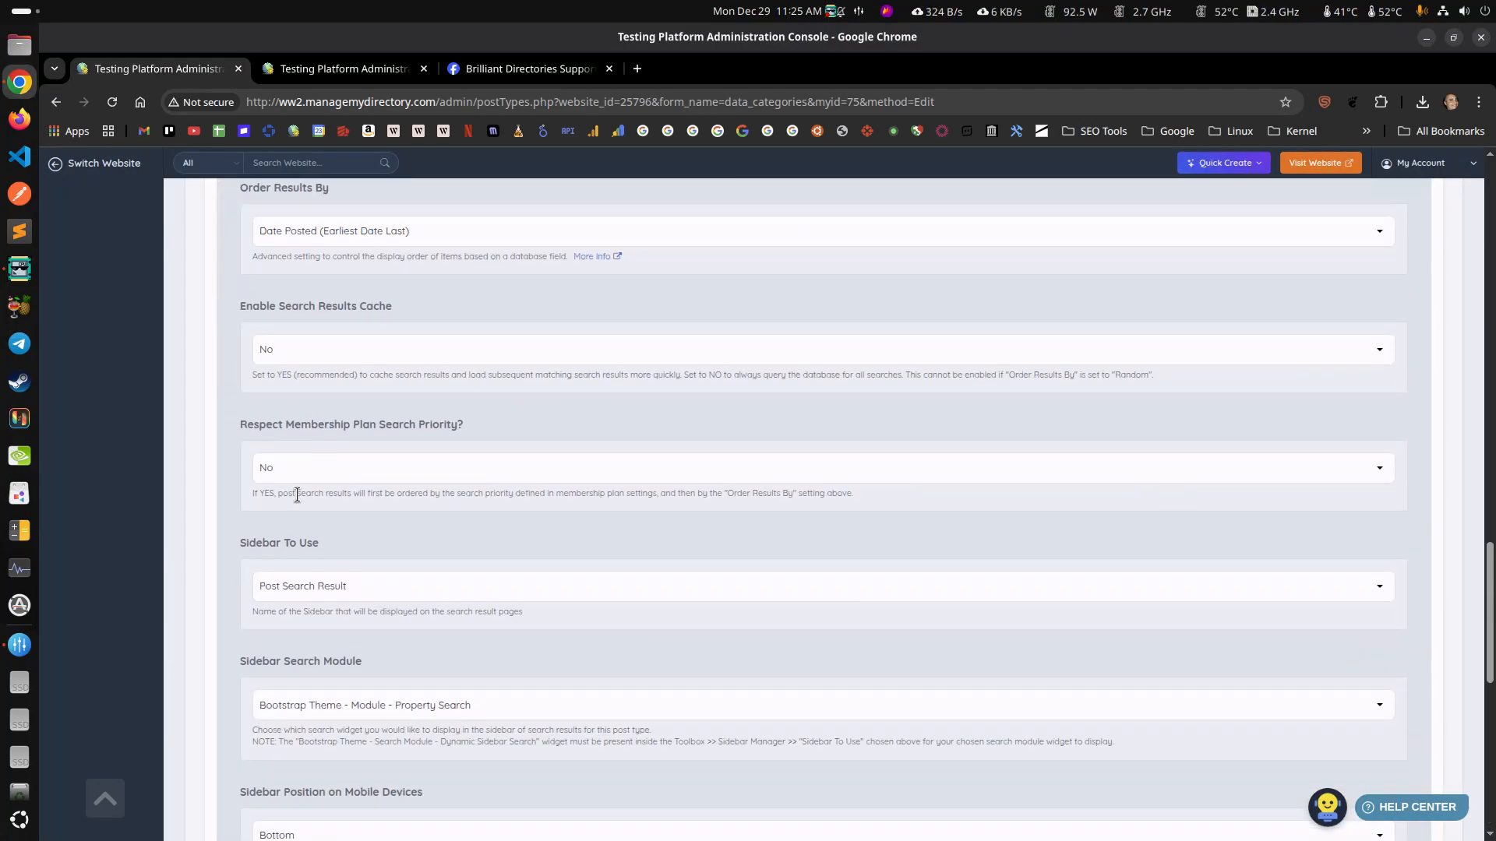
{"action": "scroll", "coordinate": [297, 496], "scroll_direction": "down", "scroll_amount": 3}
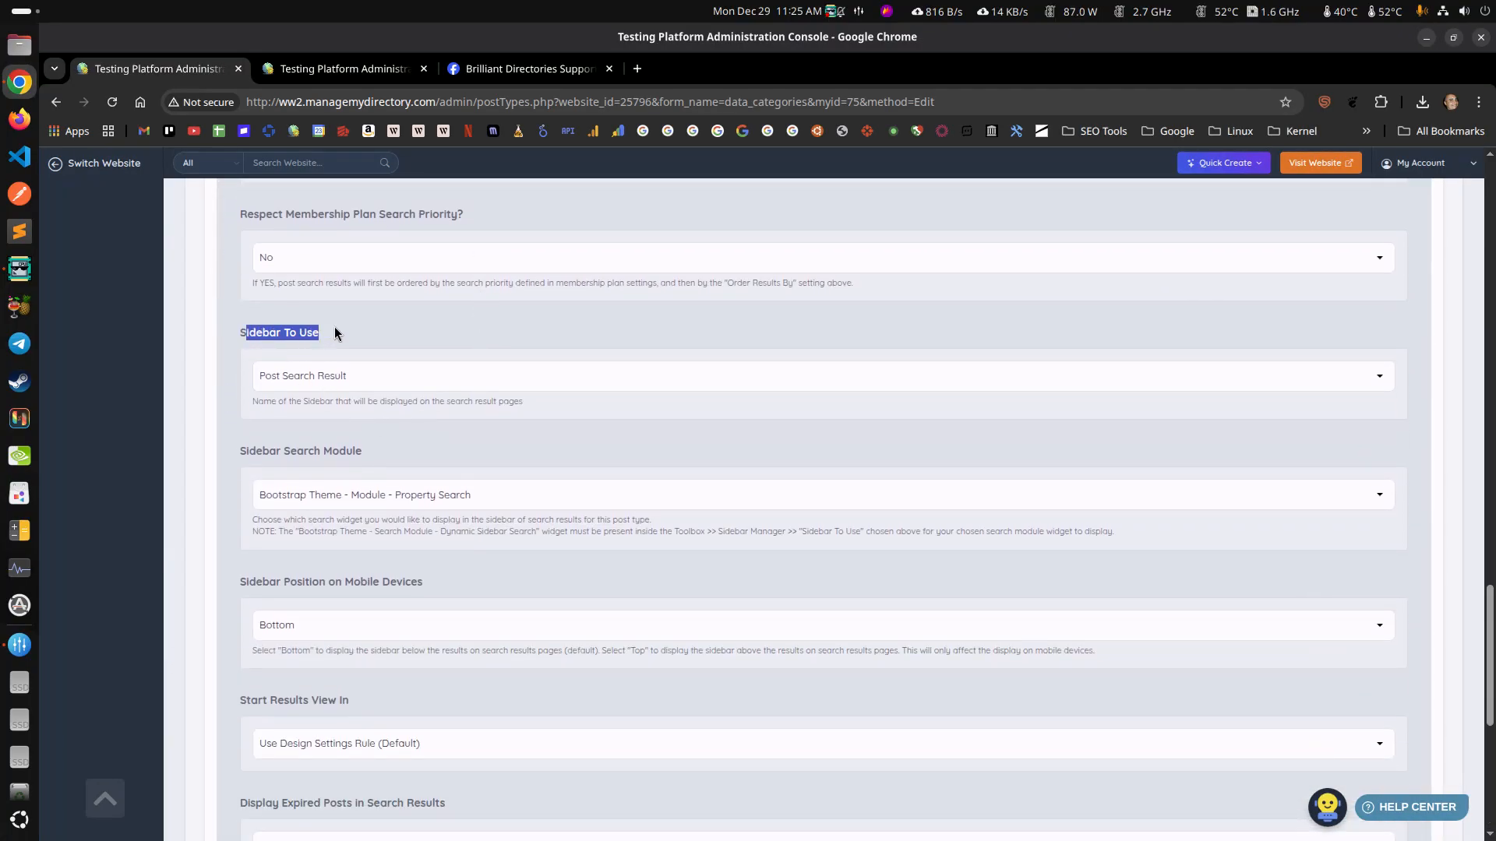
{"action": "left_click", "coordinate": [307, 373]}
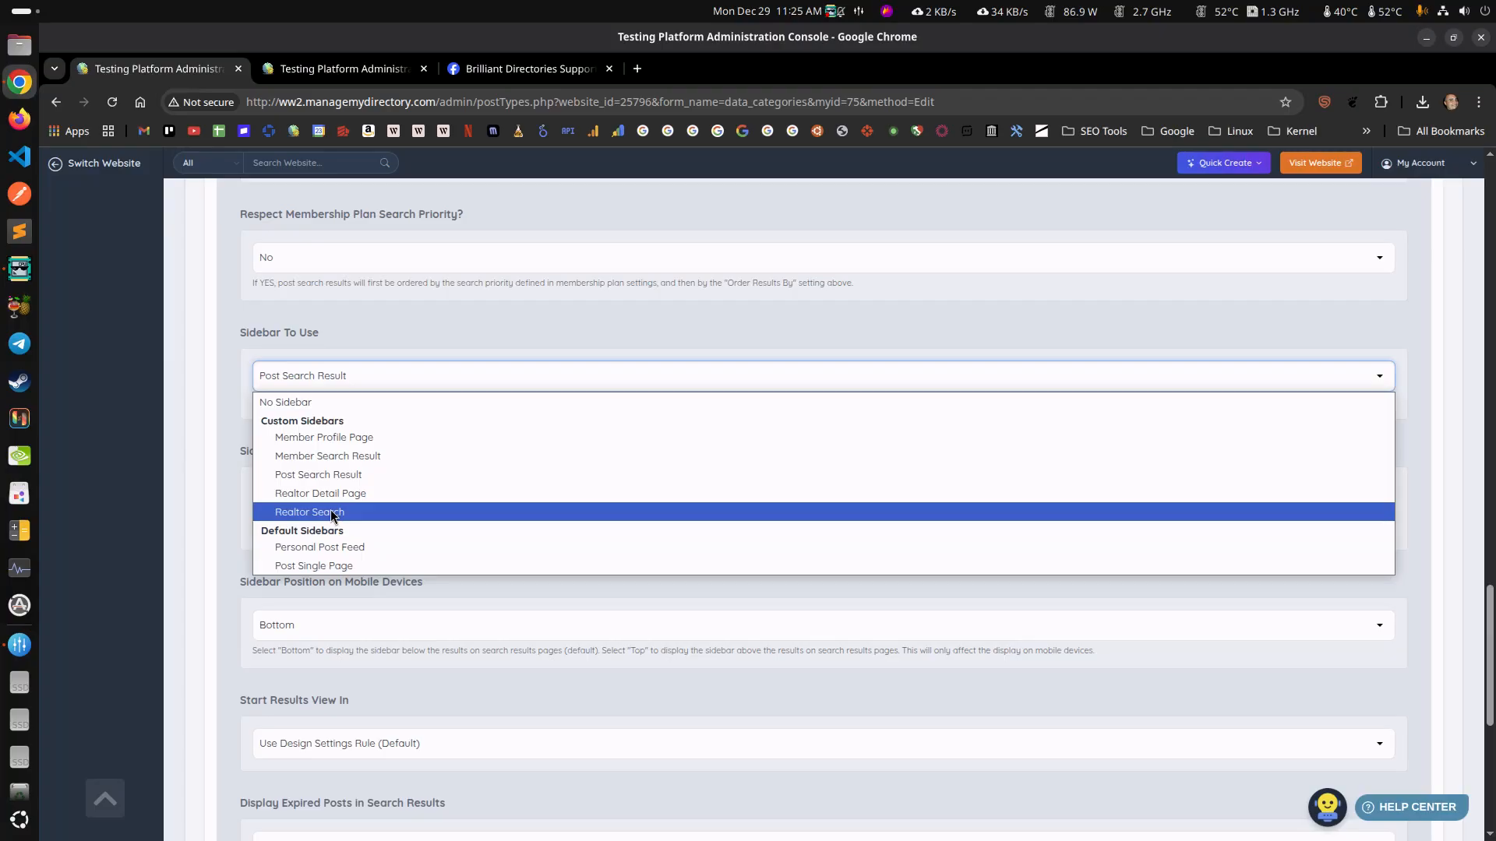
{"action": "left_click", "coordinate": [211, 451]}
{"action": "scroll", "coordinate": [185, 383], "scroll_direction": "up", "scroll_amount": 1}
{"action": "scroll", "coordinate": [186, 383], "scroll_direction": "up", "scroll_amount": 20}
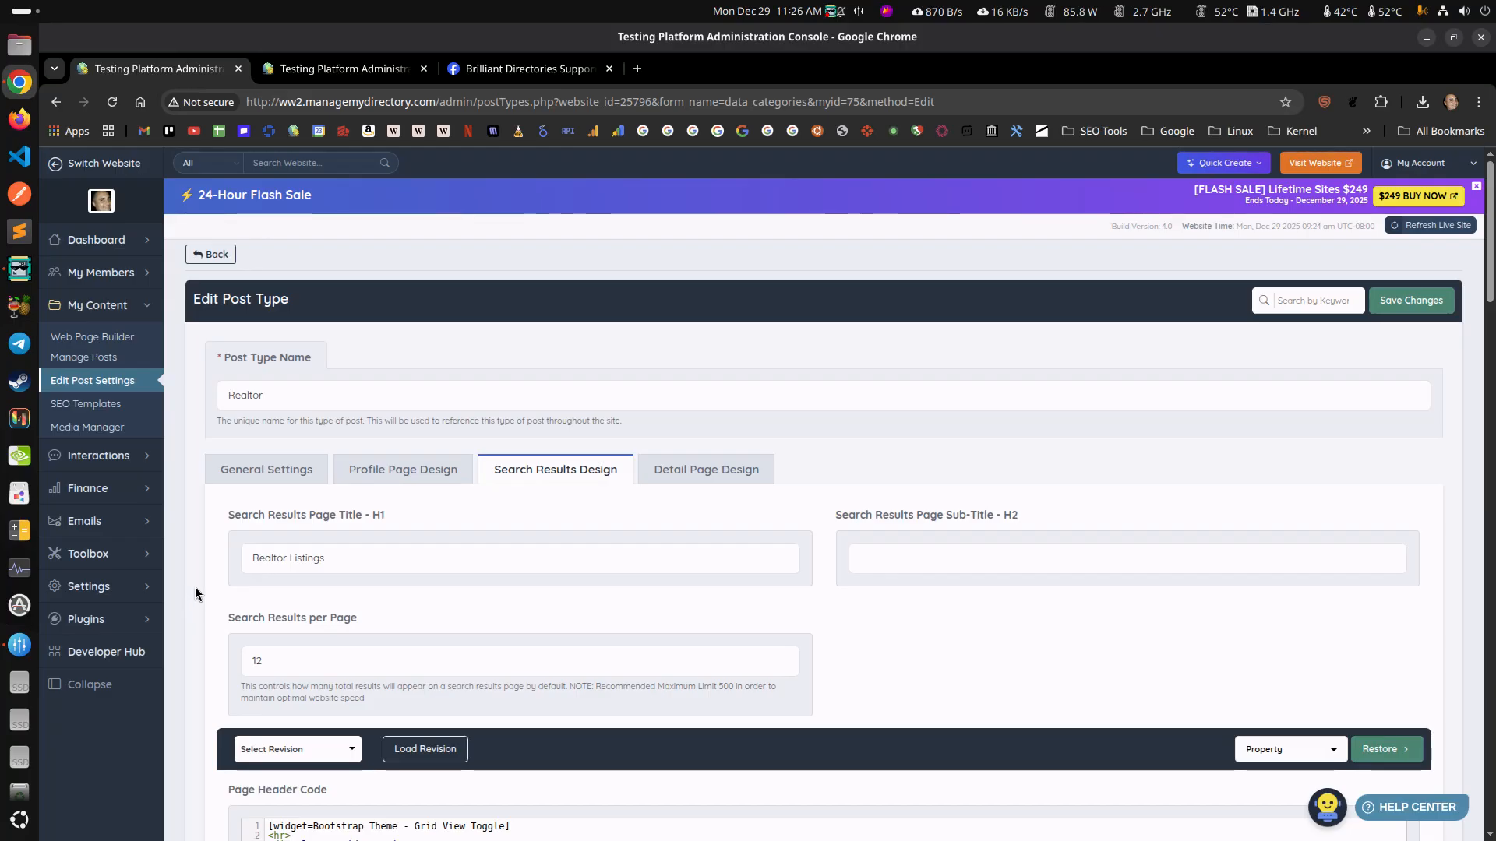
Open the post types list in a new browser tab and examine the search module on the live Property page
{"action": "middle_click", "coordinate": [117, 357]}
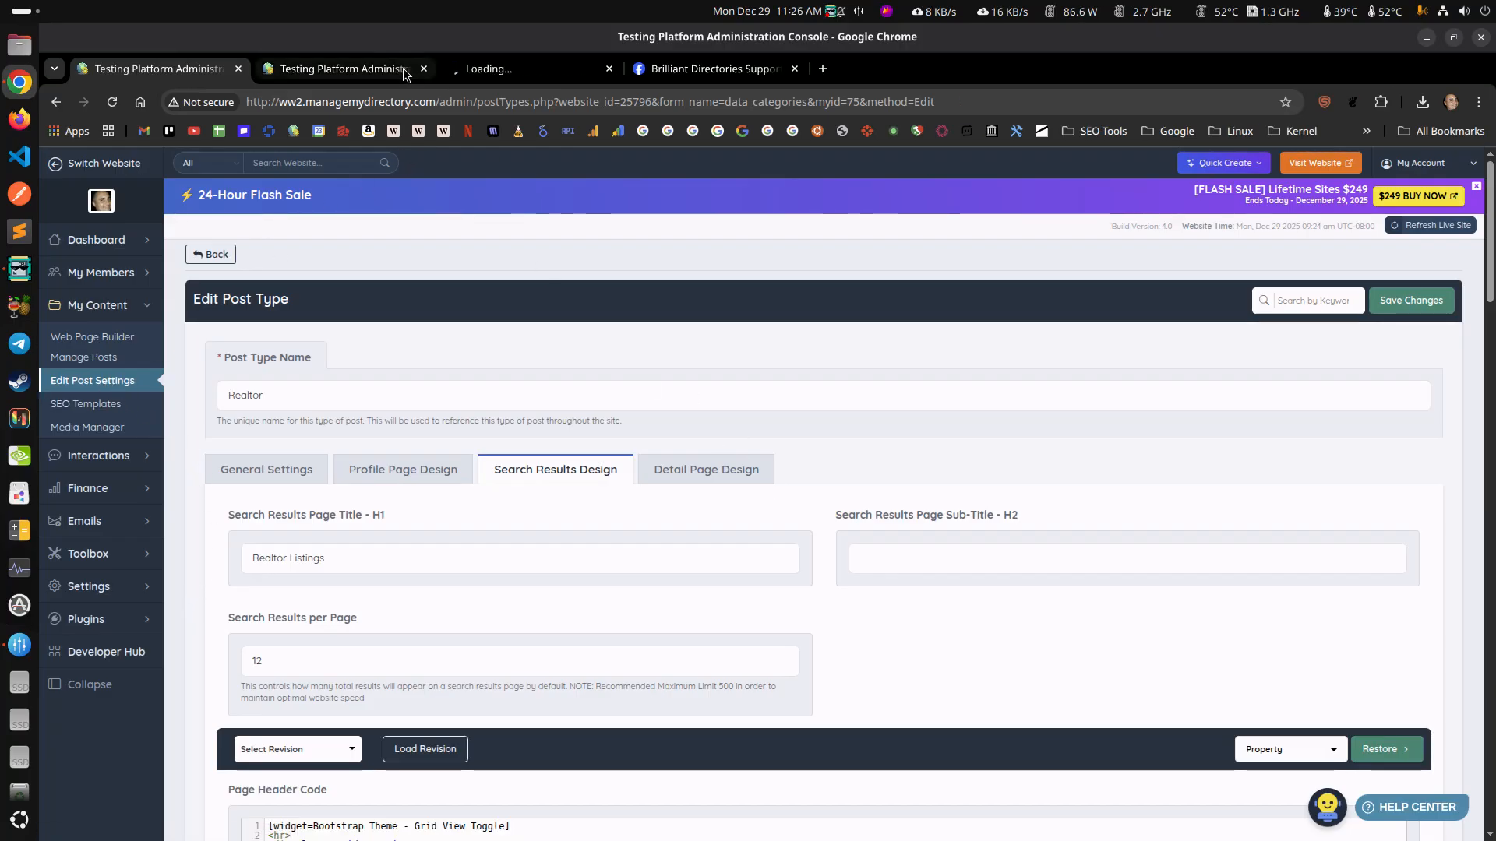
{"action": "left_click", "coordinate": [498, 68]}
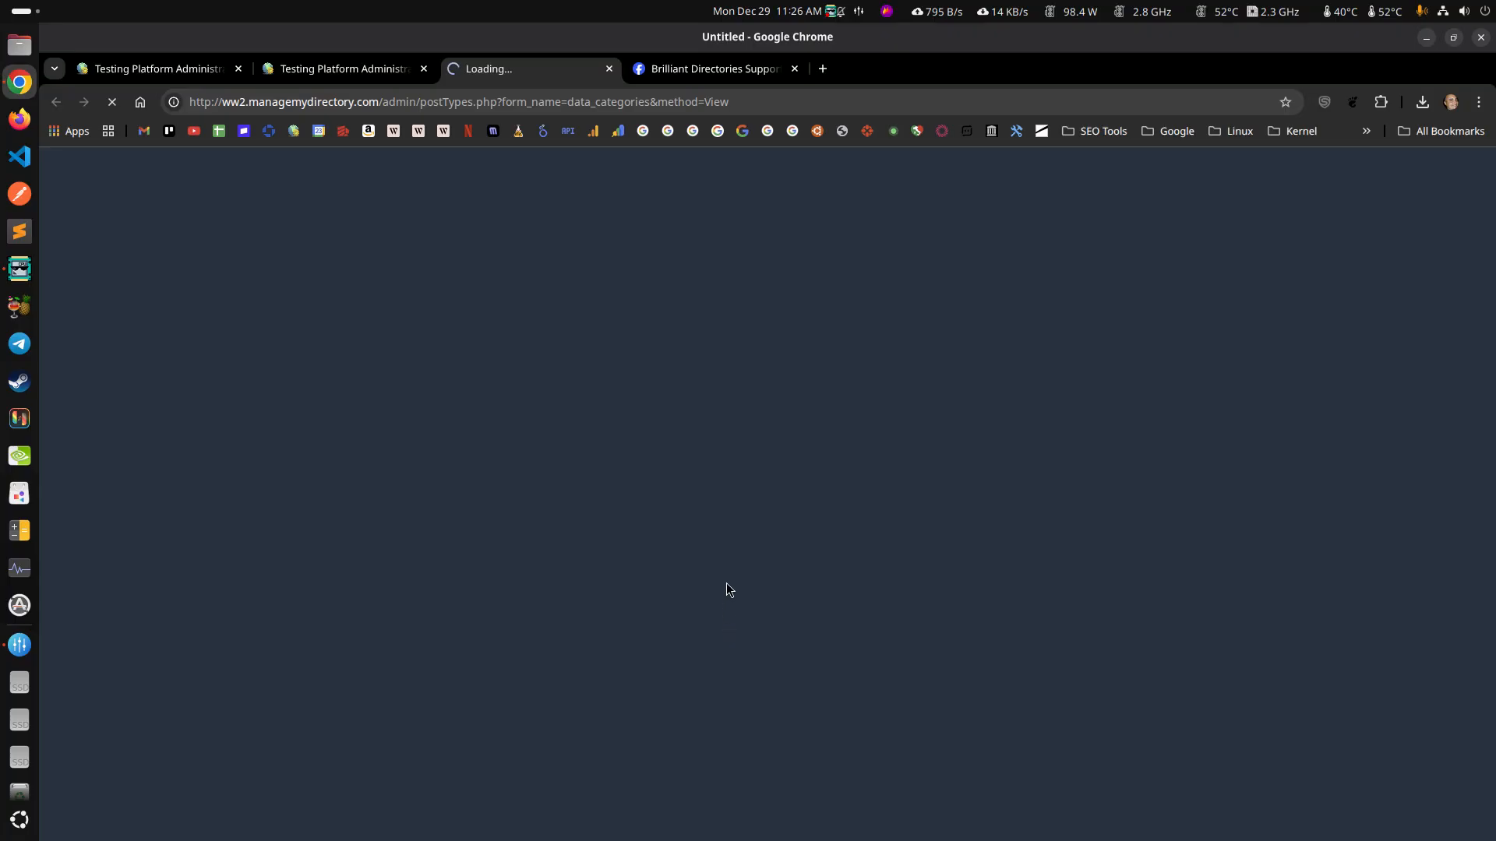
{"action": "scroll", "coordinate": [654, 514], "scroll_direction": "down", "scroll_amount": 6}
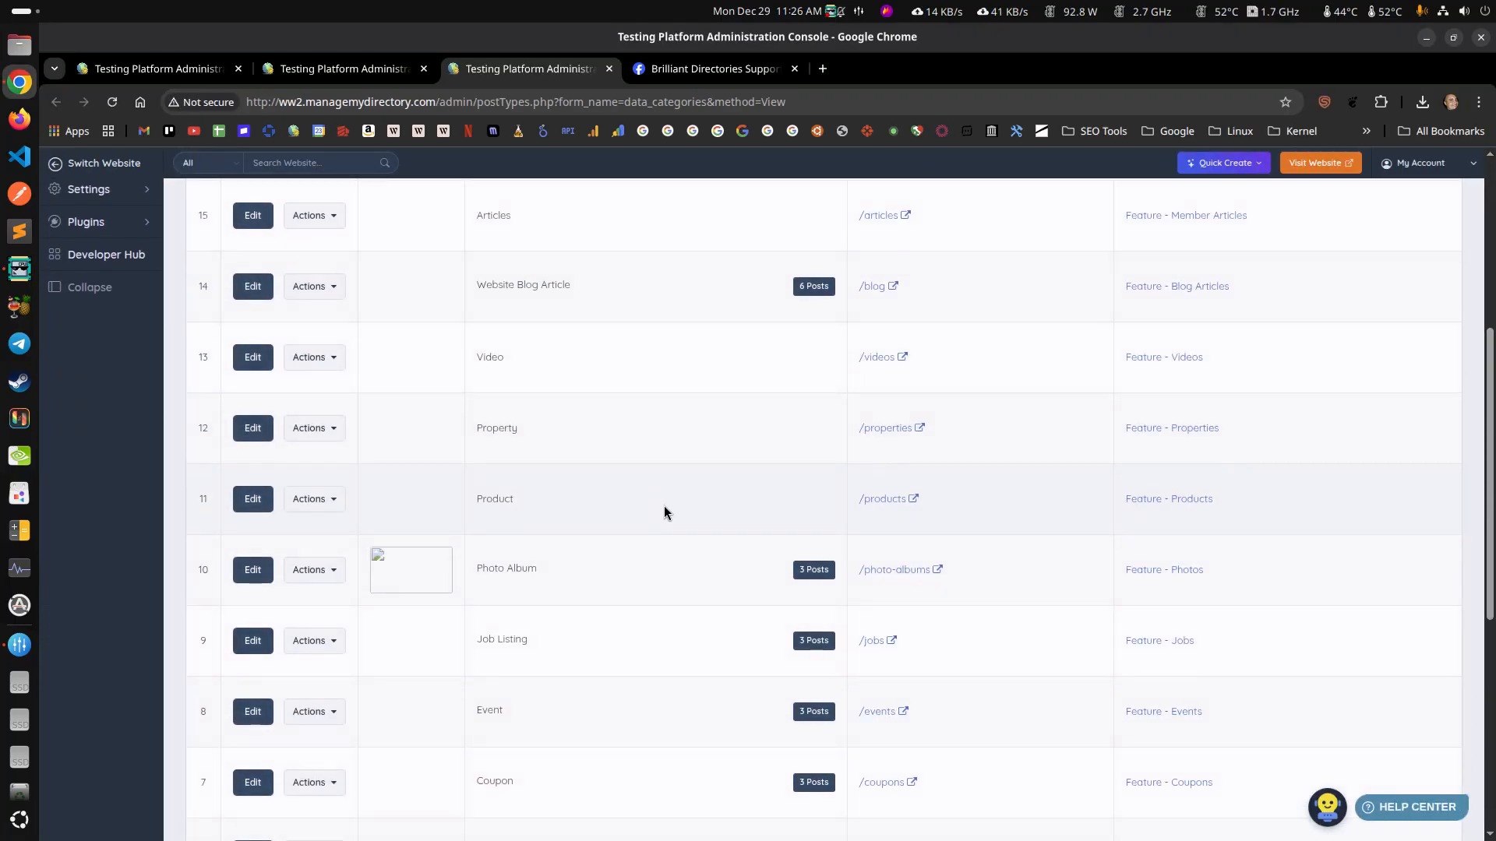
{"action": "left_click", "coordinate": [896, 428]}
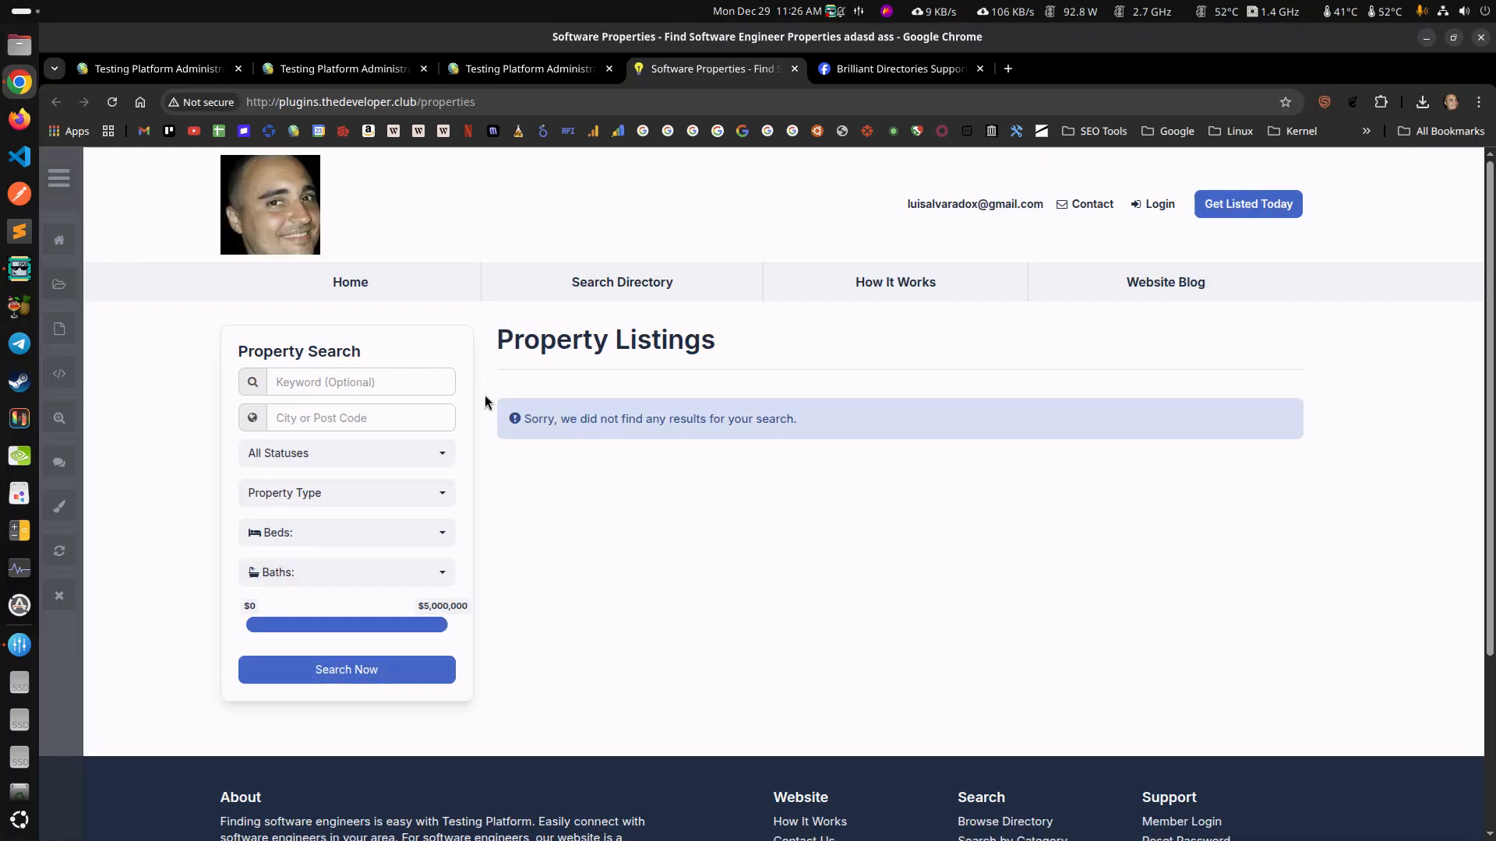
{"action": "left_click_drag", "start_coordinate": [240, 352], "coordinate": [343, 351]}
{"action": "left_click", "coordinate": [380, 349]}
Open the live Realtor page from the post types list and place it after the Property page's browser tab
{"action": "key", "text": "ctrl+Page_Up"}
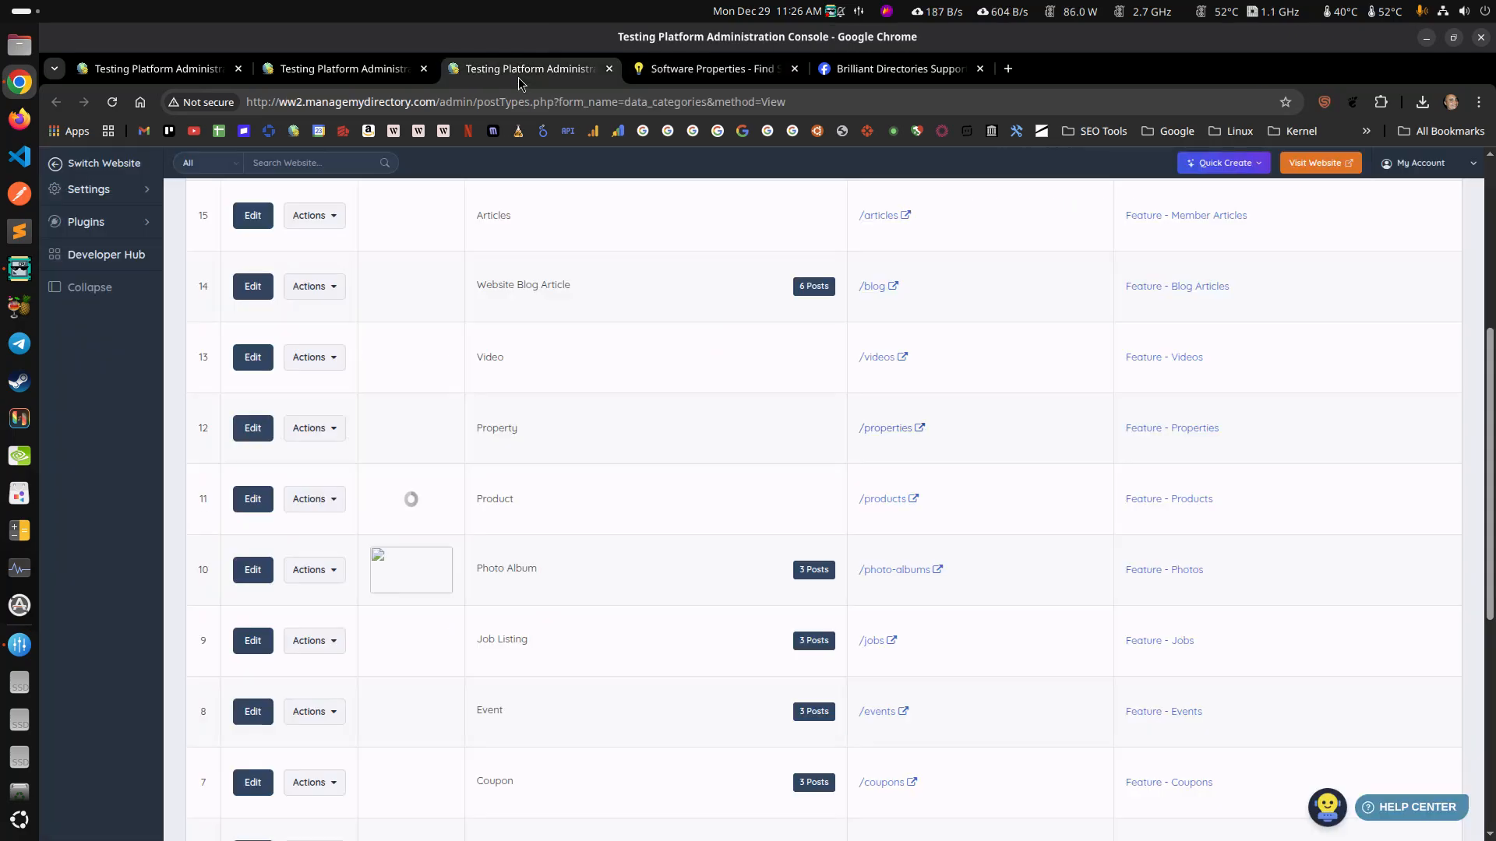
{"action": "scroll", "coordinate": [712, 534], "scroll_direction": "up", "scroll_amount": 4}
{"action": "left_click", "coordinate": [876, 316]}
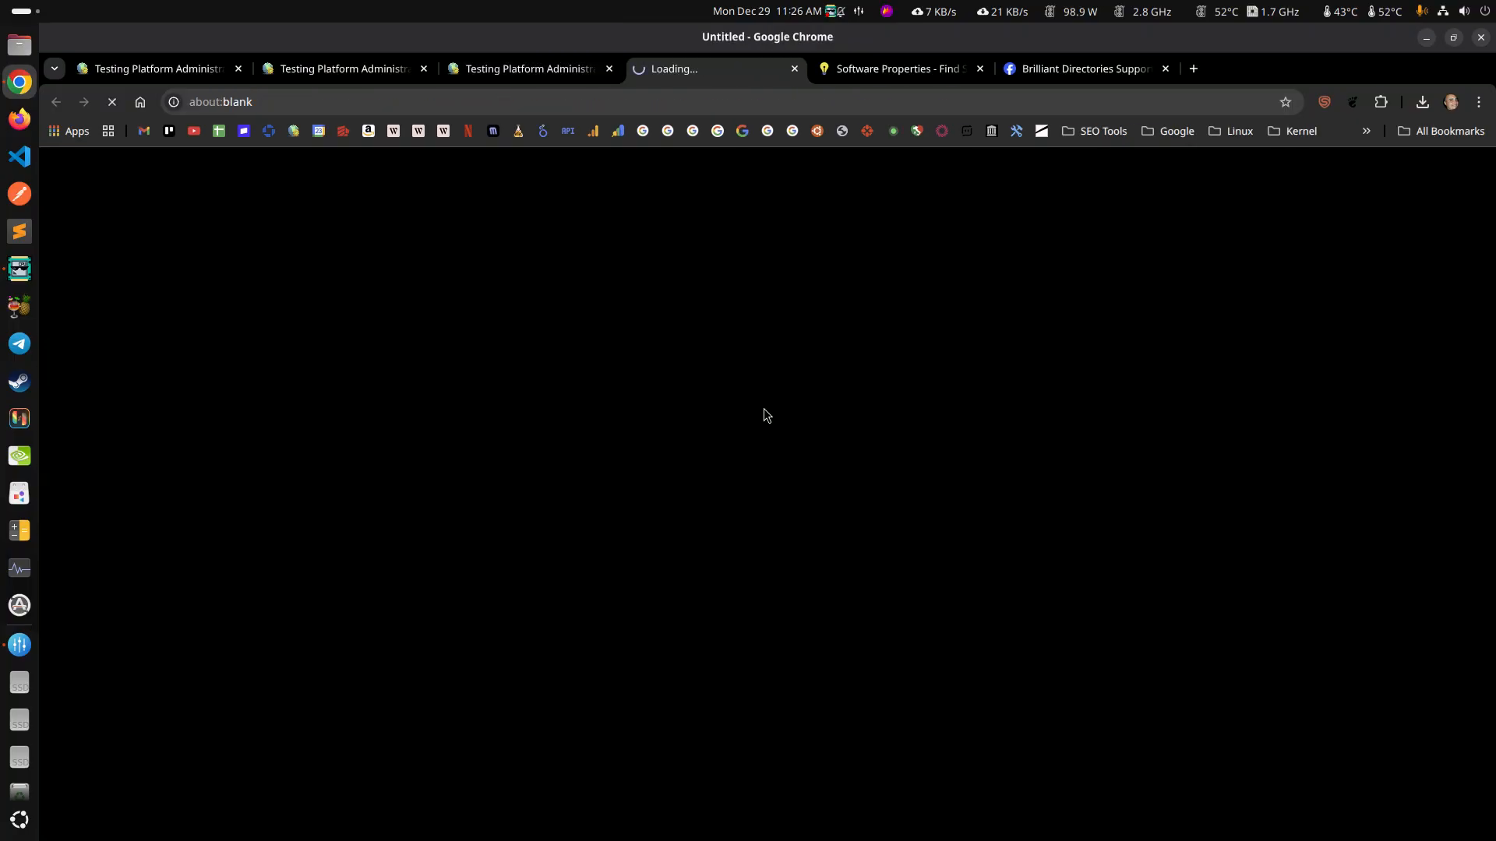
{"action": "left_click_drag", "start_coordinate": [845, 73], "coordinate": [676, 71]}
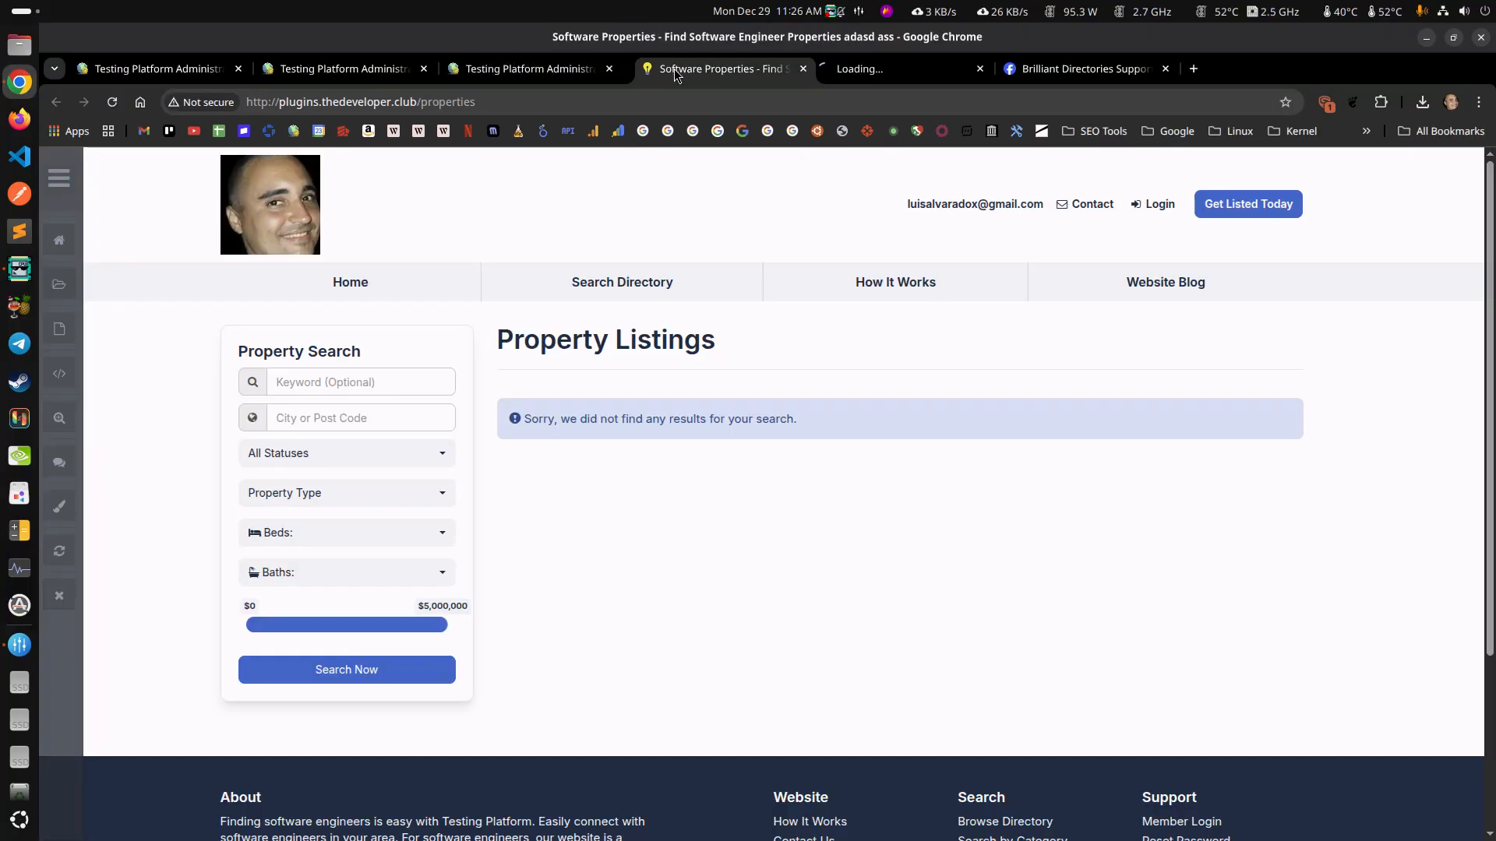
{"action": "left_click", "coordinate": [883, 65]}
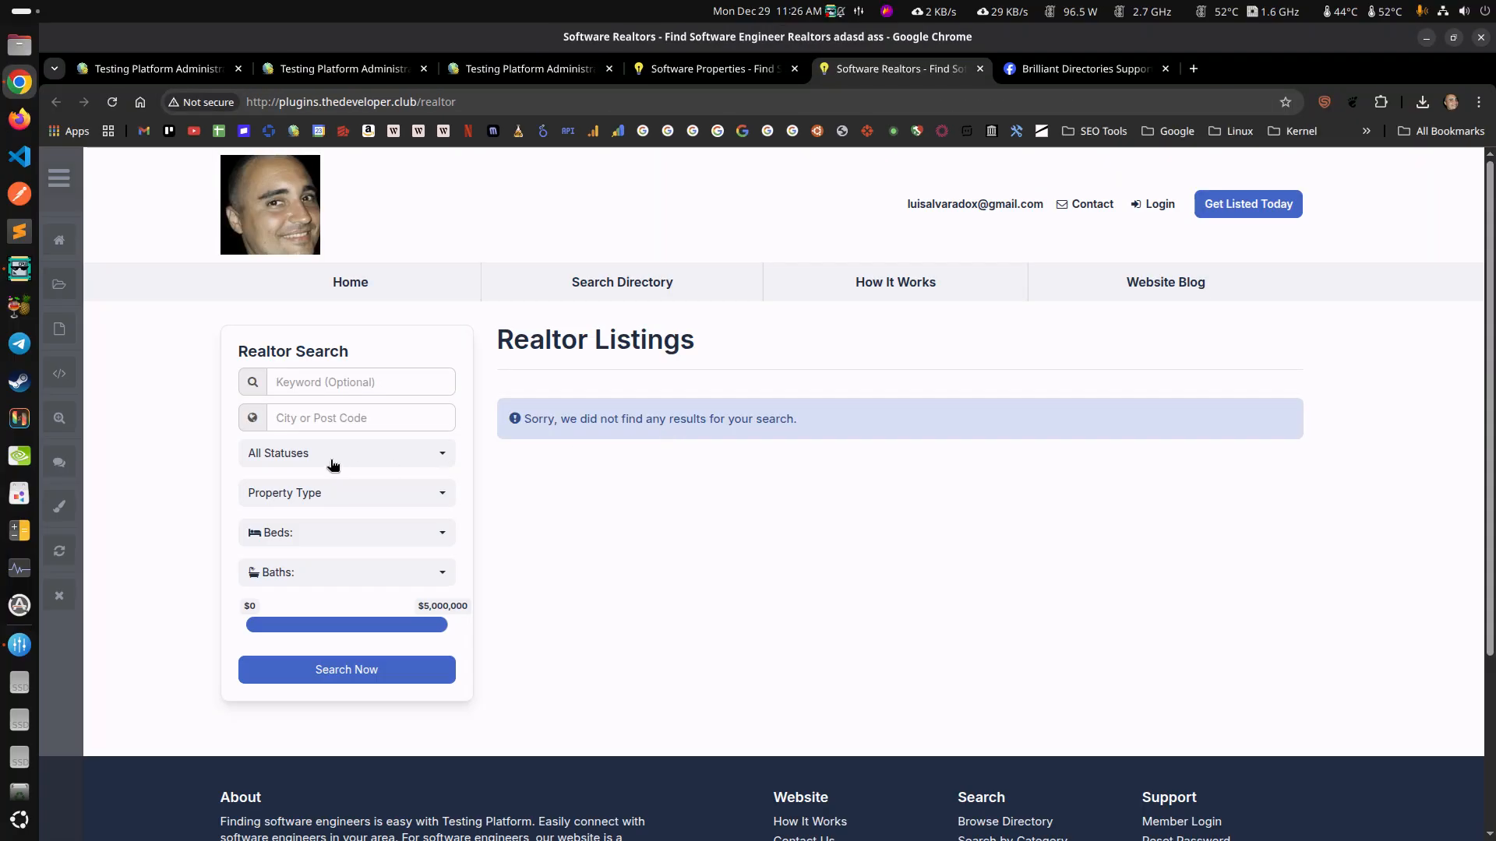
Compare the search modules and titles of the live Property and Realtor pages
{"action": "left_click", "coordinate": [705, 71]}
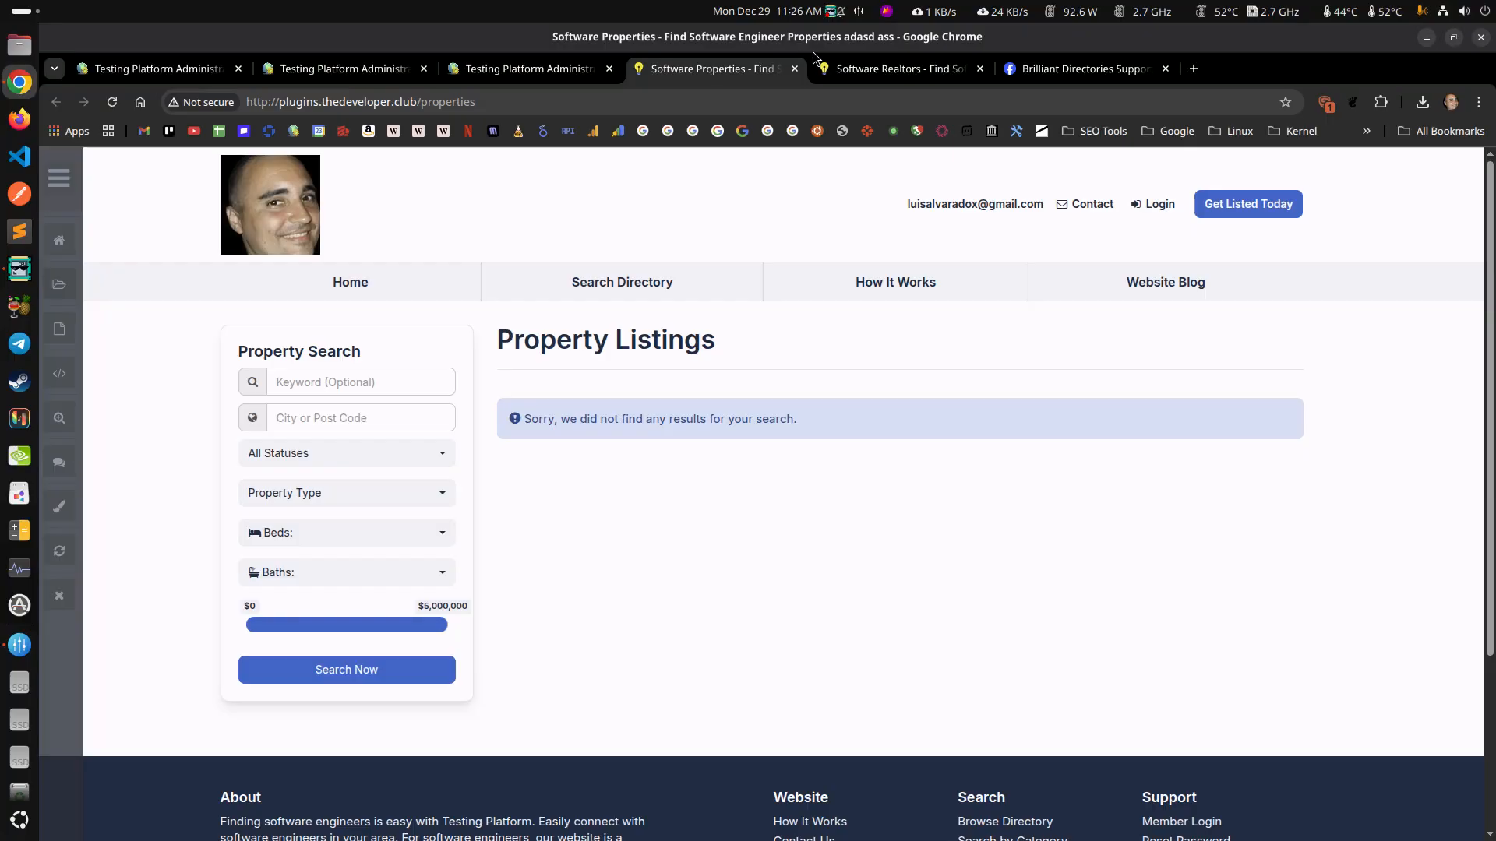
{"action": "left_click", "coordinate": [880, 71]}
{"action": "left_click", "coordinate": [703, 76]}
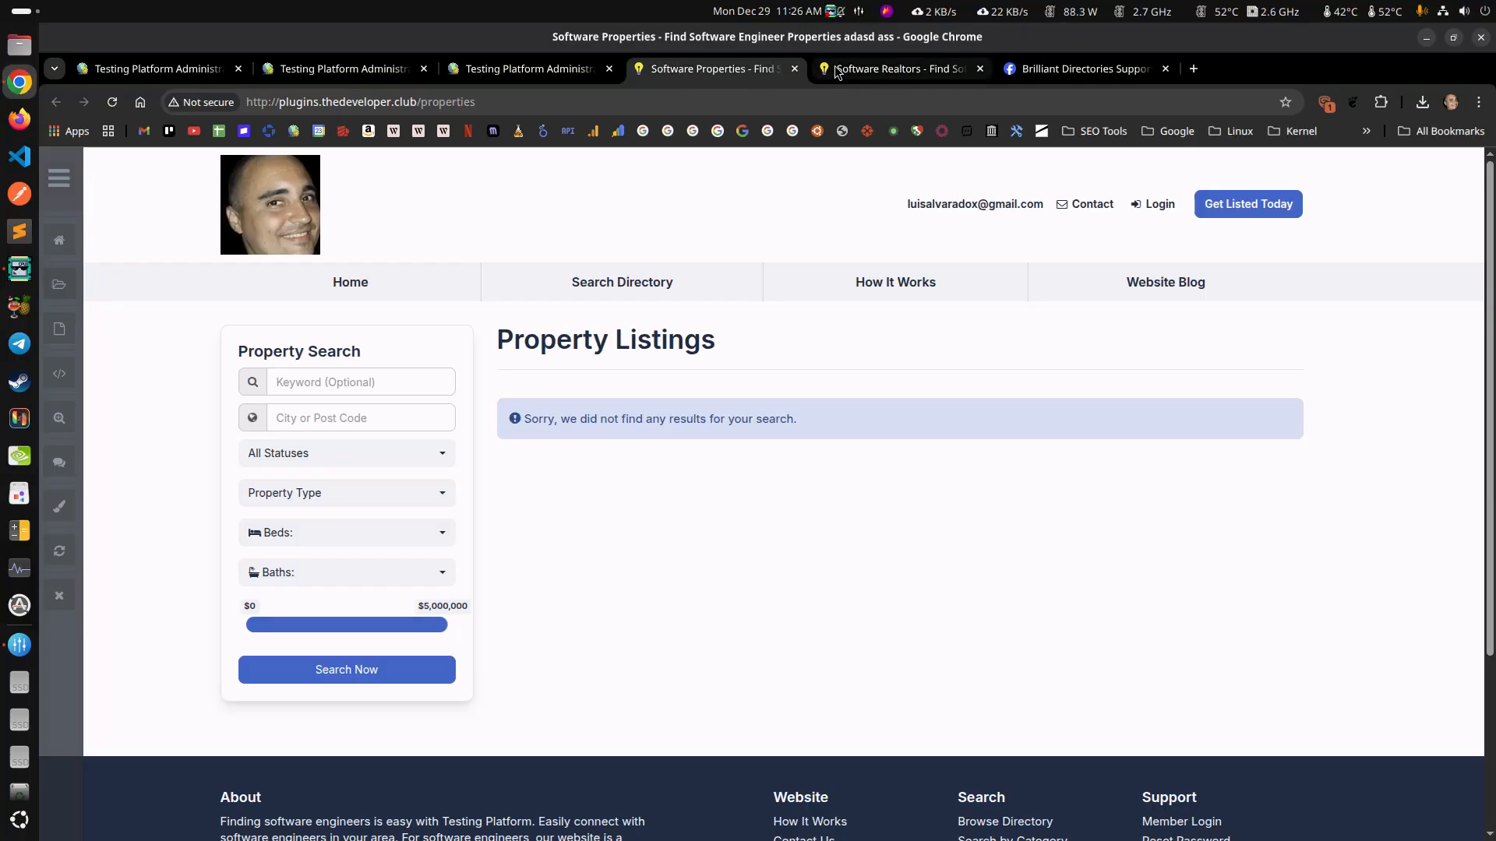
{"action": "left_click", "coordinate": [836, 72]}
{"action": "left_click", "coordinate": [701, 72]}
{"action": "left_click", "coordinate": [841, 69]}
{"action": "left_click", "coordinate": [666, 77]}
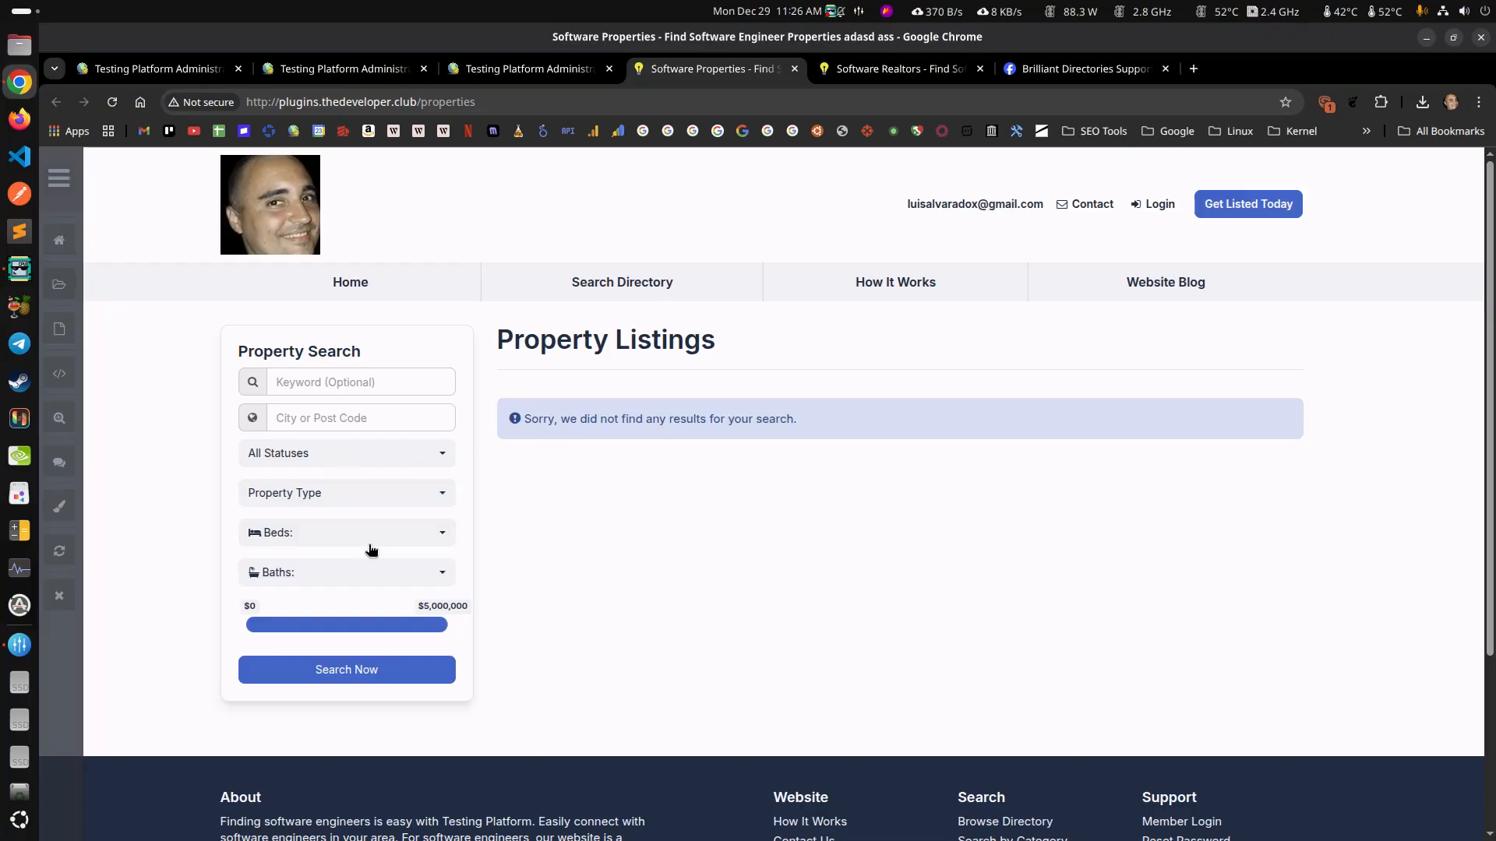
{"action": "left_click", "coordinate": [857, 72]}
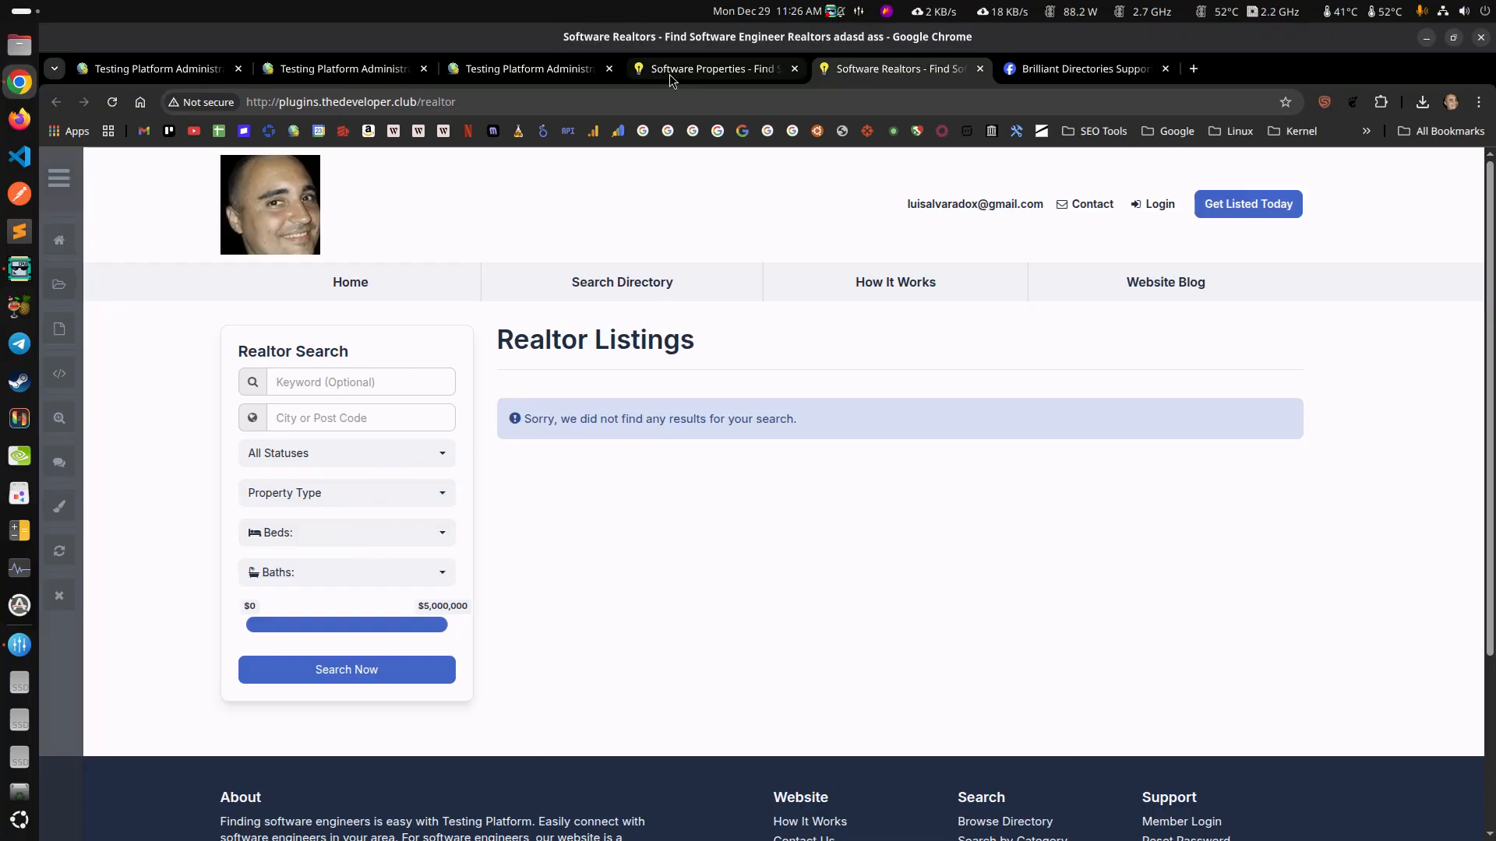
Return to the post types list and open the Realtor post type for editing
{"action": "left_click", "coordinate": [488, 74]}
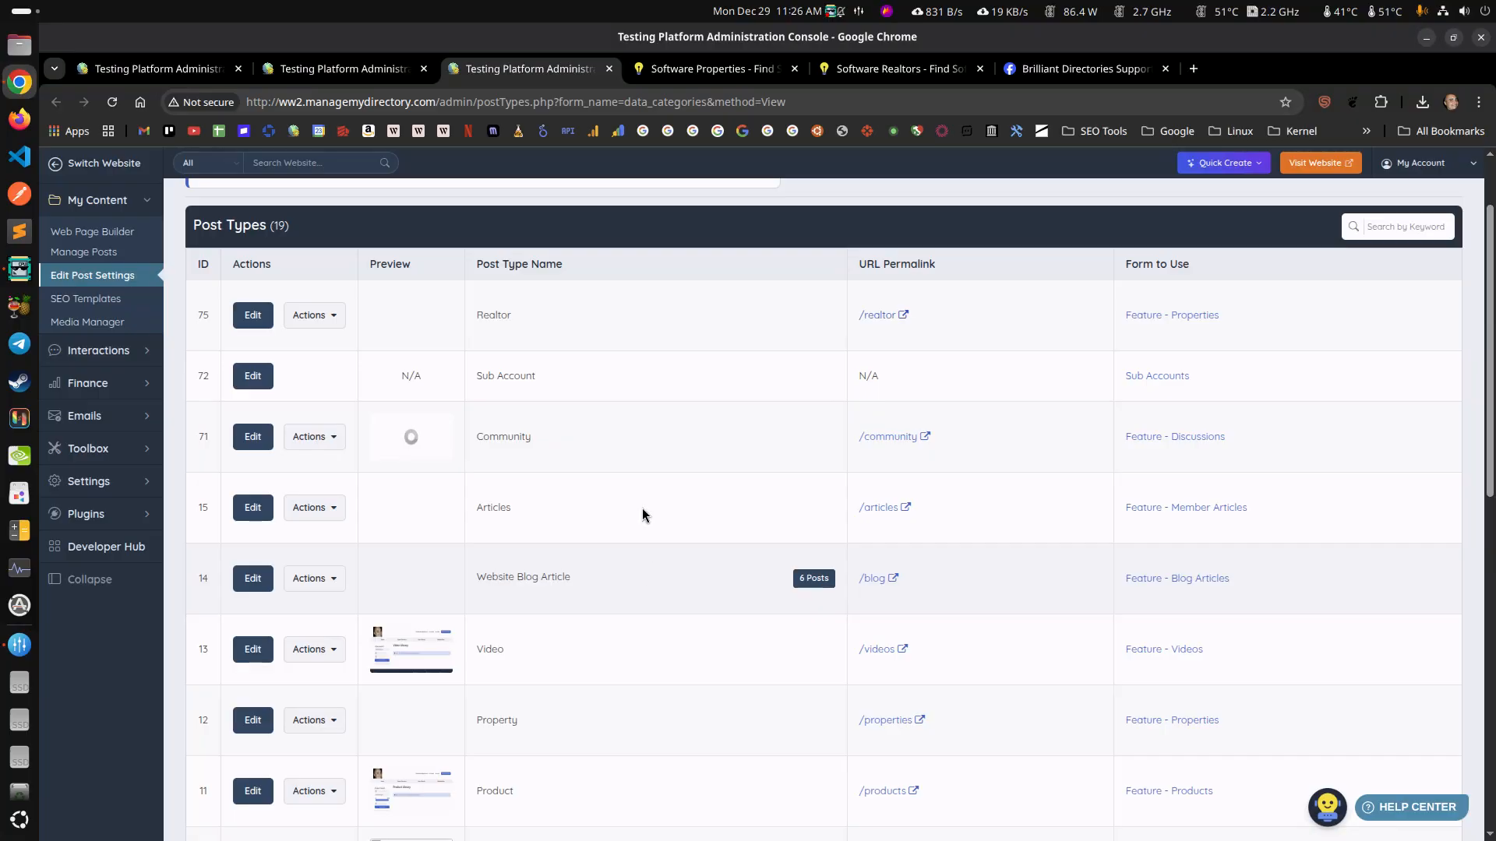
{"action": "scroll", "coordinate": [619, 404], "scroll_direction": "down", "scroll_amount": 3}
{"action": "scroll", "coordinate": [607, 467], "scroll_direction": "down", "scroll_amount": 3}
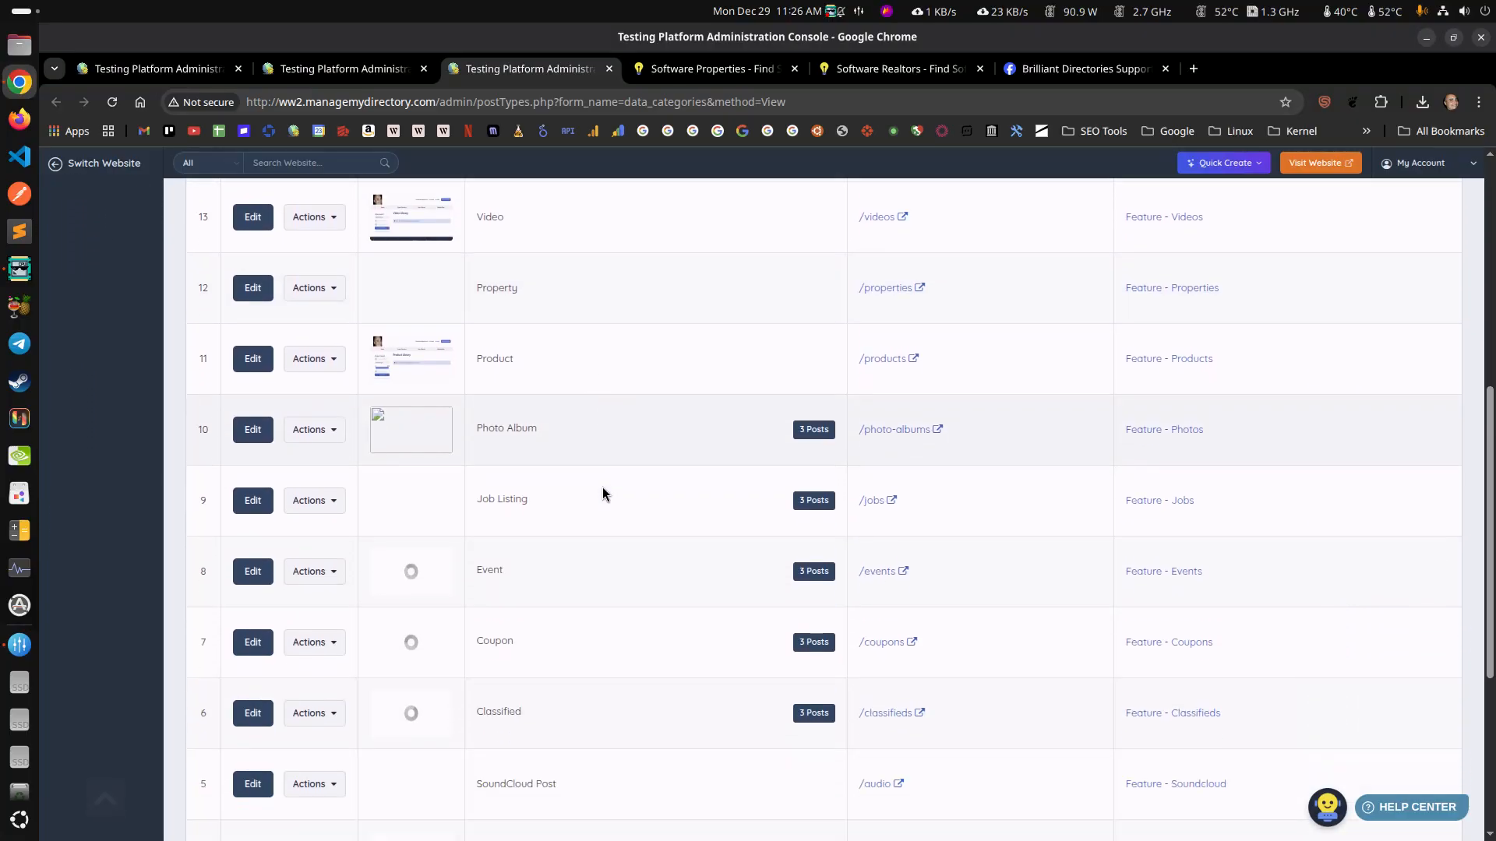
{"action": "scroll", "coordinate": [570, 435], "scroll_direction": "up", "scroll_amount": 6}
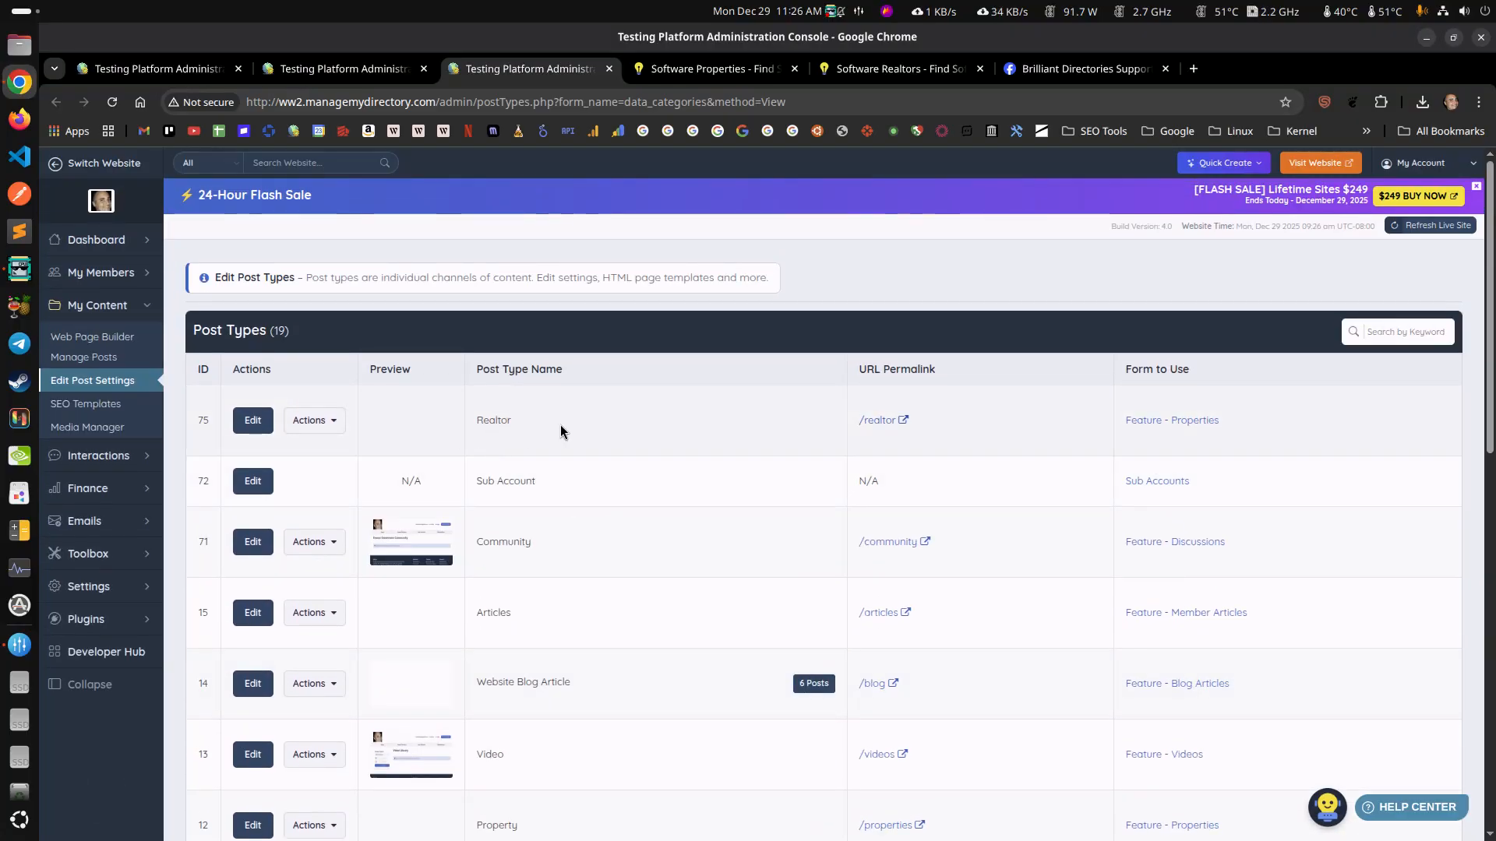
{"action": "left_click", "coordinate": [247, 420]}
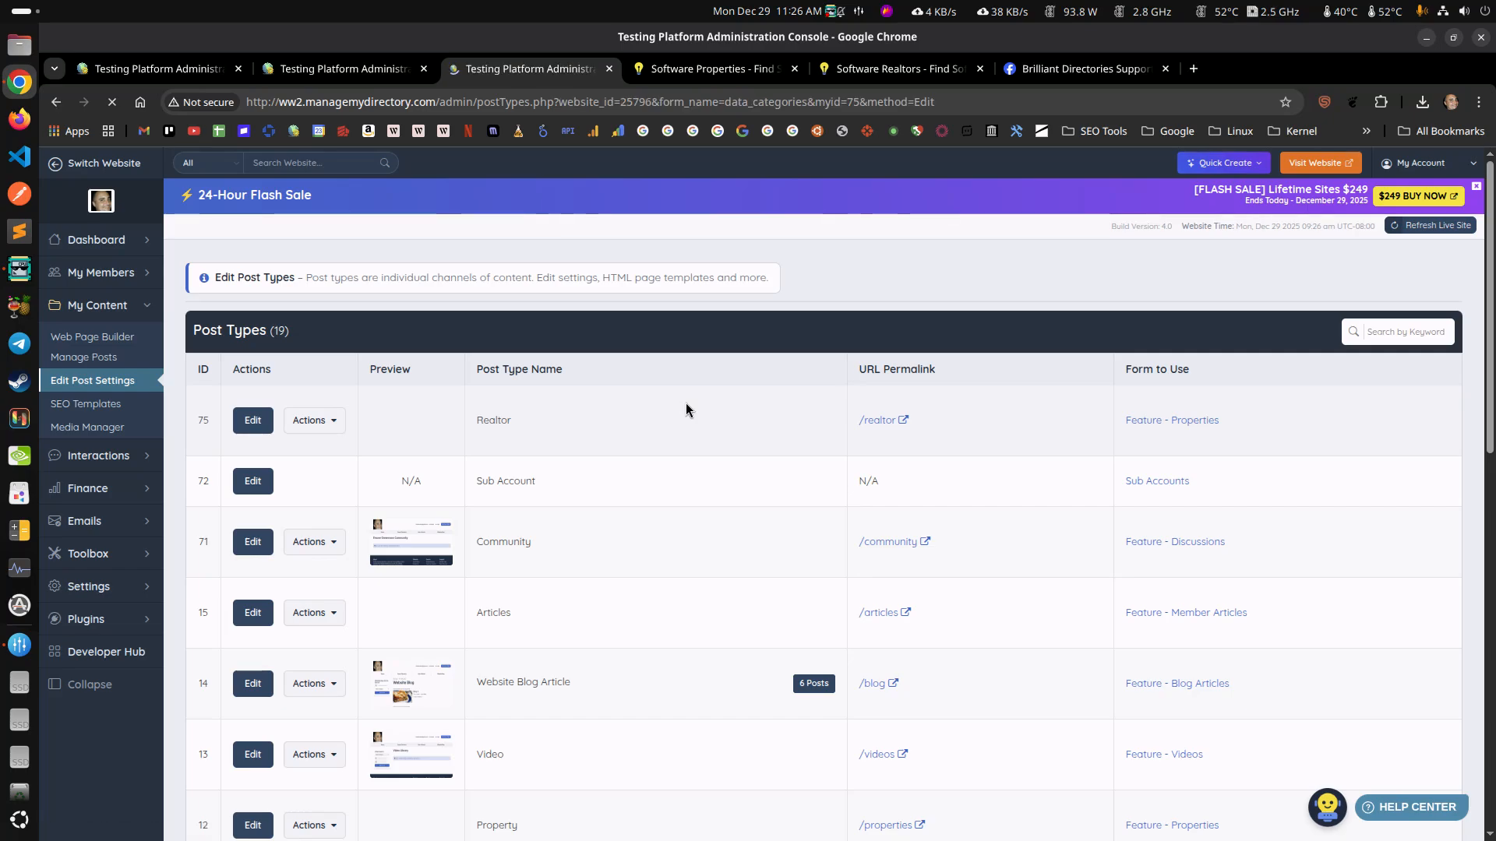
{"action": "scroll", "coordinate": [839, 346], "scroll_direction": "down", "scroll_amount": 3}
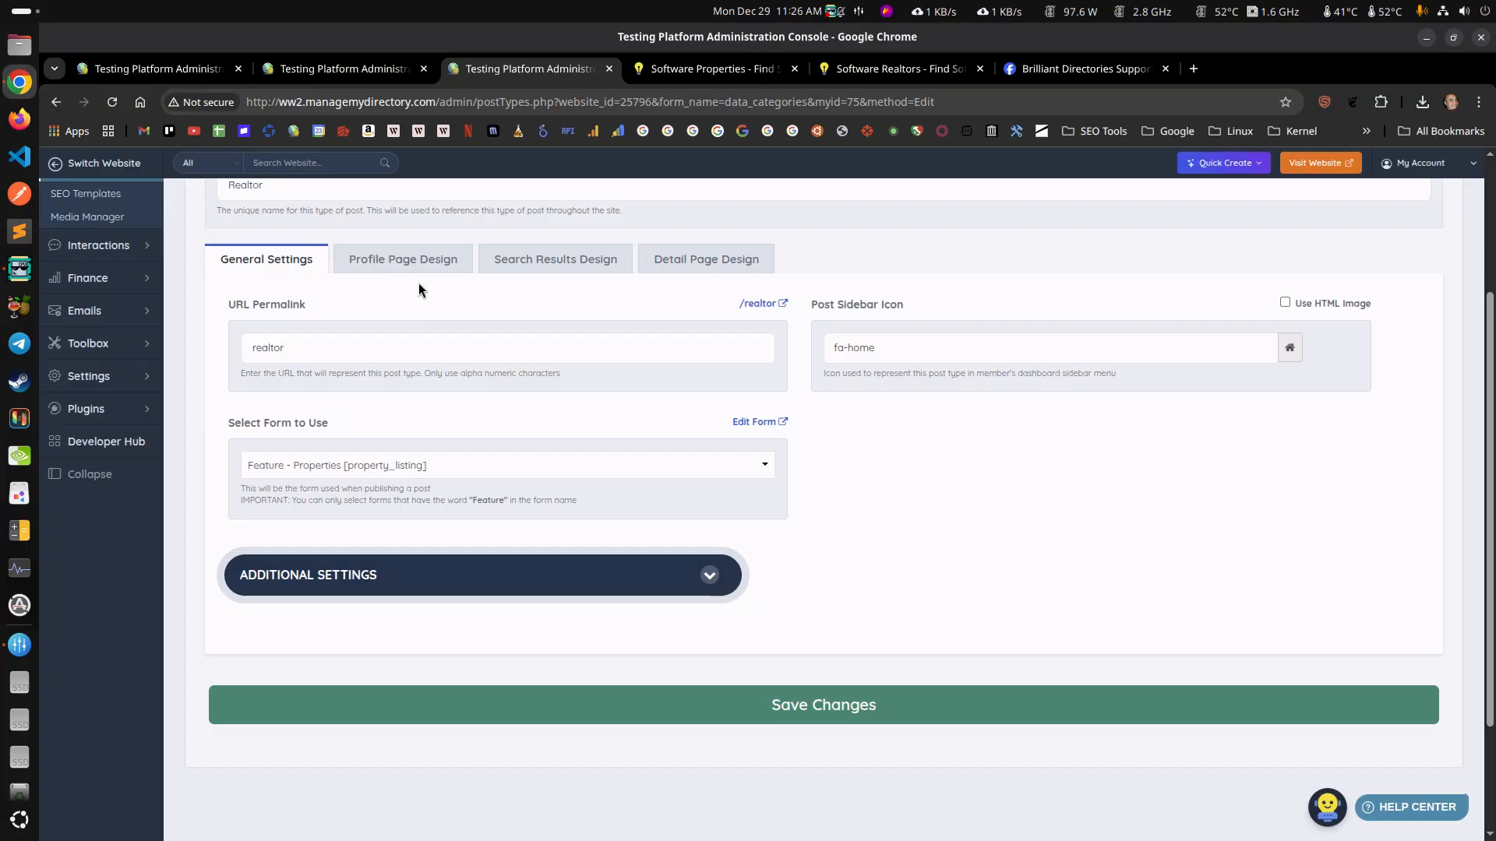
Set the sidebar used on the Realtor search results page to Realtor Search in the additional settings
{"action": "left_click", "coordinate": [552, 265]}
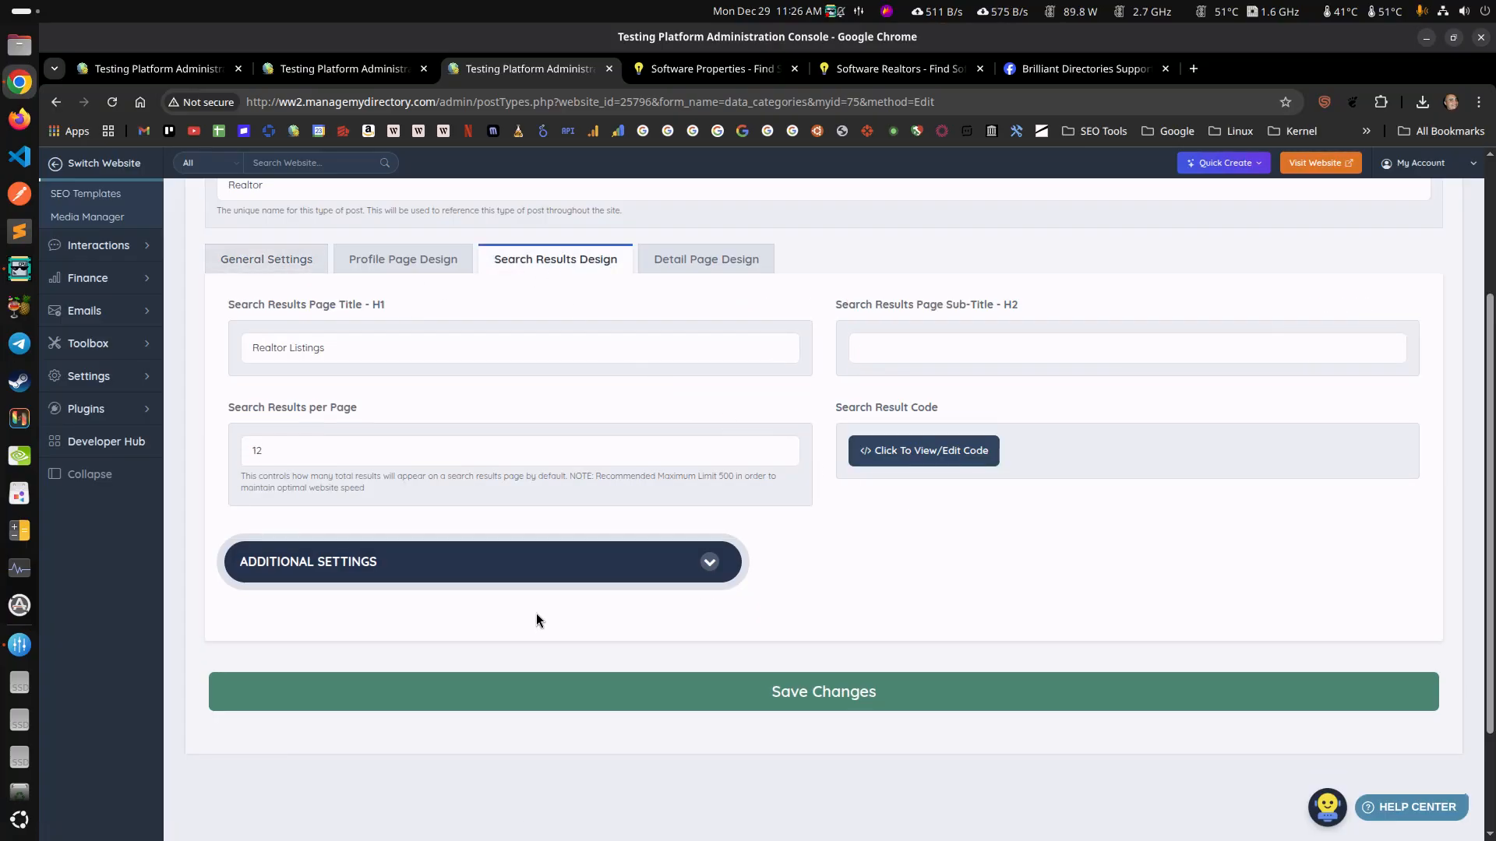
{"action": "left_click", "coordinate": [538, 563]}
{"action": "scroll", "coordinate": [268, 455], "scroll_direction": "down", "scroll_amount": 6}
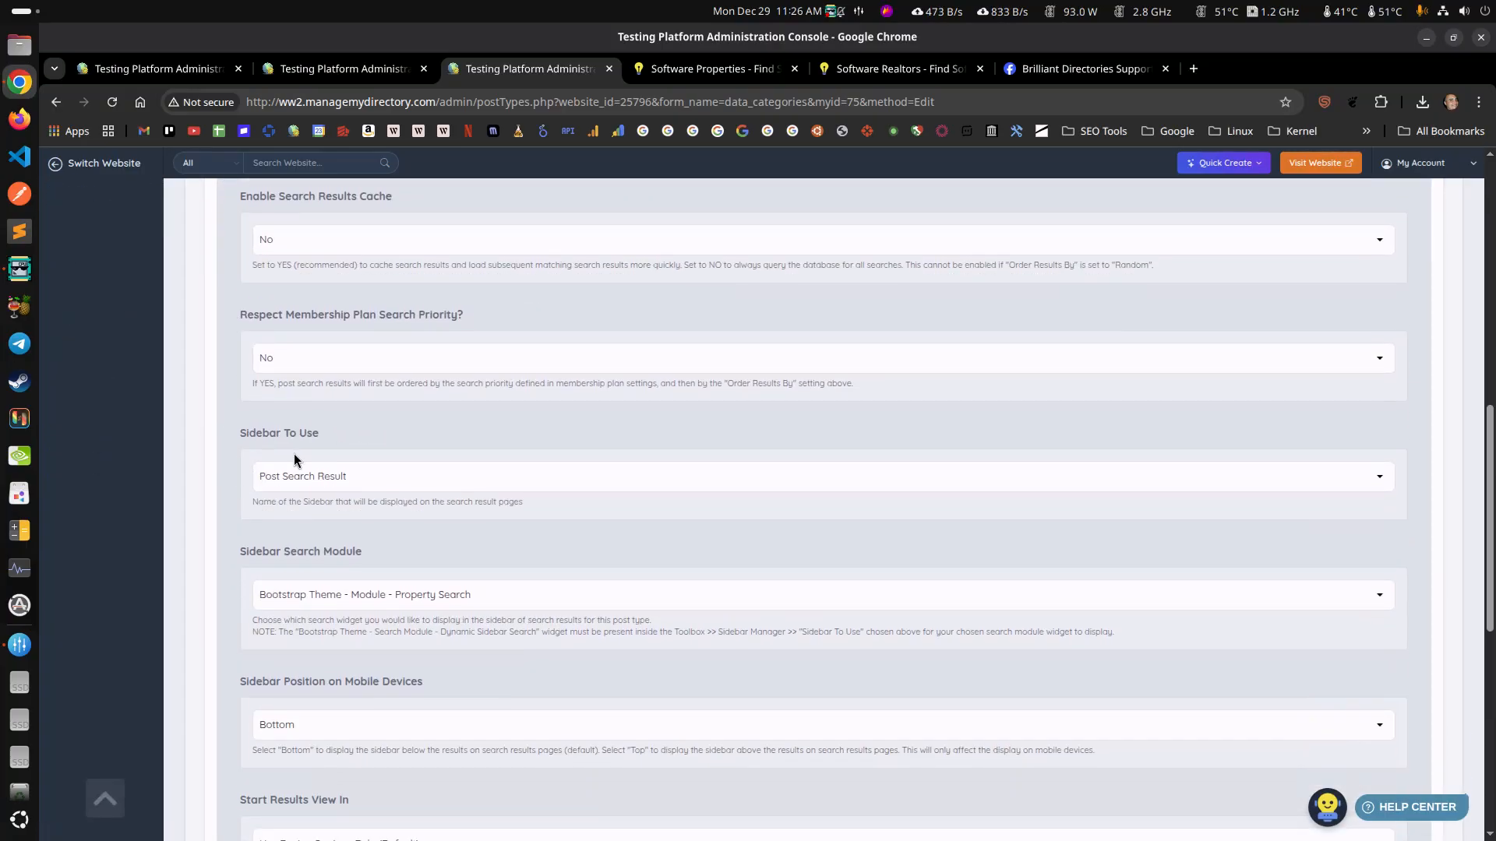
{"action": "left_click_drag", "start_coordinate": [335, 428], "coordinate": [240, 433]}
{"action": "left_click", "coordinate": [400, 430]}
{"action": "left_click", "coordinate": [367, 475]}
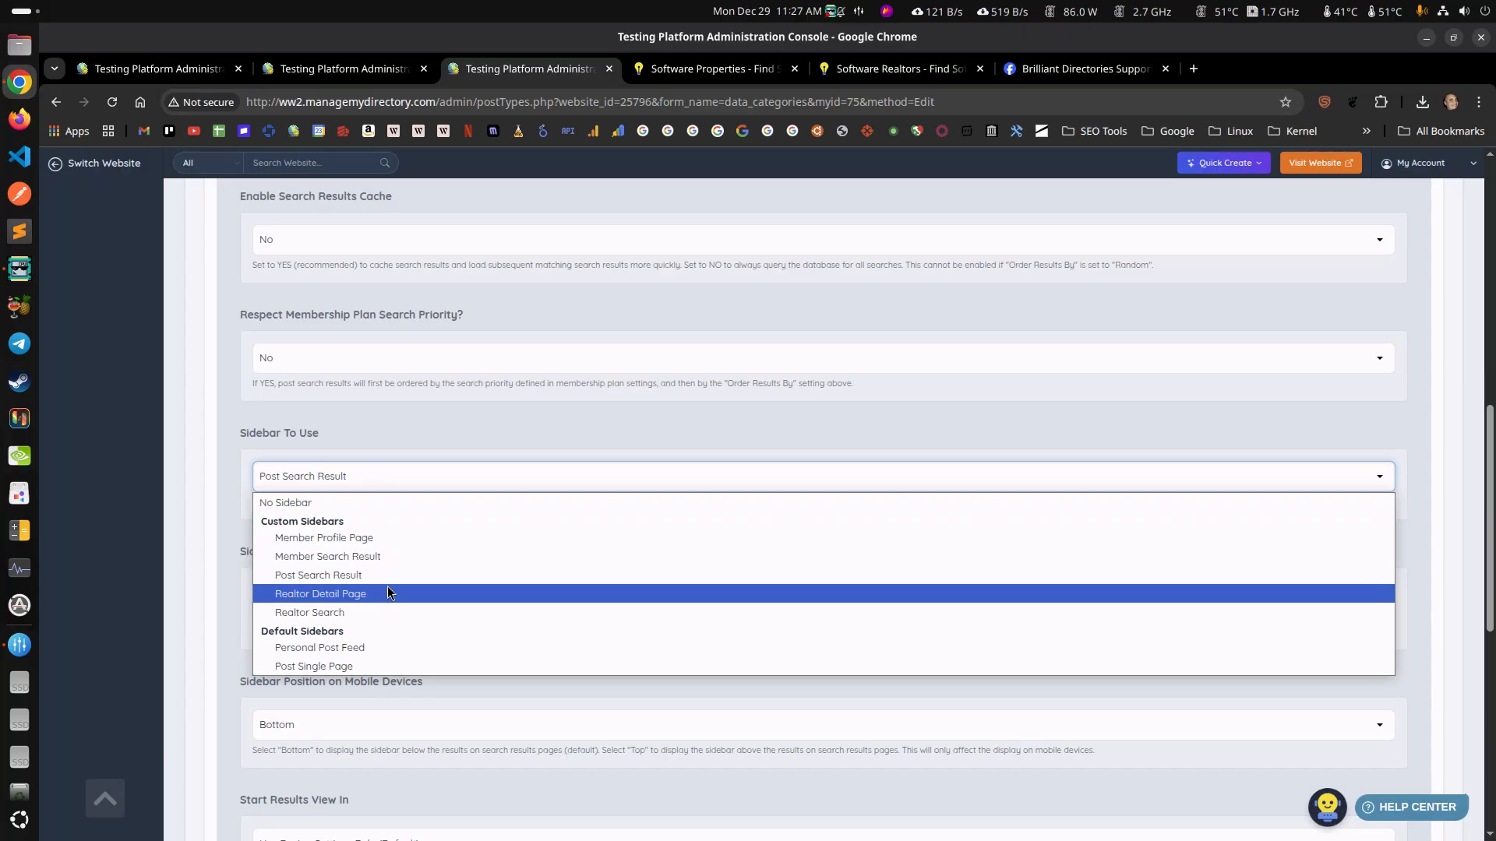
{"action": "left_click", "coordinate": [305, 612]}
Open the Sidebar Manager in a new browser tab and switch to it
{"action": "scroll", "coordinate": [184, 494], "scroll_direction": "up", "scroll_amount": 7}
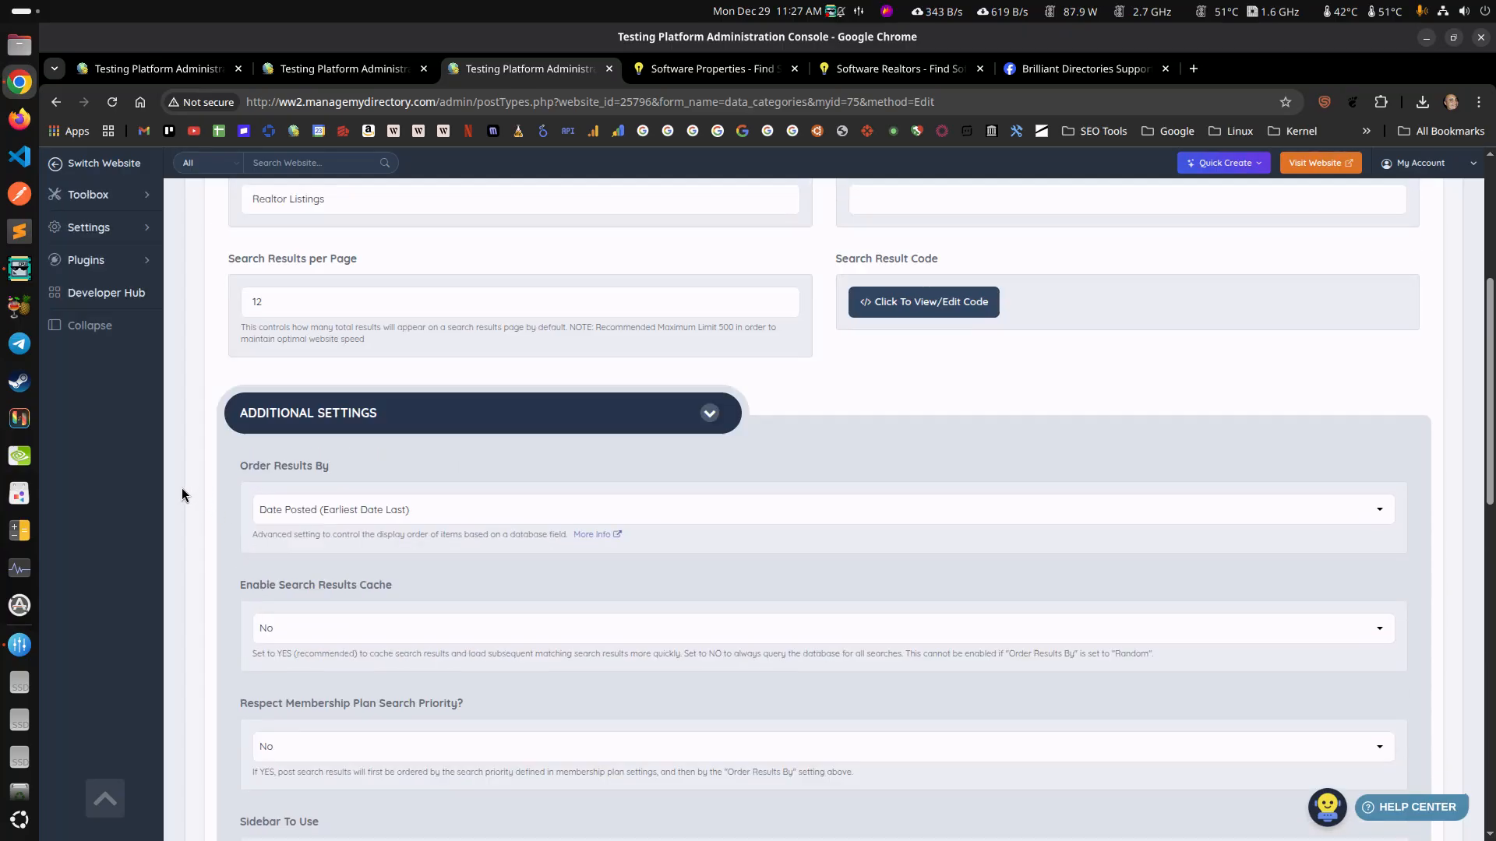
{"action": "mouse_move", "coordinate": [102, 377]}
{"action": "mouse_move", "coordinate": [97, 346]}
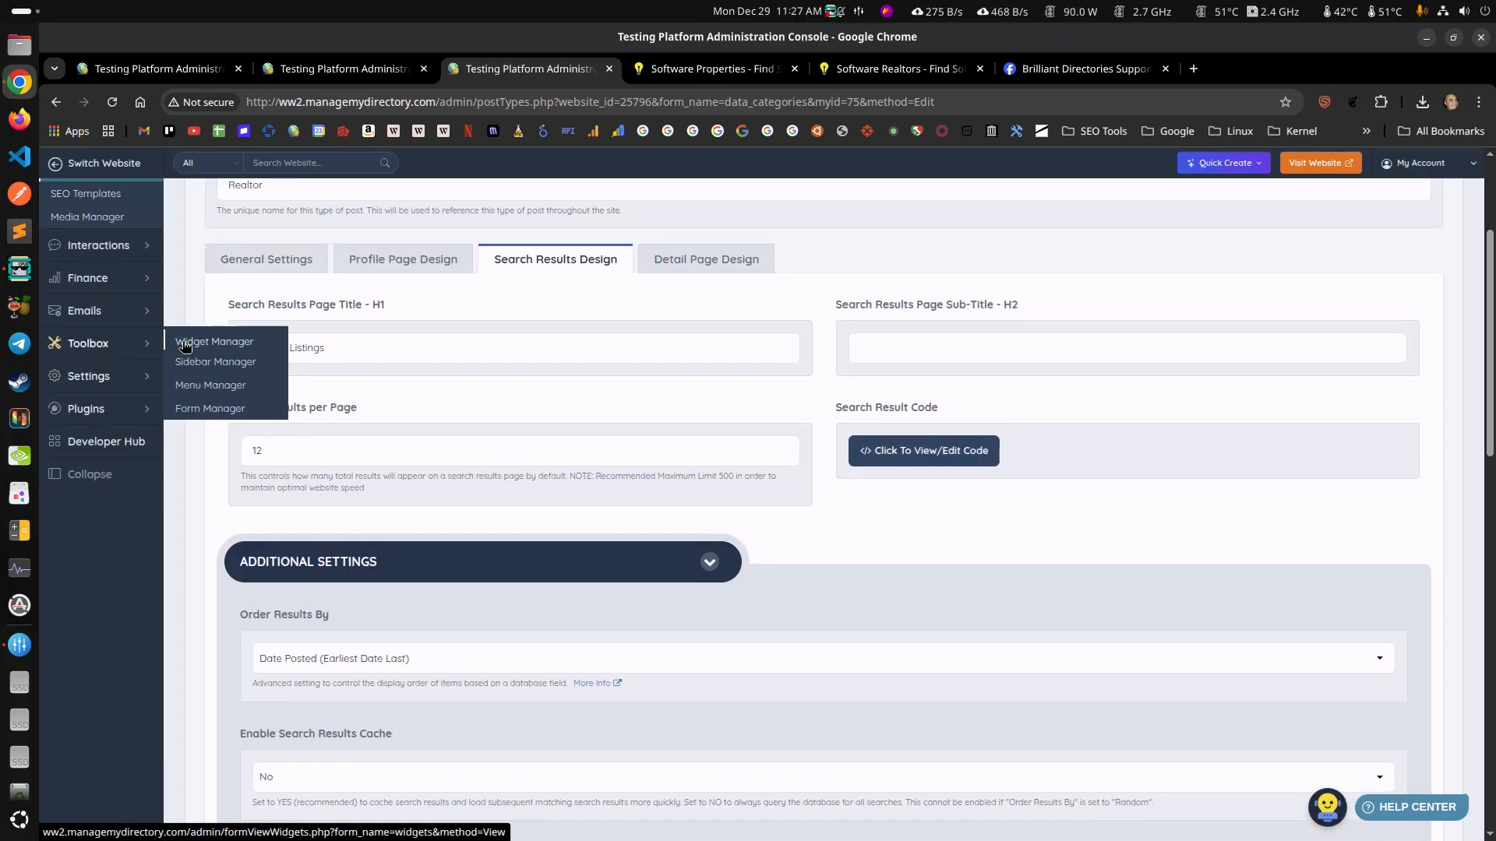
{"action": "middle_click", "coordinate": [211, 363]}
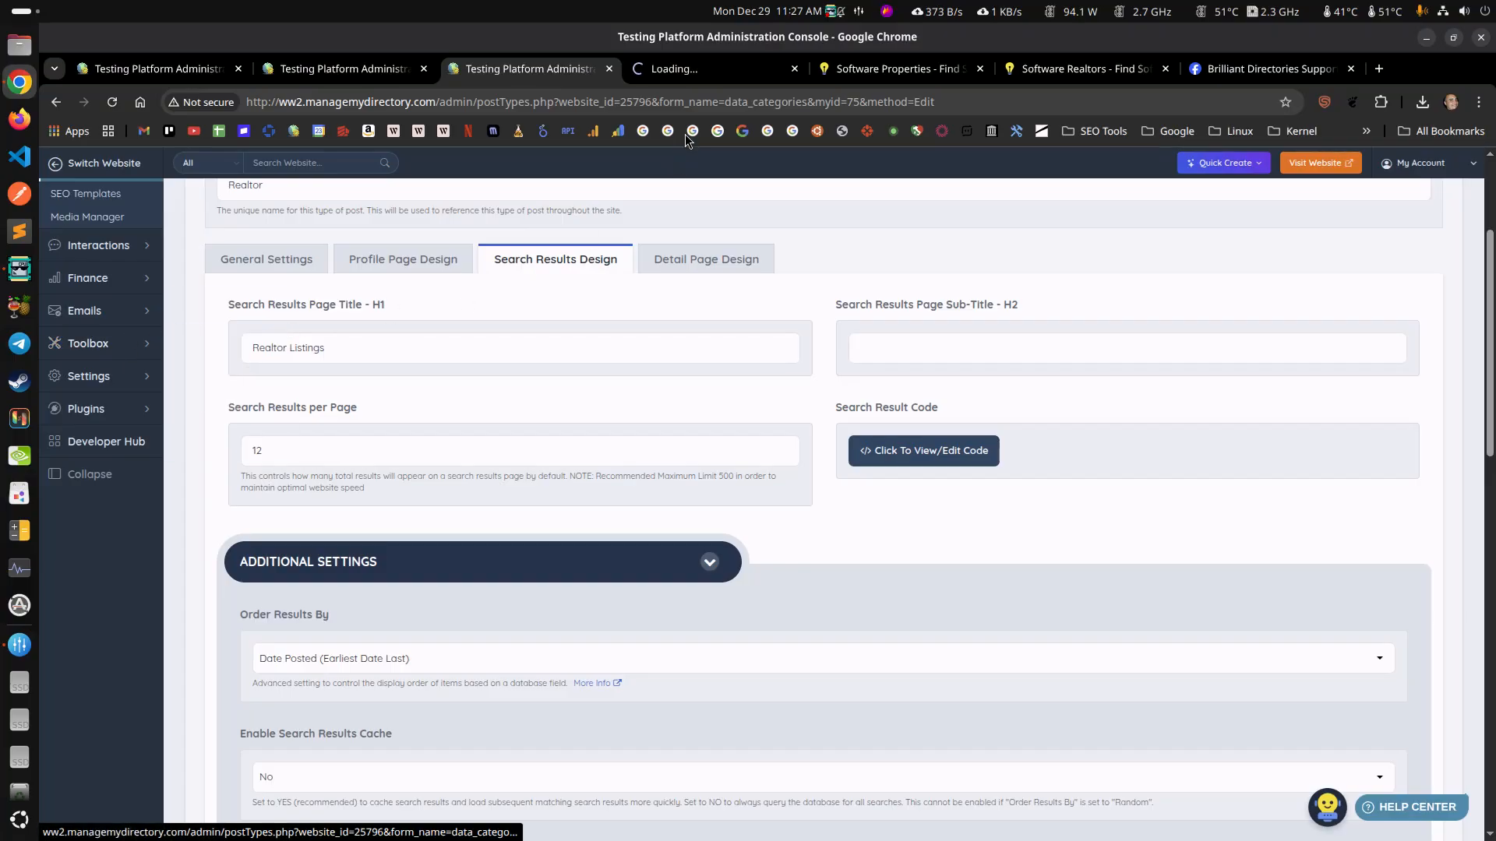
{"action": "left_click", "coordinate": [688, 75]}
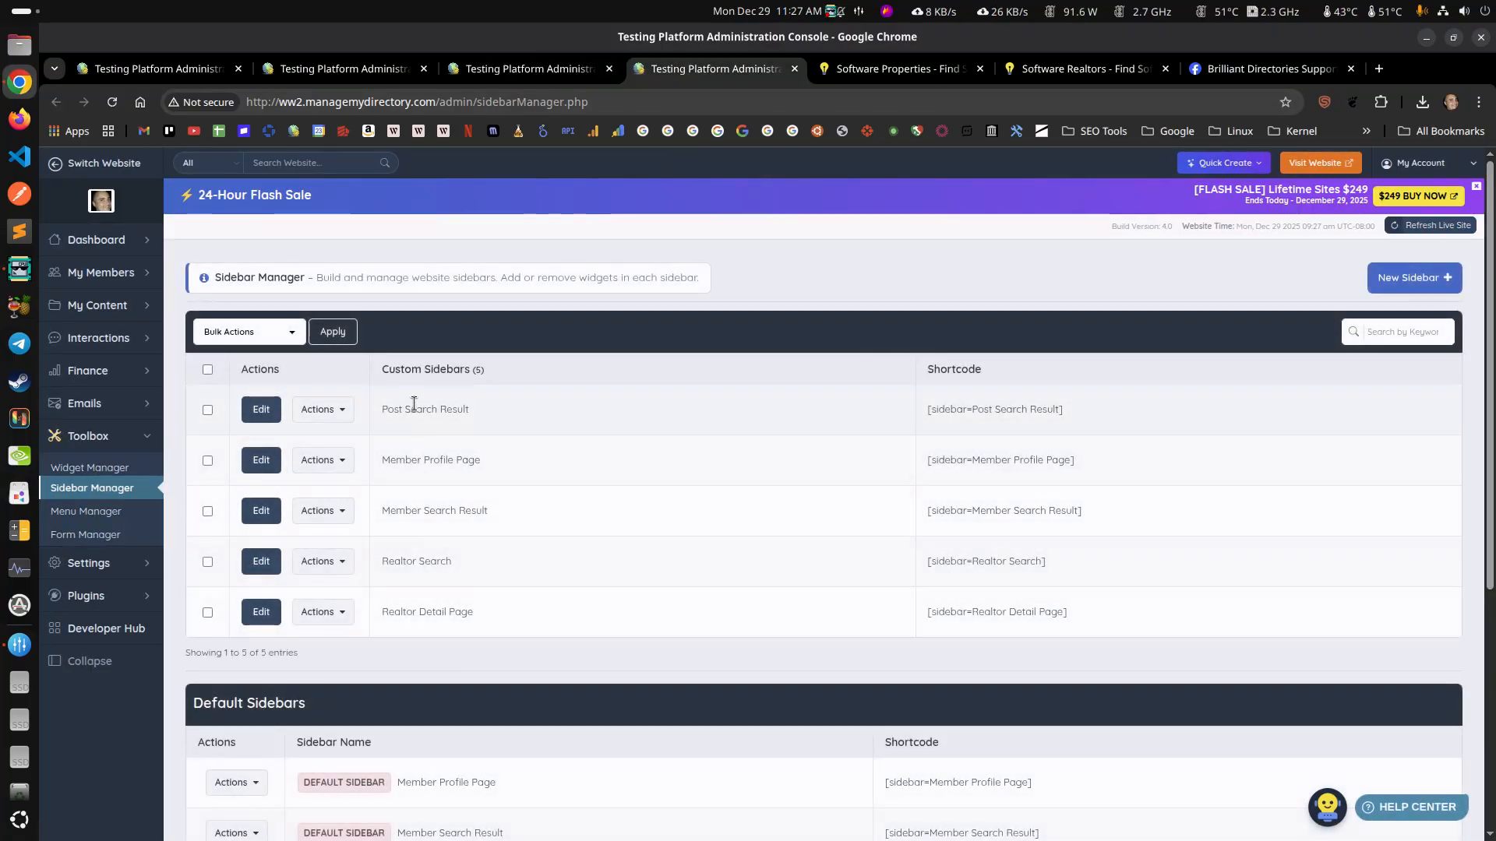
Open the Realtor Detail Page sidebar for editing, check its nickname settings, and close them without changes
{"action": "left_click_drag", "start_coordinate": [382, 407], "coordinate": [489, 414]}
{"action": "left_click", "coordinate": [611, 411]}
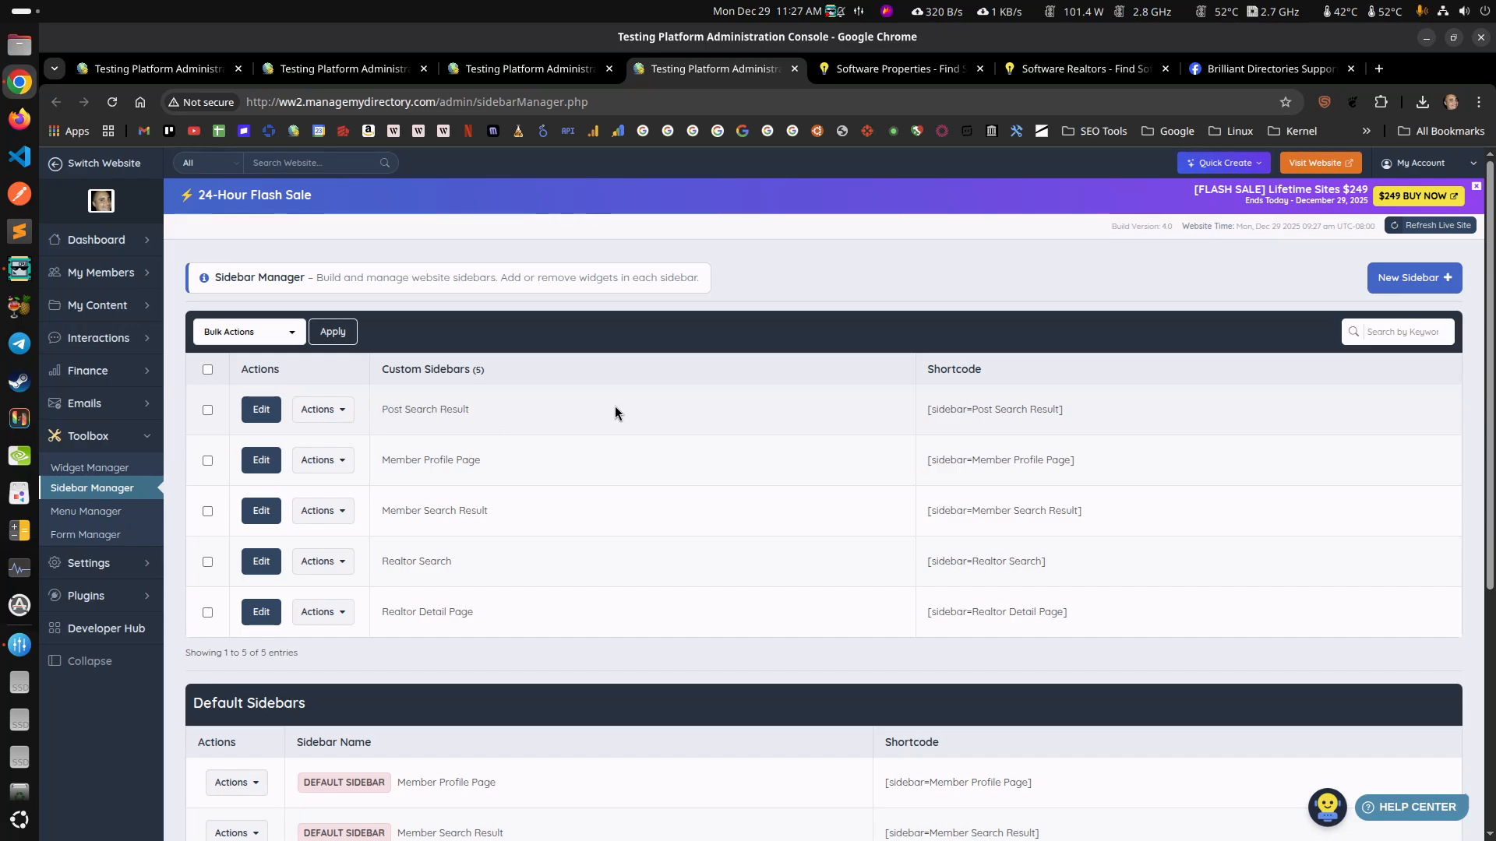
{"action": "left_click_drag", "start_coordinate": [399, 610], "coordinate": [535, 615]}
{"action": "left_click", "coordinate": [534, 615]}
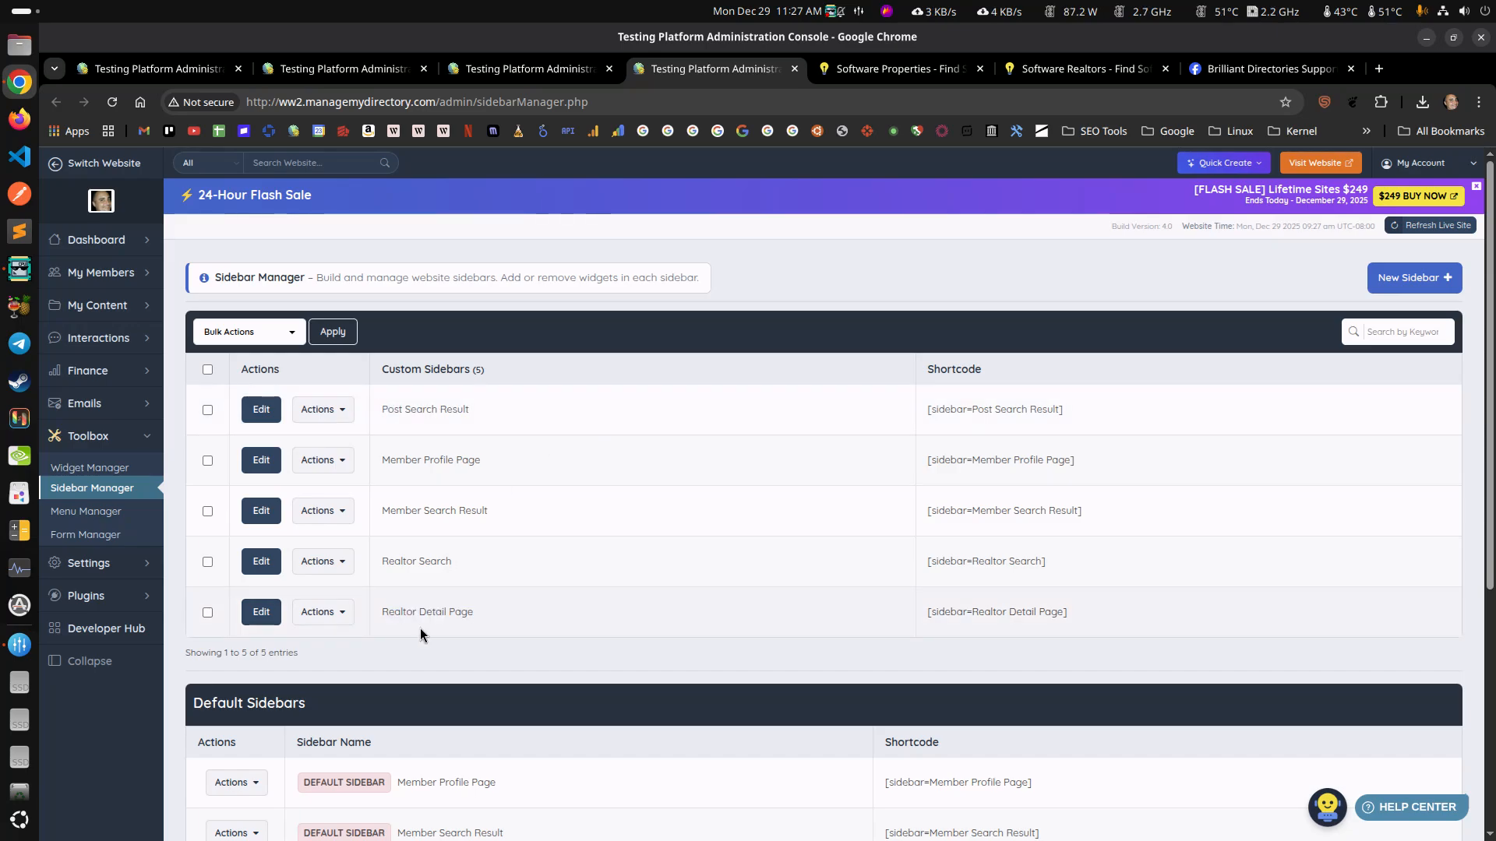
{"action": "left_click", "coordinate": [262, 615]}
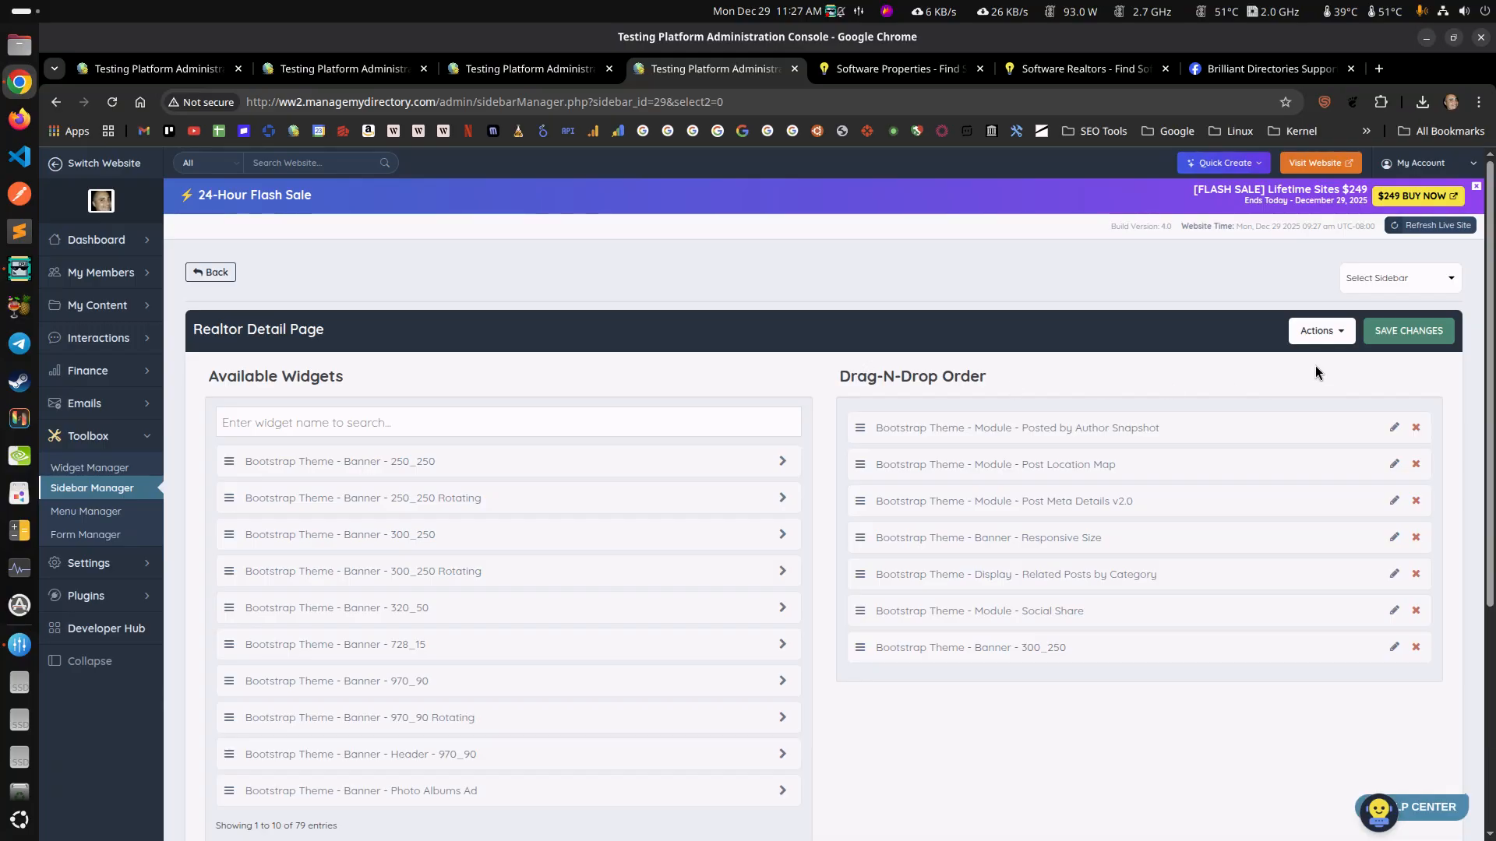
{"action": "left_click", "coordinate": [1319, 331]}
{"action": "left_click", "coordinate": [1284, 359]}
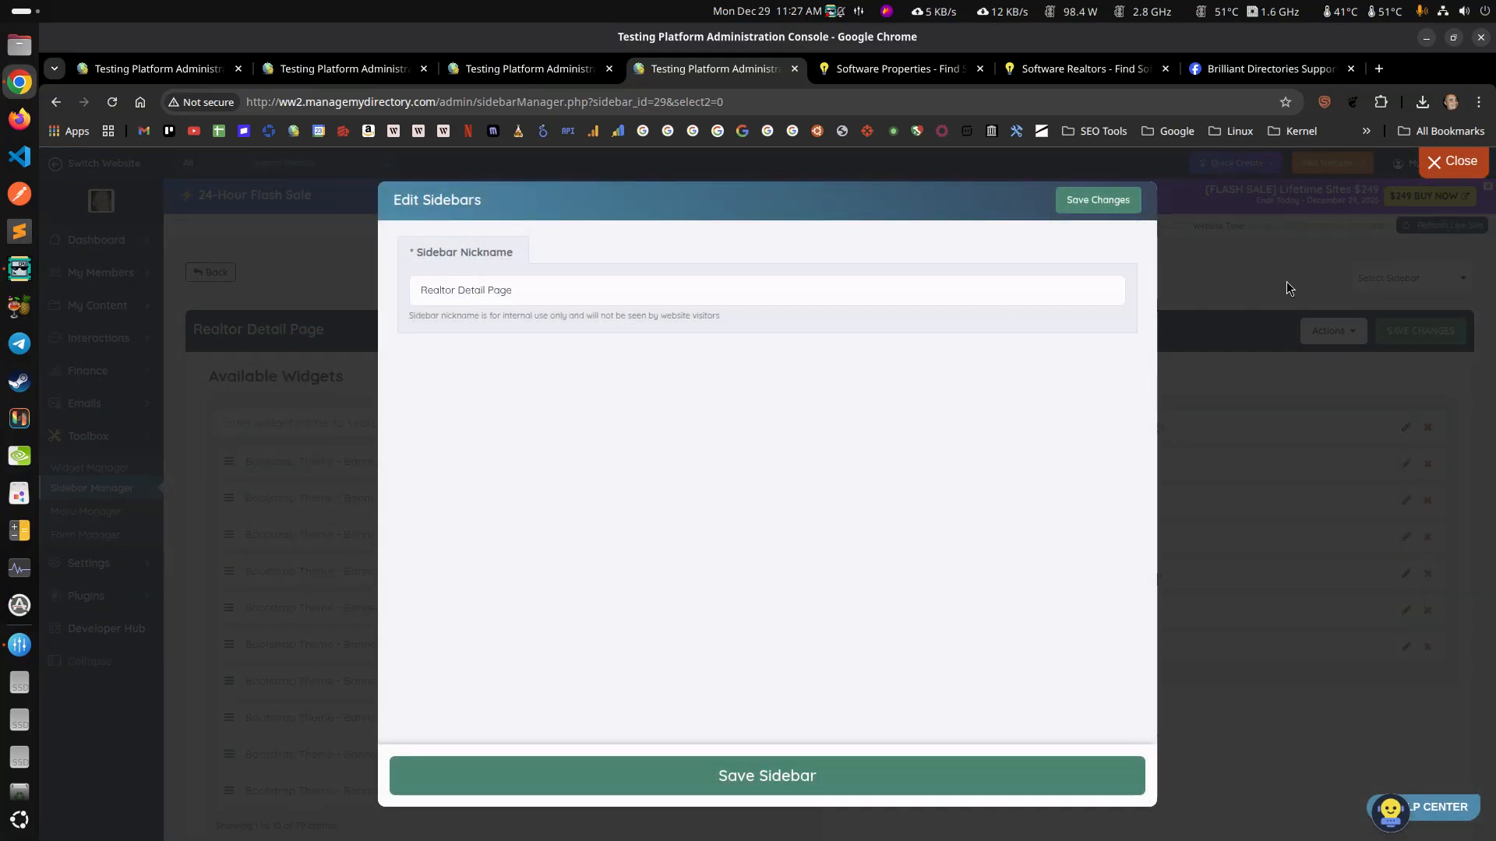
{"action": "left_click", "coordinate": [1429, 173]}
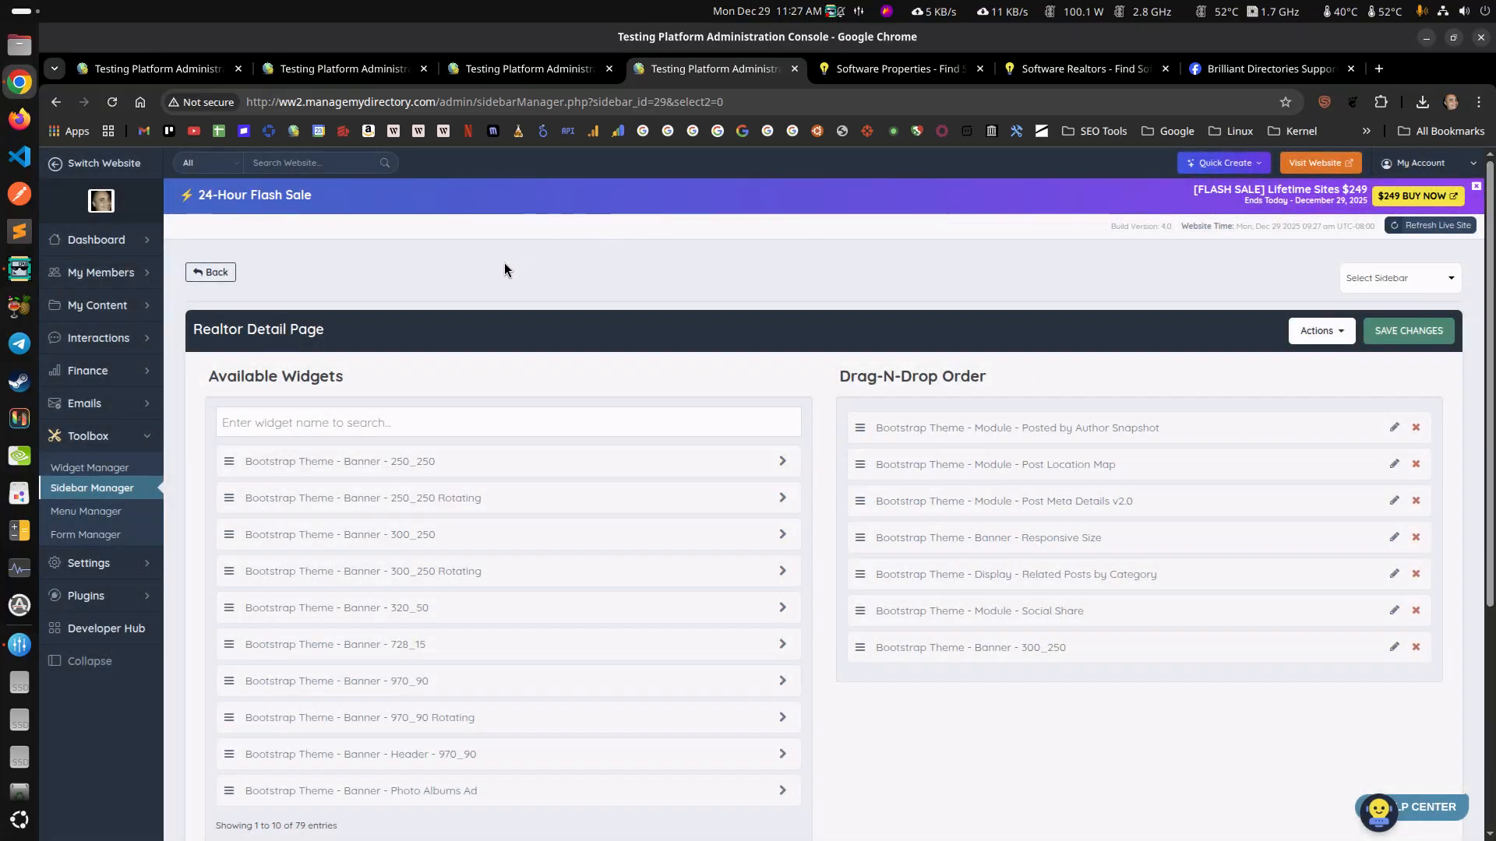
Return to the Realtor post type's search results settings and examine the Sidebar Search Module option and its note
{"action": "left_click", "coordinate": [519, 70]}
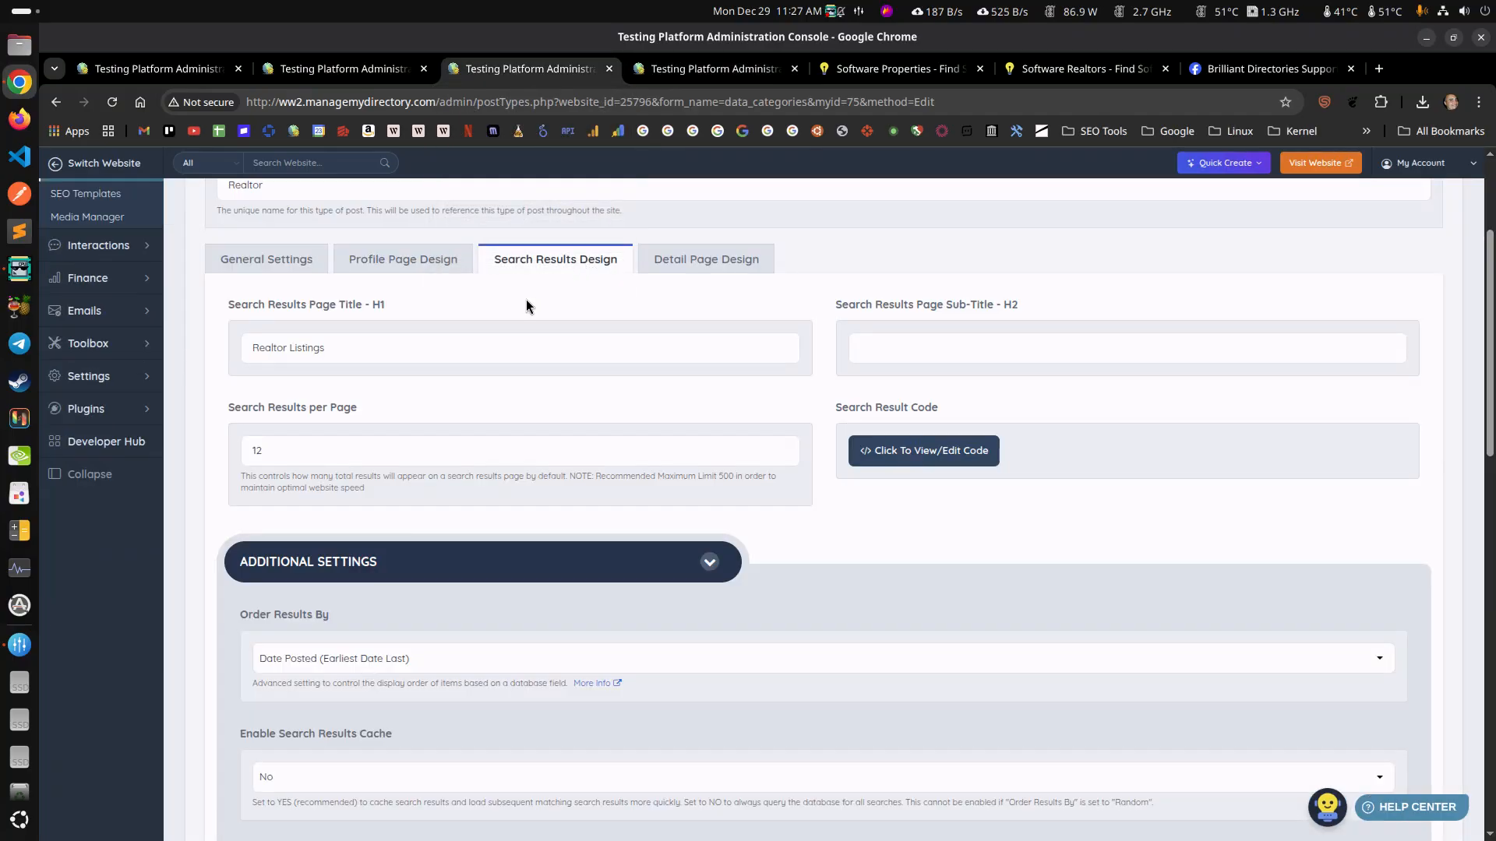
{"action": "scroll", "coordinate": [287, 511], "scroll_direction": "down", "scroll_amount": 8}
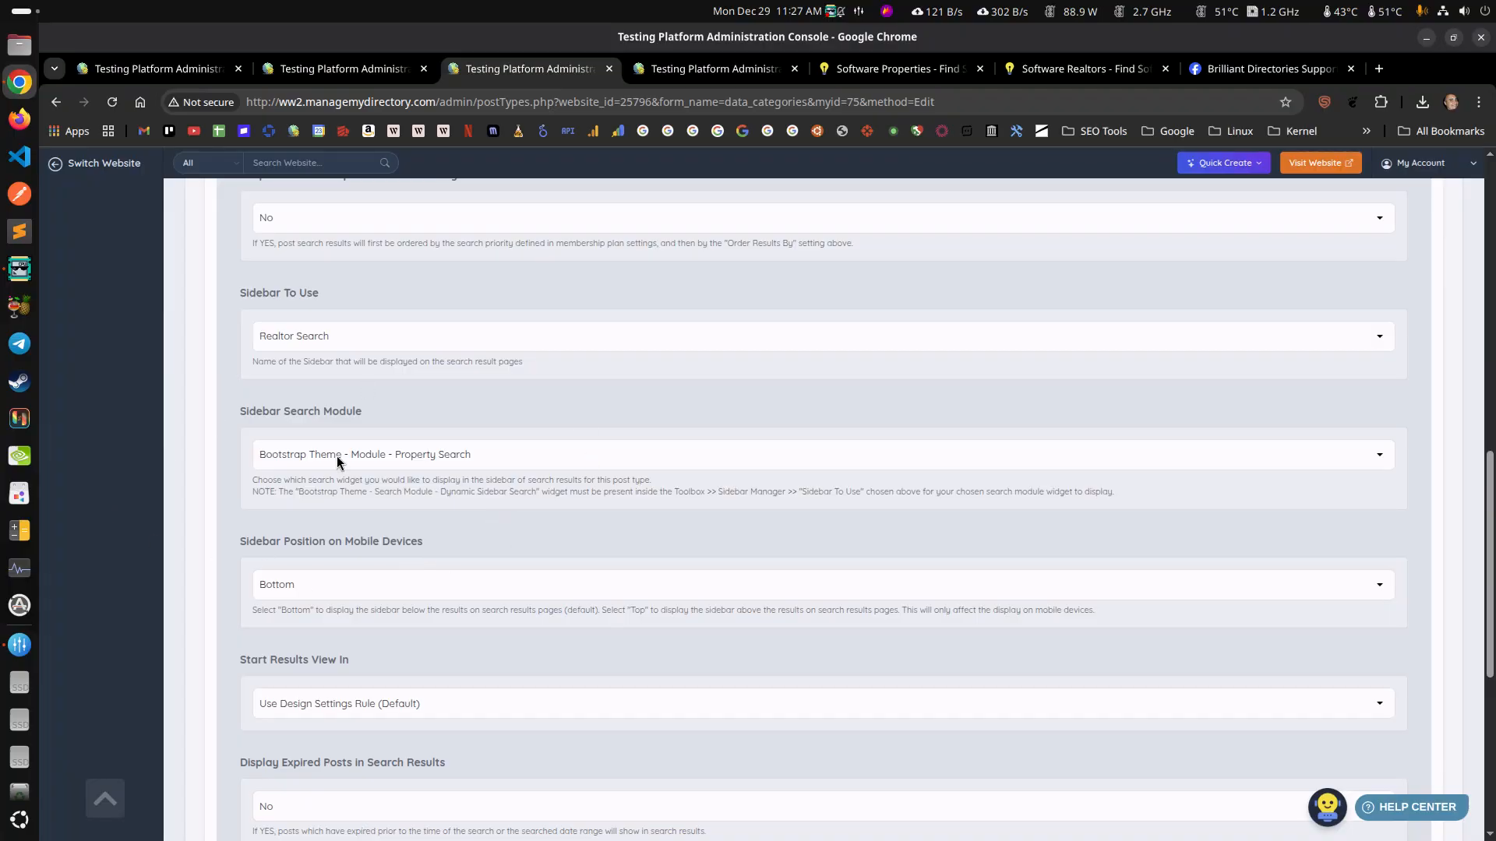
{"action": "left_click_drag", "start_coordinate": [250, 413], "coordinate": [331, 413]}
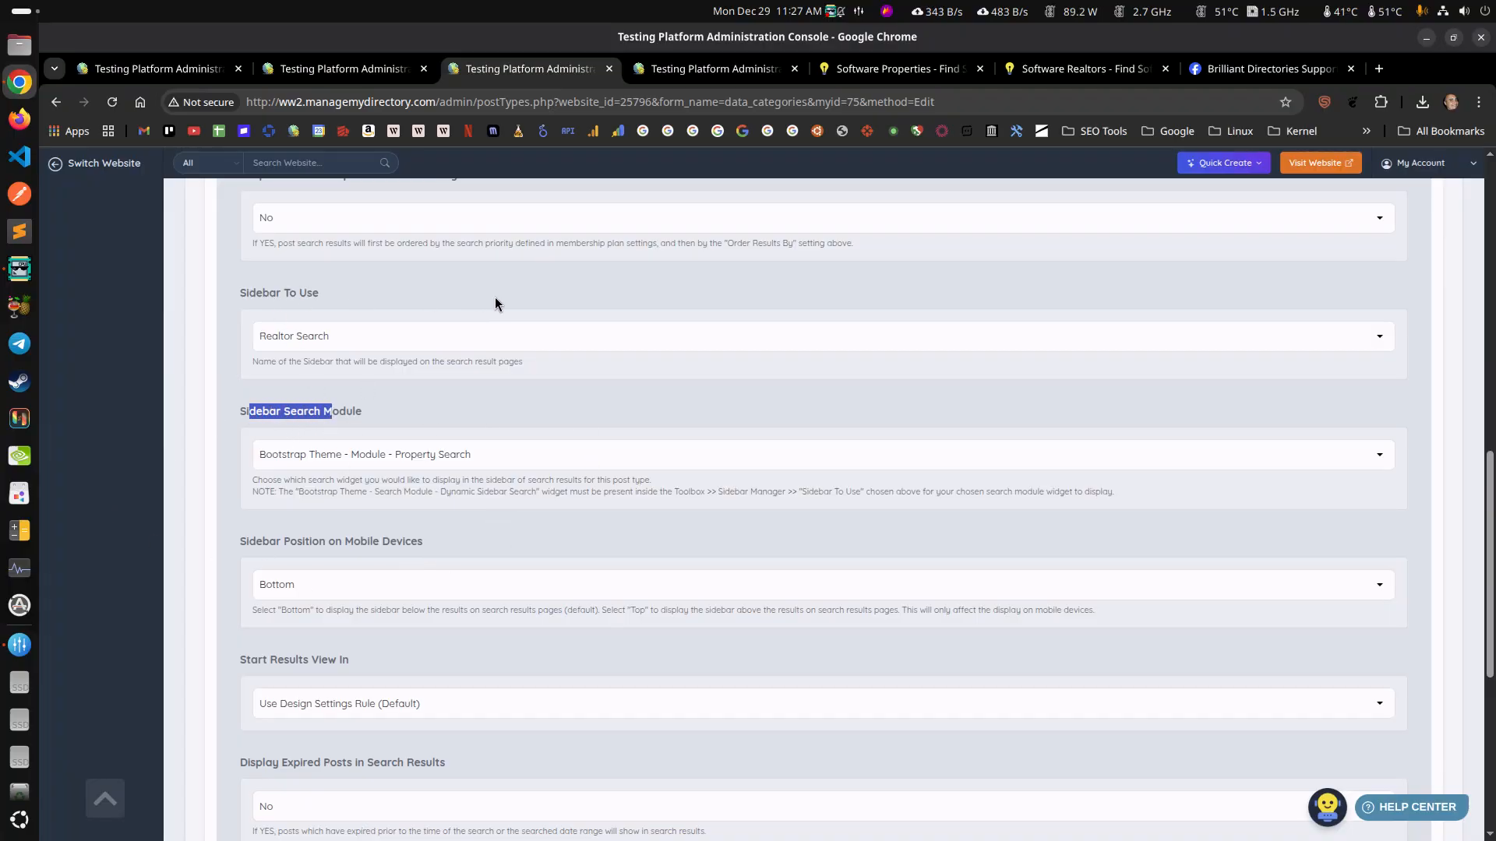
{"action": "left_click", "coordinate": [350, 410]}
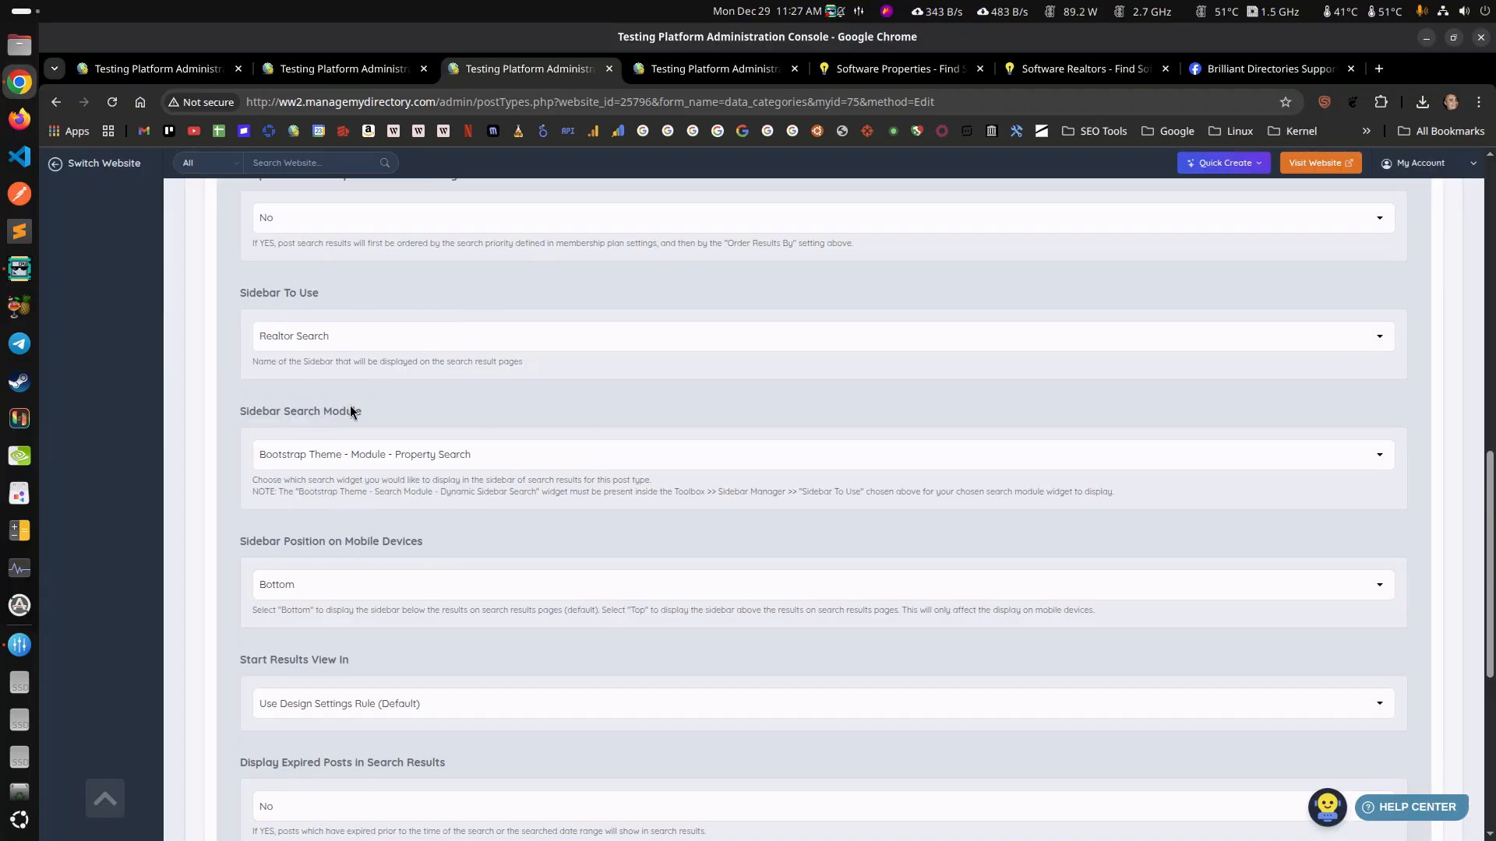
{"action": "left_click", "coordinate": [419, 458]}
{"action": "left_click", "coordinate": [419, 458]}
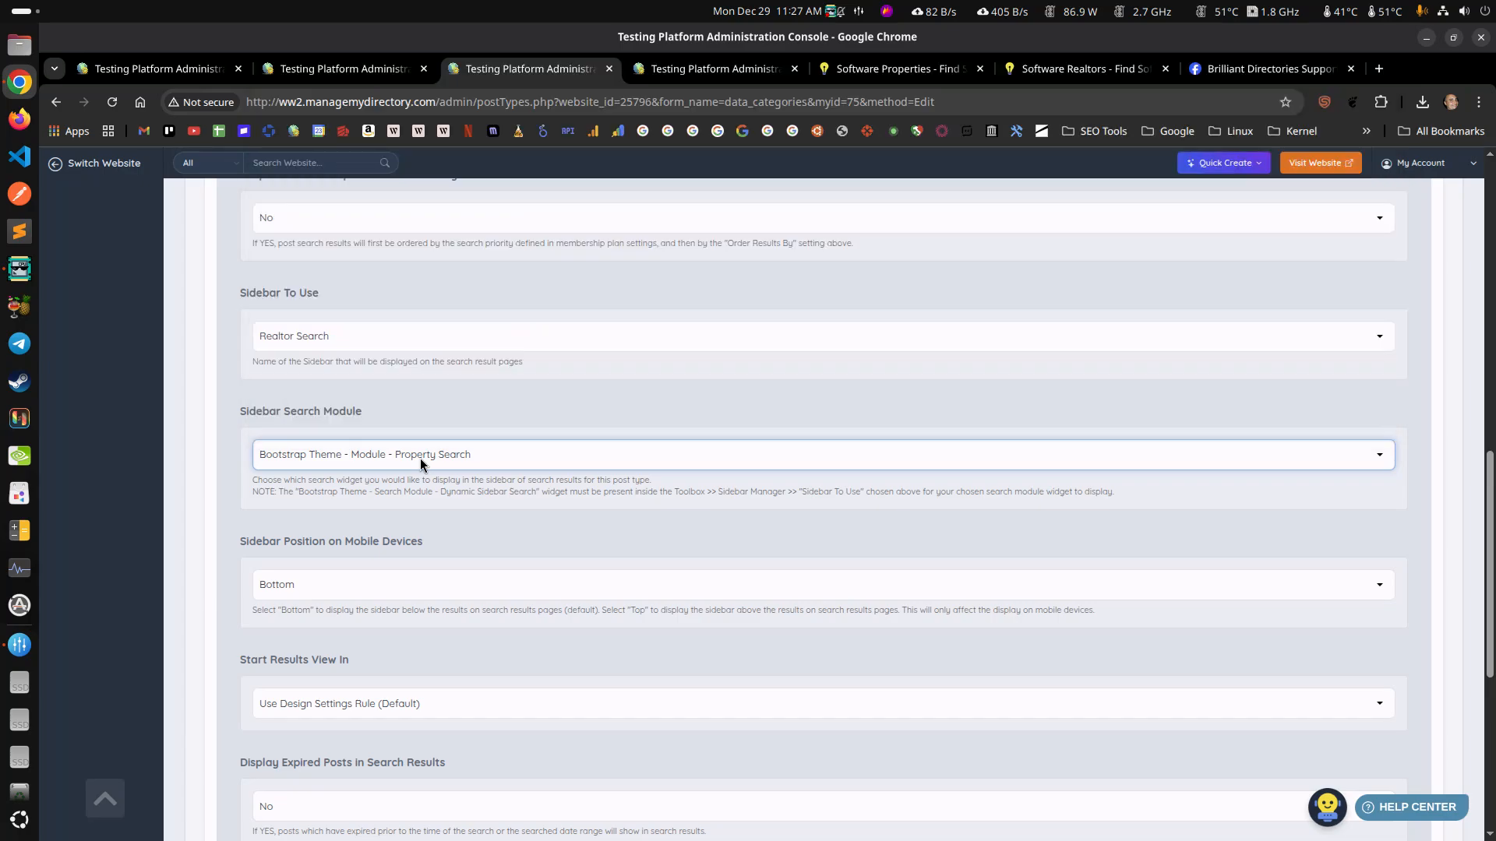
Search the Realtor Detail Page sidebar's available widgets for "dynamic", then return to the sidebar list
{"action": "left_click", "coordinate": [693, 70]}
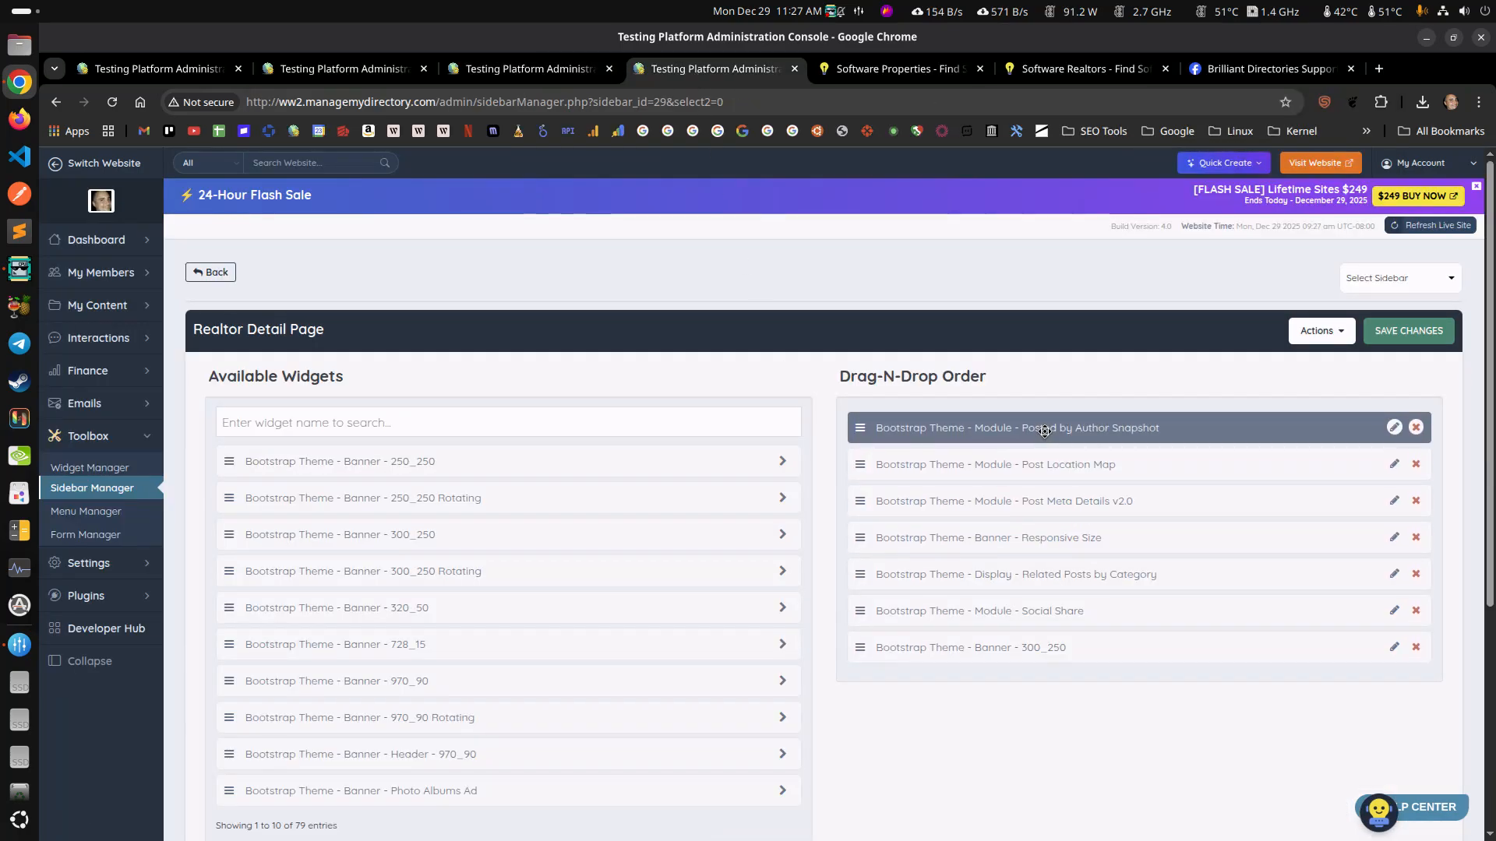
{"action": "left_click", "coordinate": [410, 425]}
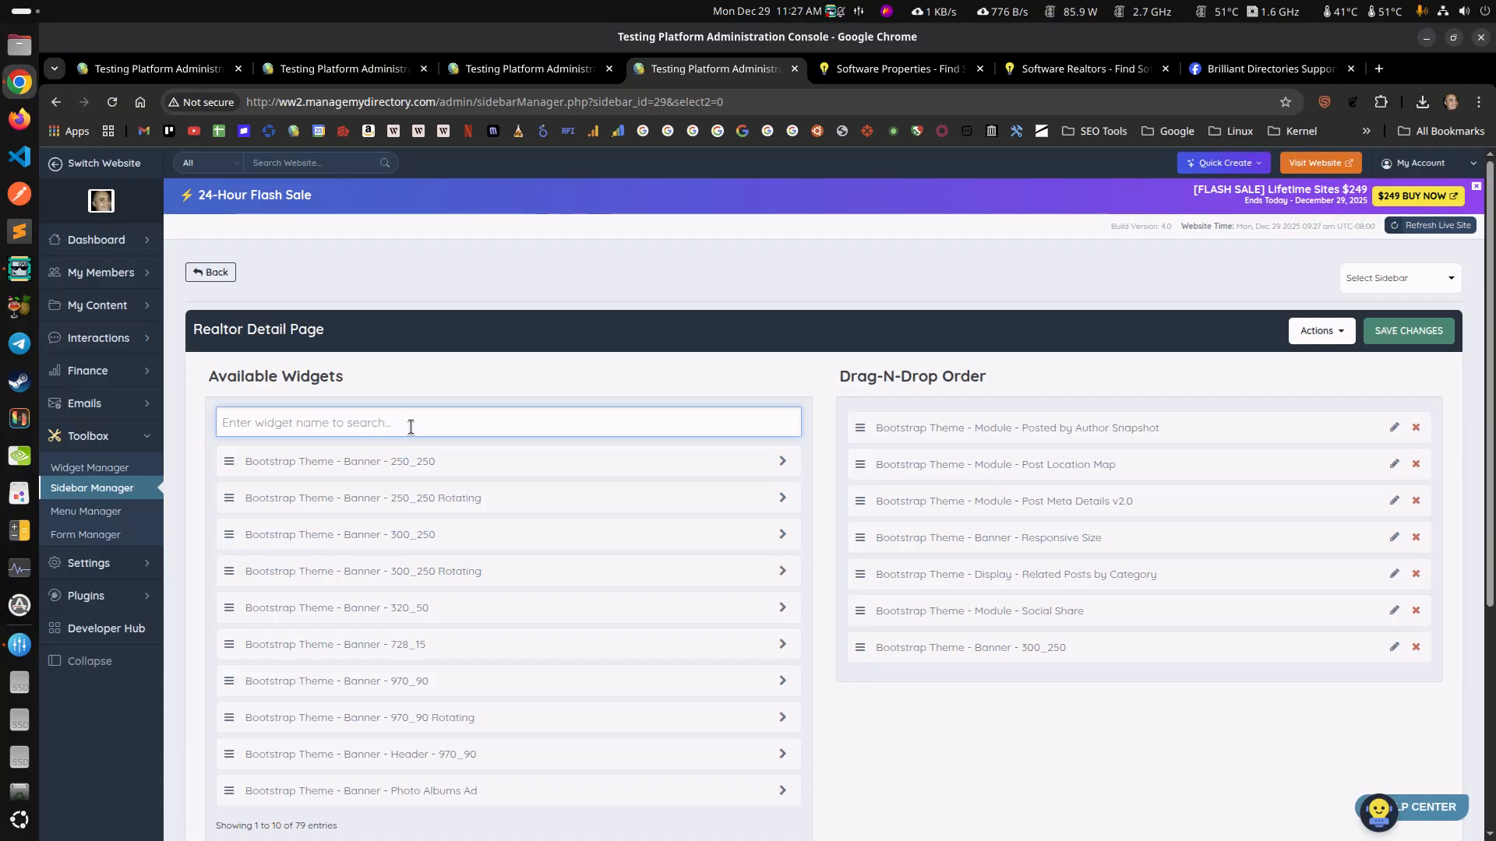
{"action": "type", "text": "dynamic"}
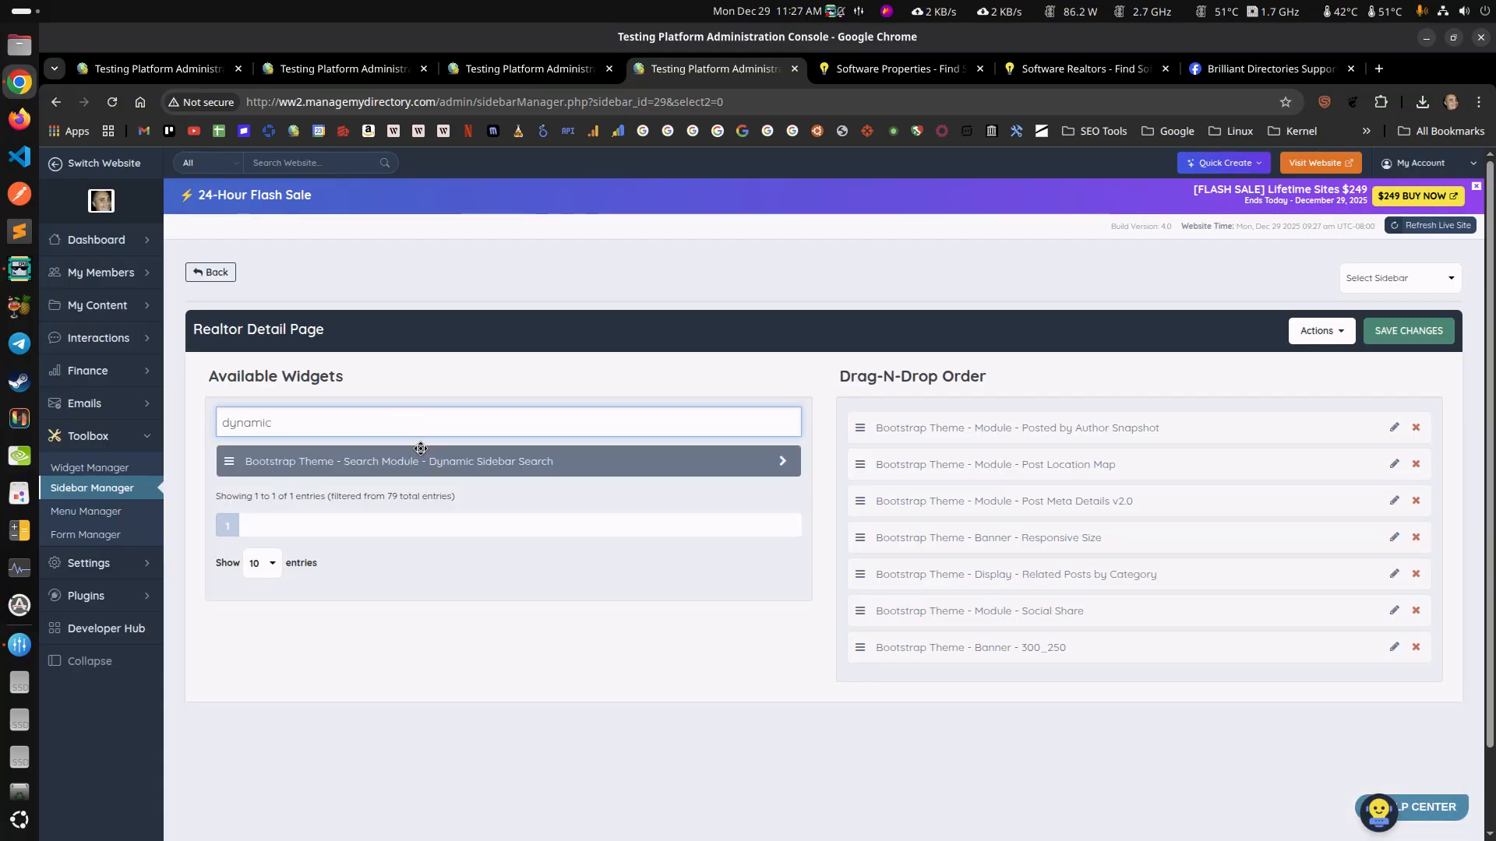
{"action": "left_click_drag", "start_coordinate": [416, 462], "coordinate": [383, 417]}
{"action": "left_click", "coordinate": [210, 272]}
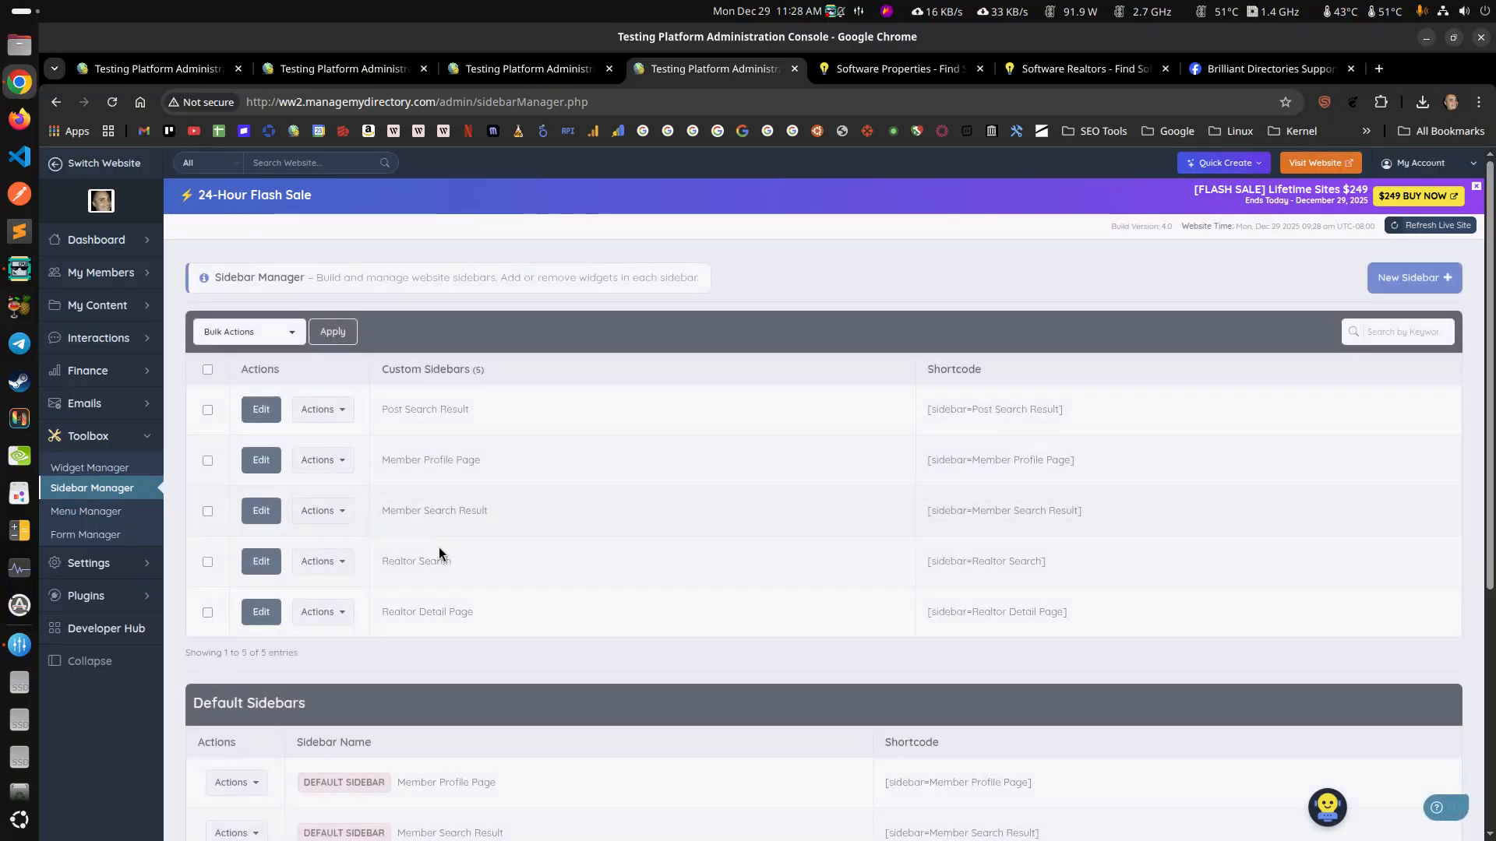
Open the Realtor Search sidebar, compare its widgets with the Realtor post type's sidebar settings, and close the Sidebar Manager tab
{"action": "left_click", "coordinate": [327, 562]}
{"action": "left_click", "coordinate": [419, 561]}
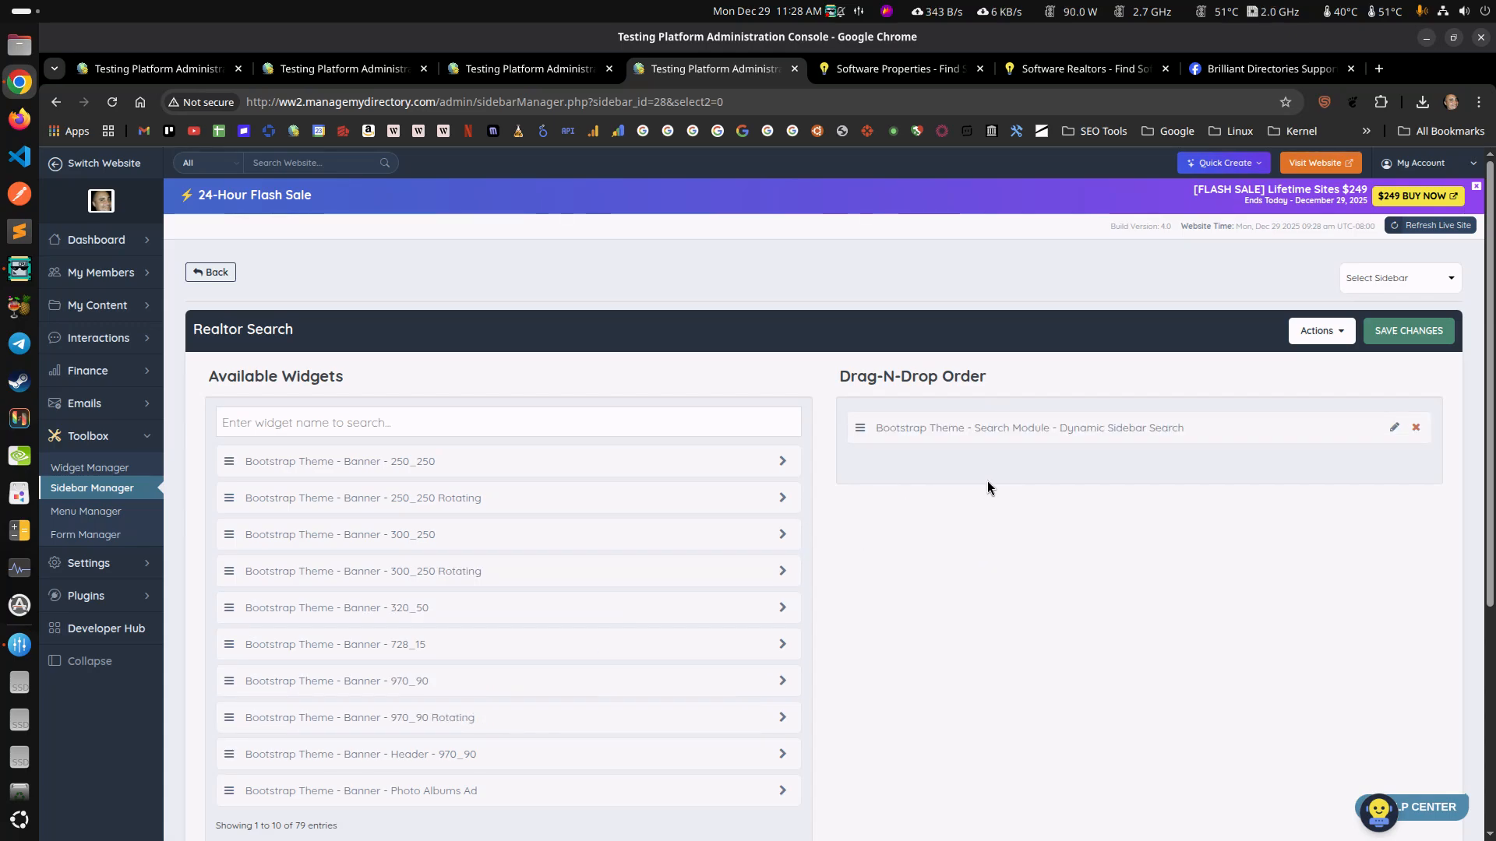
{"action": "left_click", "coordinate": [523, 68]}
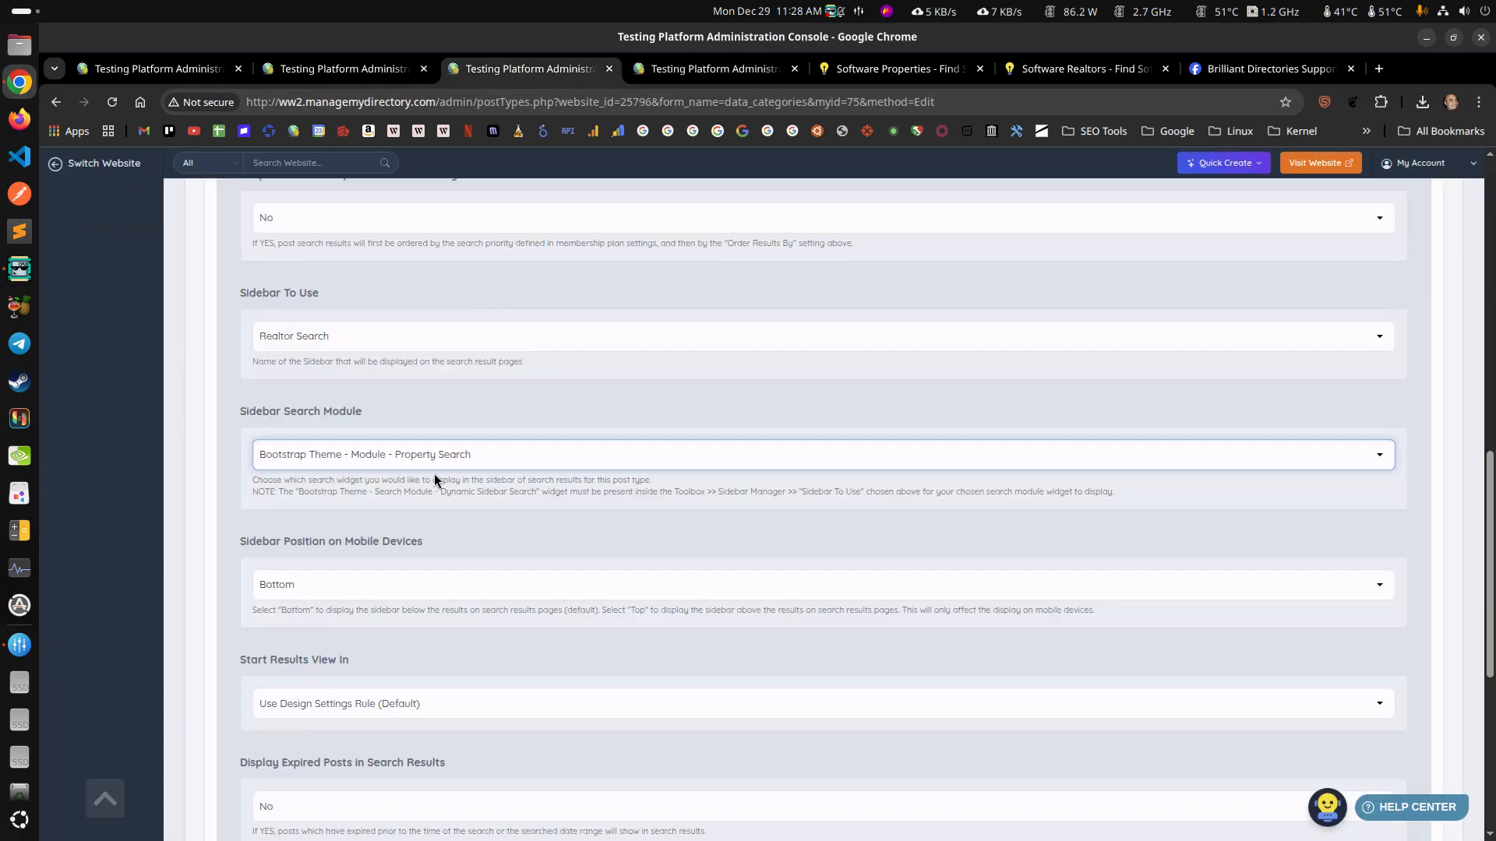
{"action": "left_click", "coordinate": [652, 69]}
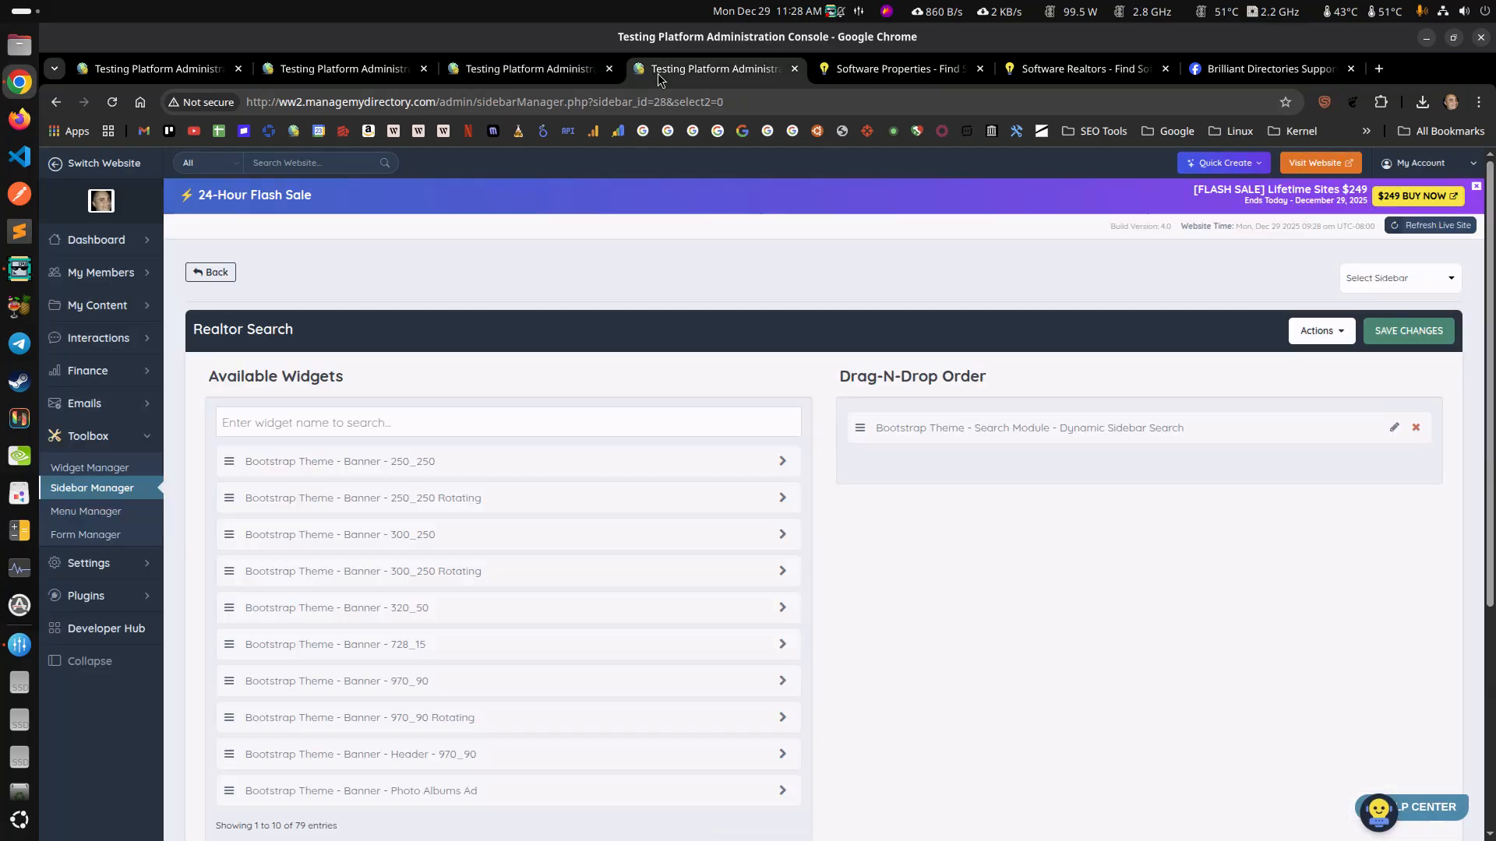
{"action": "left_click", "coordinate": [538, 69]}
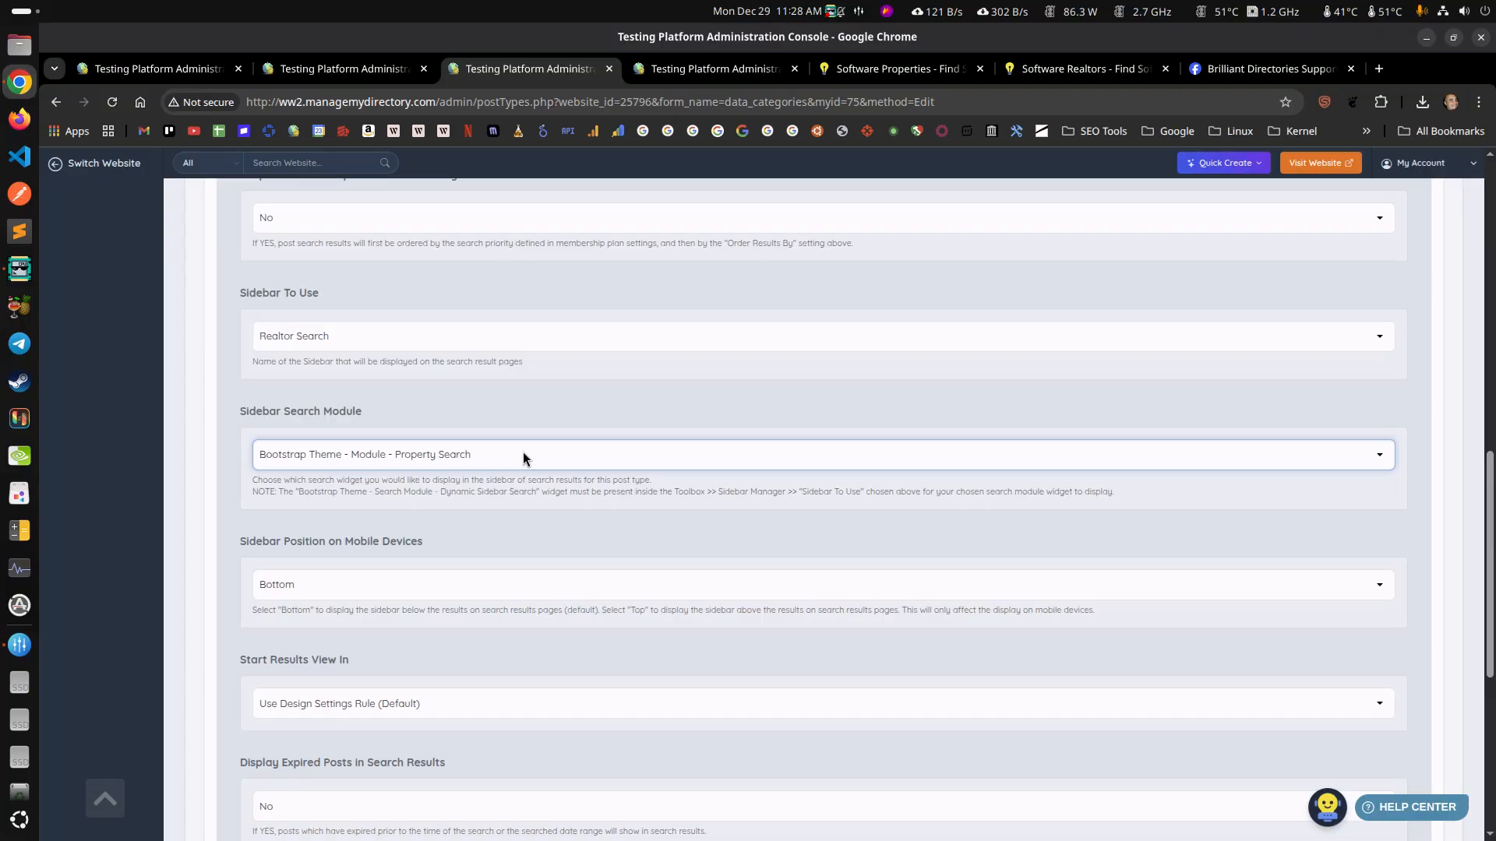
{"action": "left_click", "coordinate": [645, 70]}
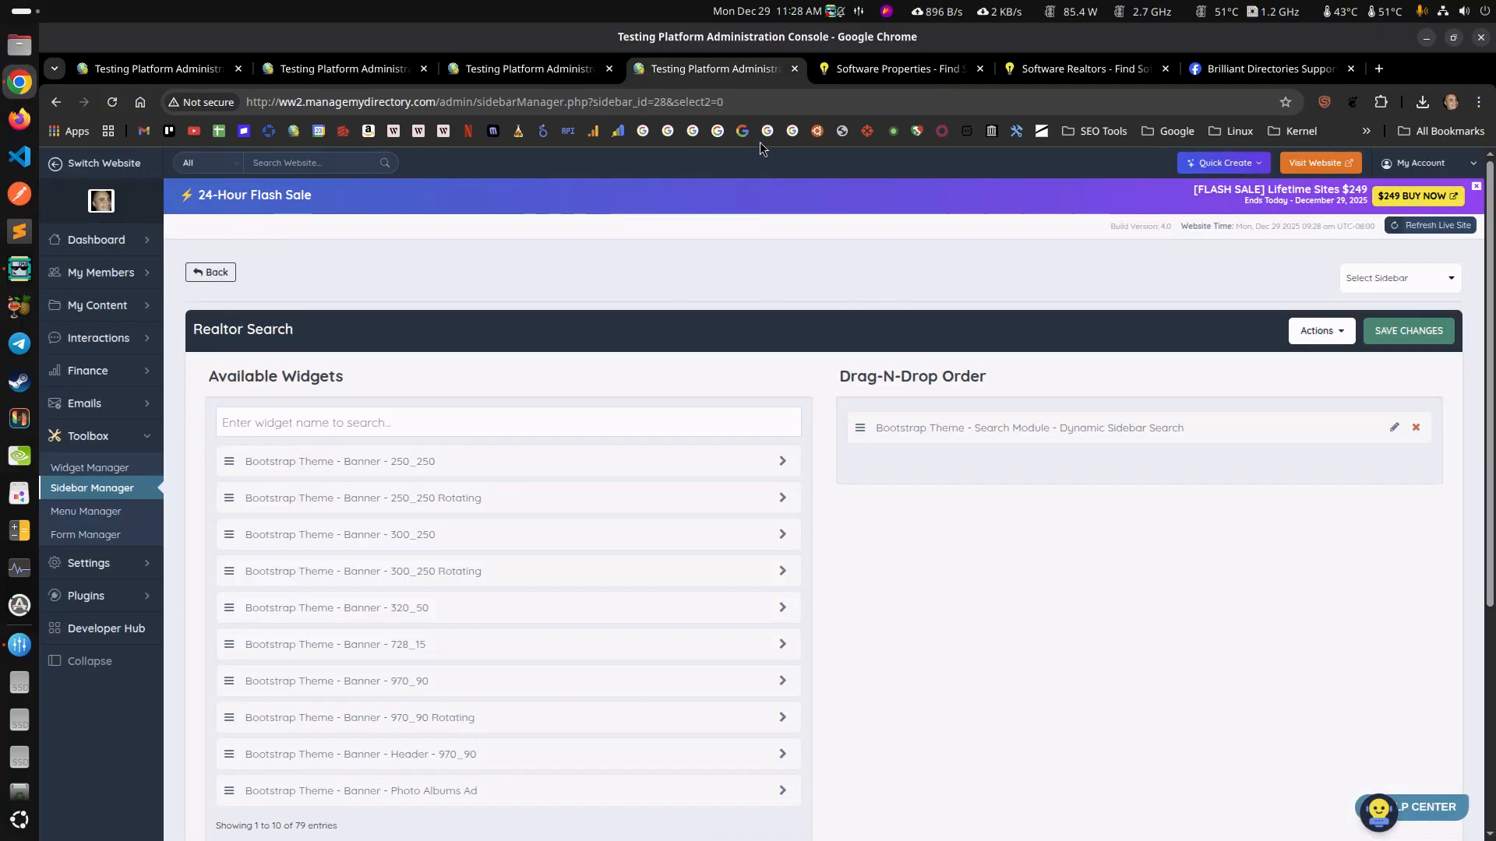
{"action": "middle_click", "coordinate": [703, 73]}
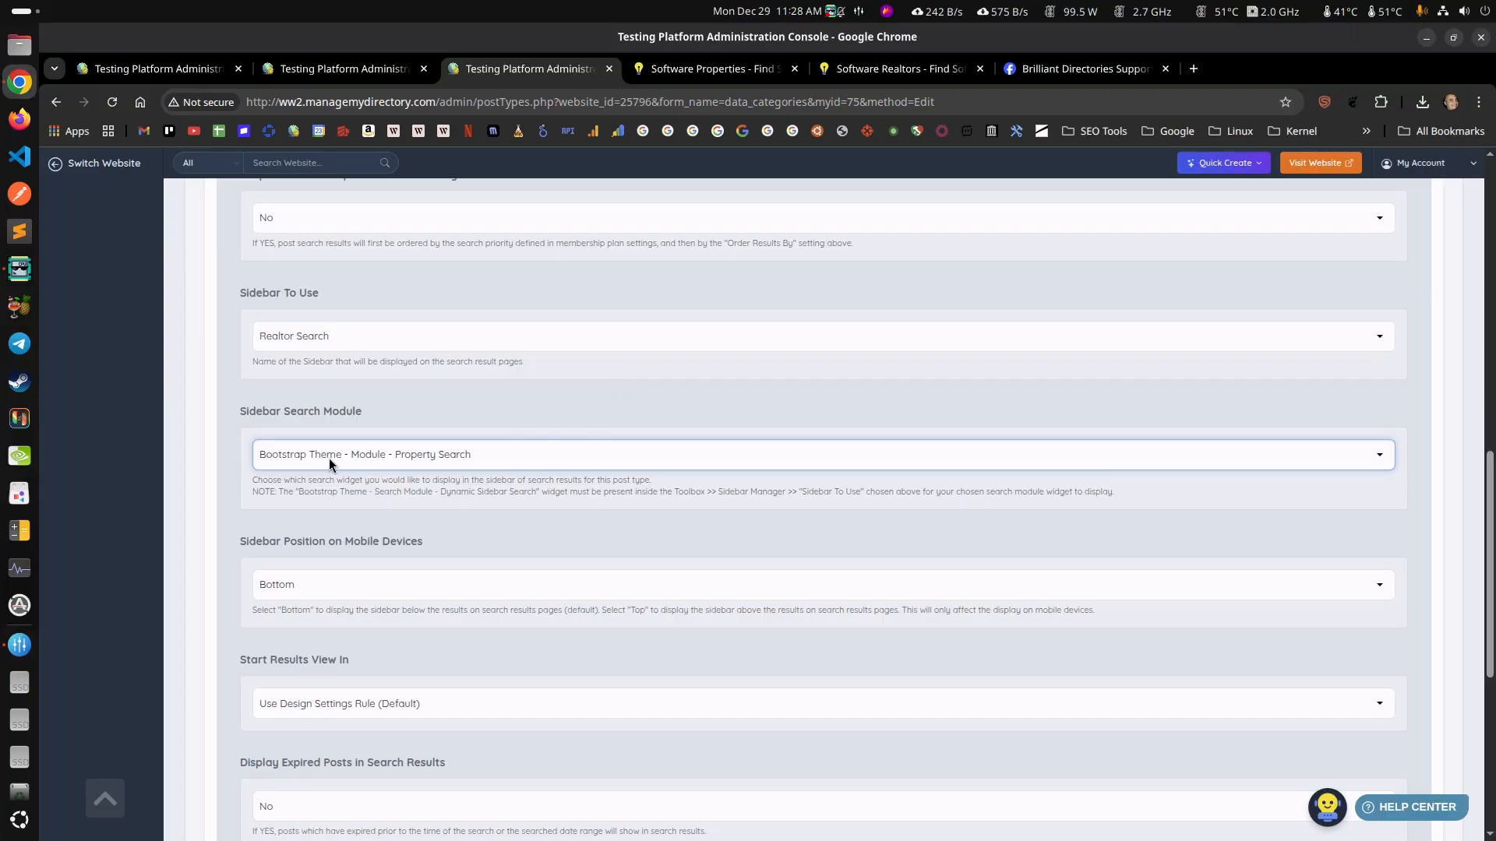
Set the Realtor post type's sidebar search module to Bootstrap Theme - Search Module - Custom 1 and save the changes
{"action": "scroll", "coordinate": [331, 455], "scroll_direction": "up", "scroll_amount": 3}
{"action": "scroll", "coordinate": [335, 459], "scroll_direction": "down", "scroll_amount": 3}
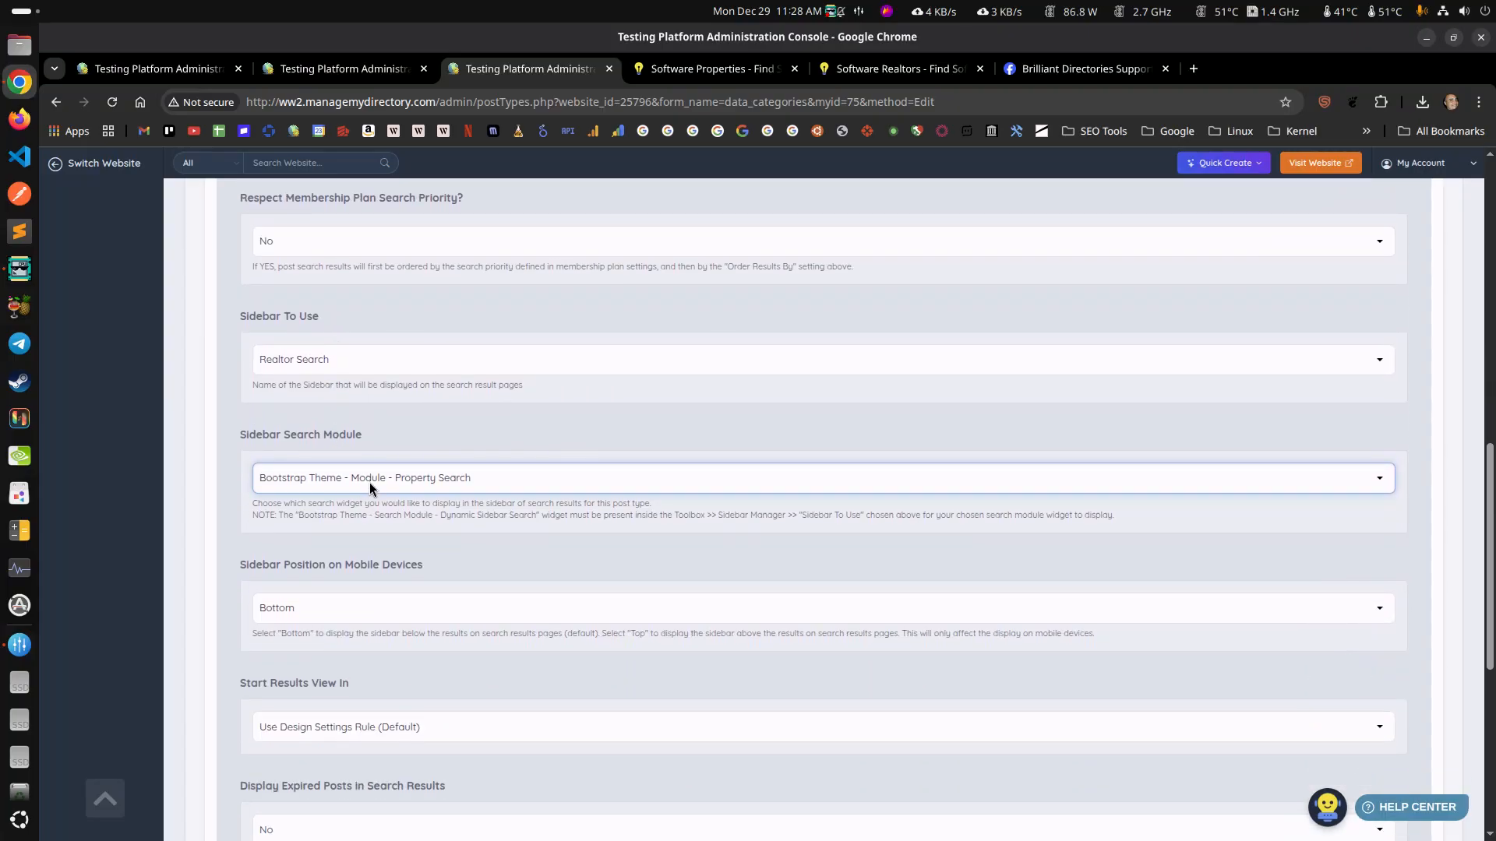
{"action": "left_click", "coordinate": [376, 478]}
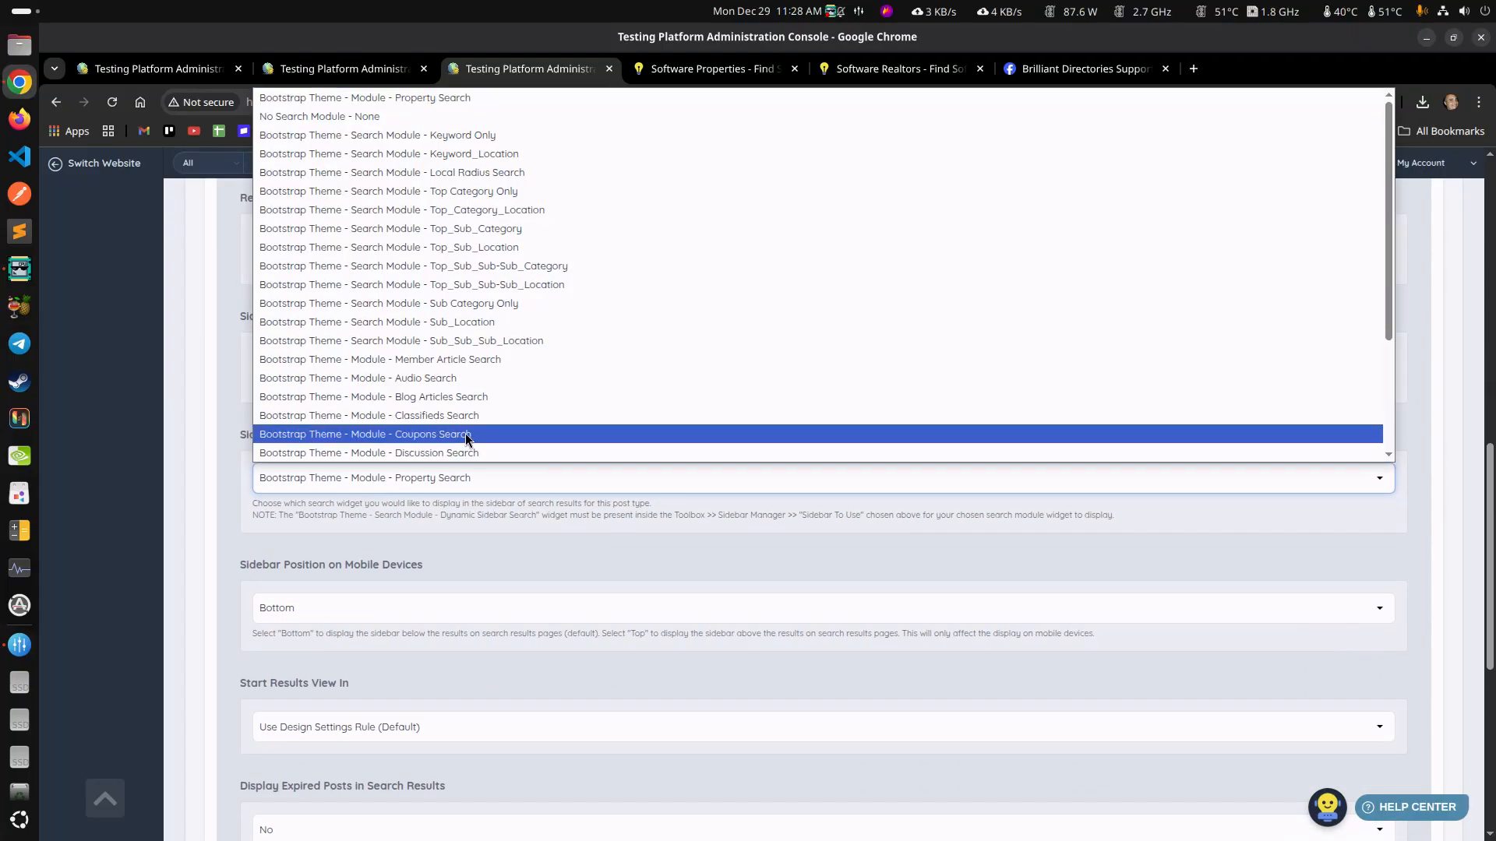
{"action": "scroll", "coordinate": [600, 361], "scroll_direction": "down", "scroll_amount": 3}
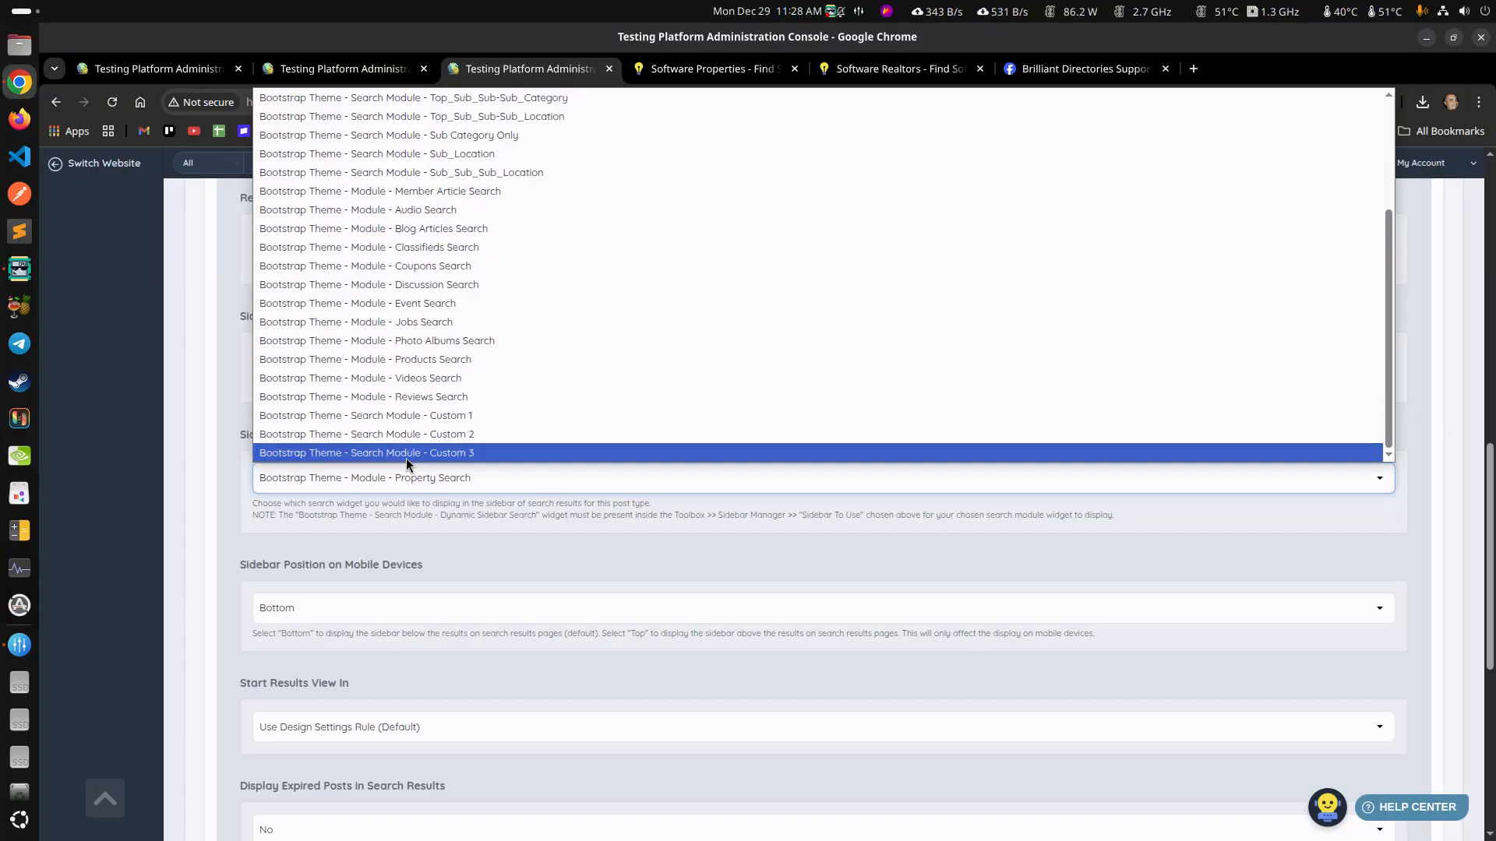
{"action": "left_click", "coordinate": [443, 416]}
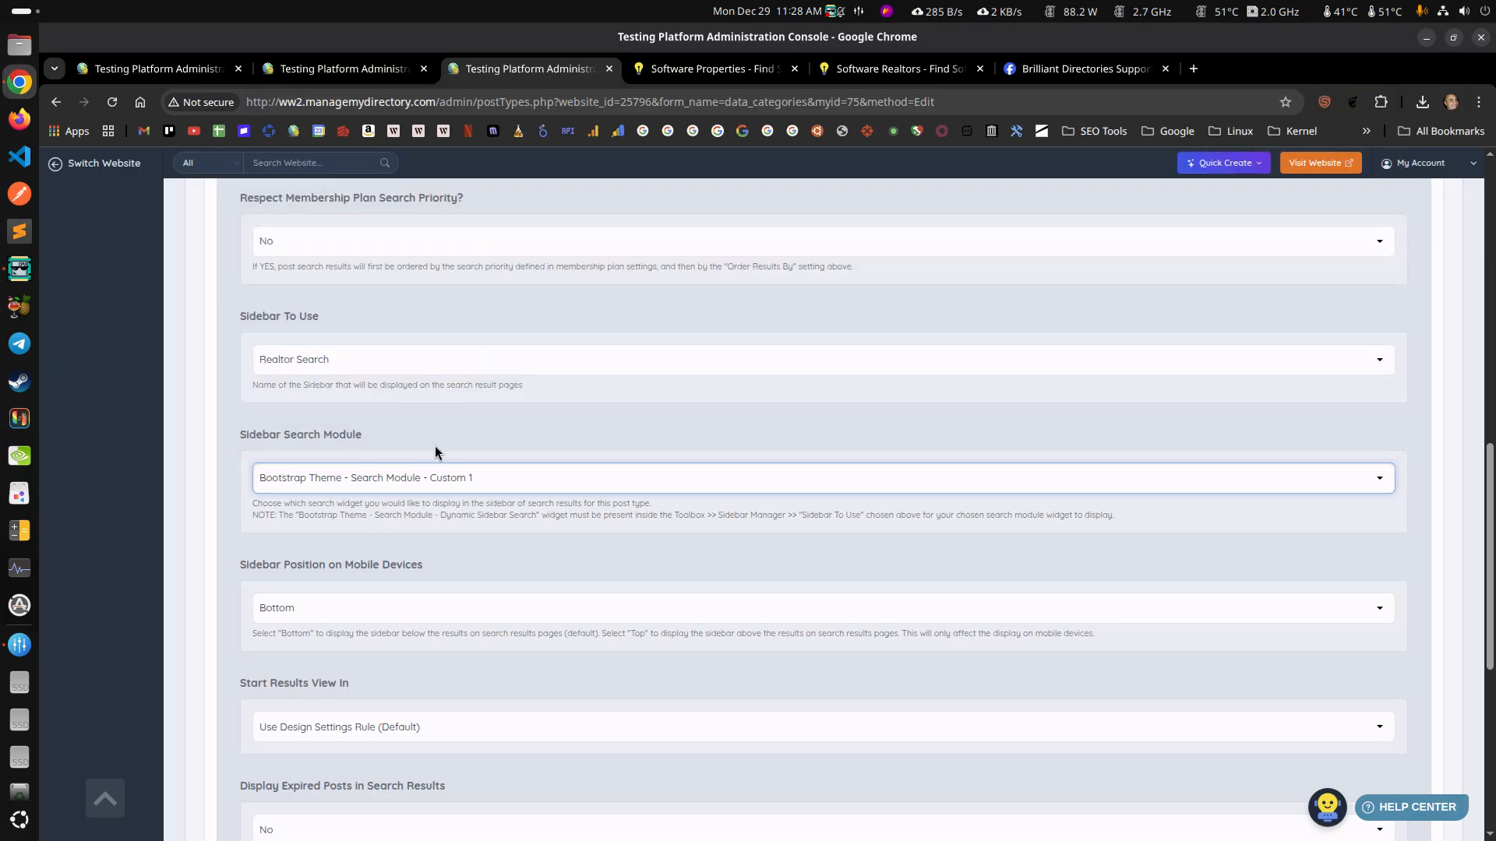
{"action": "scroll", "coordinate": [935, 382], "scroll_direction": "up", "scroll_amount": 15}
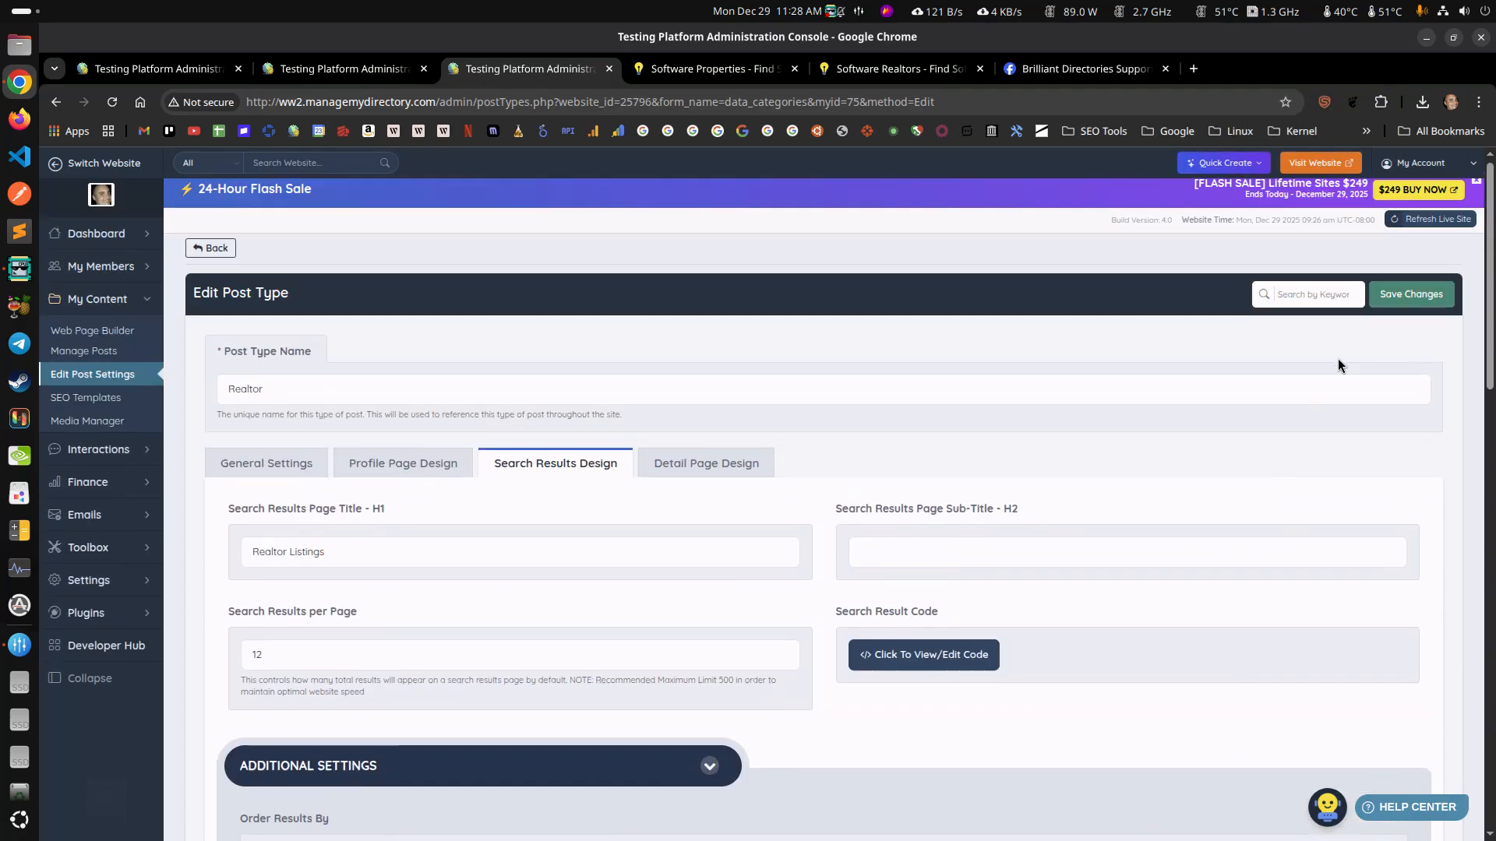
{"action": "left_click", "coordinate": [1410, 302]}
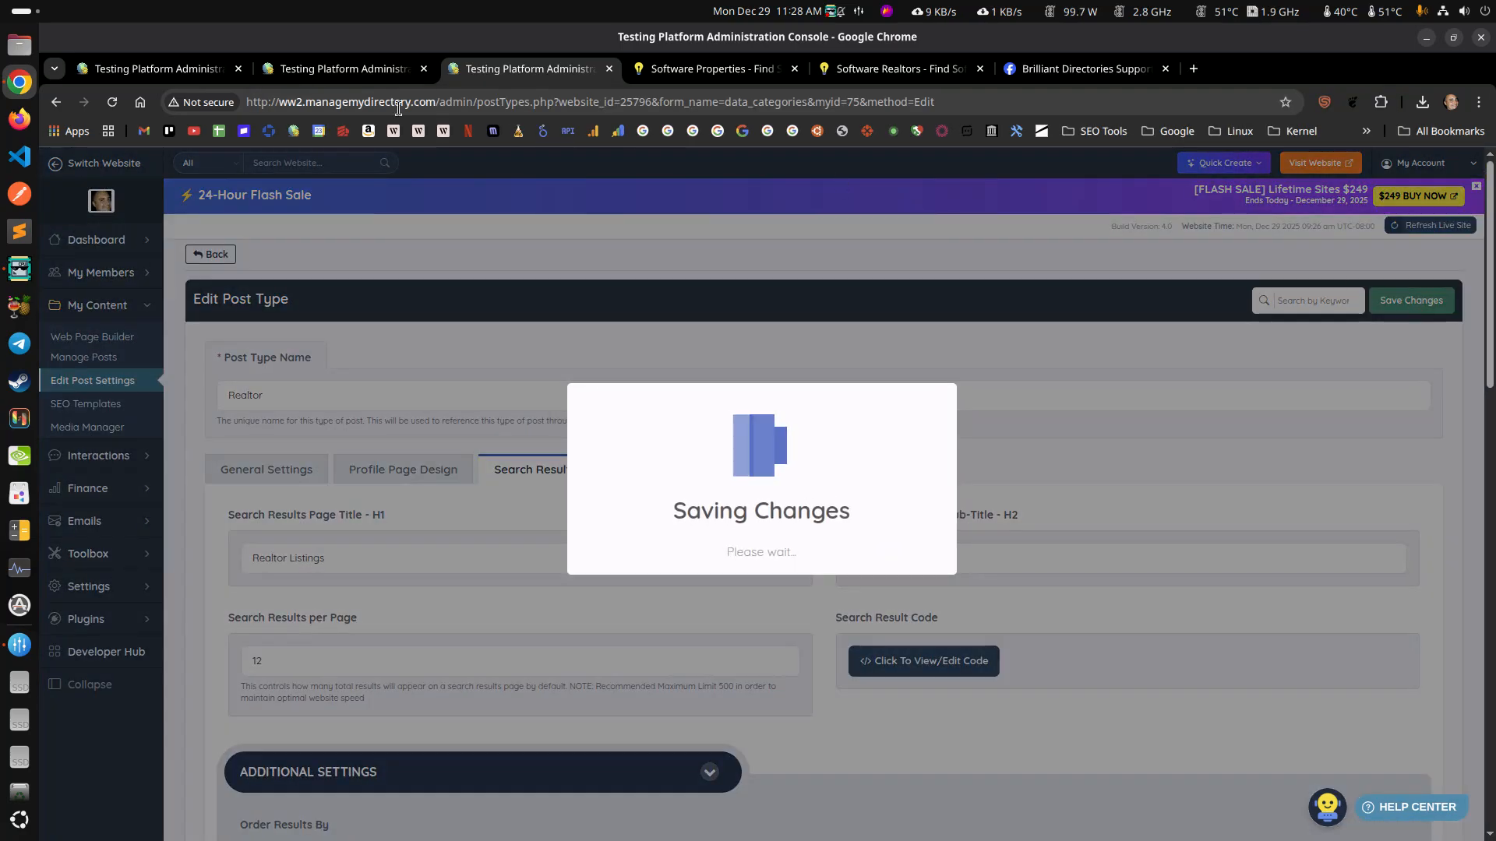
Switch to the Form Manager browser tab and open the Widget Manager there
{"action": "left_click", "coordinate": [322, 71]}
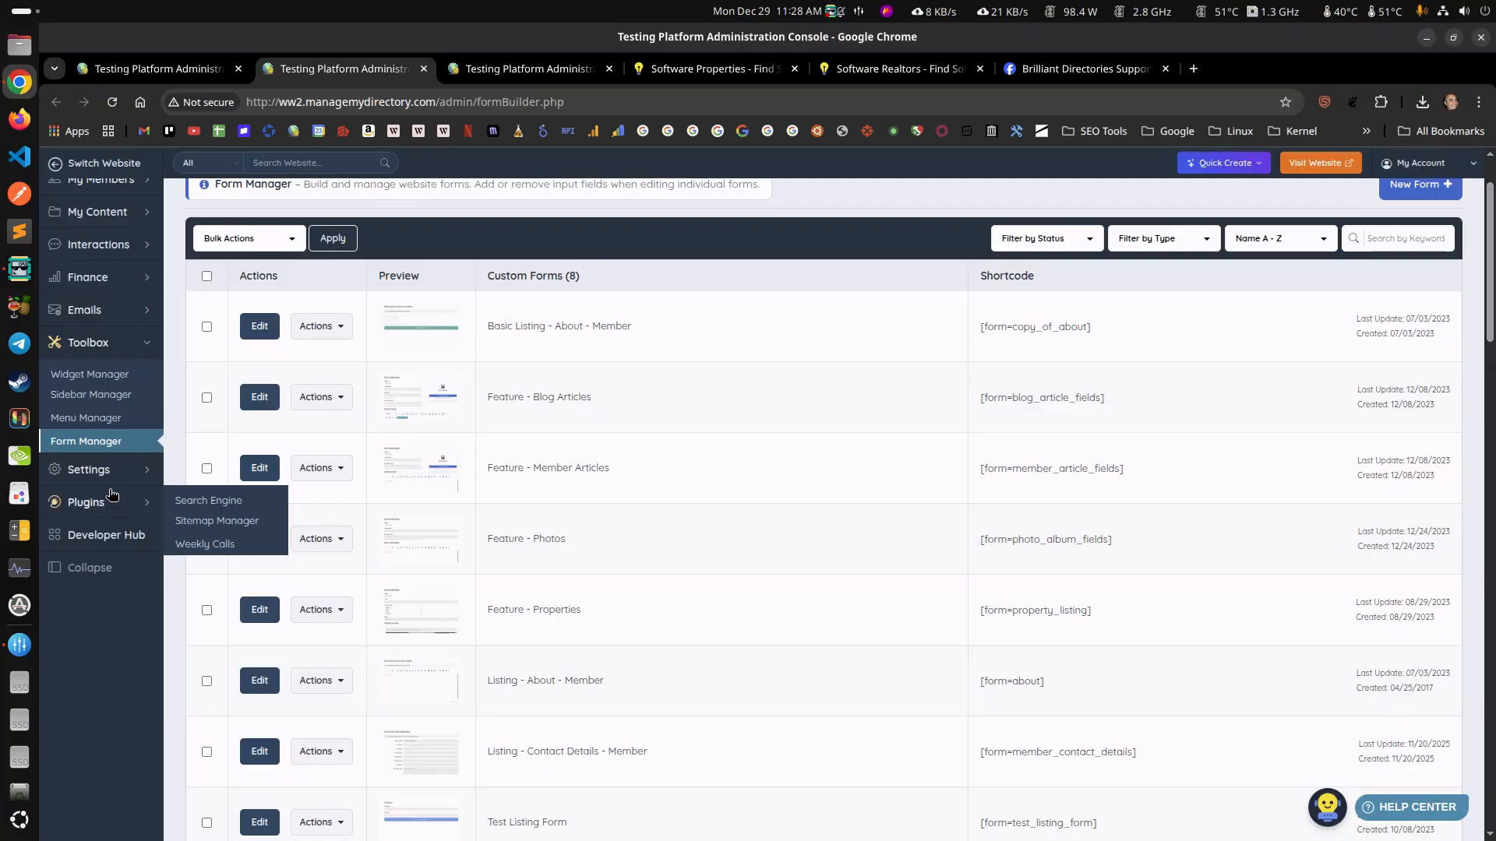
{"action": "mouse_move", "coordinate": [119, 508]}
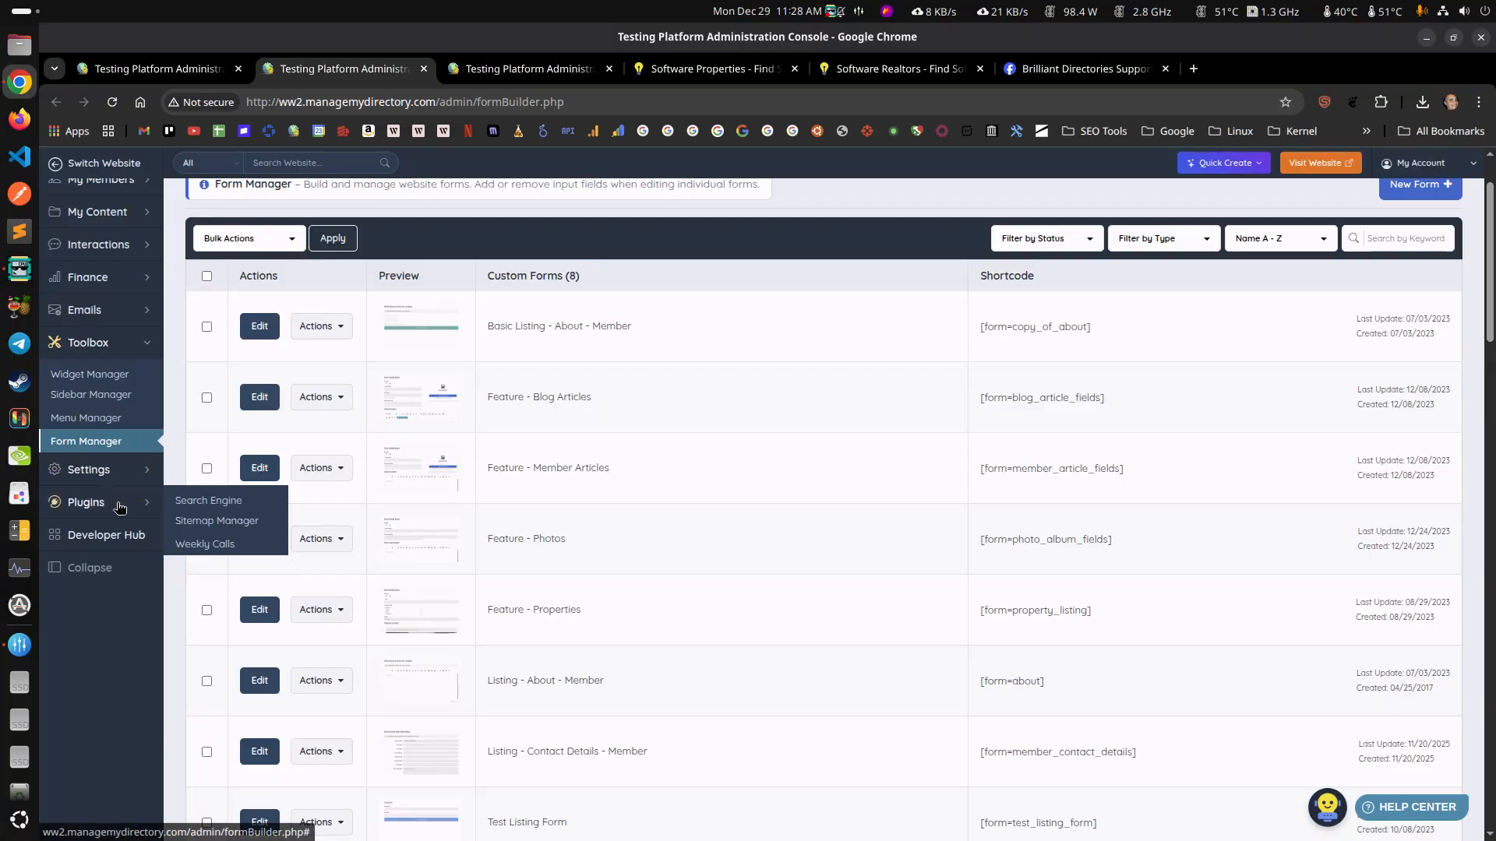
{"action": "left_click", "coordinate": [119, 376]}
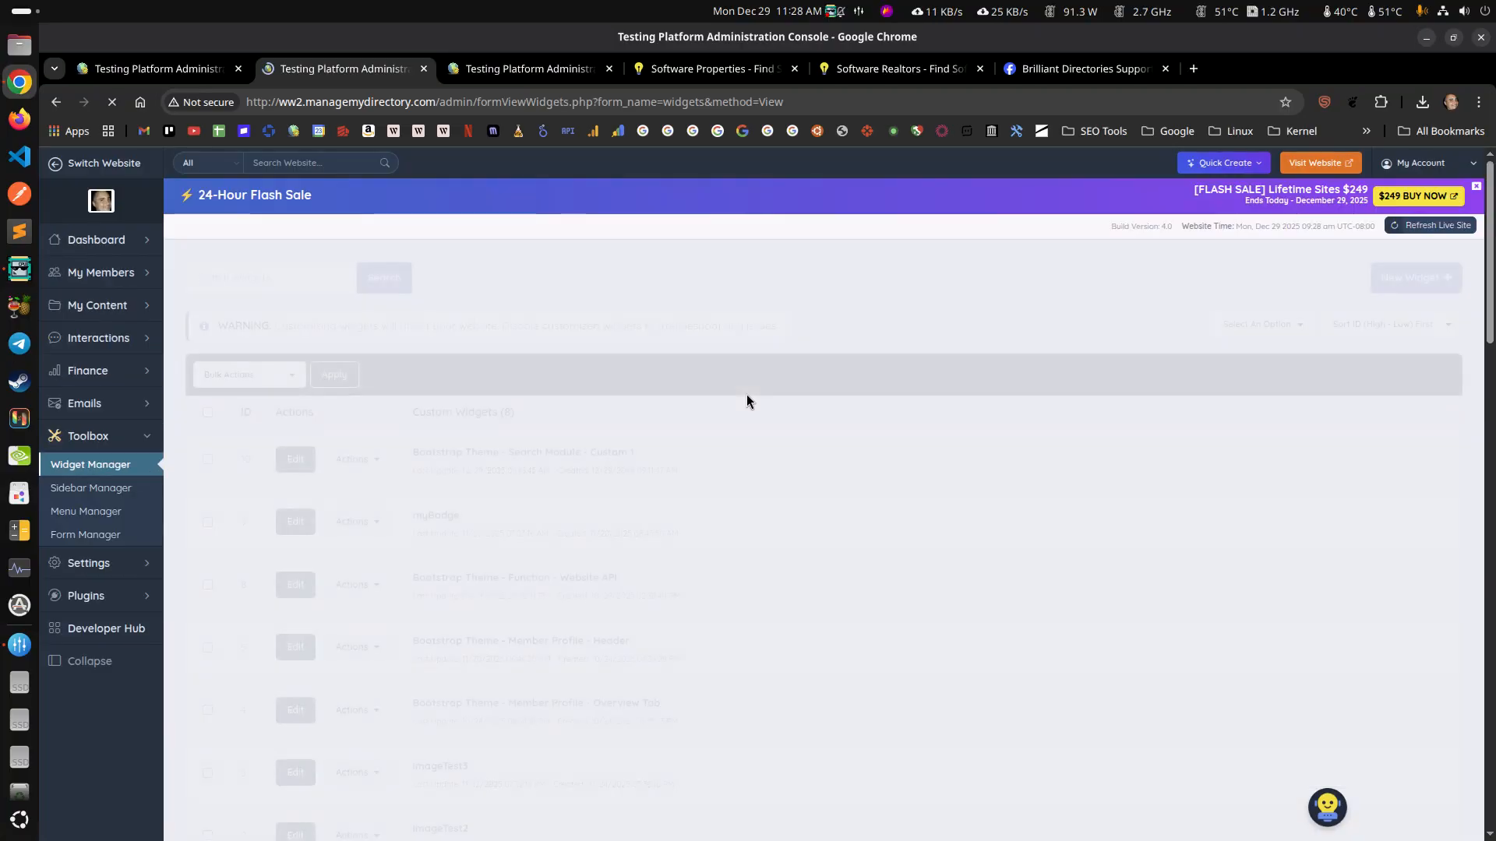
Search the Widget Manager for "property search"
{"action": "left_click", "coordinate": [309, 285]}
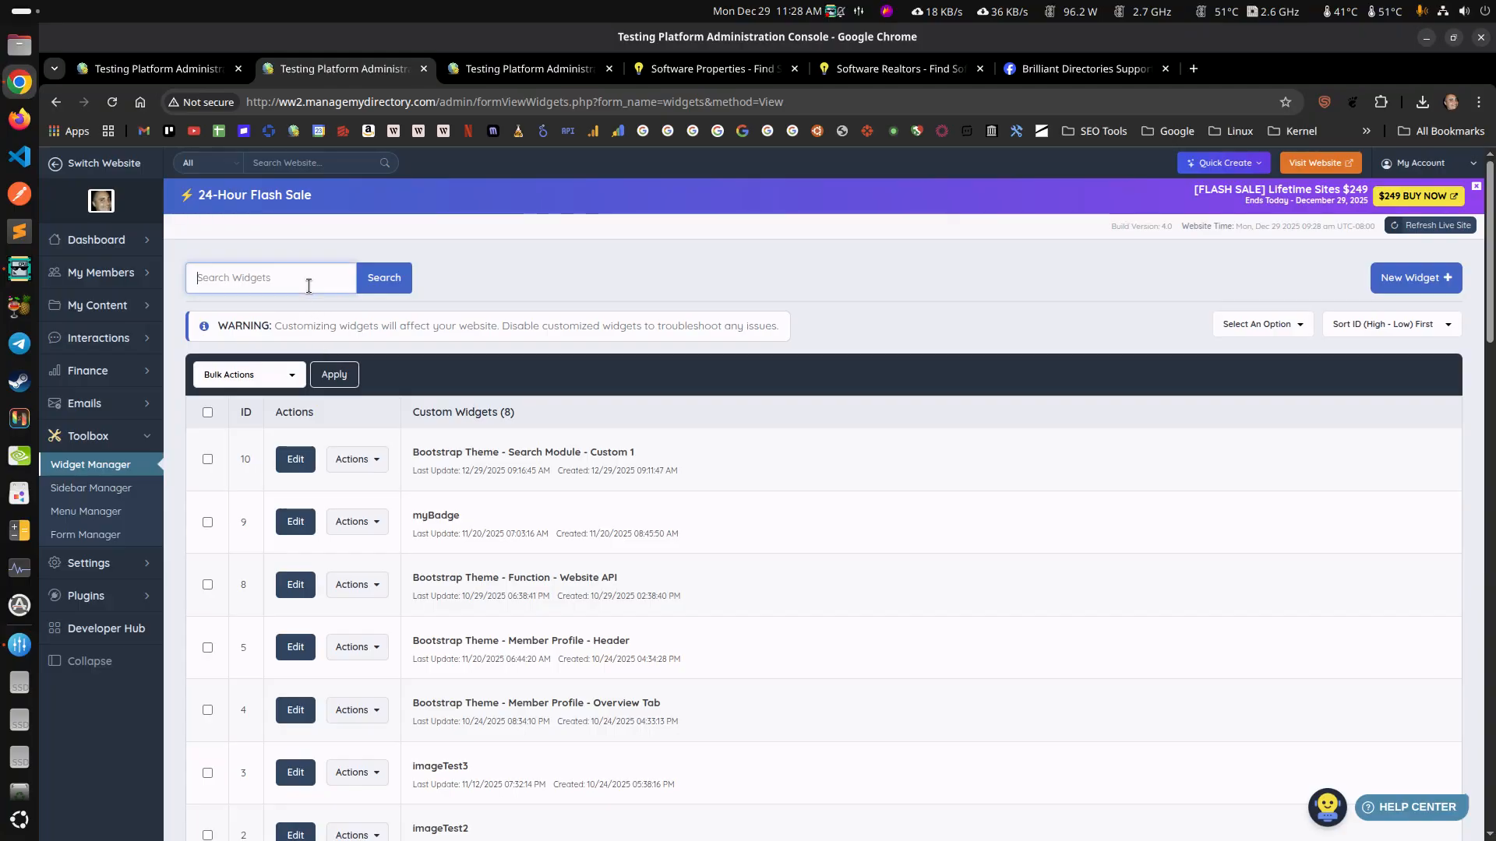
{"action": "key", "text": "Return"}
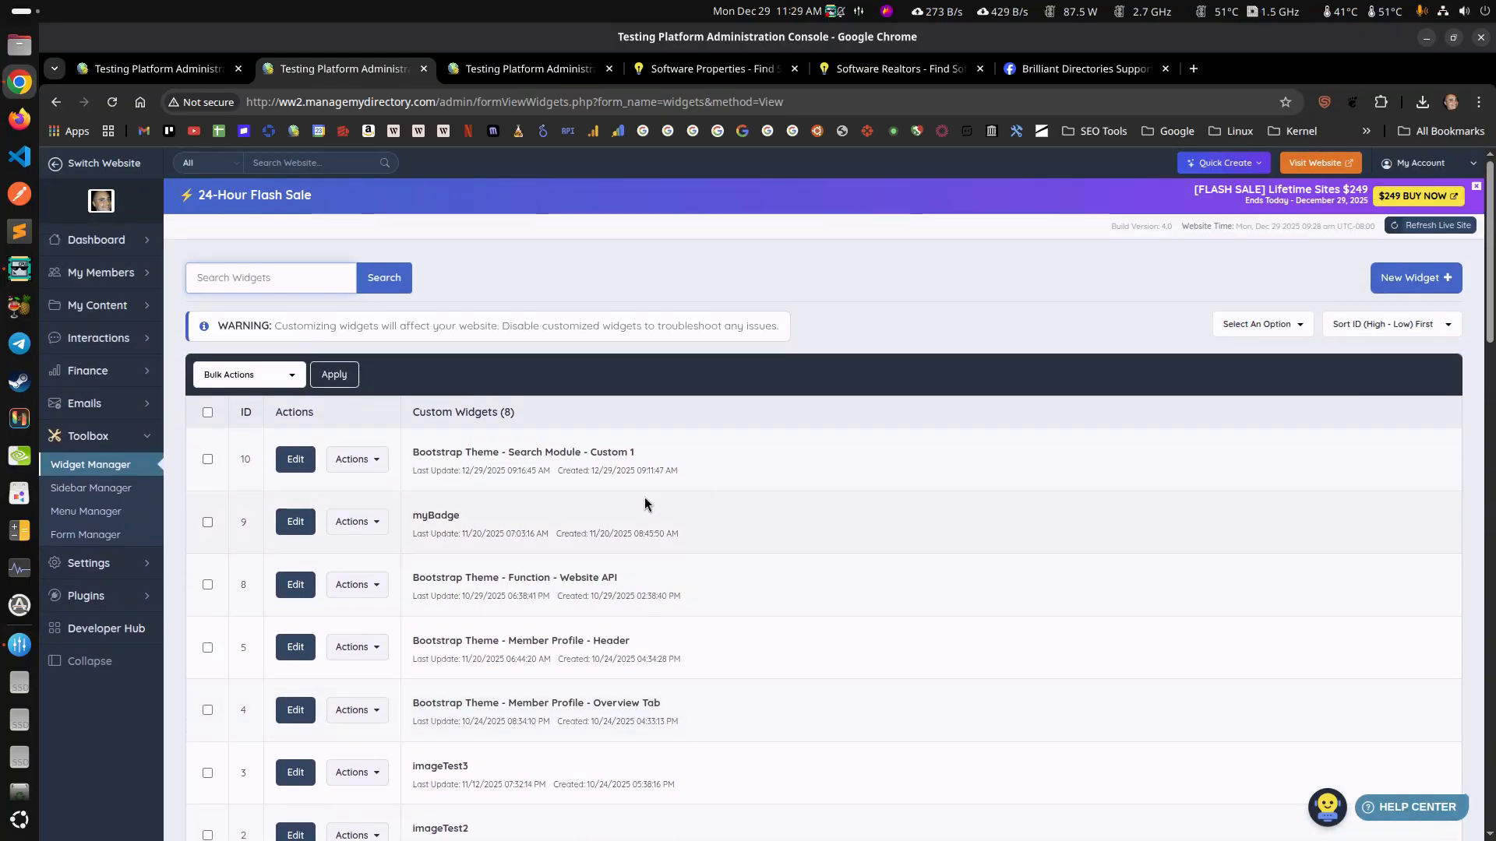
{"action": "type", "text": "proper"}
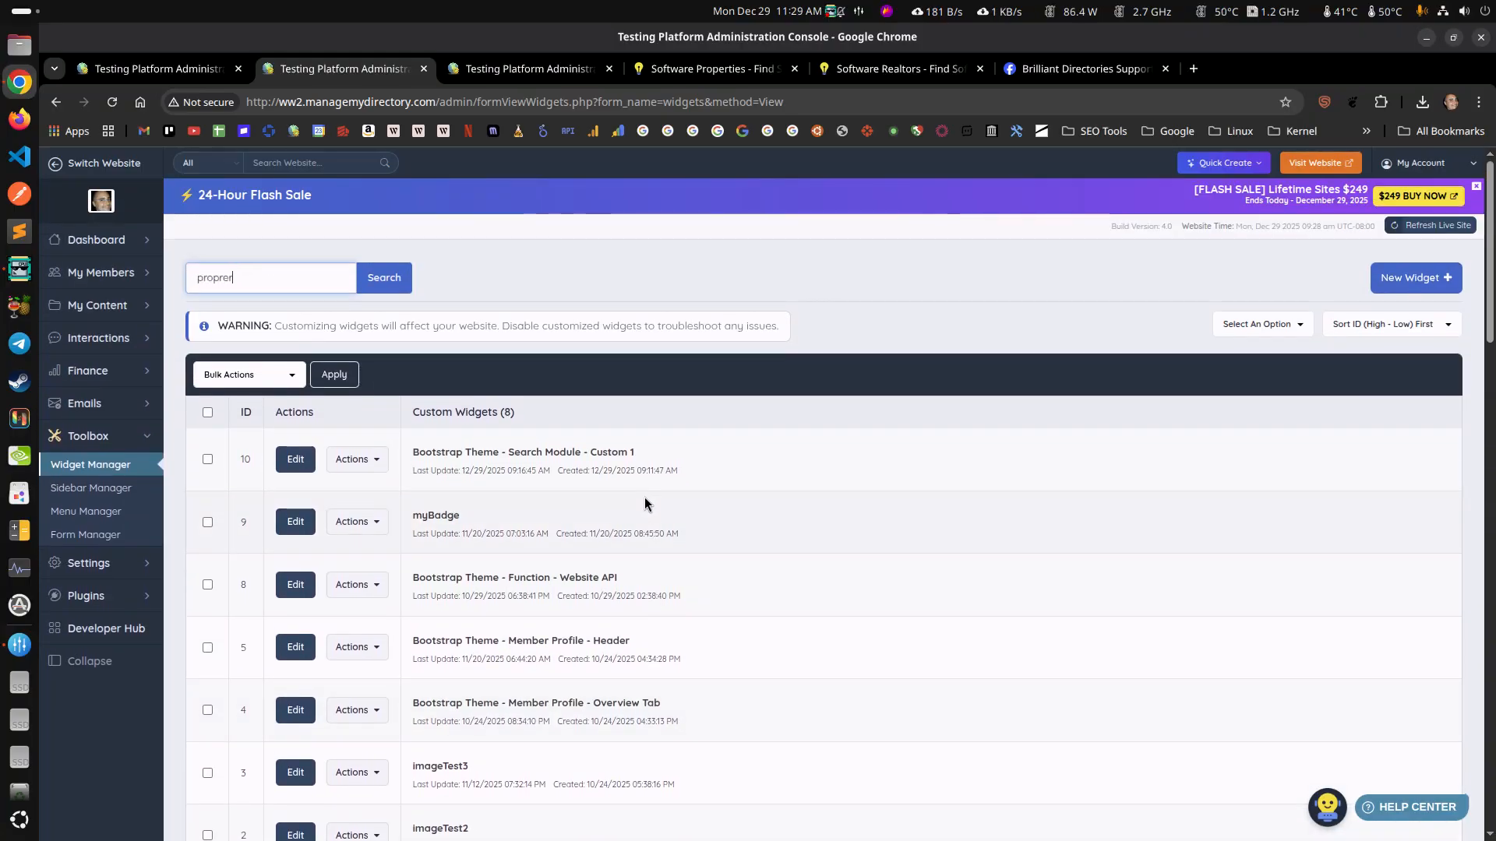
{"action": "key", "text": "Left"}
{"action": "key", "text": "Left"}
{"action": "key", "text": "BackSpace"}
{"action": "key", "text": "Right"}
{"action": "key", "text": "Right"}
{"action": "type", "text": "t"}
{"action": "key", "text": "Left"}
{"action": "key", "text": "BackSpace"}
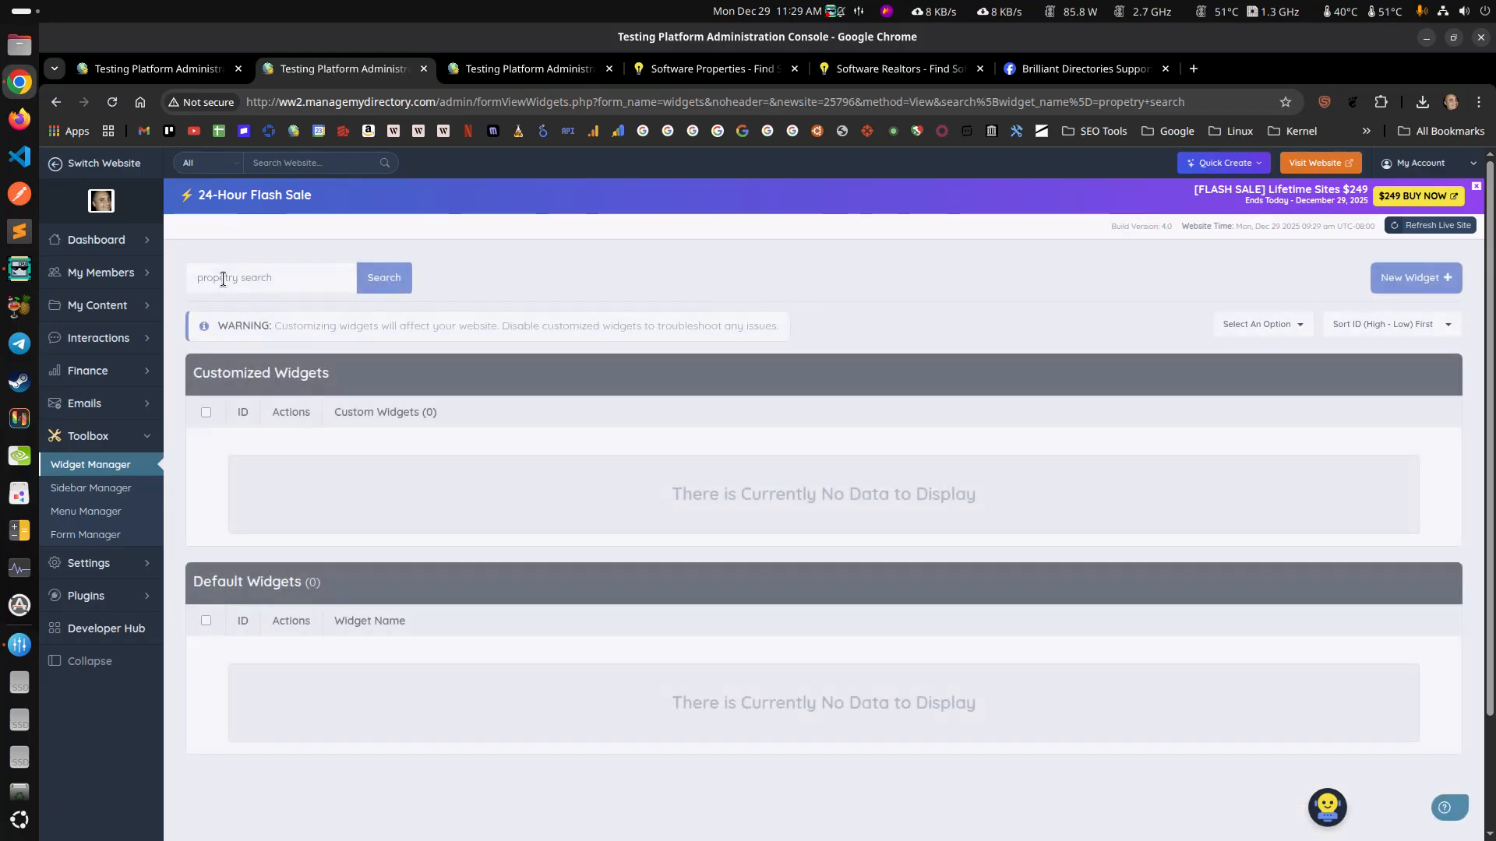
{"action": "double_click", "coordinate": [223, 278]}
{"action": "type", "text": "pro"}
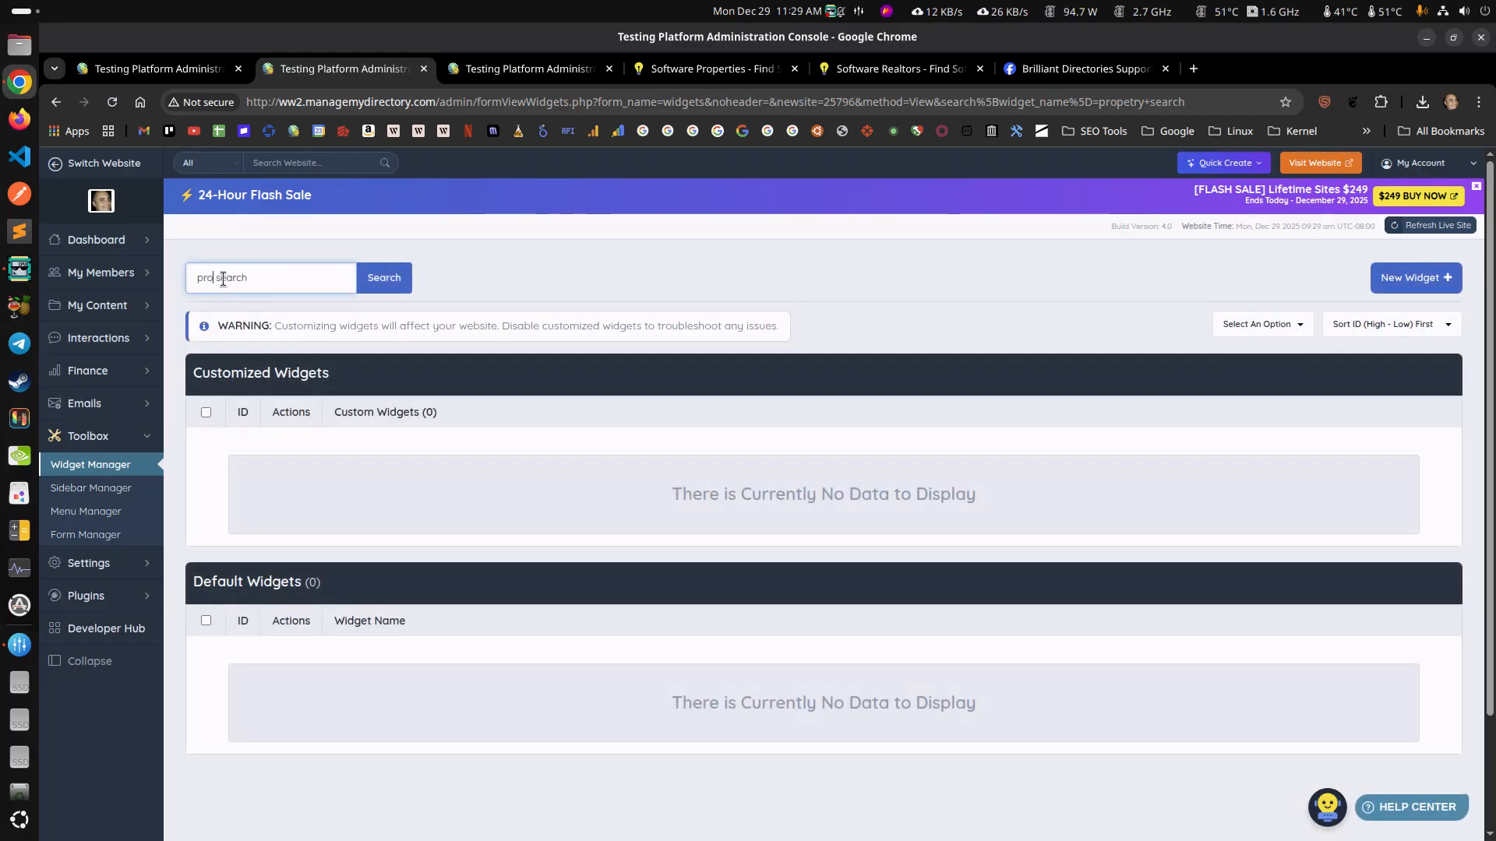
{"action": "type", "text": "perty"}
{"action": "key", "text": "Return"}
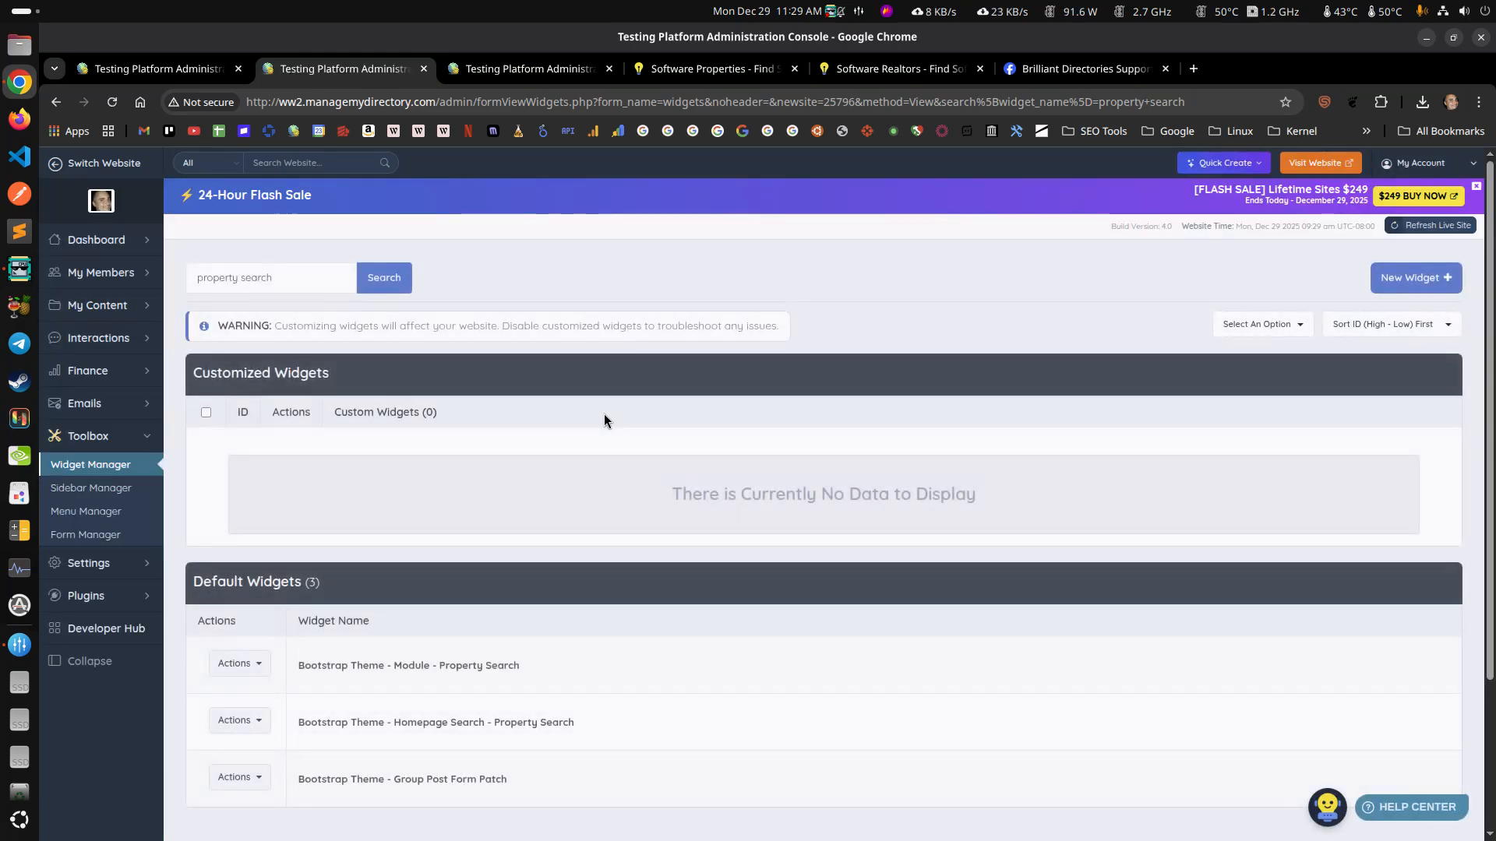
Preview the code of the default Bootstrap Theme - Module - Property Search widget, then close the preview
{"action": "scroll", "coordinate": [473, 539], "scroll_direction": "down", "scroll_amount": 3}
{"action": "left_click_drag", "start_coordinate": [335, 465], "coordinate": [297, 469]}
{"action": "left_click", "coordinate": [537, 481]}
{"action": "left_click", "coordinate": [603, 469]}
{"action": "left_click", "coordinate": [239, 467]}
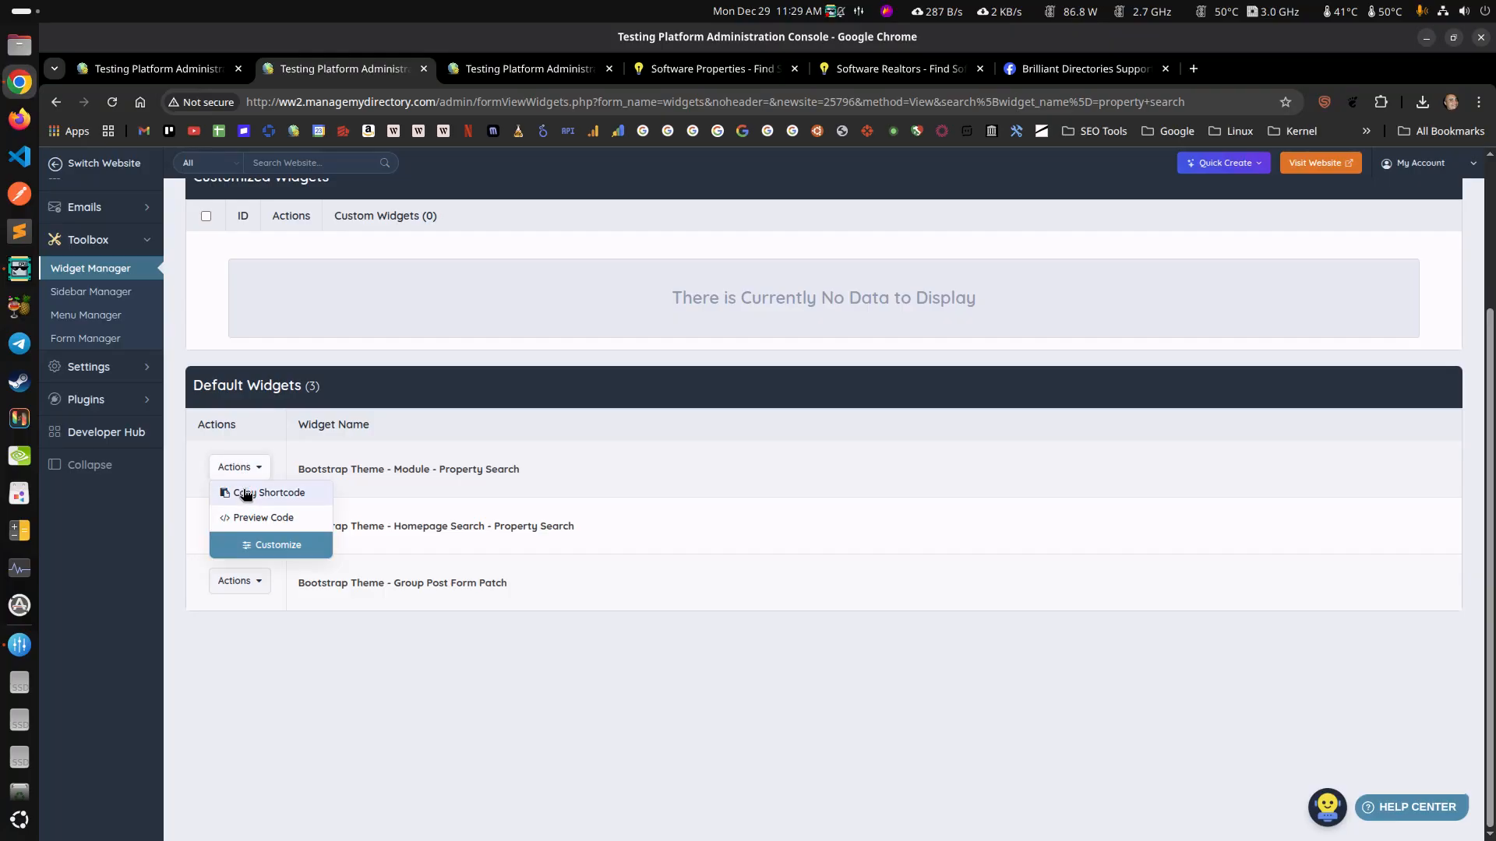
{"action": "left_click", "coordinate": [248, 520]}
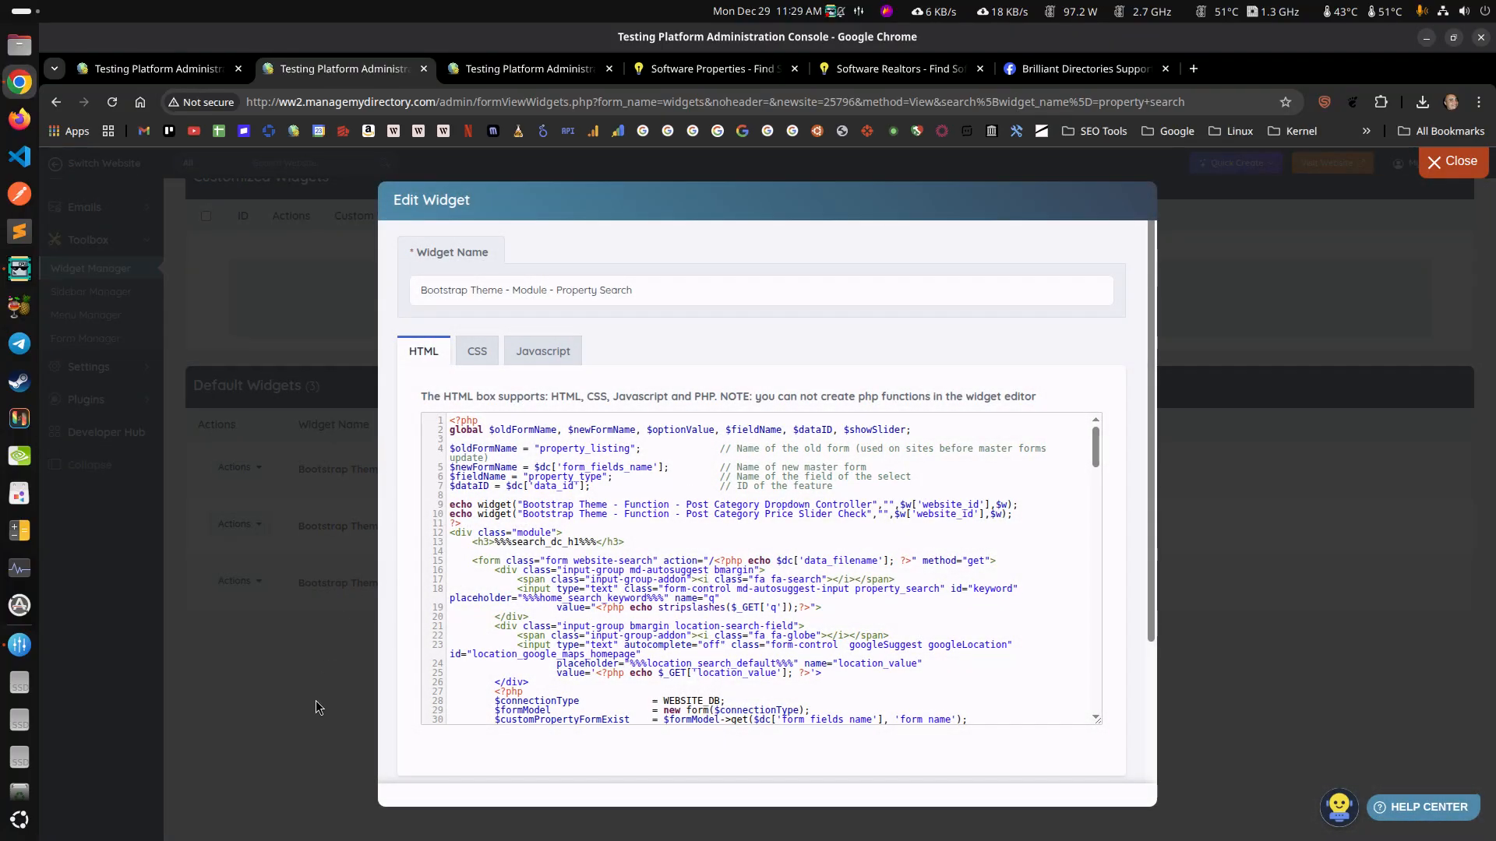
{"action": "left_click", "coordinate": [1453, 162]}
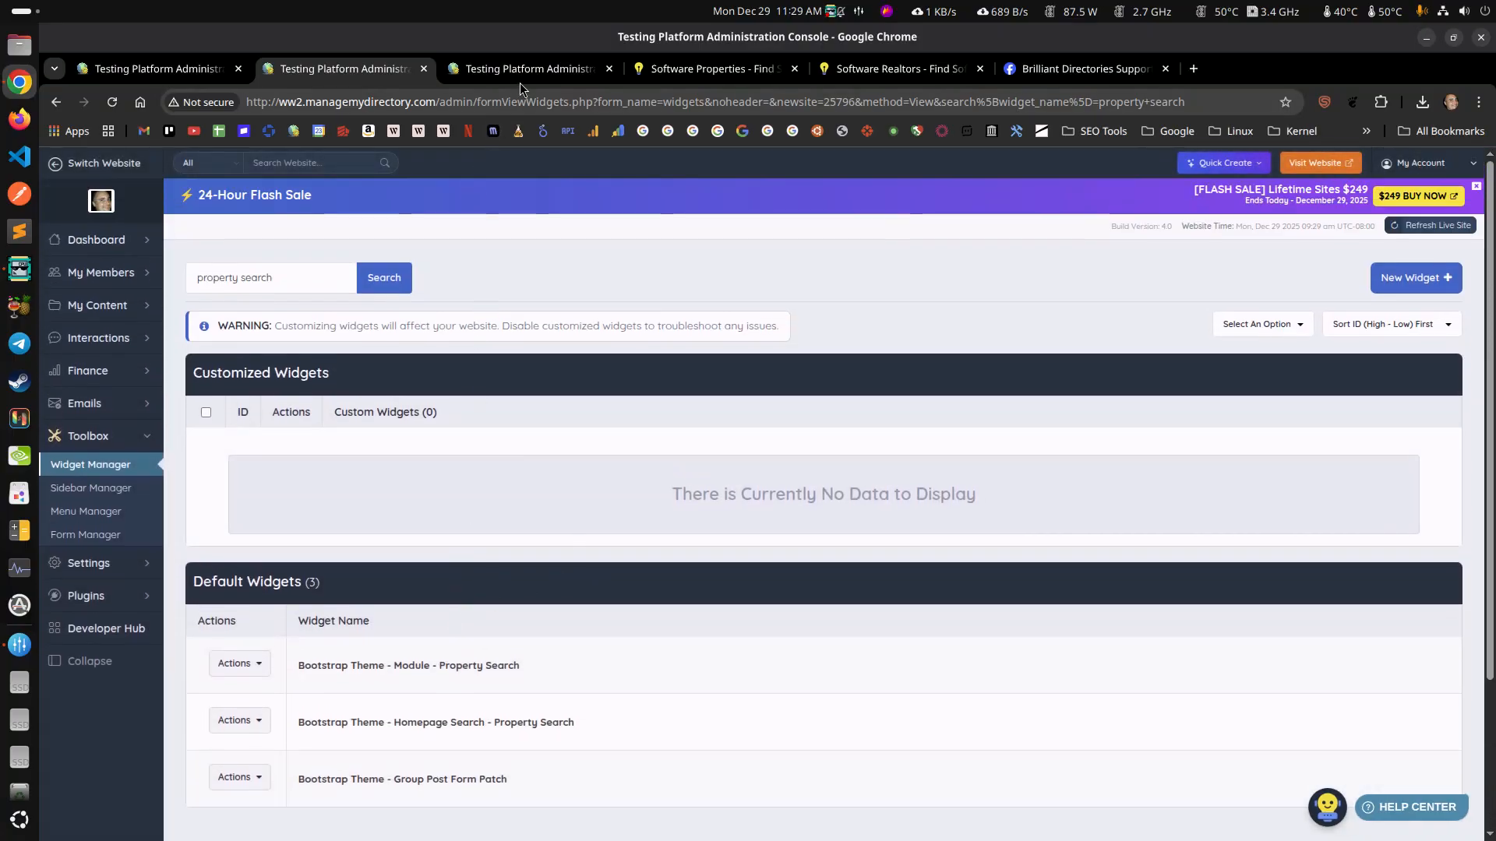
Return to the Realtor post type, dismiss the save message and review the additional search results settings for its sidebar
{"action": "left_click", "coordinate": [522, 78]}
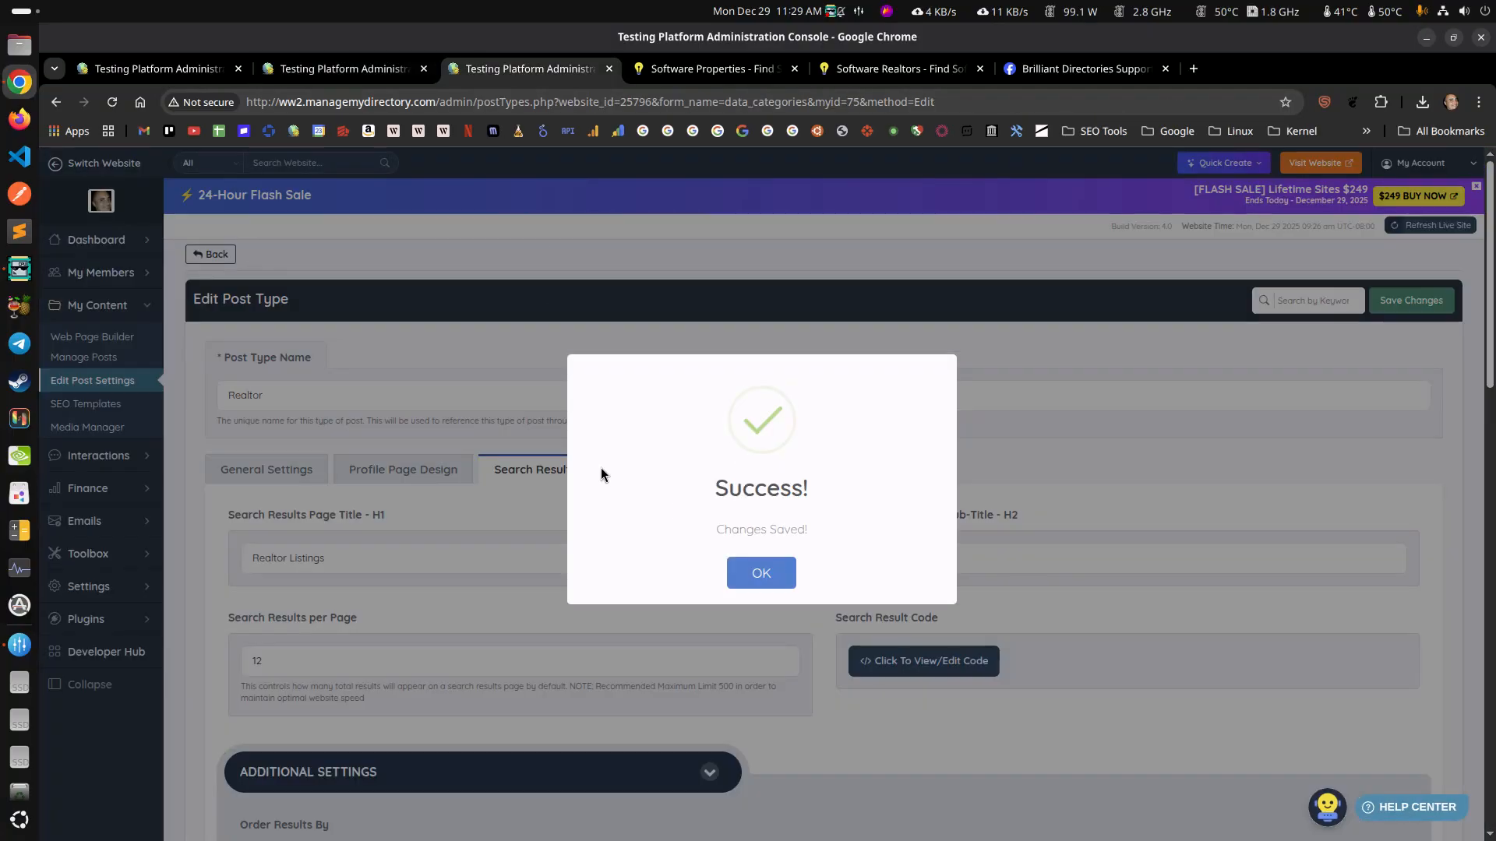
{"action": "left_click", "coordinate": [746, 578]}
{"action": "scroll", "coordinate": [493, 753], "scroll_direction": "down", "scroll_amount": 5}
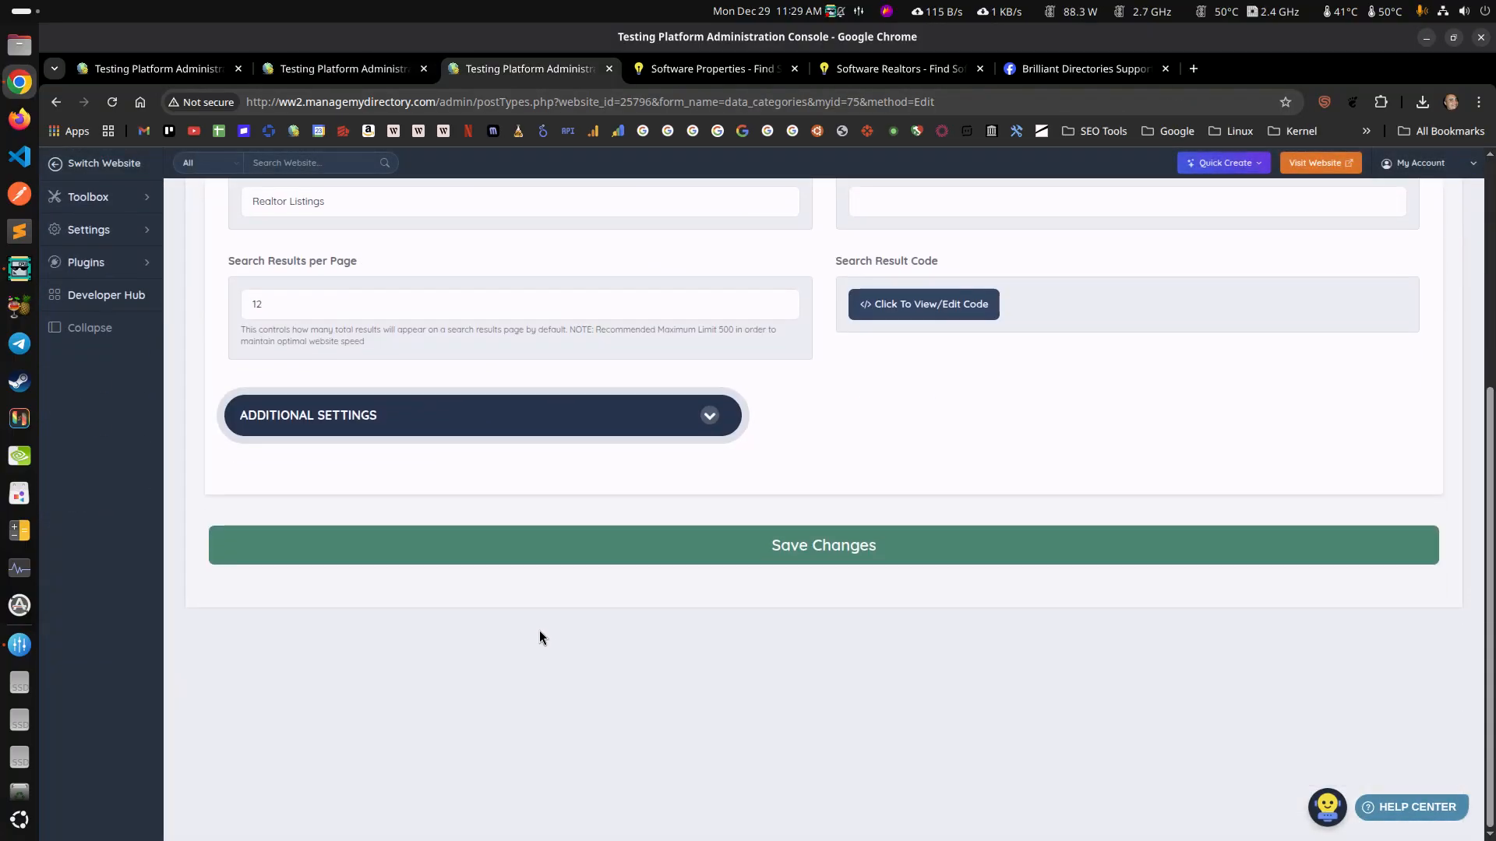
{"action": "left_click", "coordinate": [405, 407]}
{"action": "scroll", "coordinate": [374, 501], "scroll_direction": "down", "scroll_amount": 8}
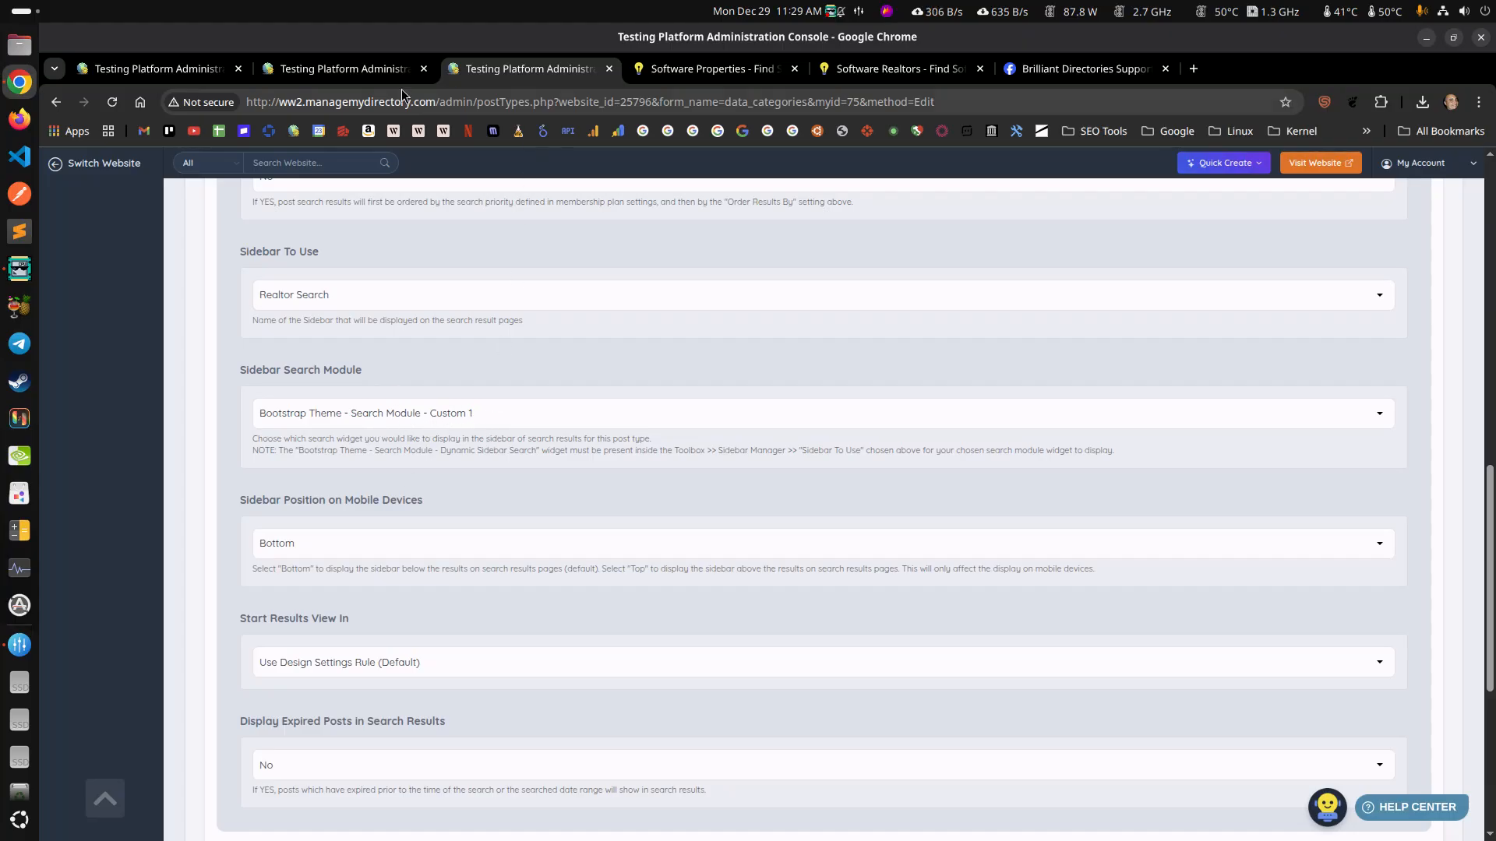
Open the custom widget Bootstrap Theme - Search Module - Custom 1 from the full Widget Manager list and examine its HTML code
{"action": "left_click", "coordinate": [341, 77]}
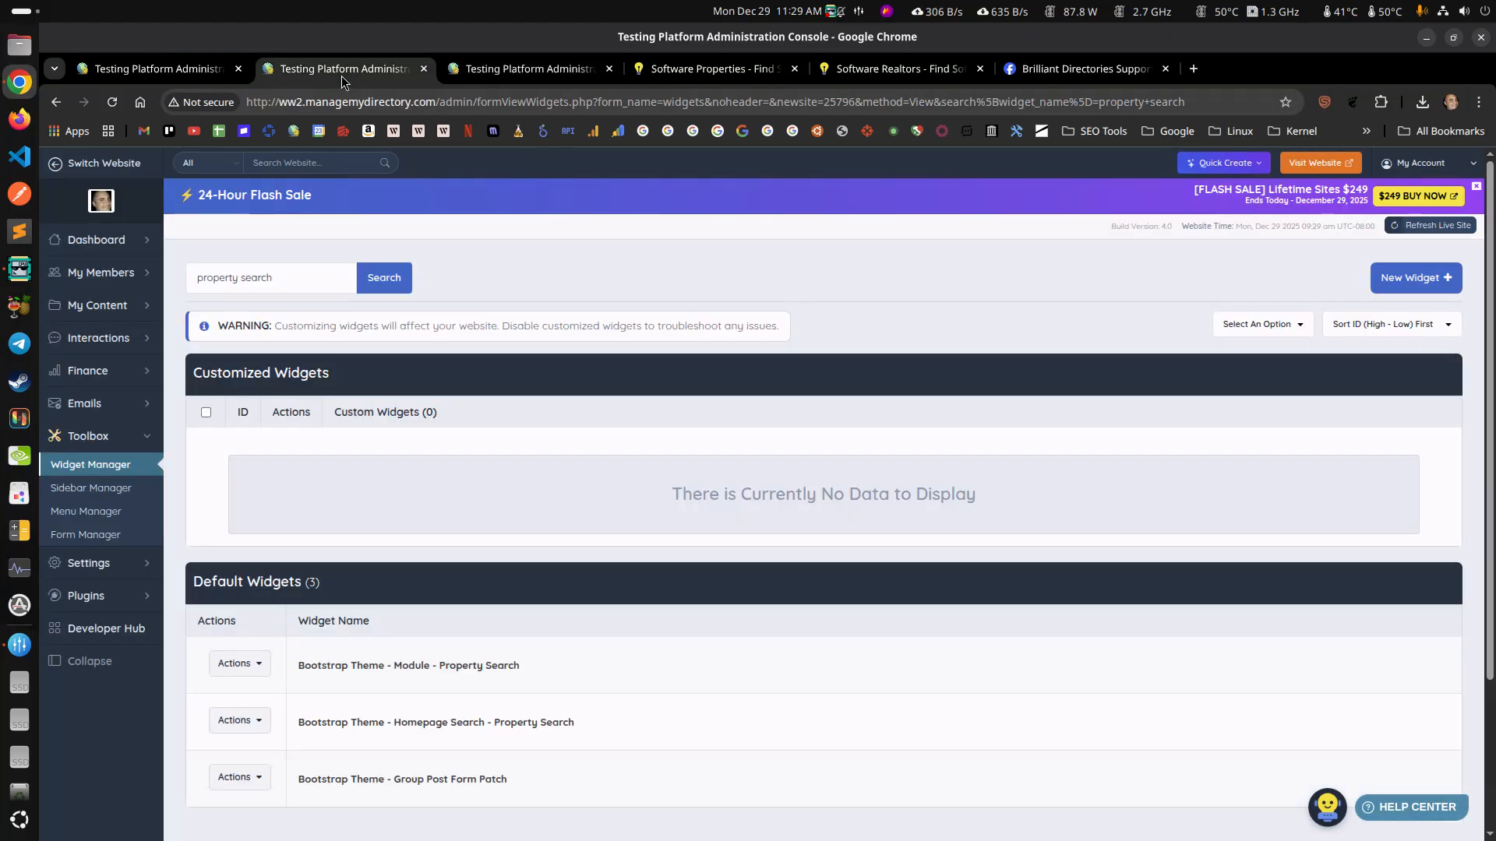
{"action": "left_click", "coordinate": [114, 462]}
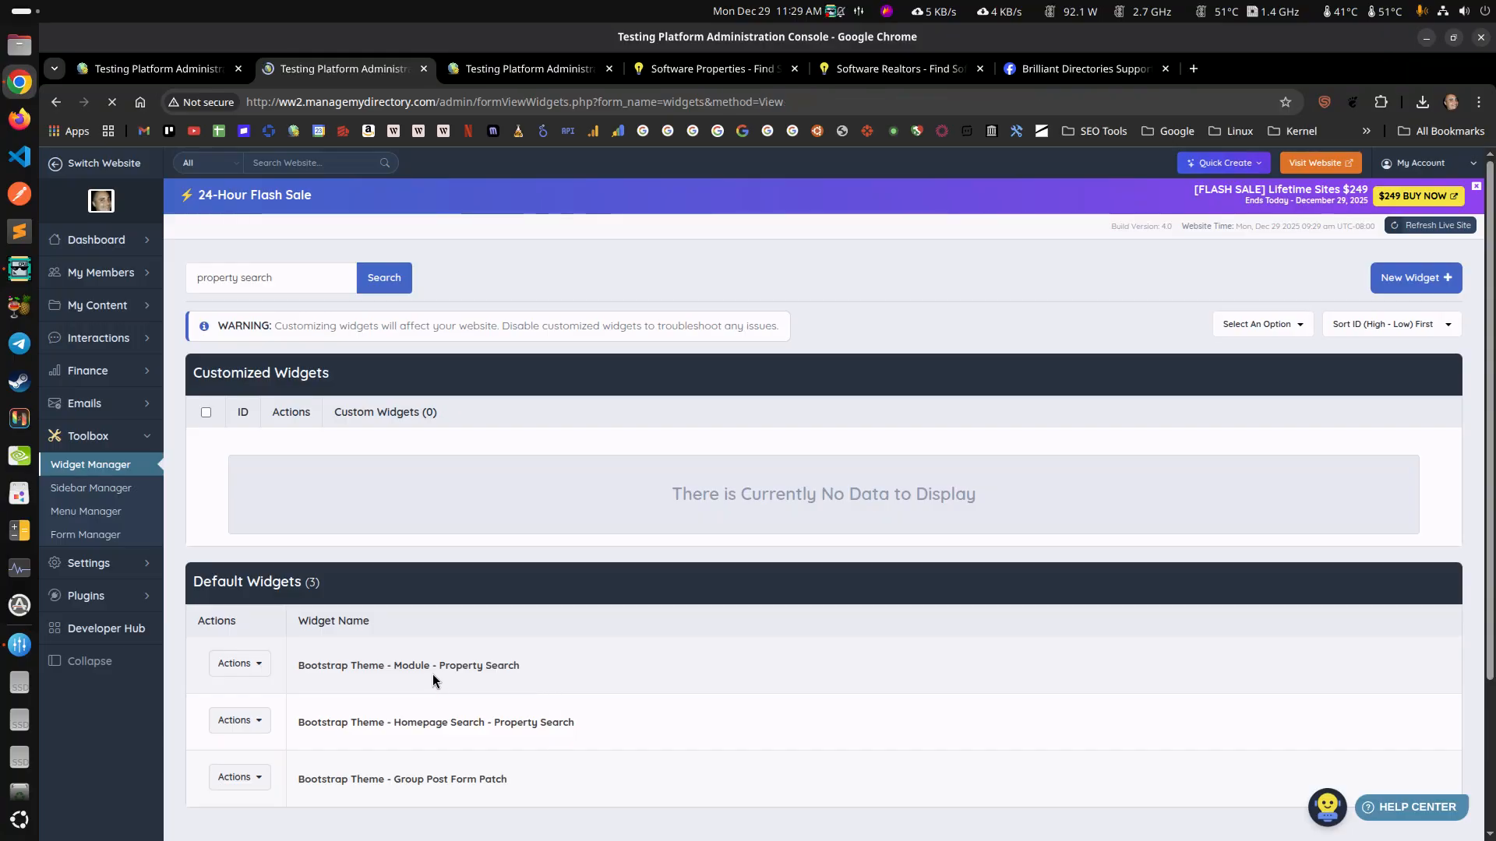
{"action": "left_click_drag", "start_coordinate": [493, 452], "coordinate": [668, 442]}
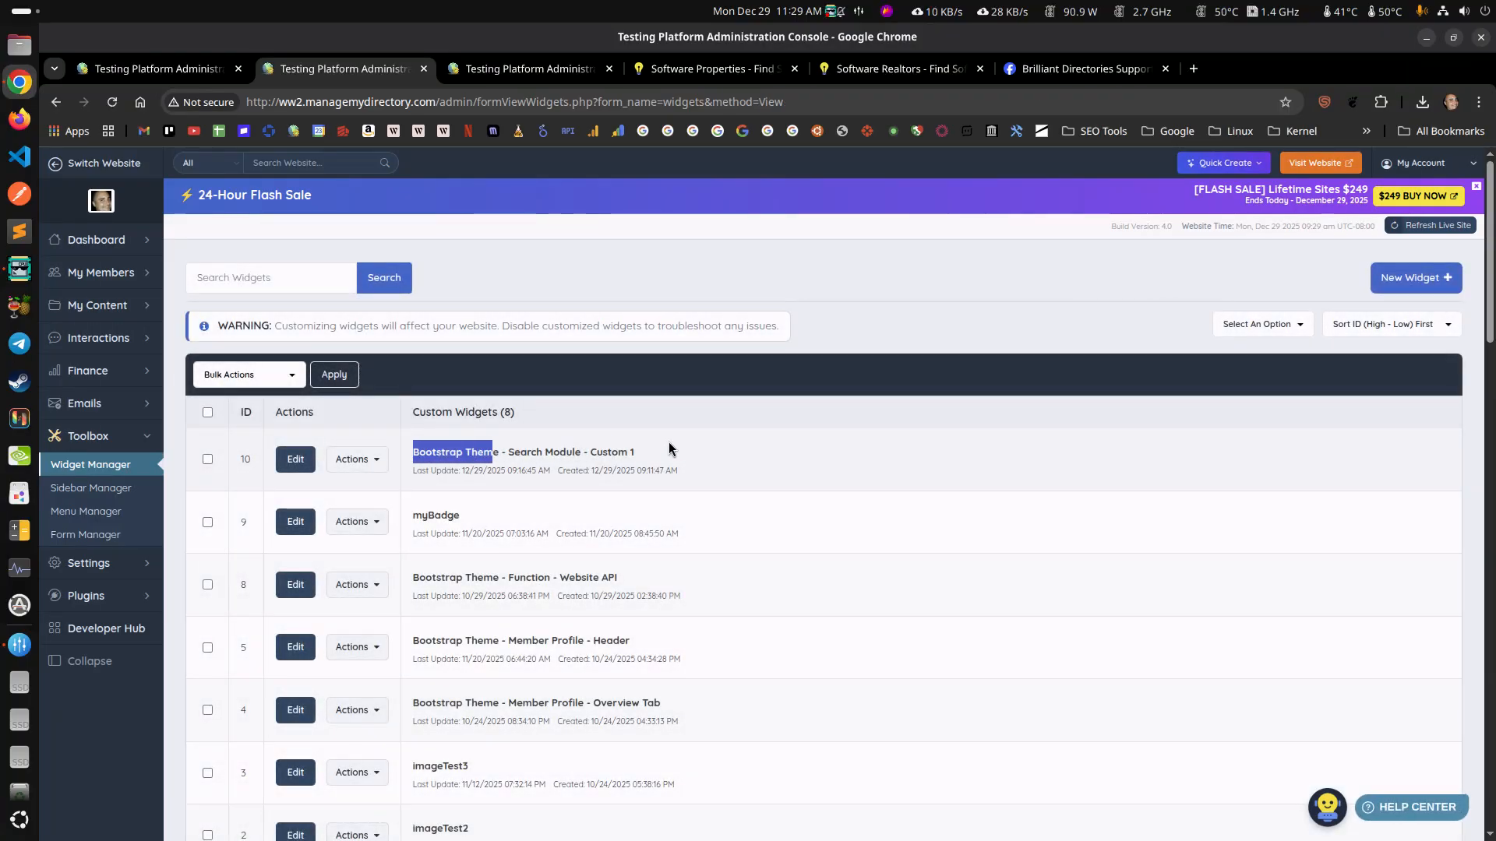
{"action": "left_click", "coordinate": [669, 451]}
{"action": "left_click", "coordinate": [288, 459]}
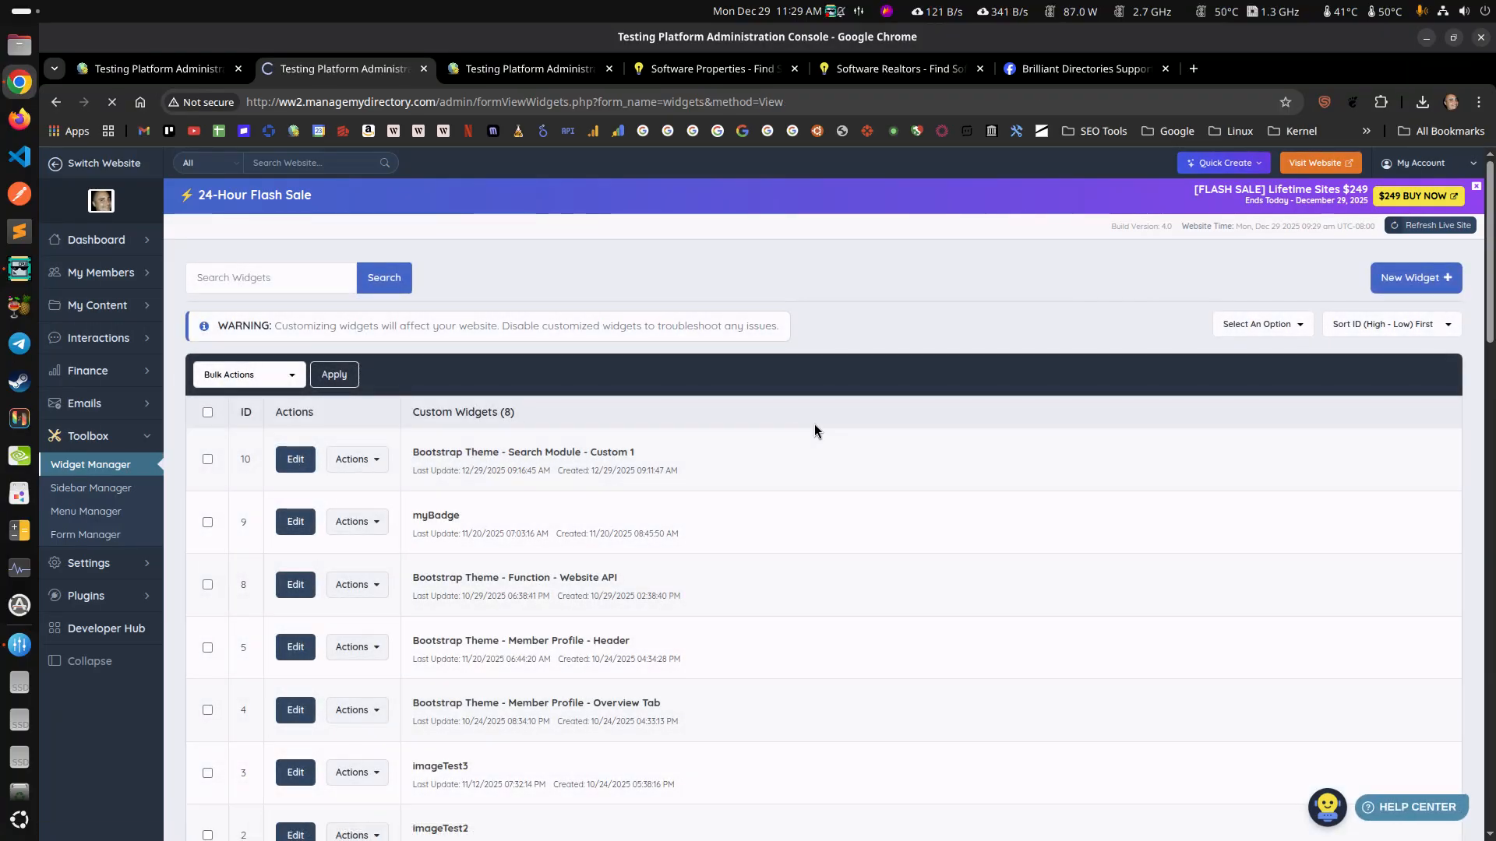
{"action": "scroll", "coordinate": [583, 353], "scroll_direction": "down", "scroll_amount": 3}
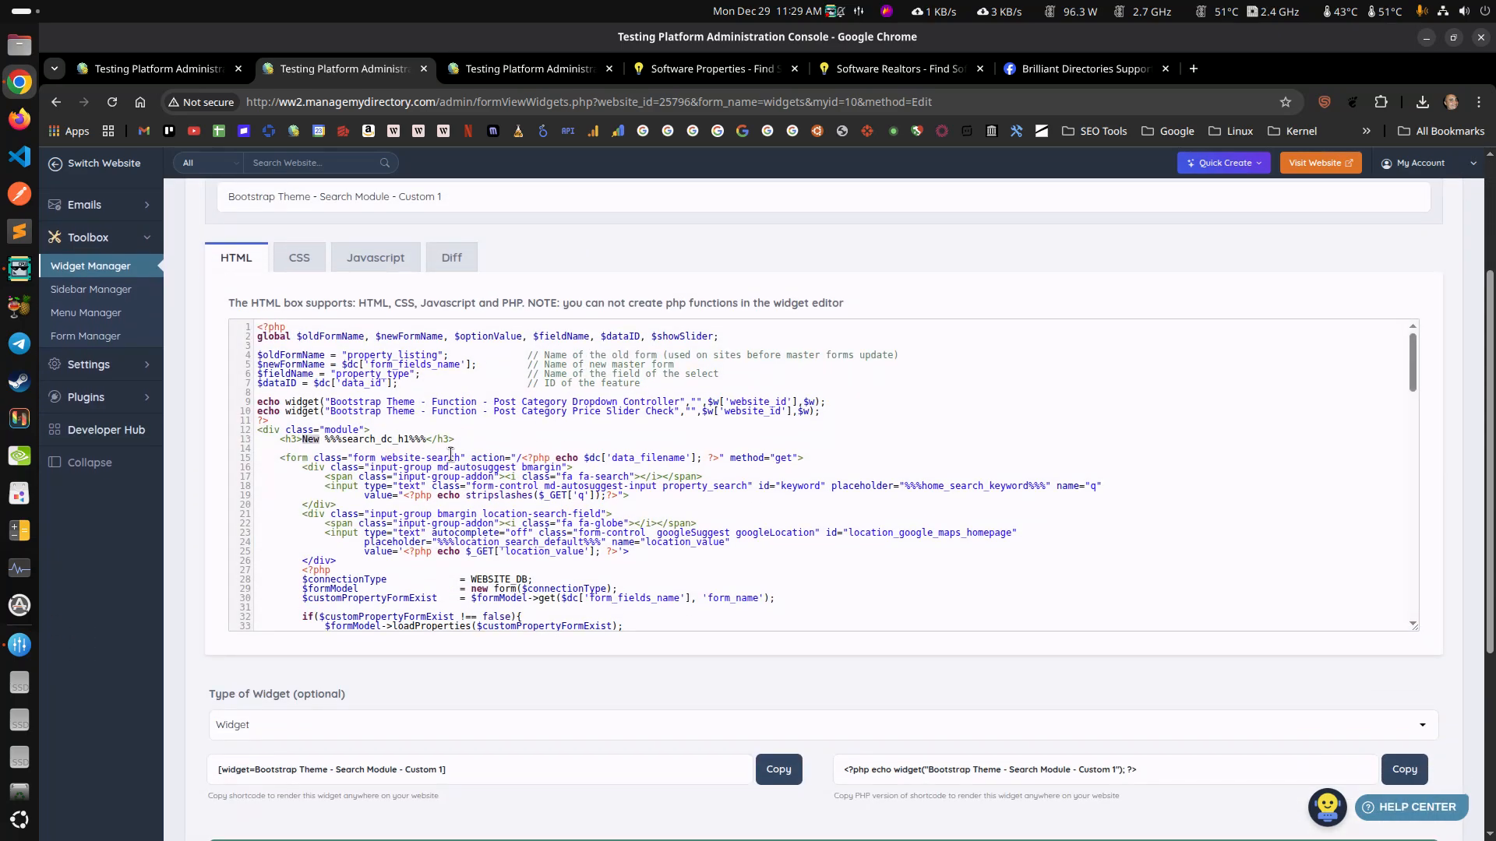
{"action": "scroll", "coordinate": [375, 433], "scroll_direction": "down", "scroll_amount": 7}
{"action": "scroll", "coordinate": [376, 433], "scroll_direction": "up", "scroll_amount": 8}
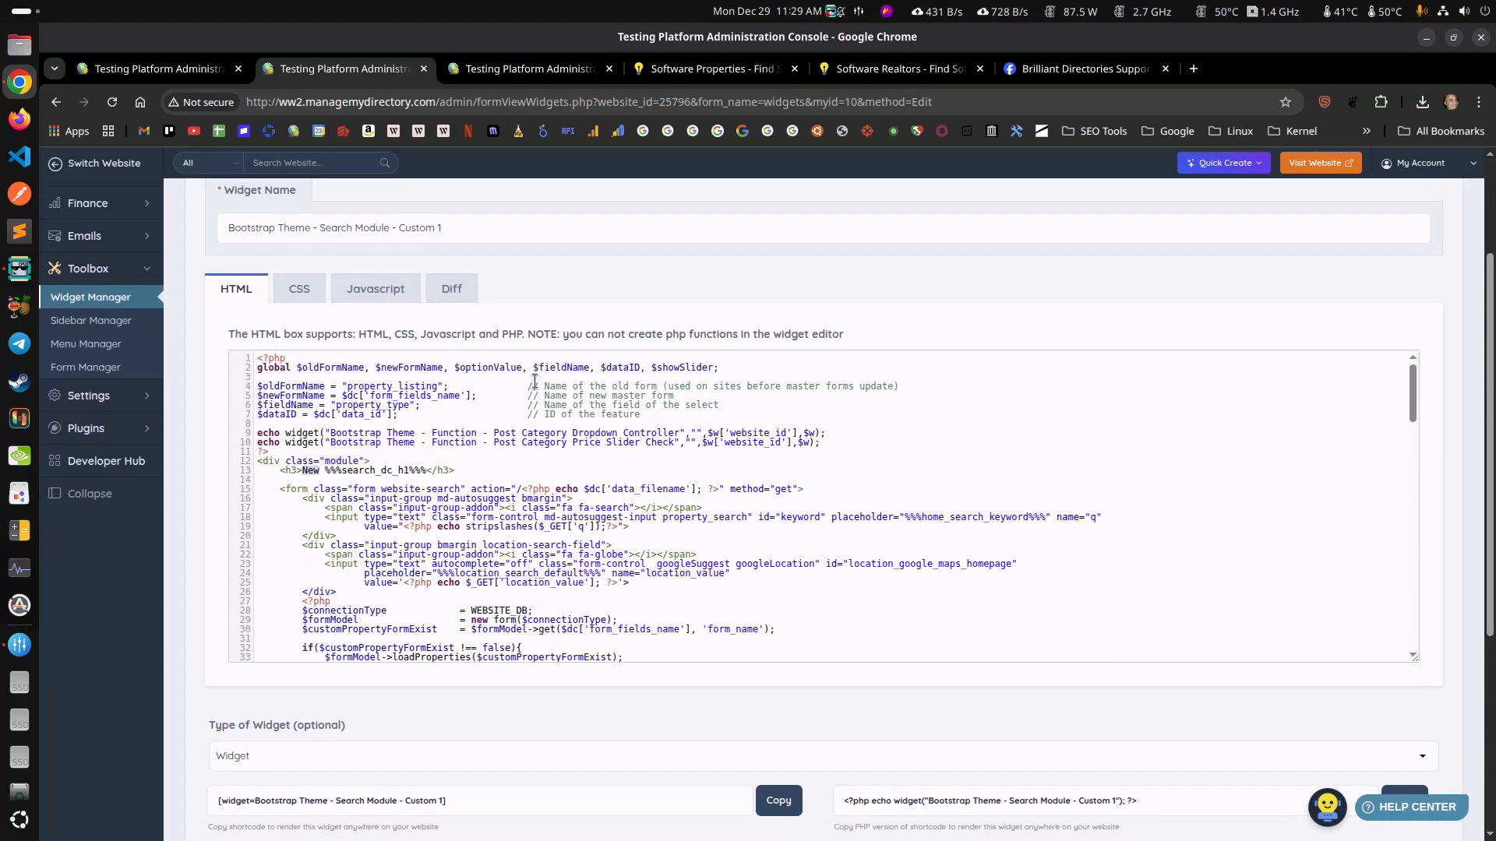
{"action": "scroll", "coordinate": [685, 349], "scroll_direction": "up", "scroll_amount": 3}
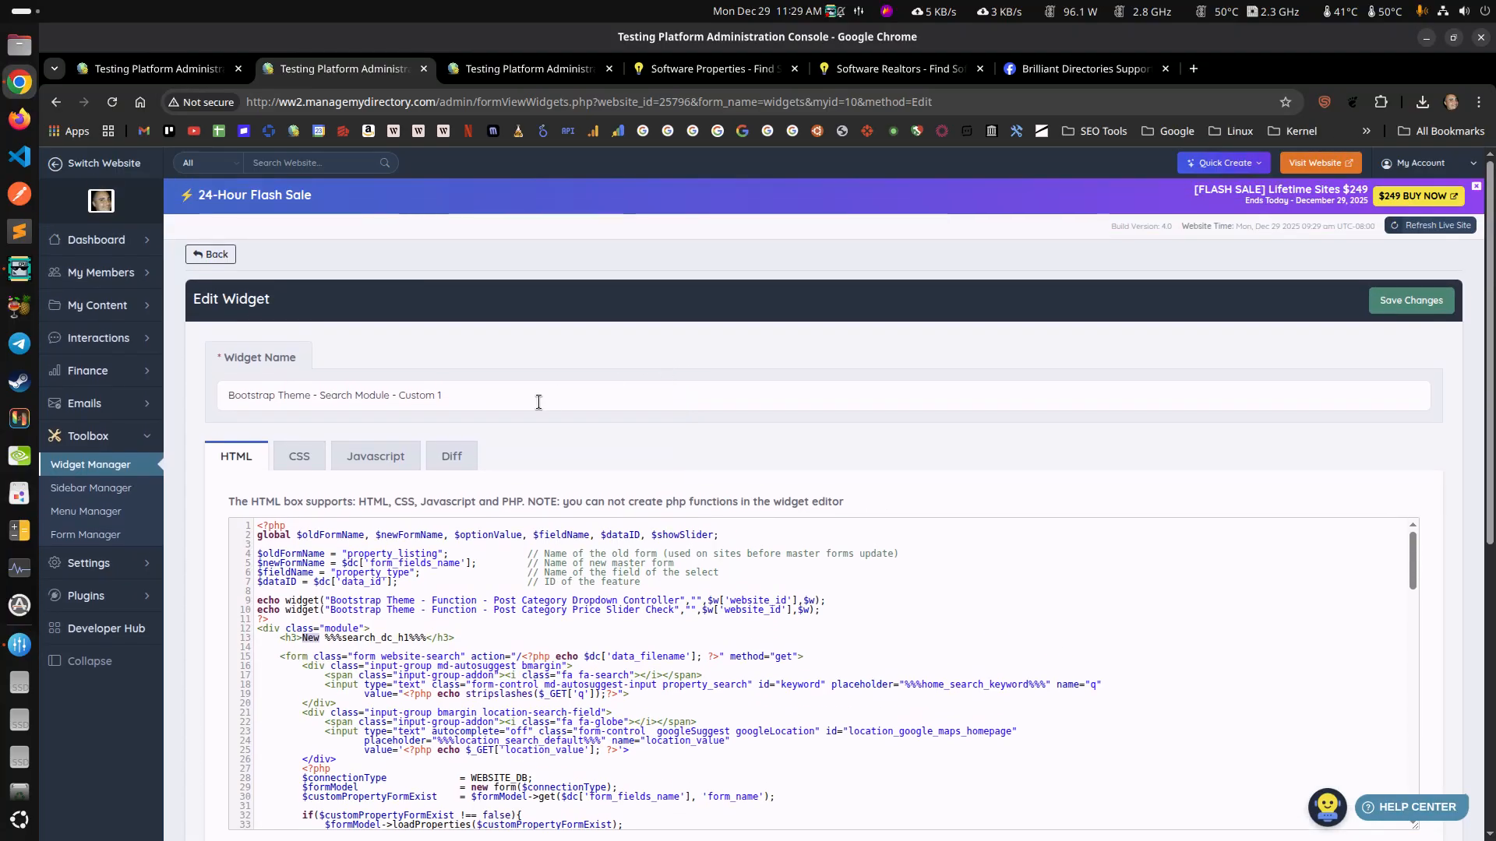
Check the Sidebar To Use and Sidebar Search Module settings of the Realtor post type
{"action": "left_click", "coordinate": [529, 68]}
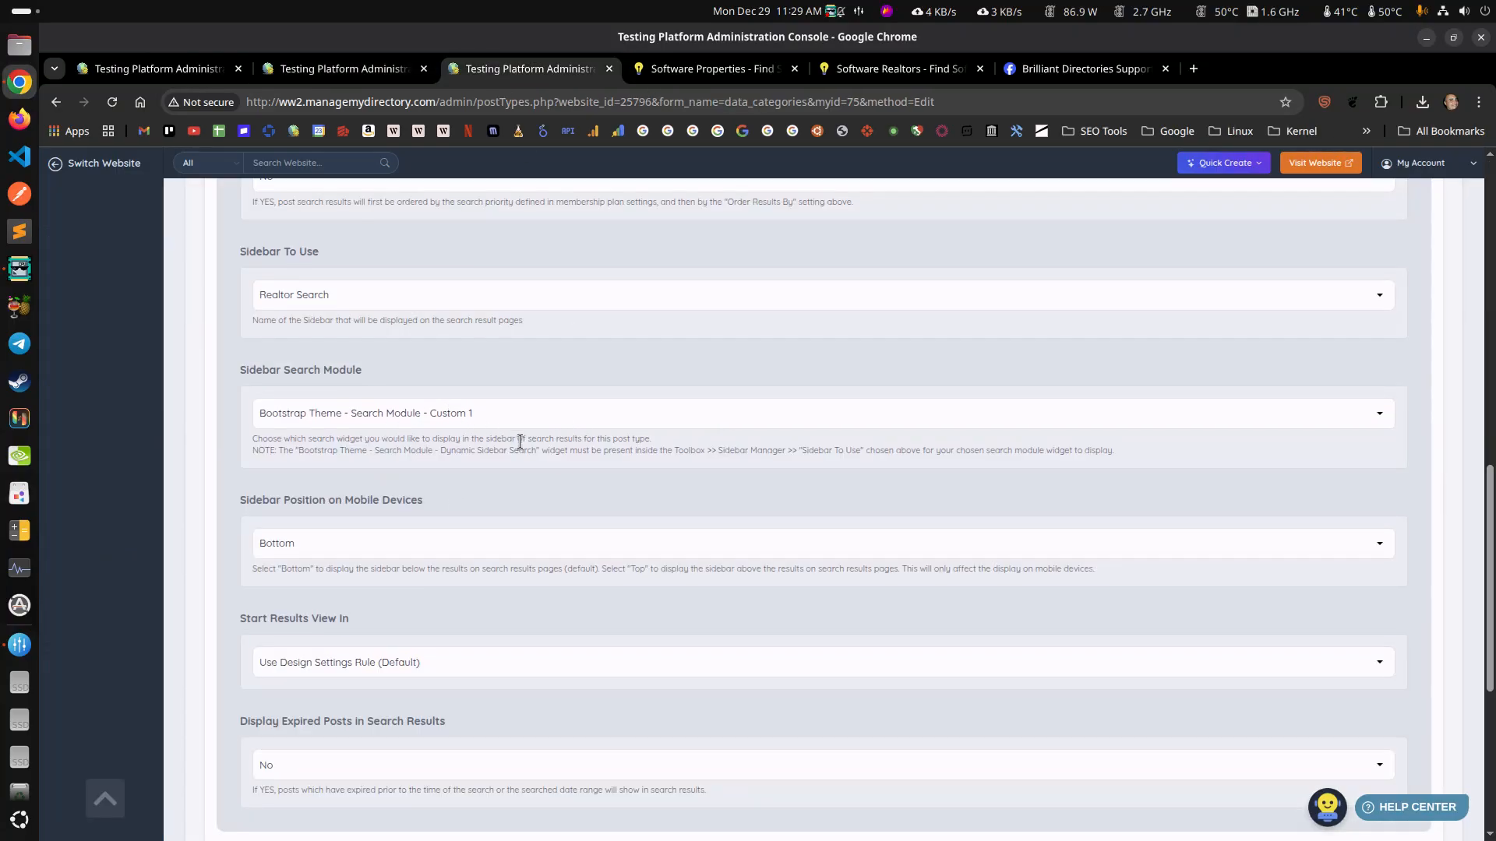
{"action": "scroll", "coordinate": [520, 442], "scroll_direction": "up", "scroll_amount": 11}
{"action": "scroll", "coordinate": [423, 531], "scroll_direction": "down", "scroll_amount": 8}
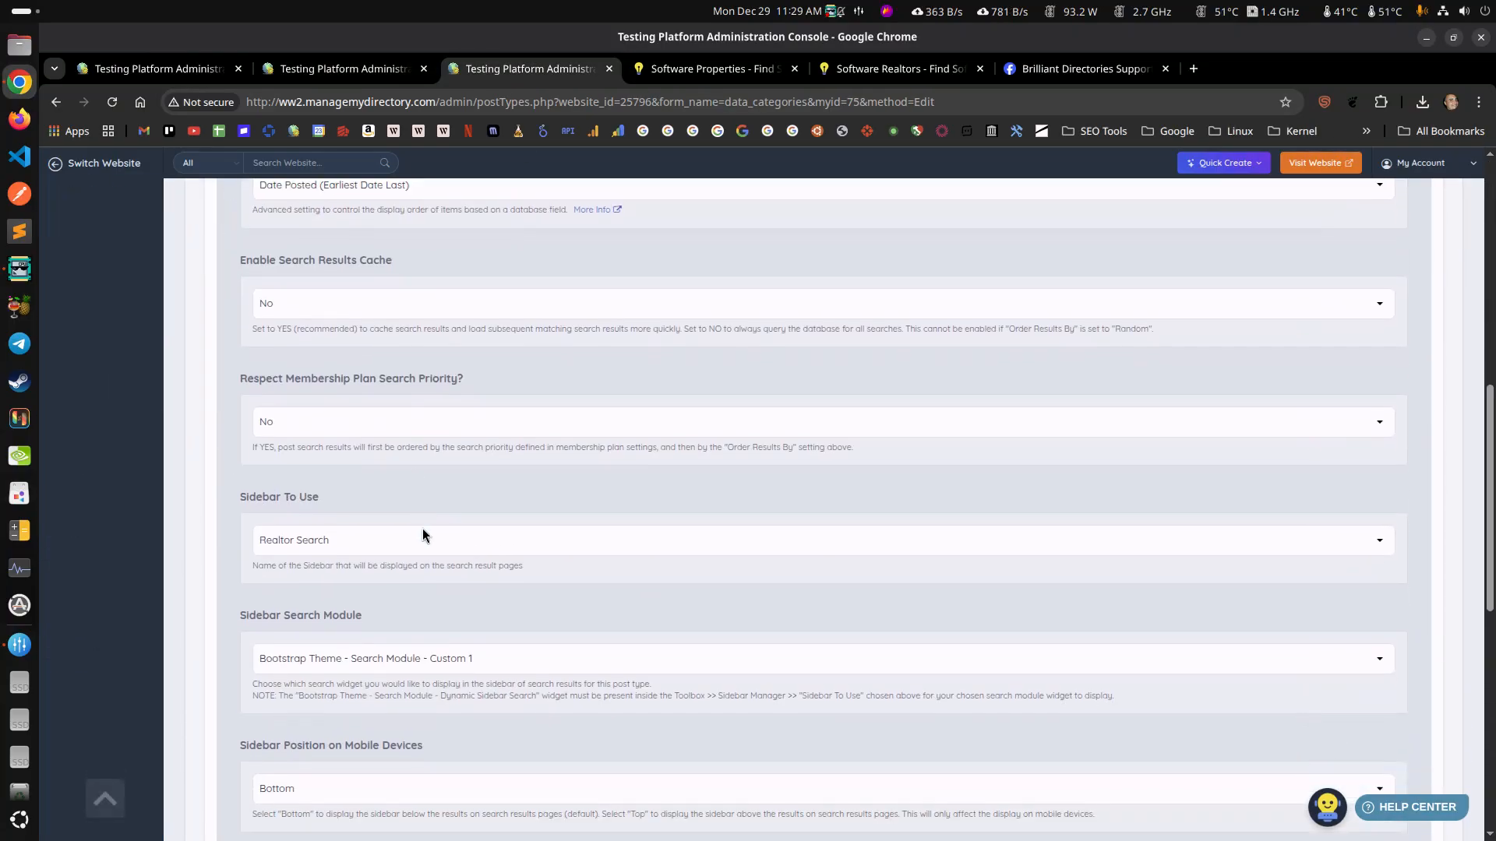
{"action": "scroll", "coordinate": [422, 535], "scroll_direction": "down", "scroll_amount": 3}
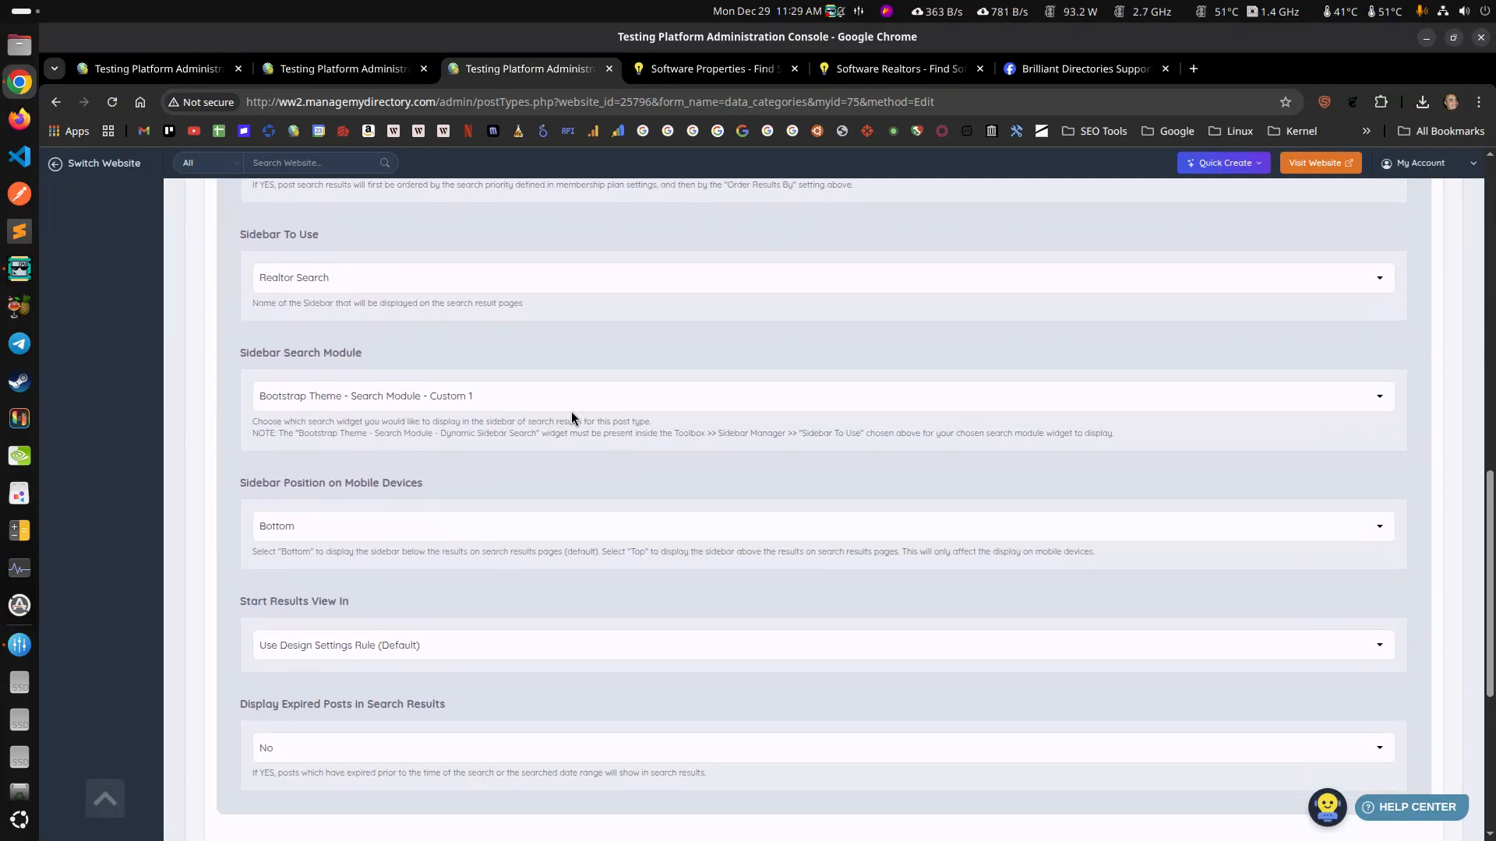
Reload the live Property Listings page and view the Realtor Listings page's search module
{"action": "left_click", "coordinate": [685, 70]}
{"action": "key", "text": "ctrl+r"}
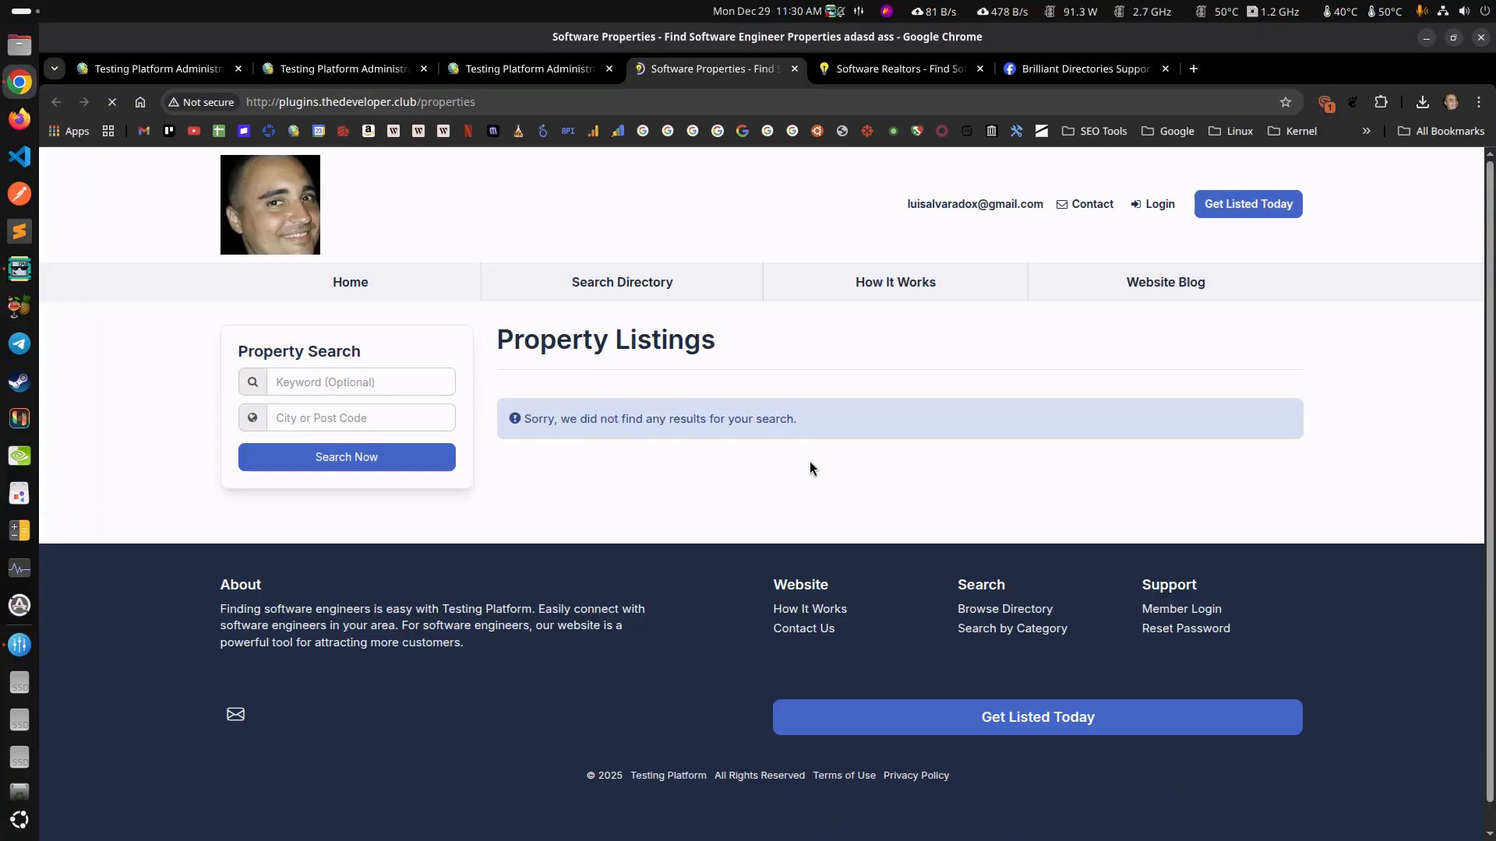
{"action": "left_click", "coordinate": [851, 77]}
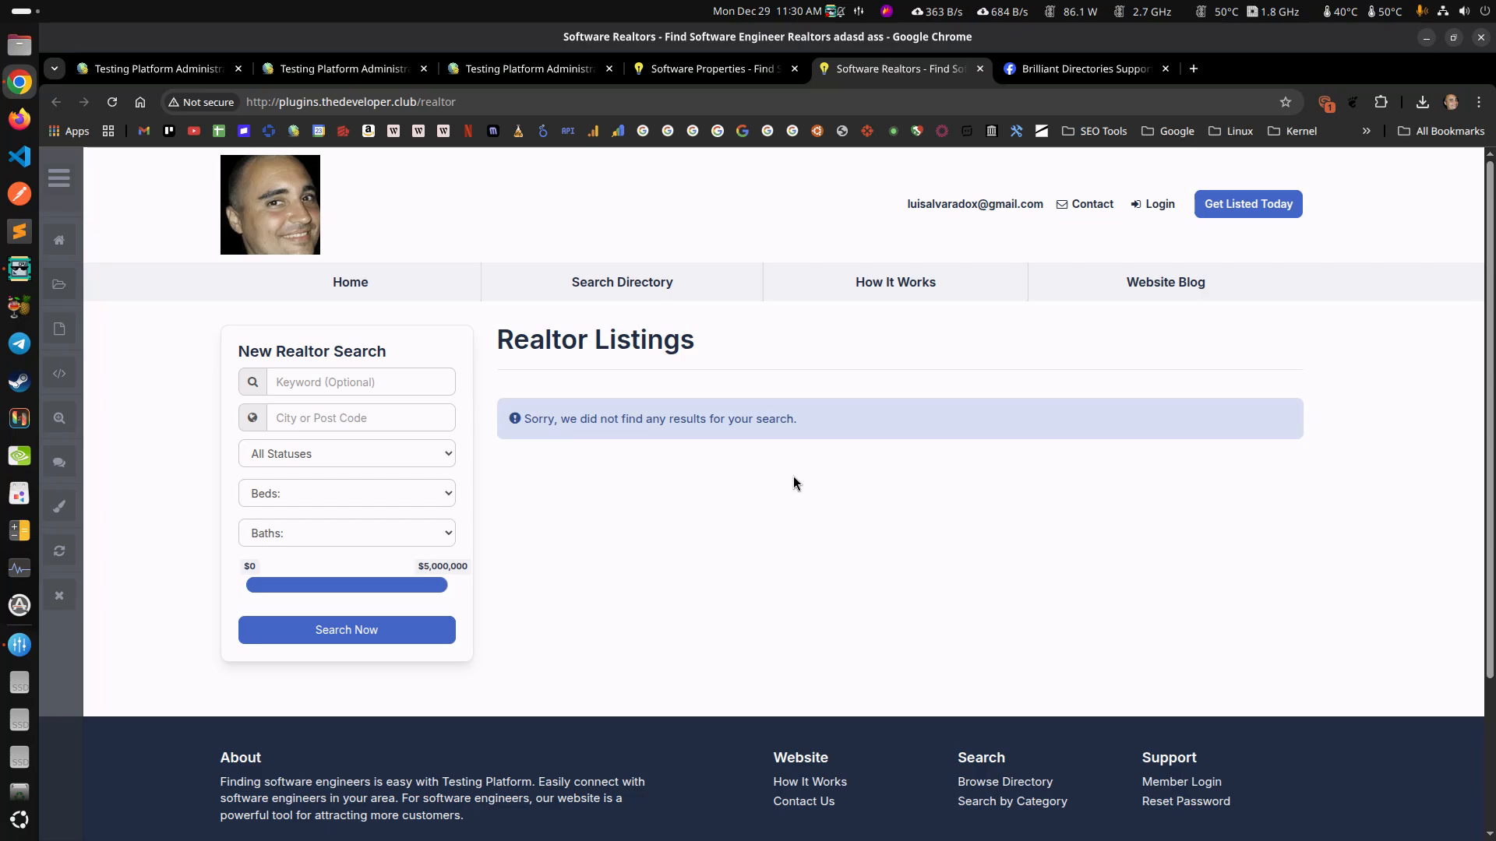
Return to the Bootstrap Theme - Search Module - Custom 1 widget and read through its HTML code to the end
{"action": "left_click", "coordinate": [537, 76]}
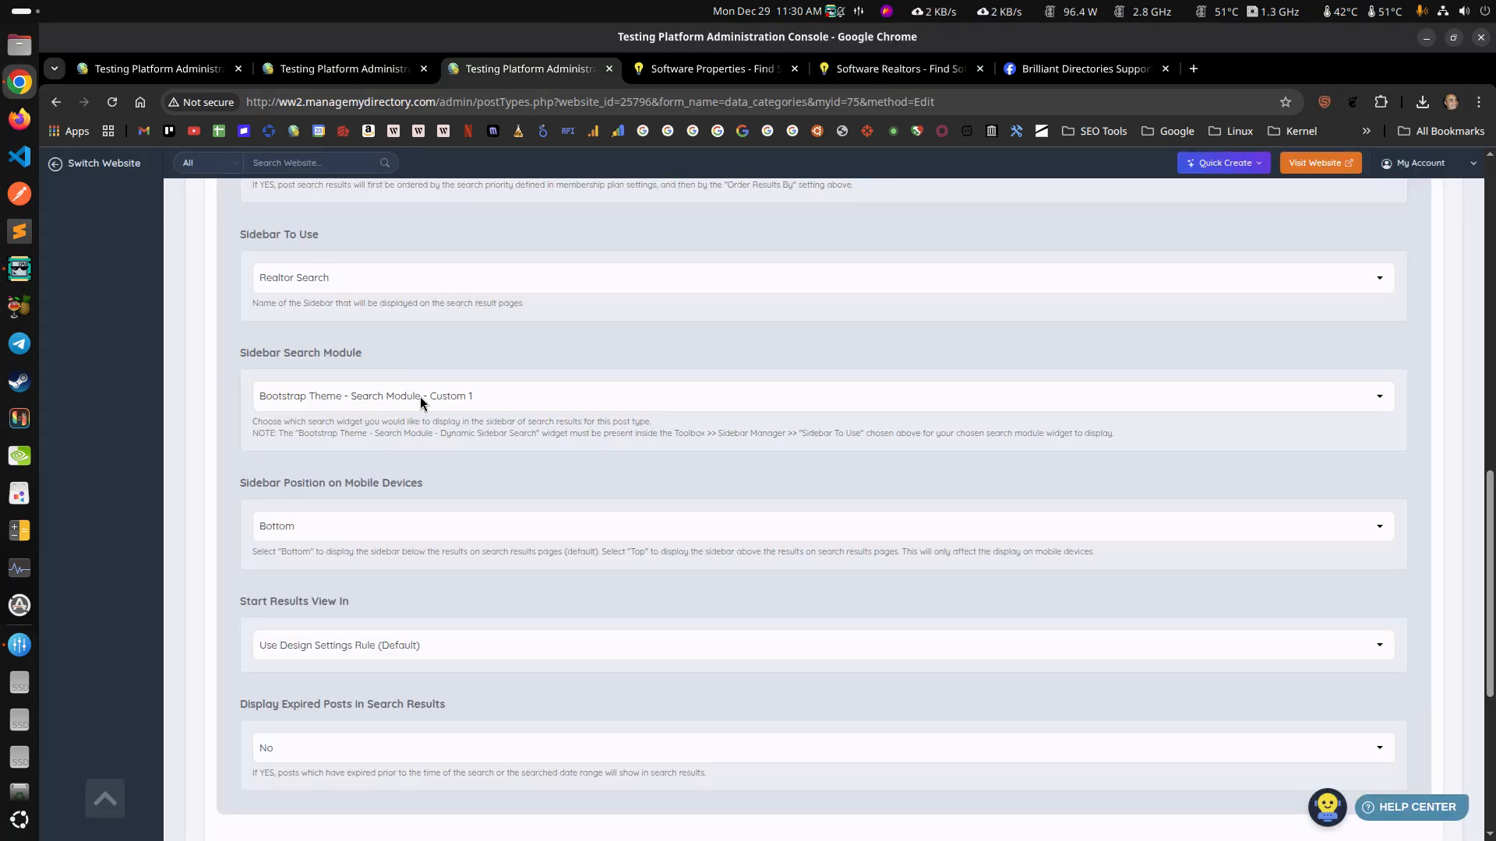
{"action": "left_click", "coordinate": [343, 69]}
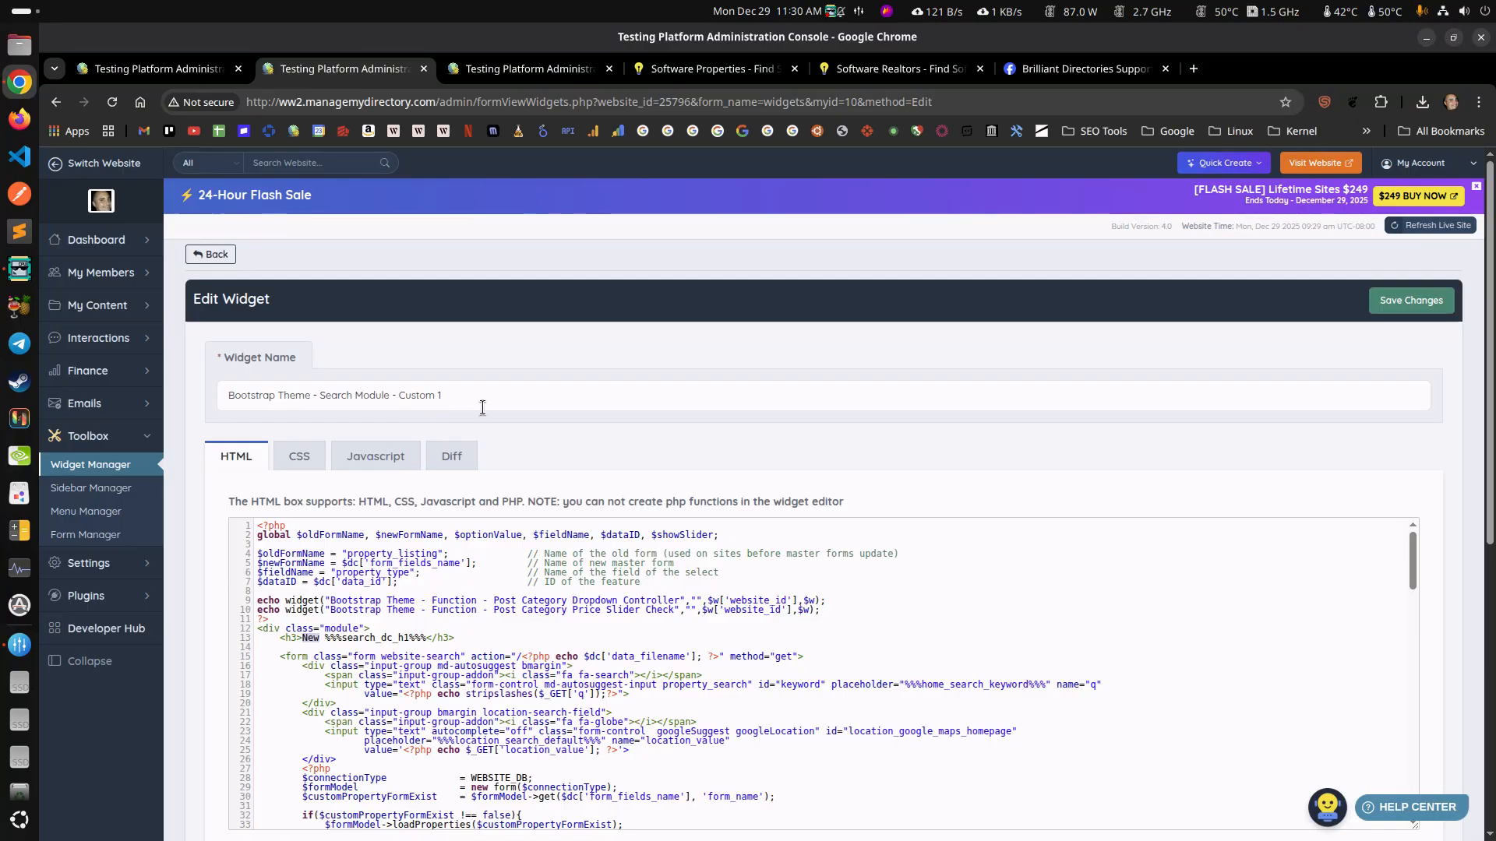
{"action": "scroll", "coordinate": [587, 472], "scroll_direction": "down", "scroll_amount": 3}
{"action": "scroll", "coordinate": [529, 517], "scroll_direction": "down", "scroll_amount": 10}
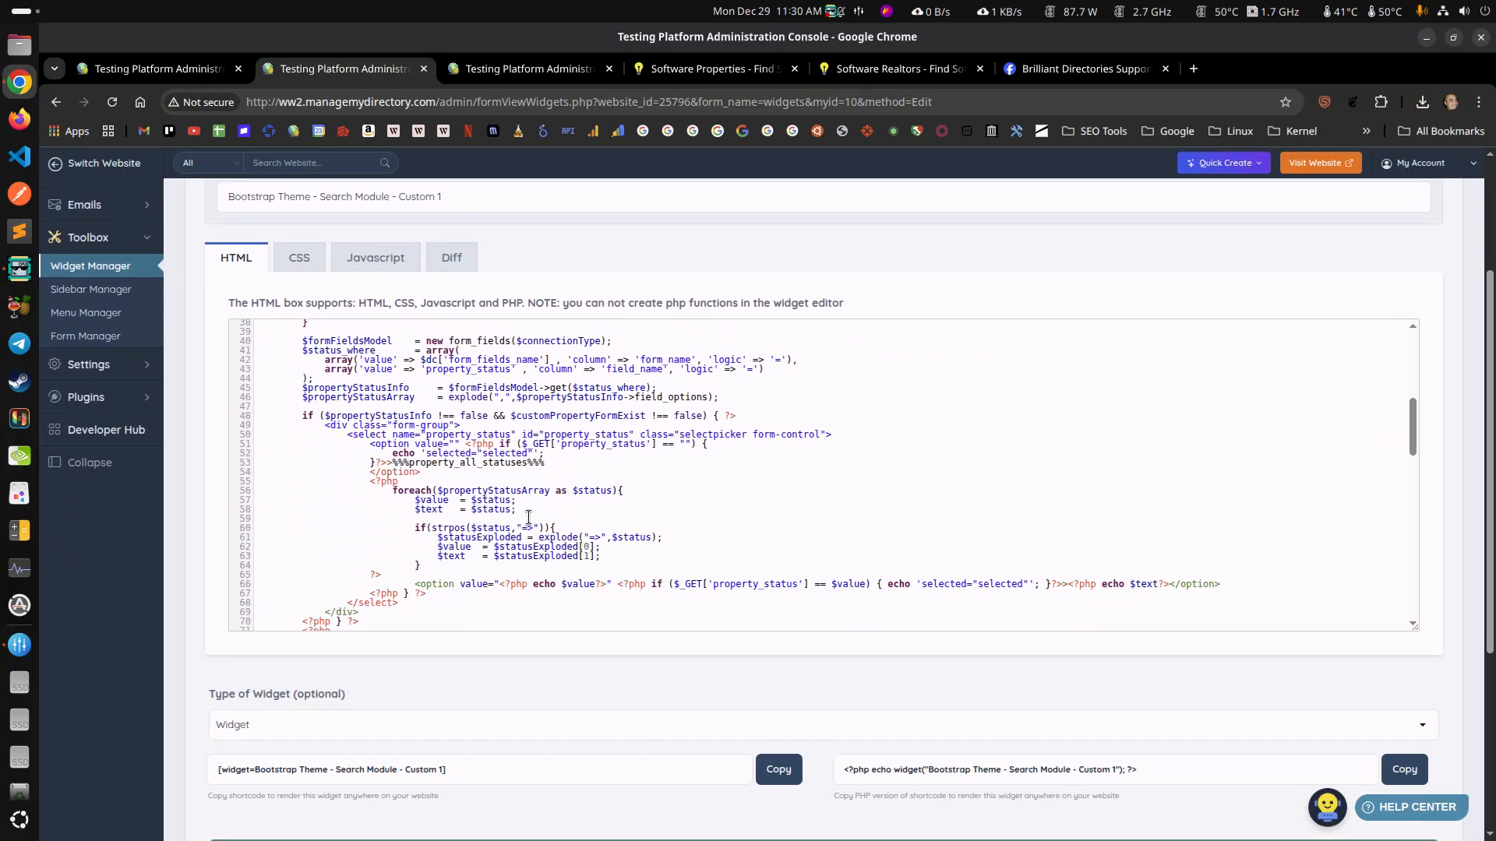
{"action": "scroll", "coordinate": [529, 517], "scroll_direction": "down", "scroll_amount": 3}
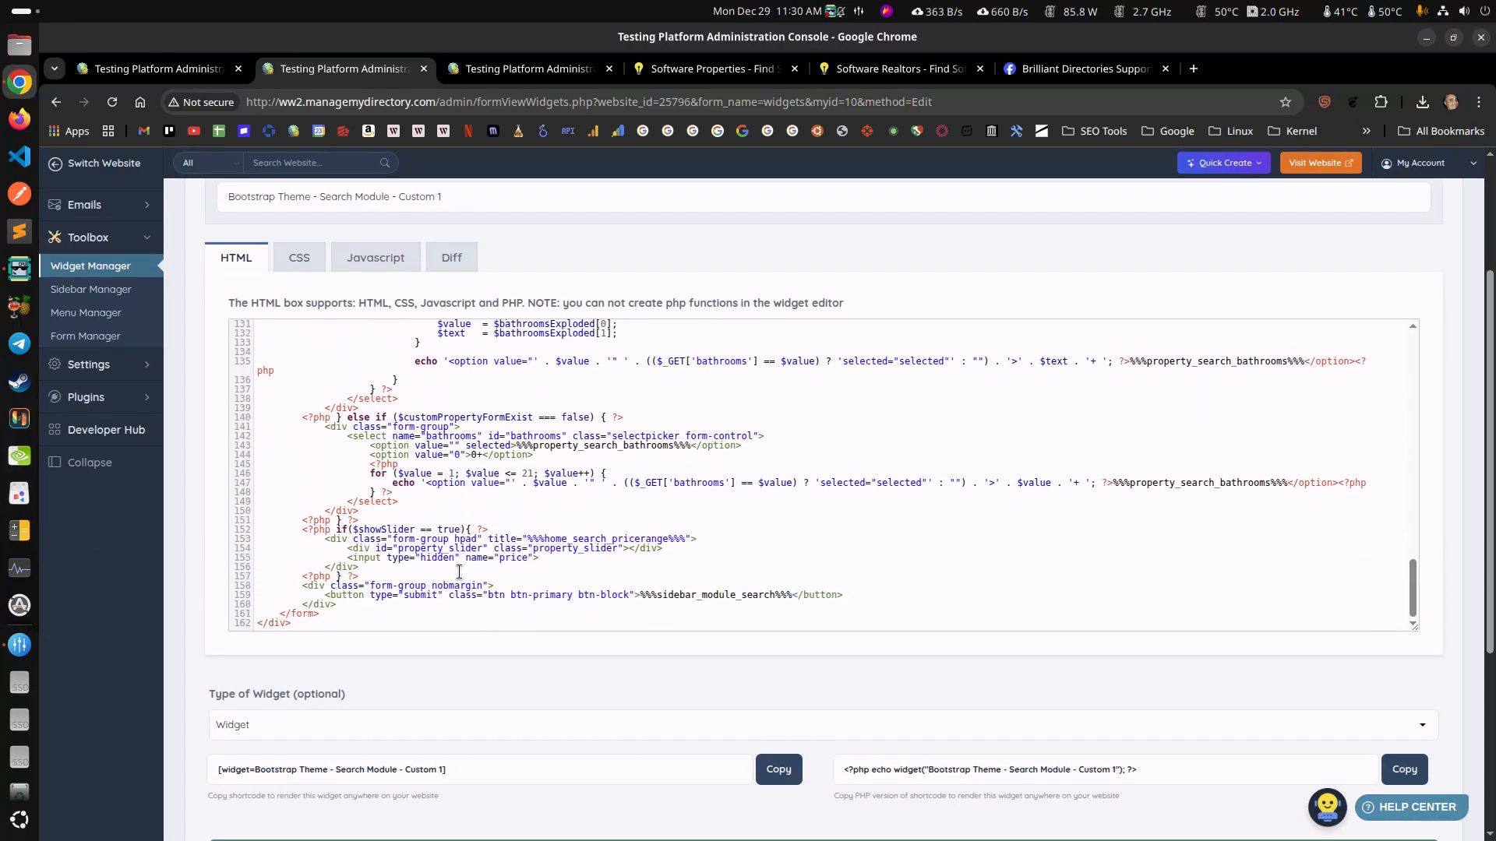
{"action": "scroll", "coordinate": [460, 571], "scroll_direction": "up", "scroll_amount": 6}
{"action": "scroll", "coordinate": [460, 571], "scroll_direction": "up", "scroll_amount": 7}
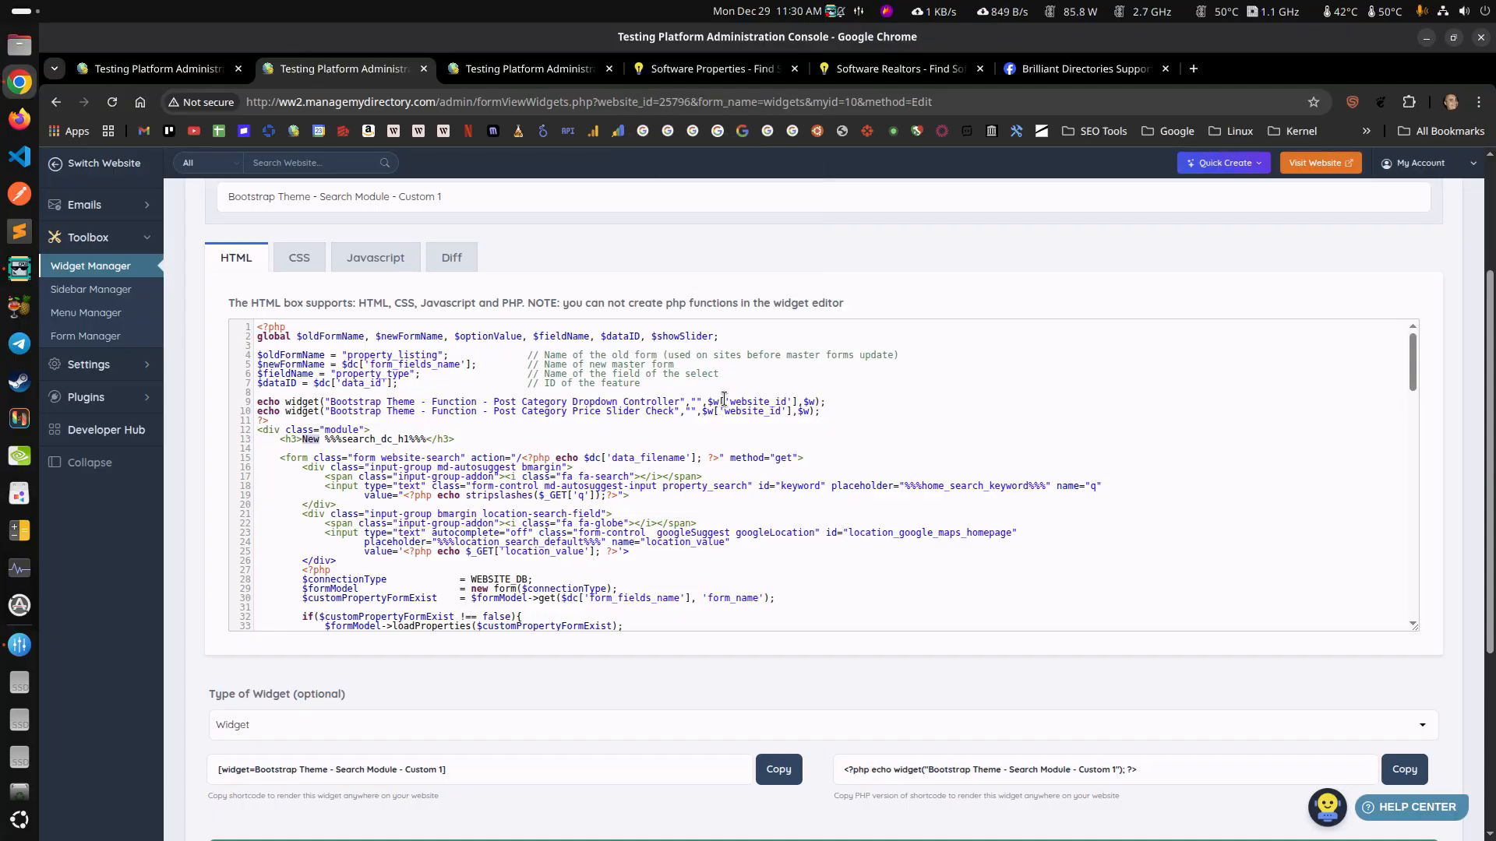
Compare the sidebar search fields on the live Property Listings and Realtor Listings pages
{"action": "left_click", "coordinate": [720, 68]}
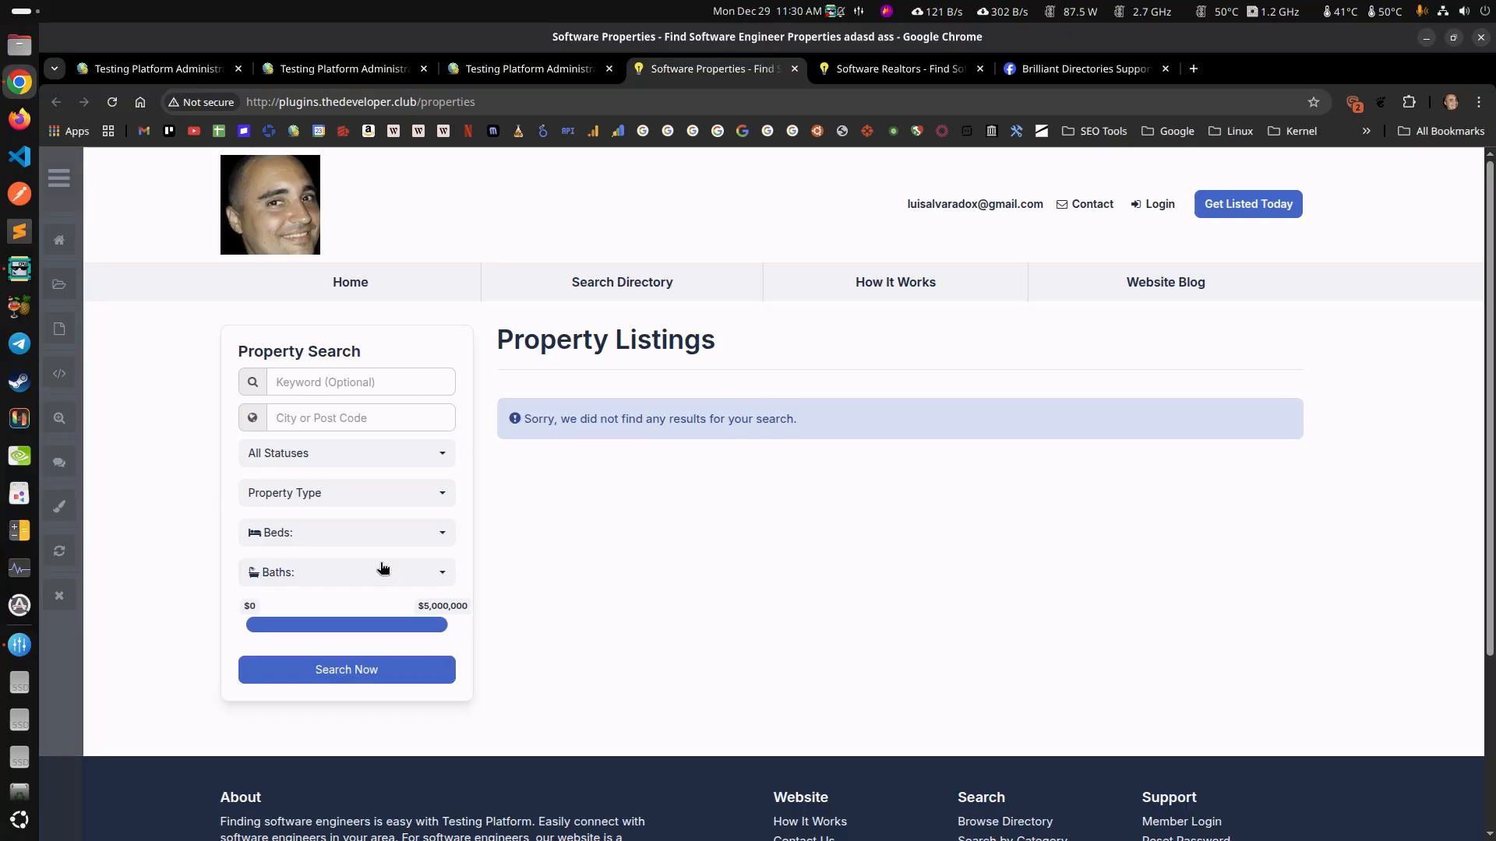
{"action": "left_click", "coordinate": [840, 76]}
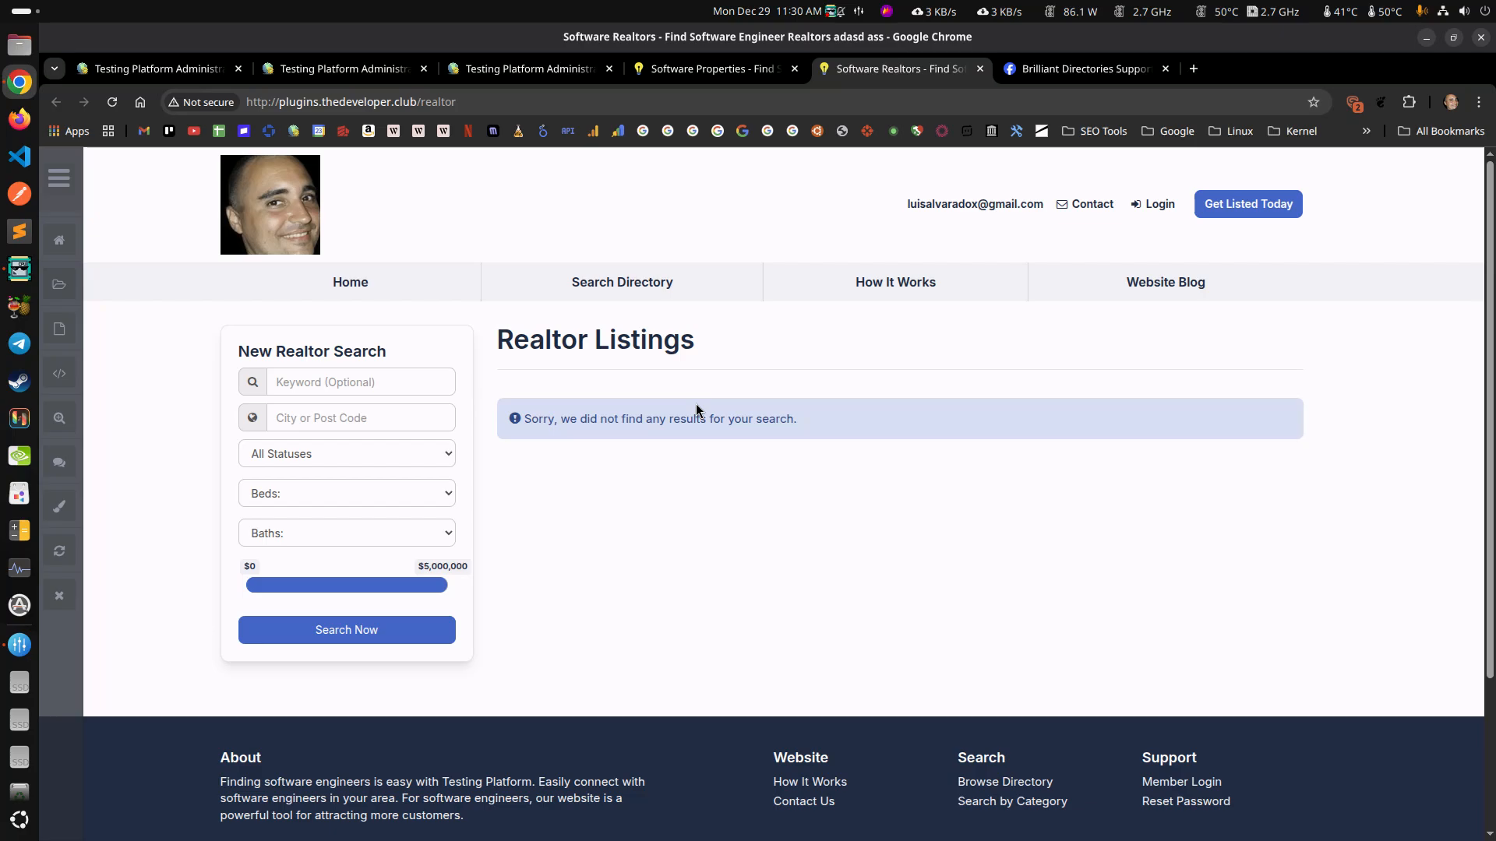
{"action": "left_click", "coordinate": [259, 456]}
{"action": "left_click", "coordinate": [259, 456]}
{"action": "left_click", "coordinate": [258, 456]}
{"action": "left_click", "coordinate": [259, 456]}
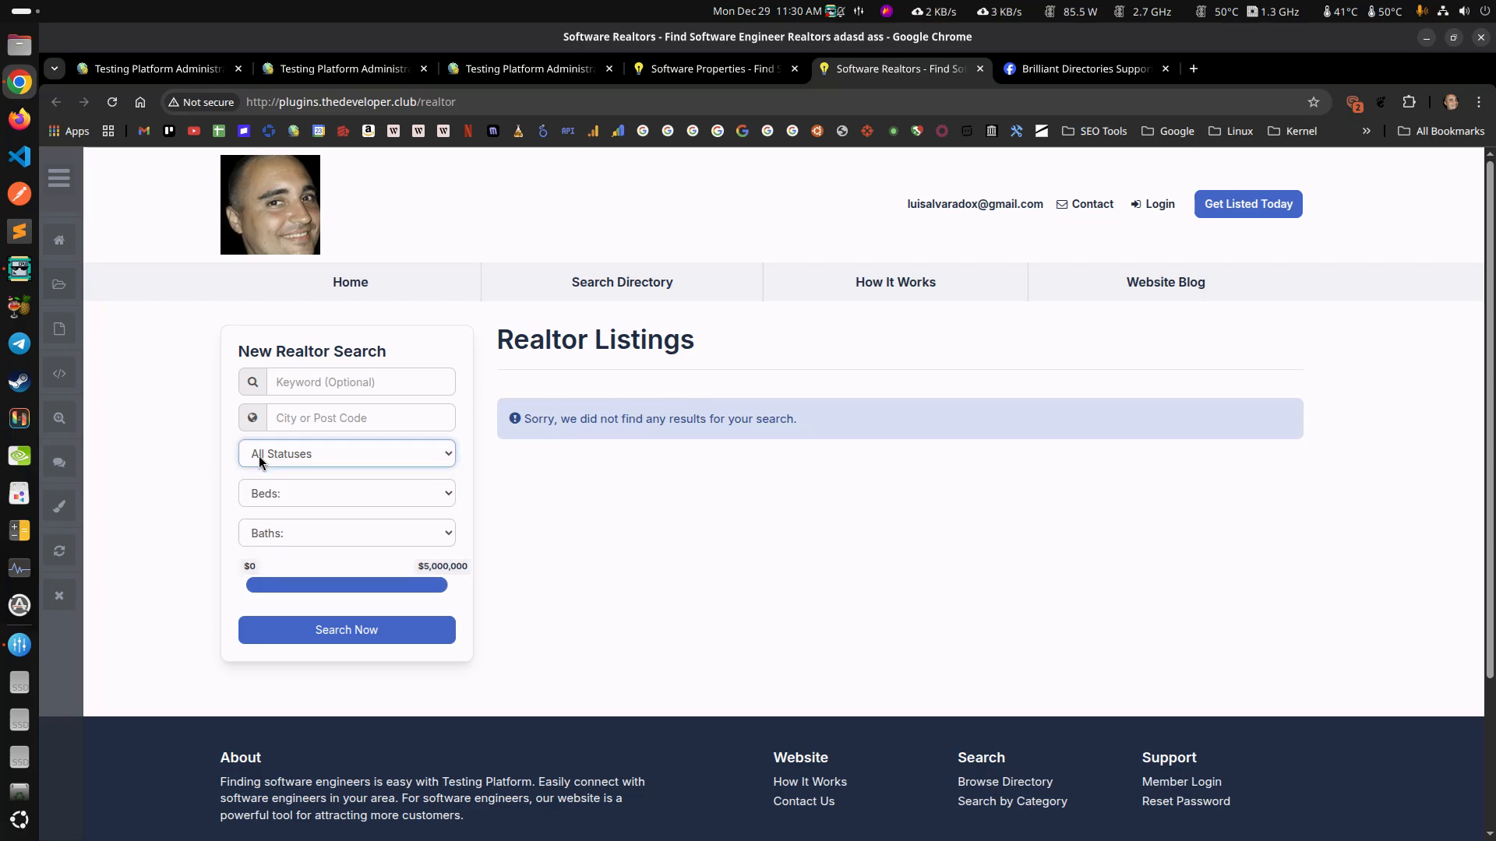
{"action": "key", "text": "ctrl+Page_Up"}
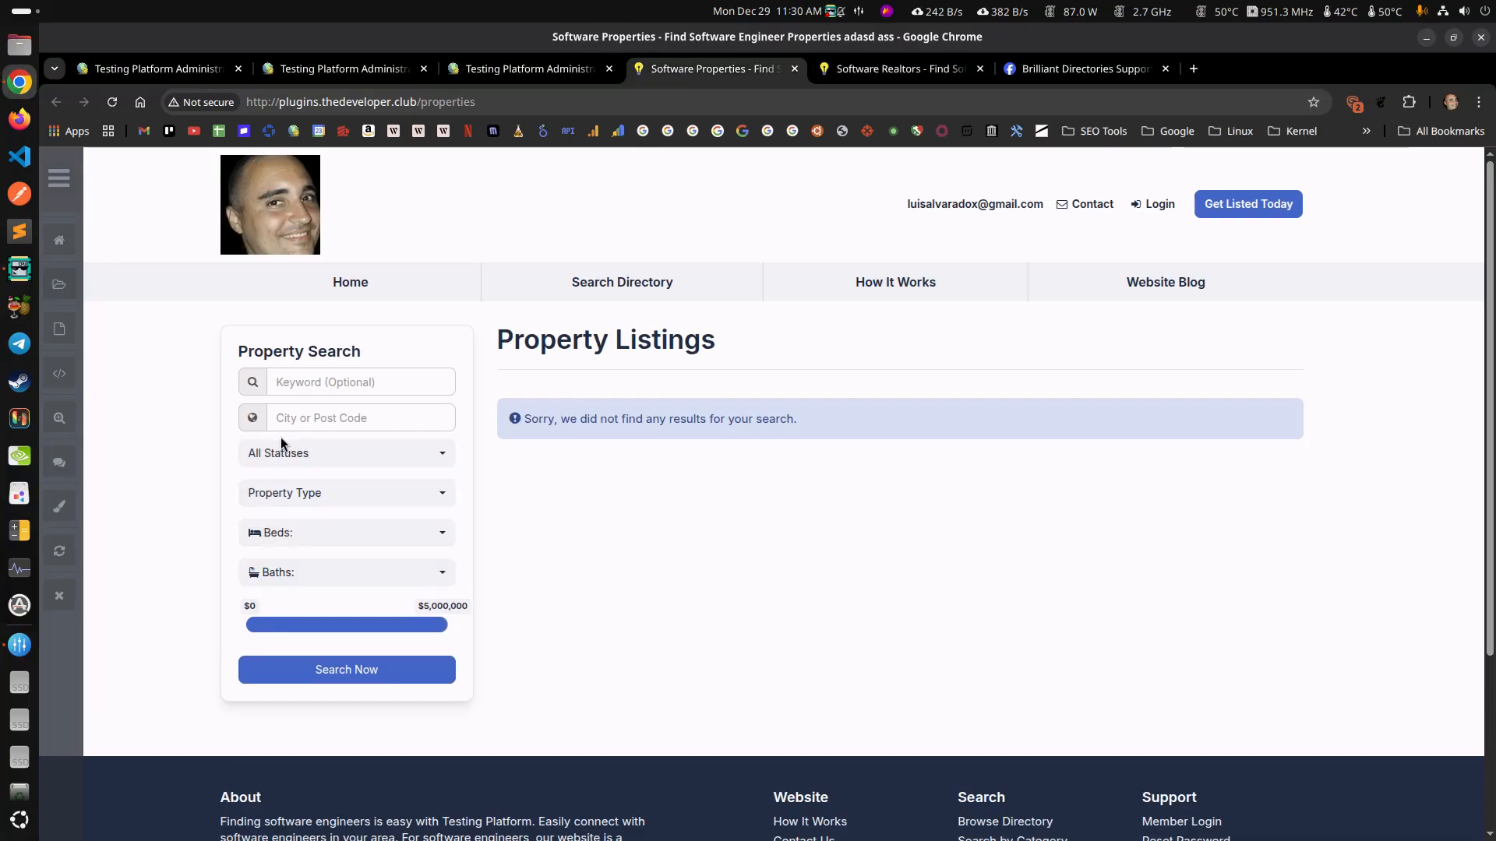
{"action": "left_click", "coordinate": [869, 66]}
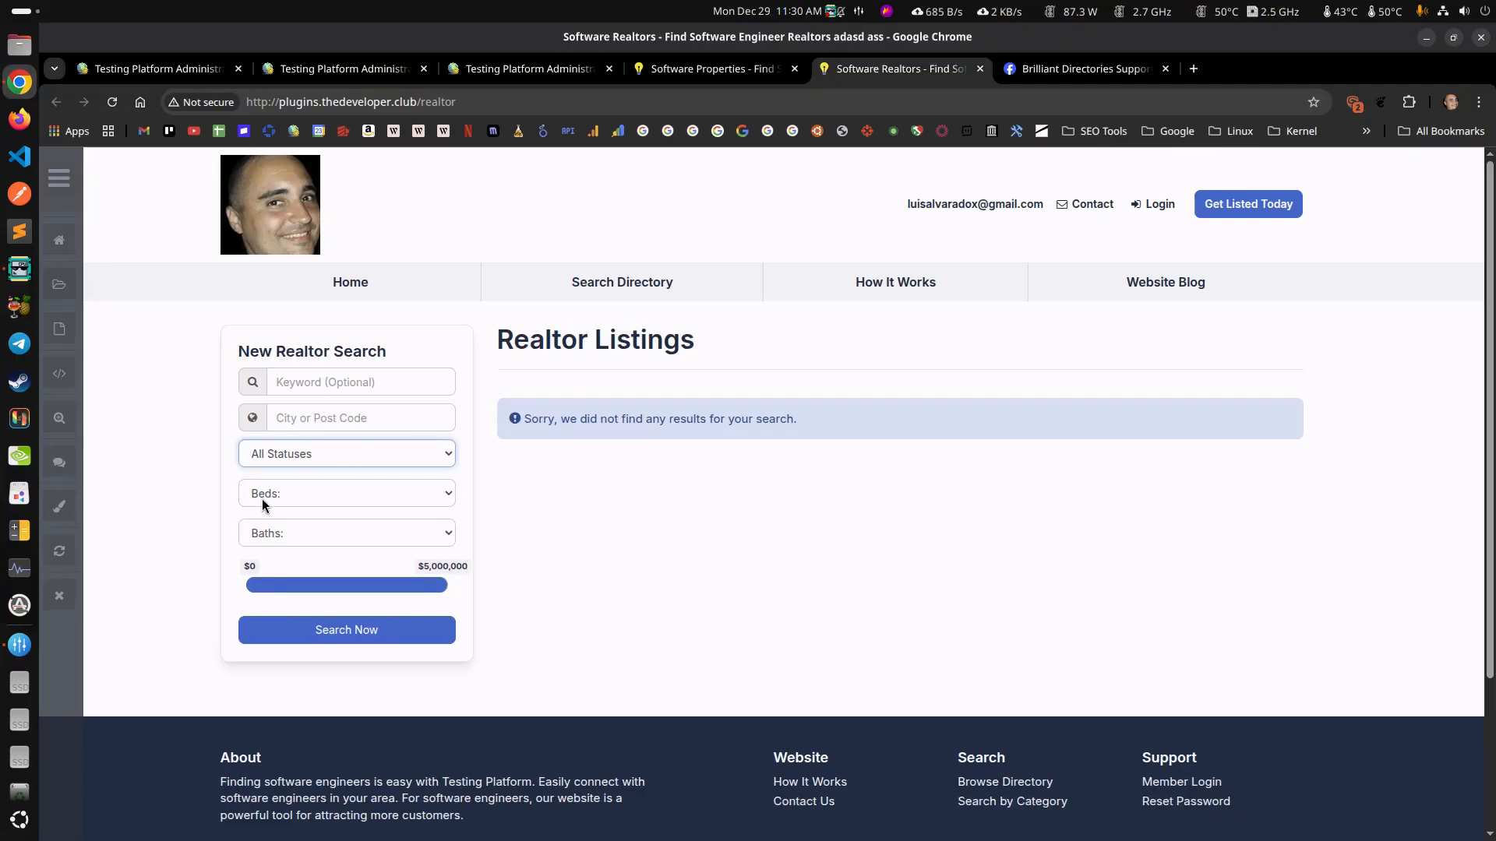
{"action": "left_click", "coordinate": [583, 511]}
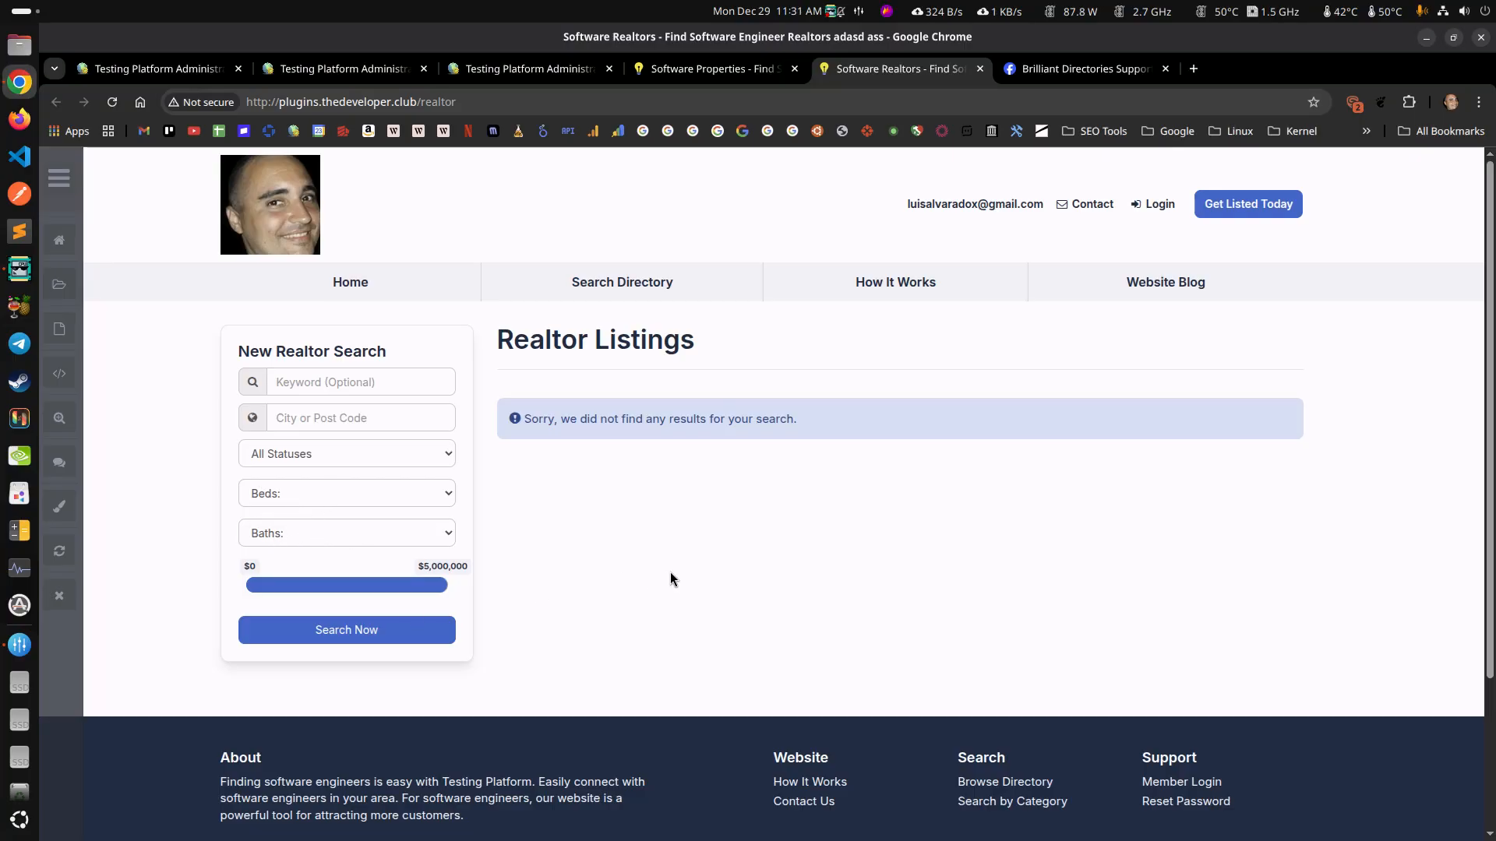
Inspect the options of the status, beds and baths filters in the New Realtor Search form without changing them
{"action": "left_click", "coordinate": [362, 457]}
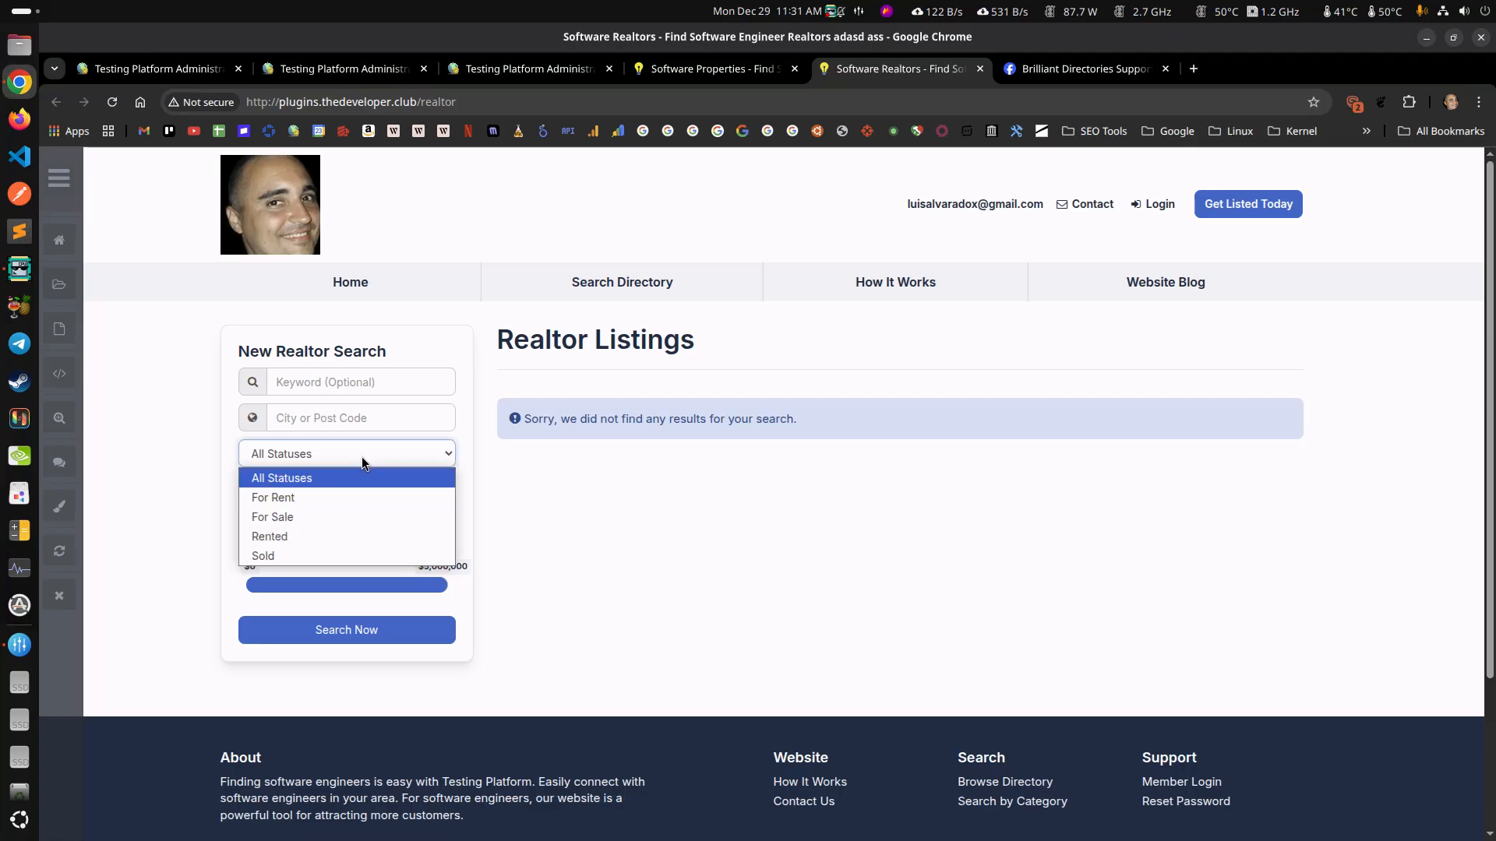
{"action": "left_click", "coordinate": [359, 457]}
{"action": "left_click", "coordinate": [316, 497]}
{"action": "left_click", "coordinate": [317, 497]}
{"action": "left_click", "coordinate": [300, 536]}
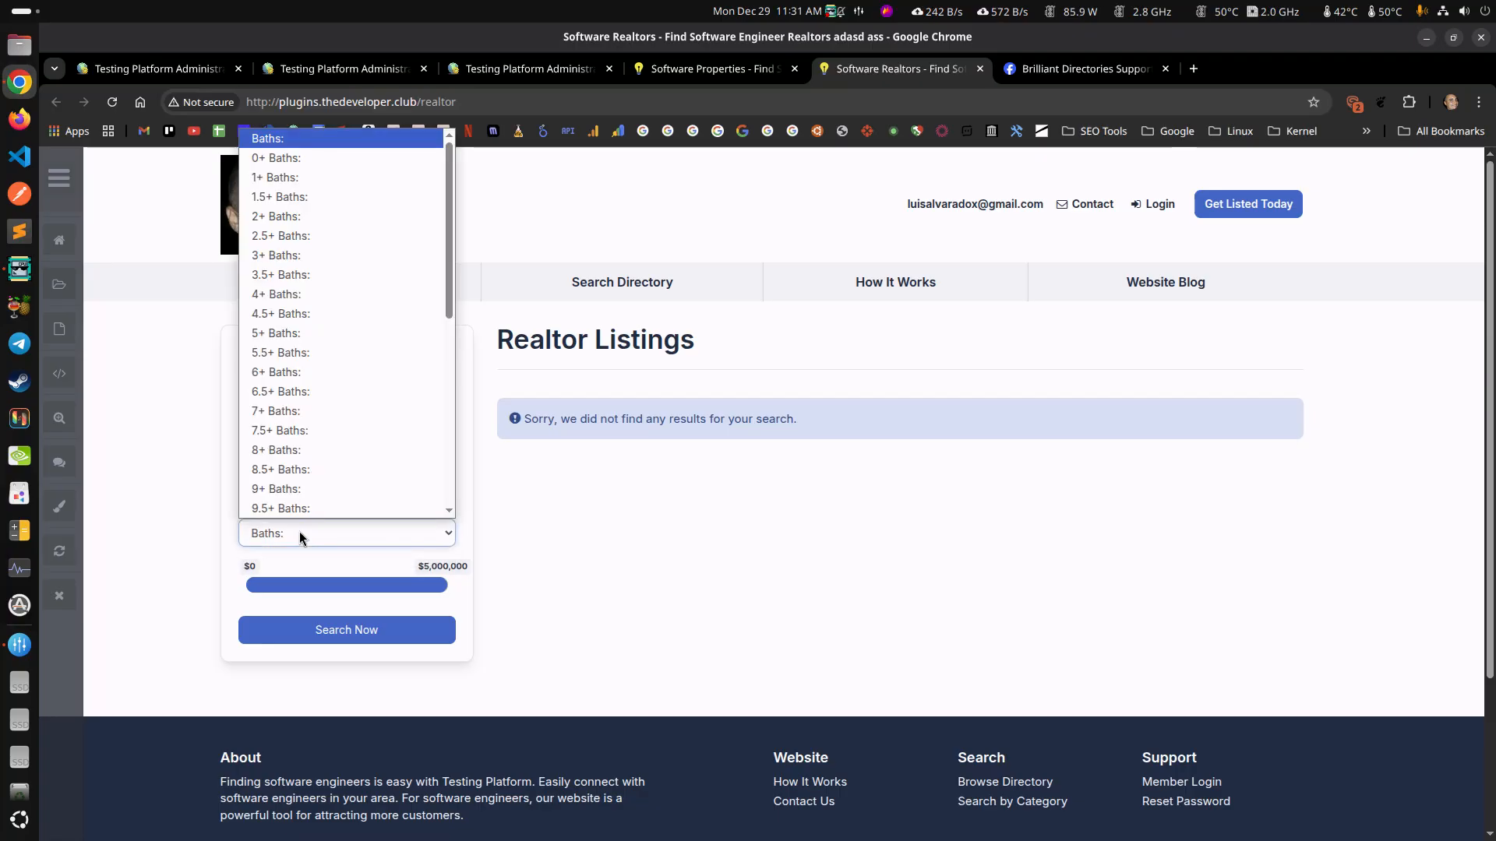
{"action": "left_click", "coordinate": [300, 536]}
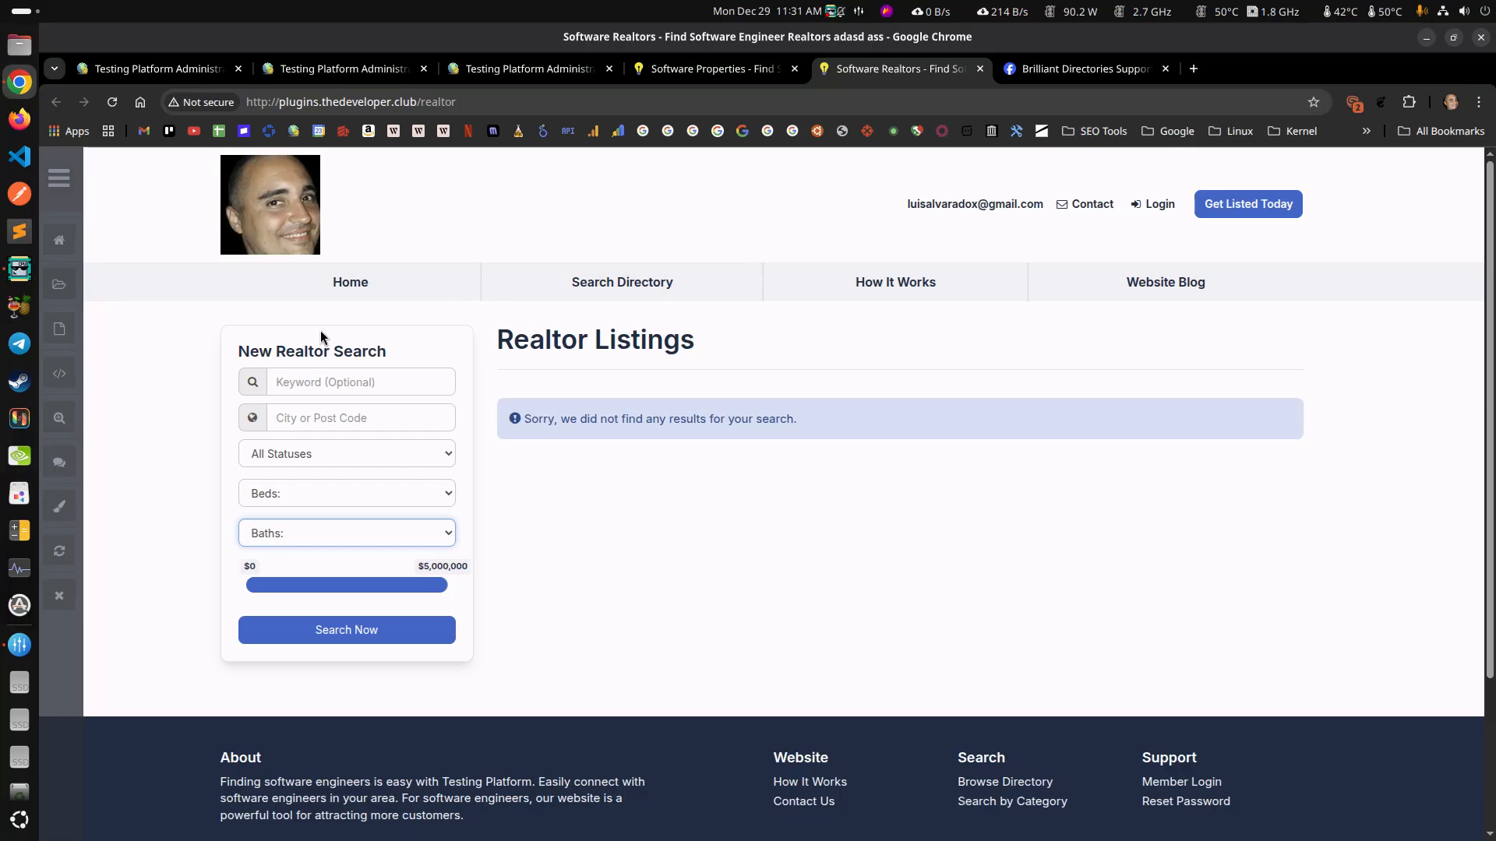
Return to the Realtor post type's Search Results Design settings and look over the upper part of the page
{"action": "left_click", "coordinate": [492, 71]}
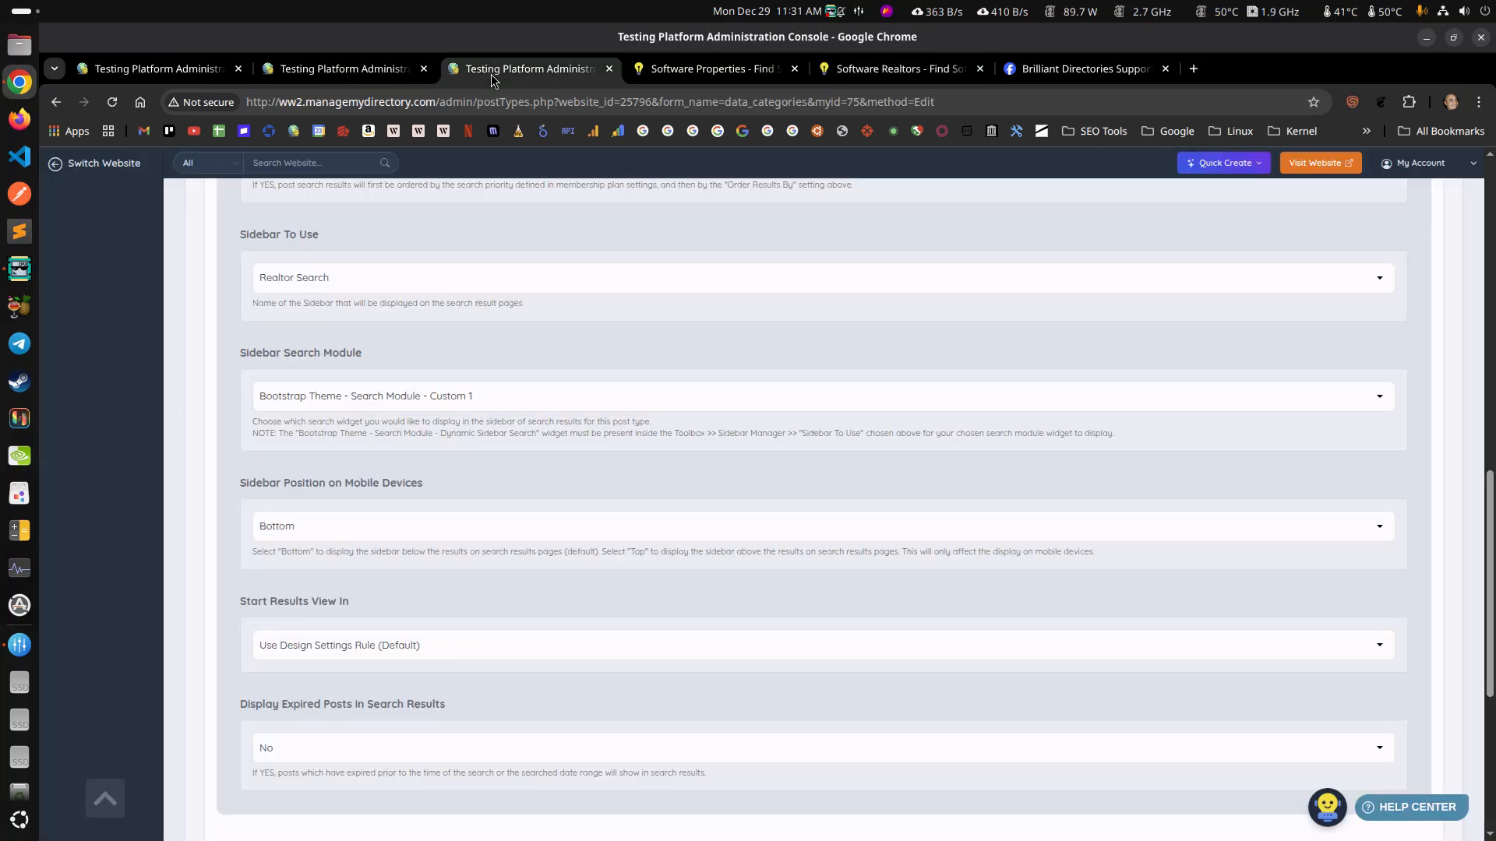
{"action": "scroll", "coordinate": [150, 470], "scroll_direction": "up", "scroll_amount": 5}
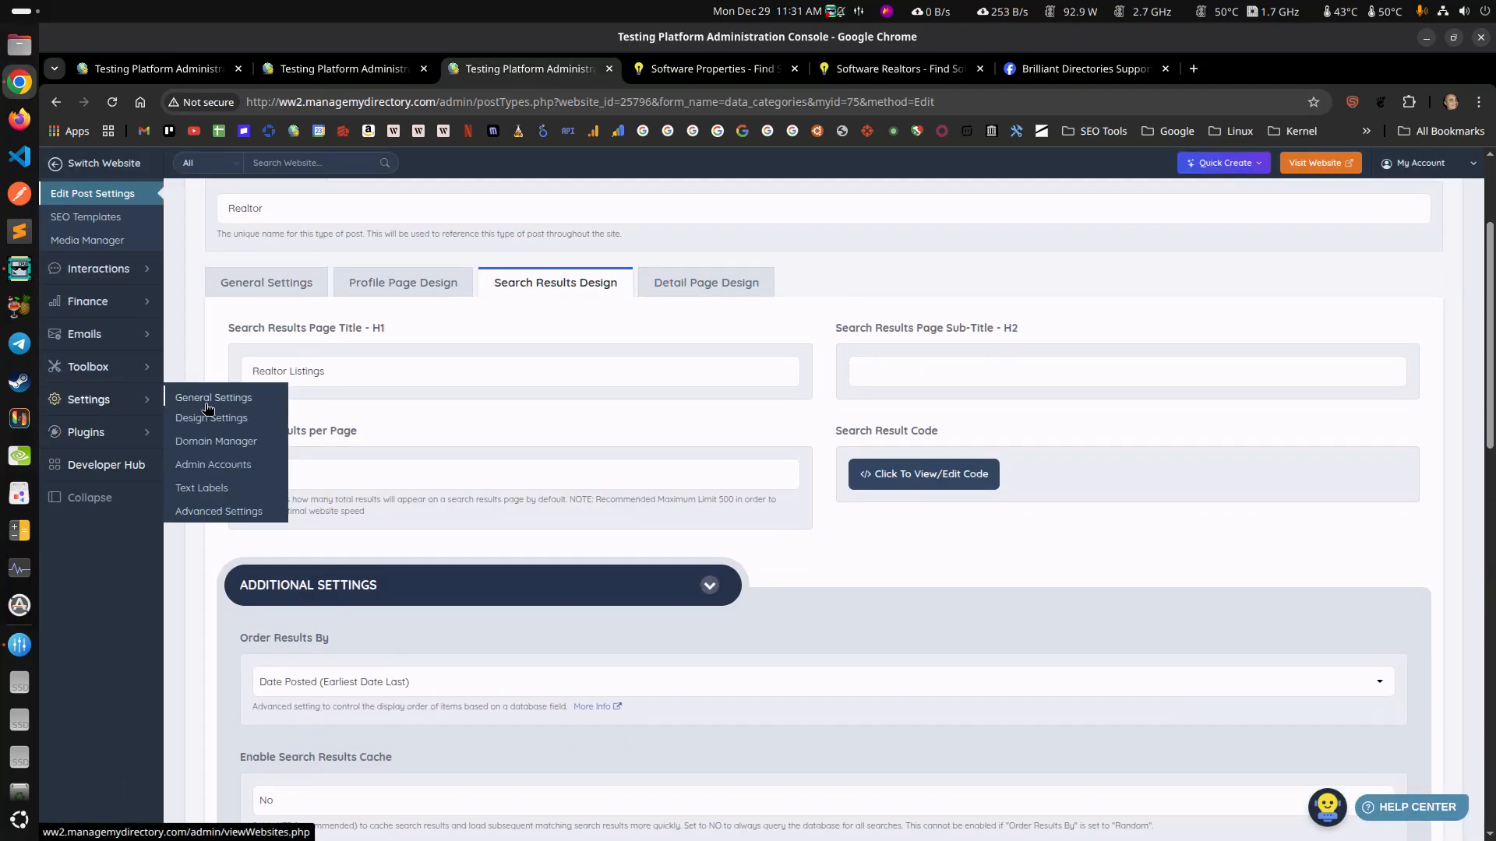
{"action": "mouse_move", "coordinate": [88, 365]}
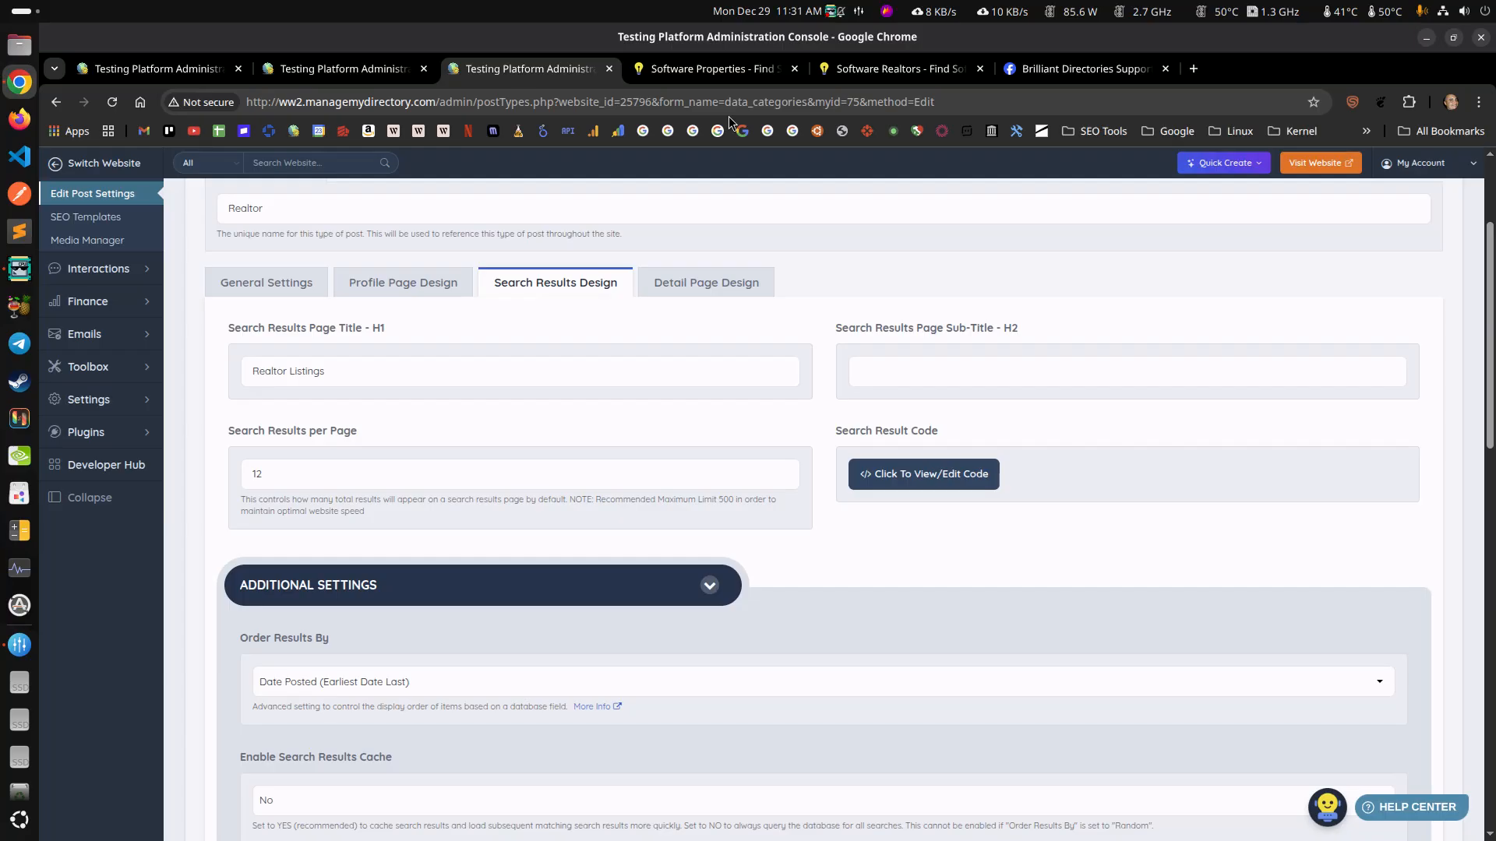
View the live Realtor Listings page, and return to the HTML code of the Bootstrap Theme - Search Module - Custom 1 widget
{"action": "left_click", "coordinate": [886, 78]}
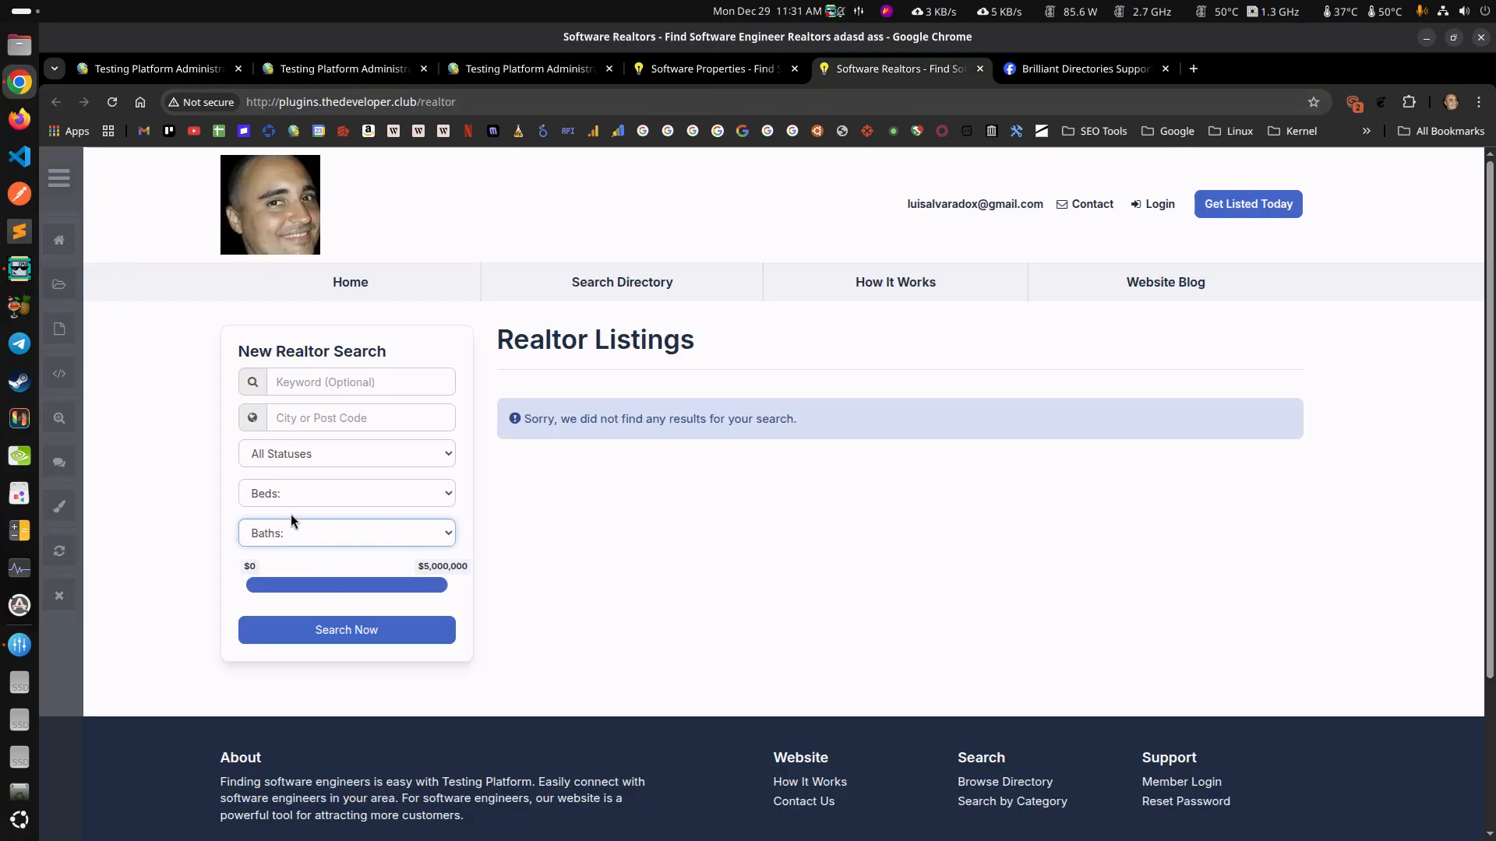
{"action": "left_click", "coordinate": [555, 70]}
{"action": "left_click", "coordinate": [343, 68]}
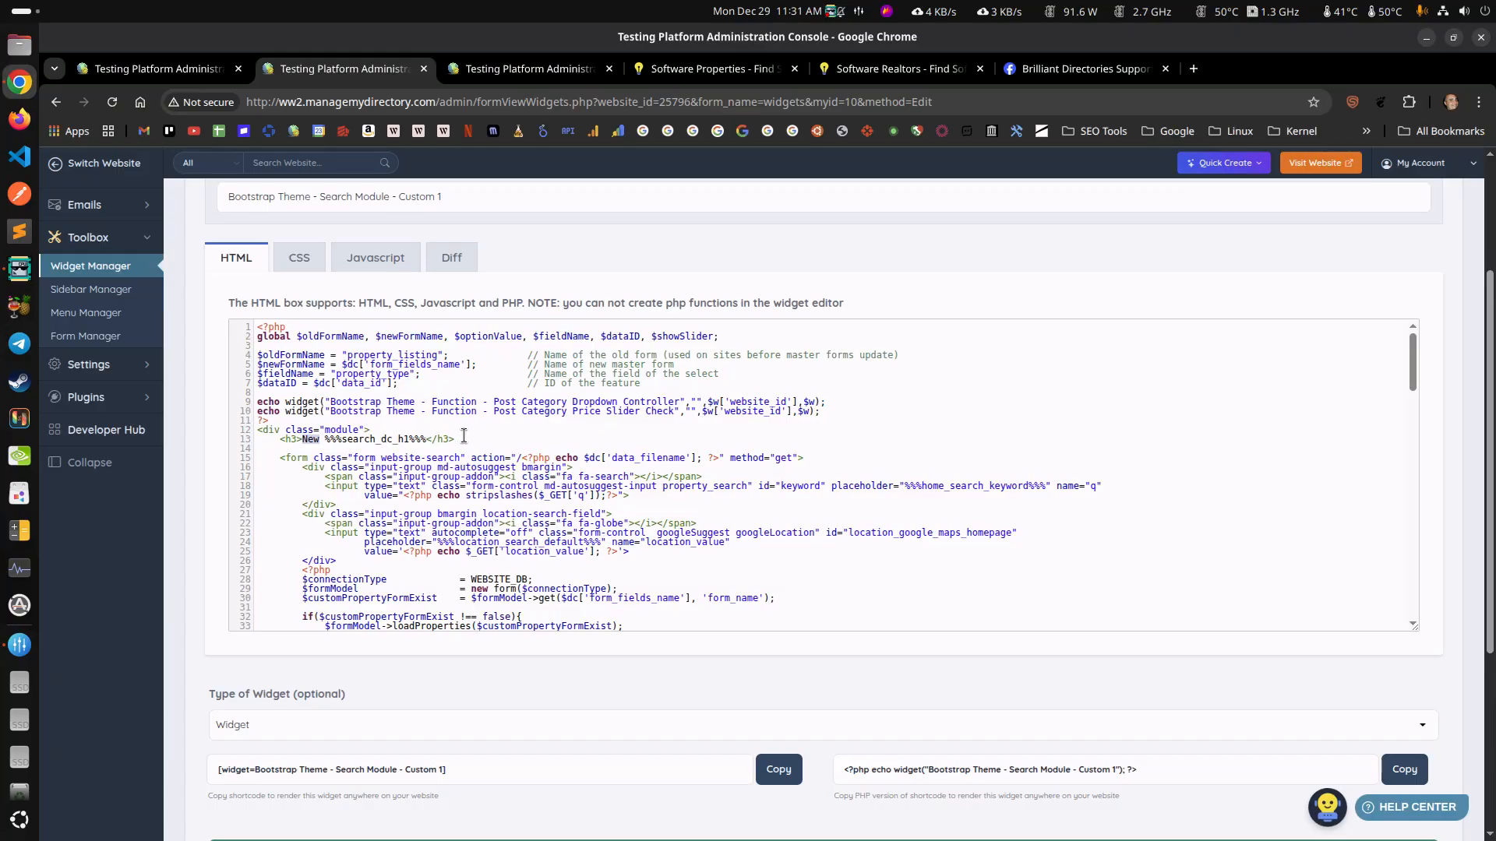
{"action": "scroll", "coordinate": [464, 437], "scroll_direction": "down", "scroll_amount": 3}
{"action": "scroll", "coordinate": [467, 522], "scroll_direction": "up", "scroll_amount": 3}
Open the Widget Manager in a separate browser tab and search the widgets for "group search"
{"action": "middle_click", "coordinate": [105, 269]}
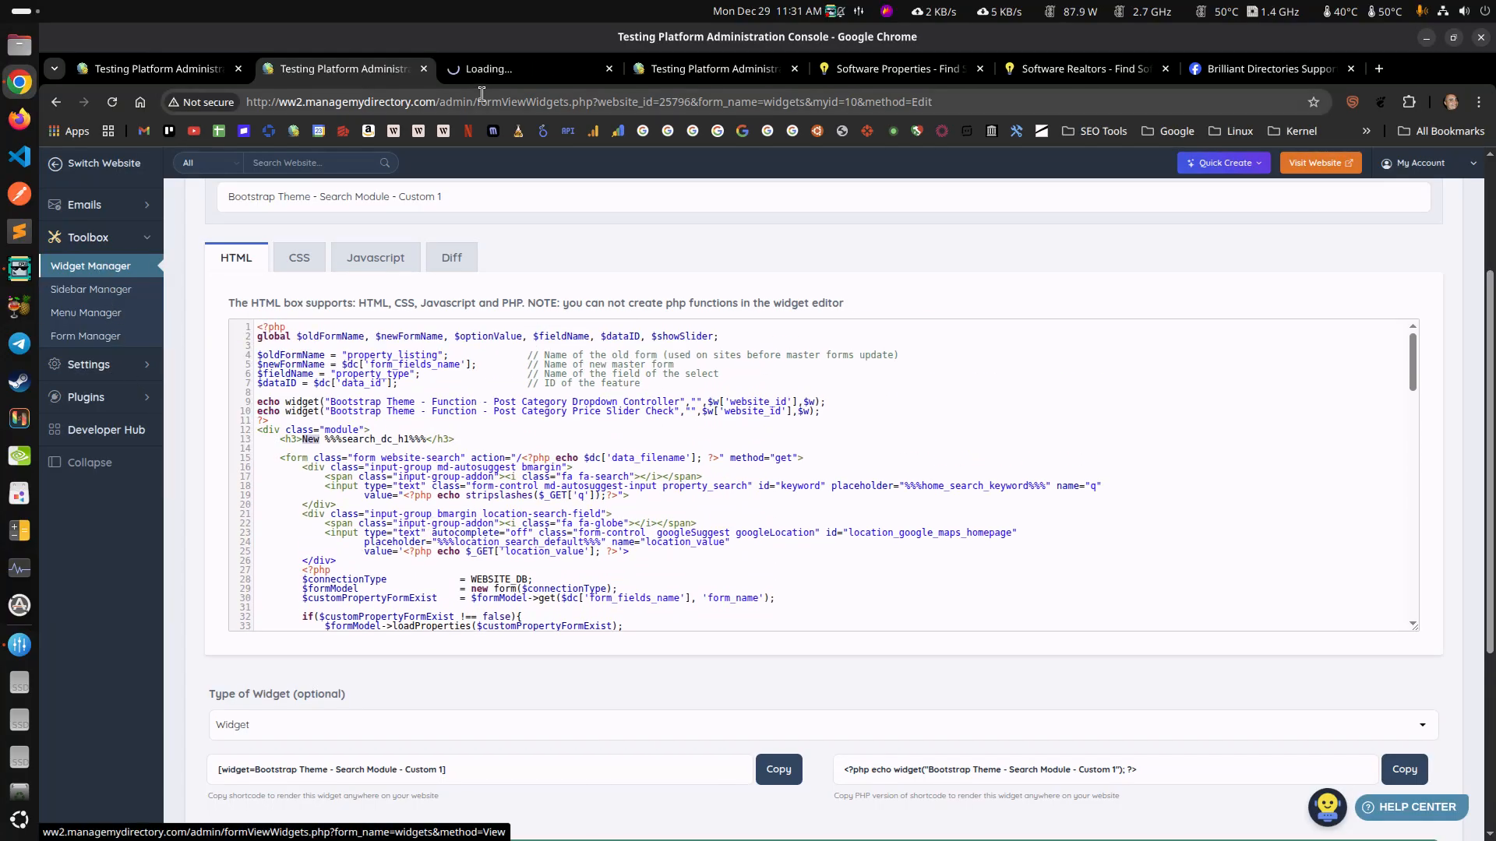
{"action": "left_click", "coordinate": [498, 68]}
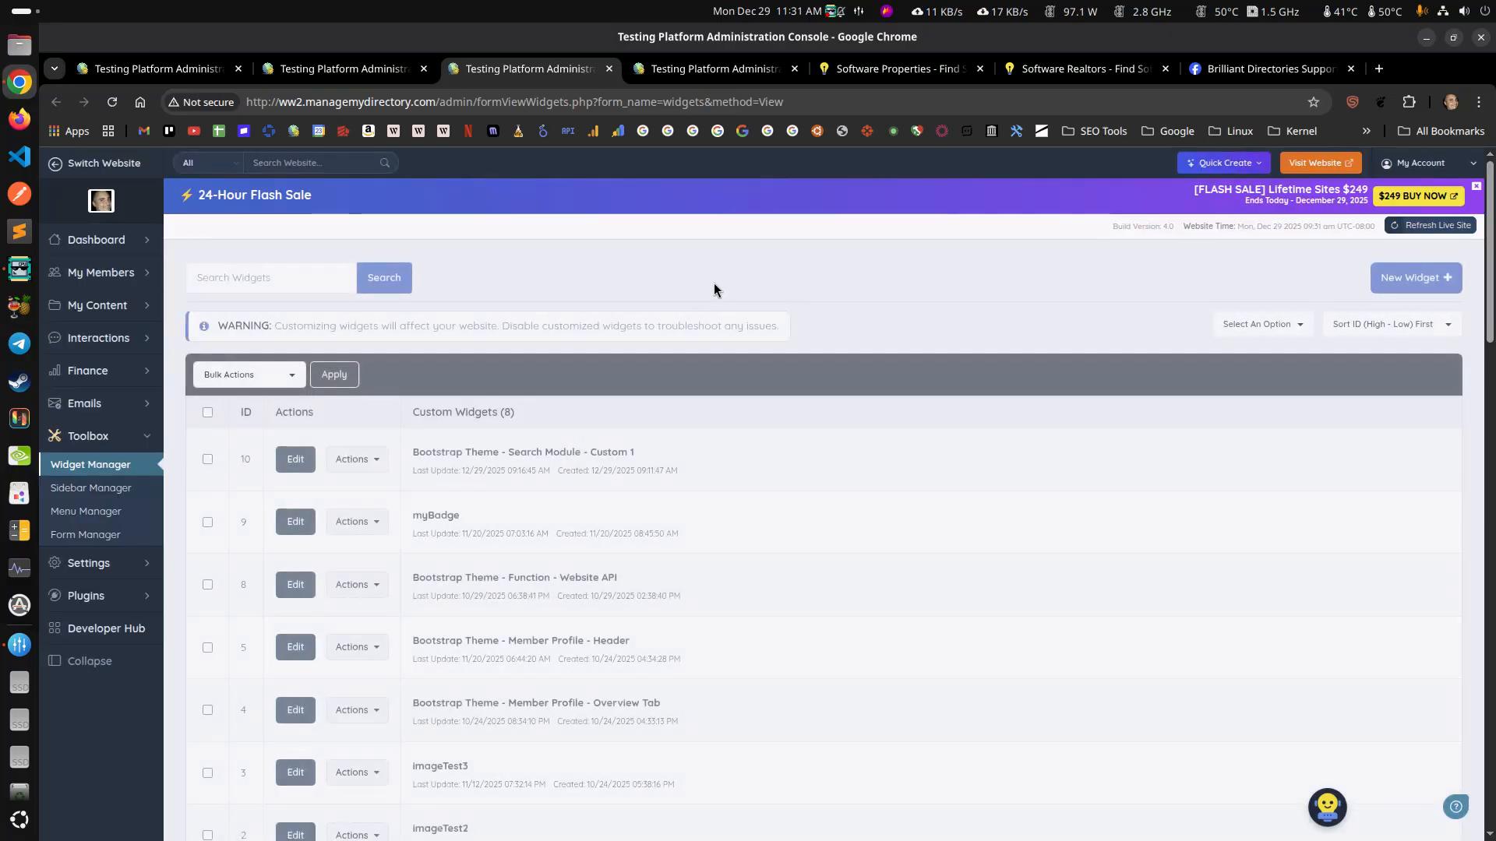
{"action": "left_click", "coordinate": [267, 277]}
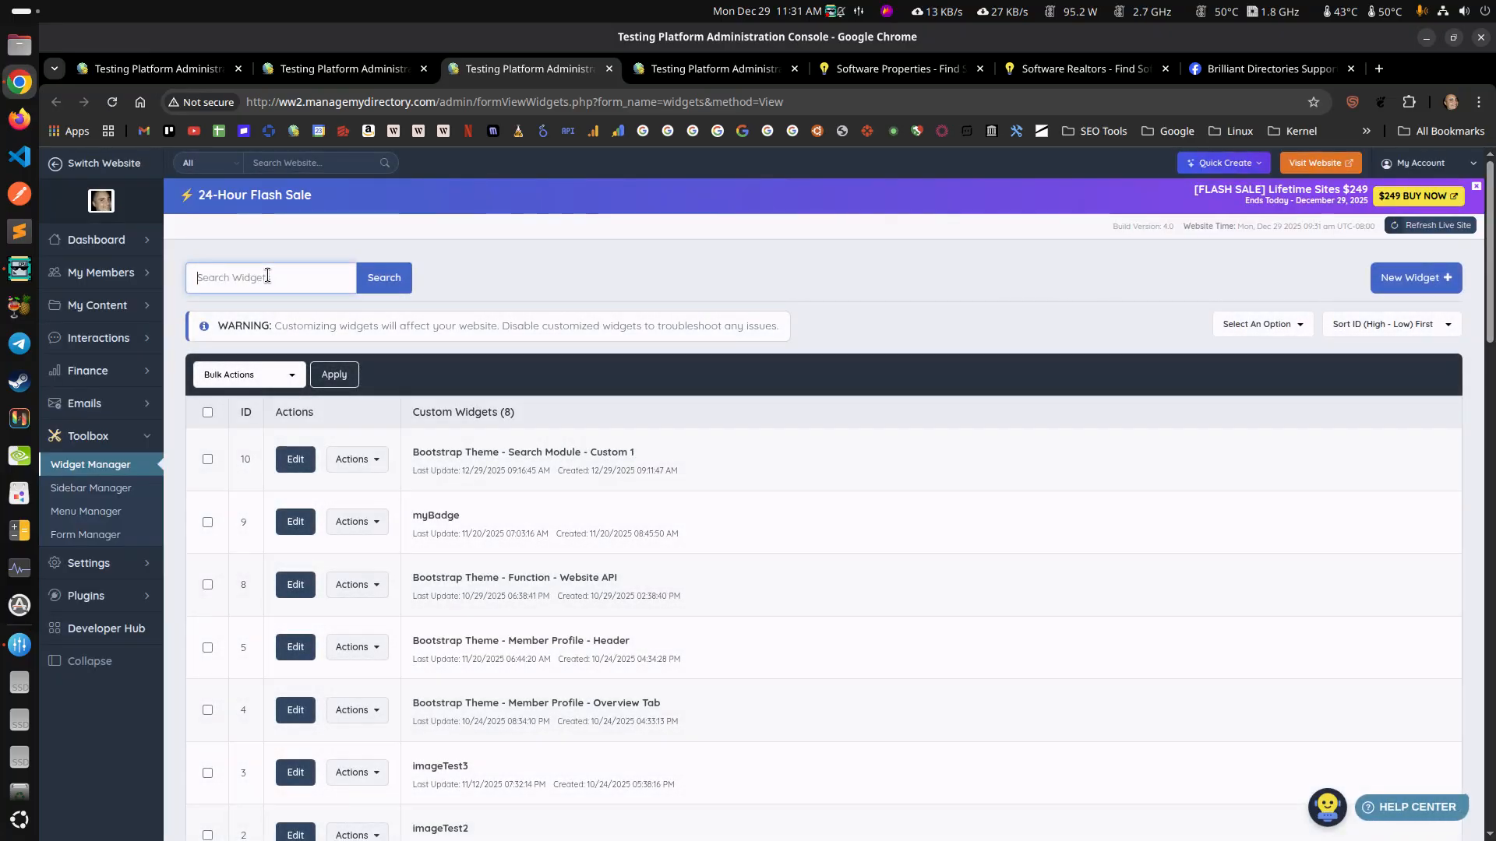
{"action": "type", "text": "group search"}
{"action": "key", "text": "Return"}
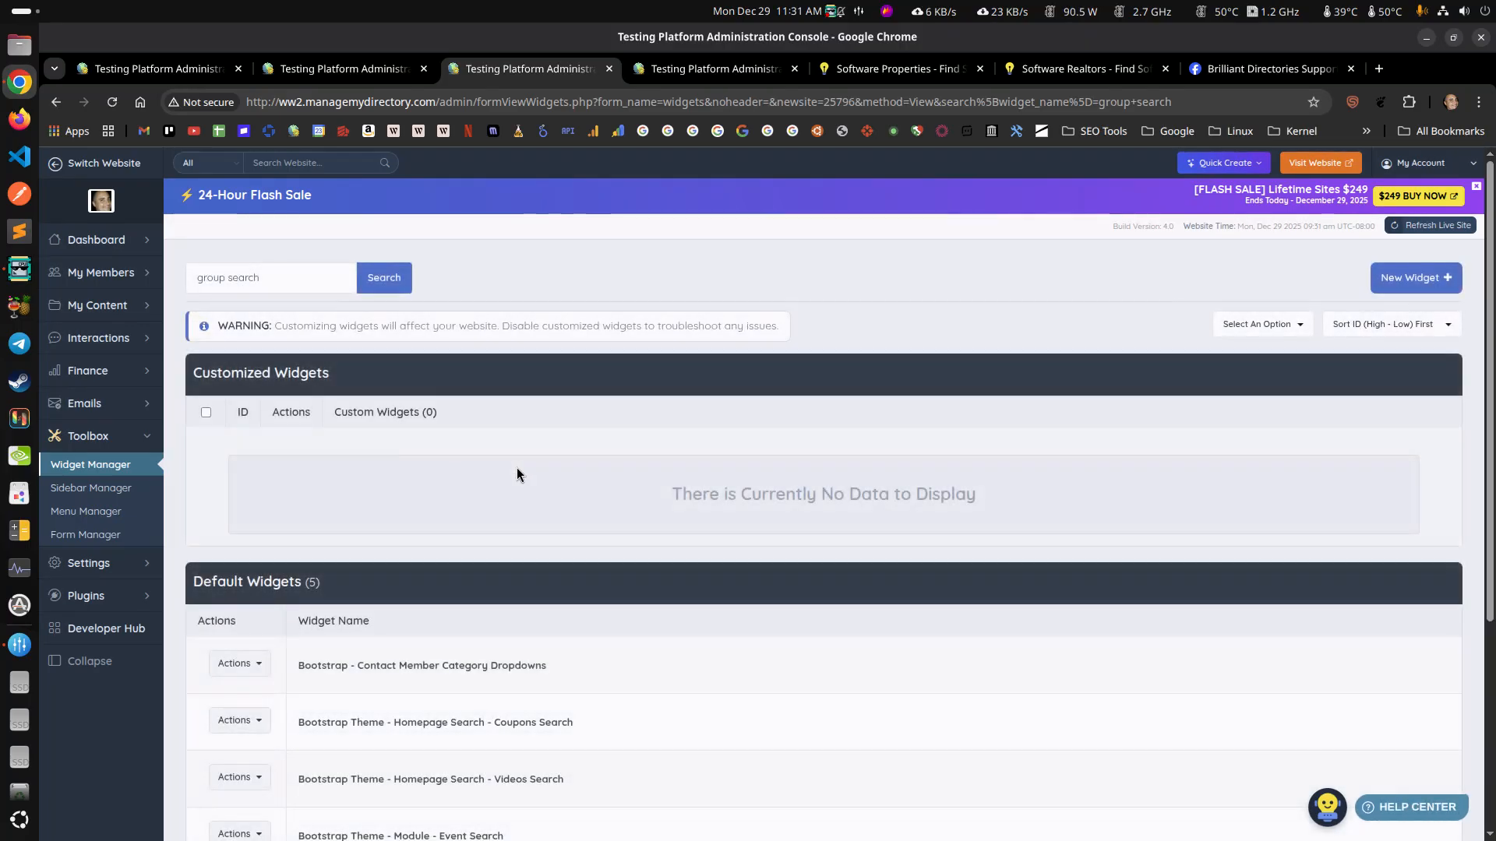
{"action": "scroll", "coordinate": [516, 468], "scroll_direction": "down", "scroll_amount": 3}
{"action": "scroll", "coordinate": [572, 461], "scroll_direction": "up", "scroll_amount": 3}
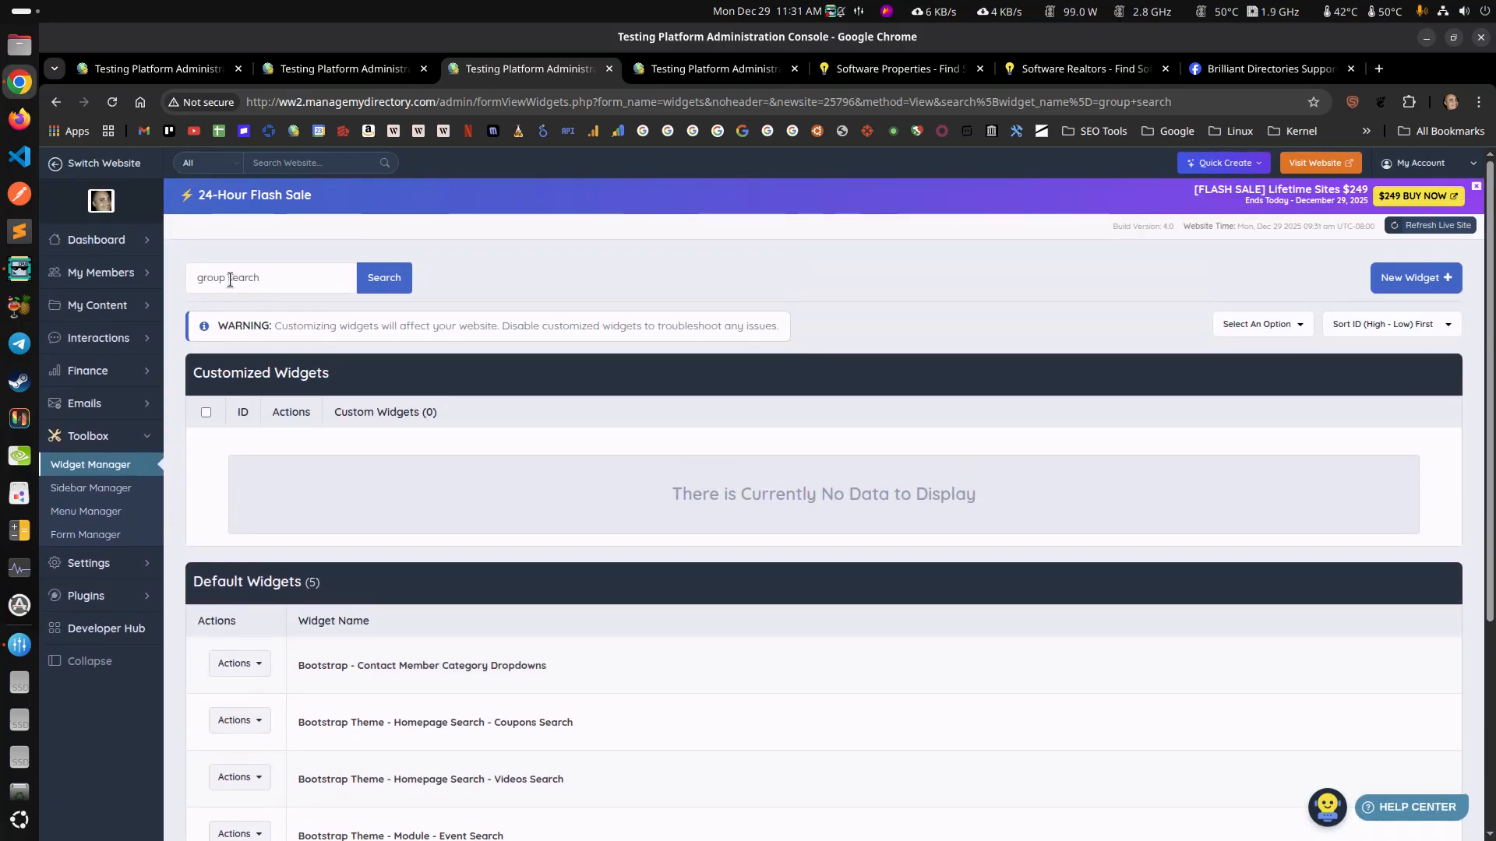
Search the widgets for "search query" and open the default Search - Group - Search Query widget for customization
{"action": "double_click", "coordinate": [207, 278]}
{"action": "key", "text": "Delete"}
{"action": "key", "text": "Delete"}
{"action": "key", "text": "End"}
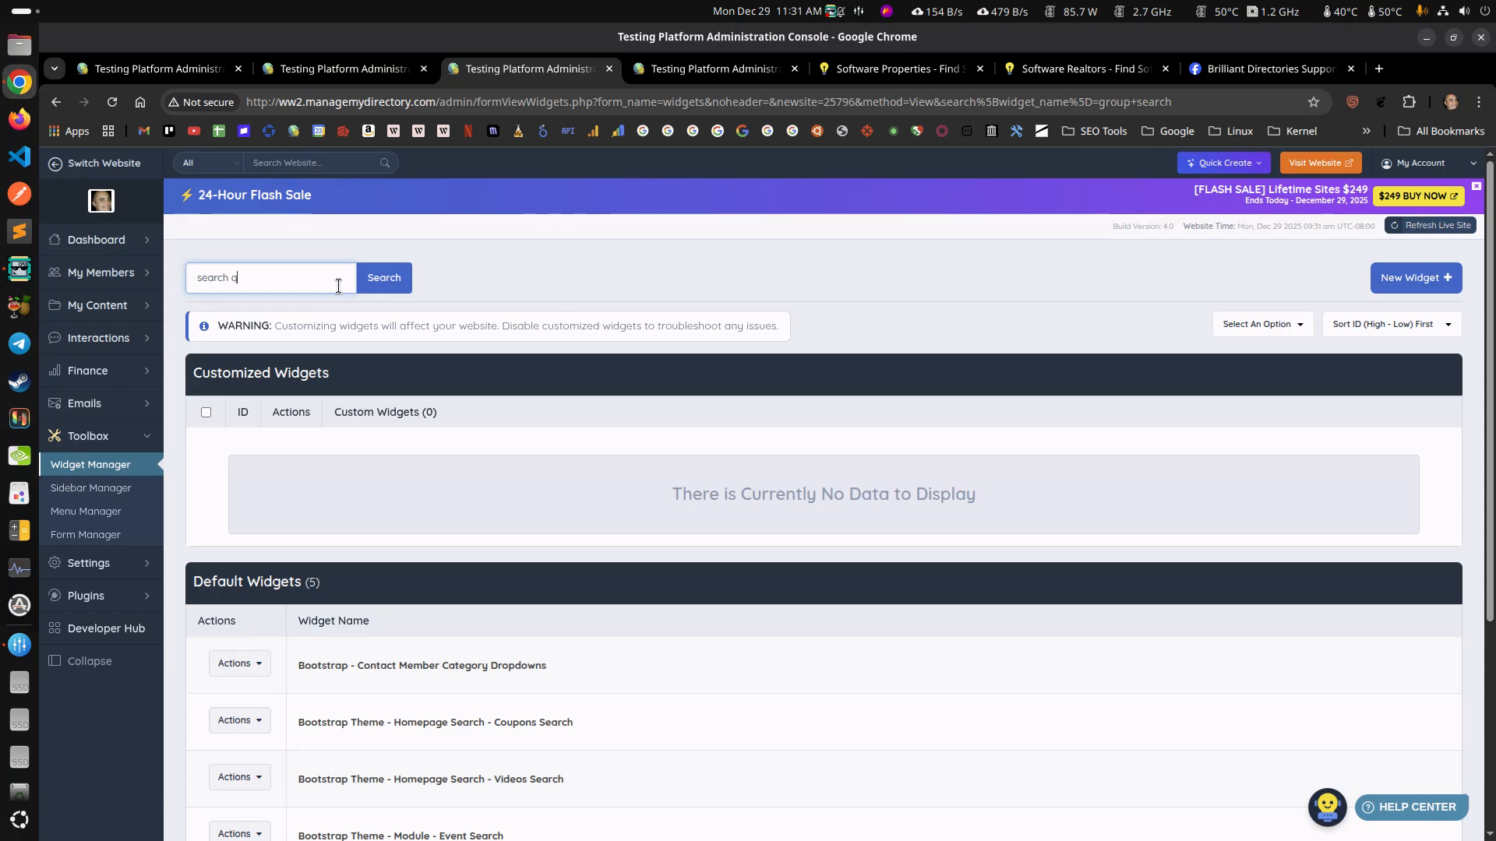
{"action": "type", "text": "query"}
{"action": "key", "text": "Return"}
{"action": "scroll", "coordinate": [410, 391], "scroll_direction": "down", "scroll_amount": 3}
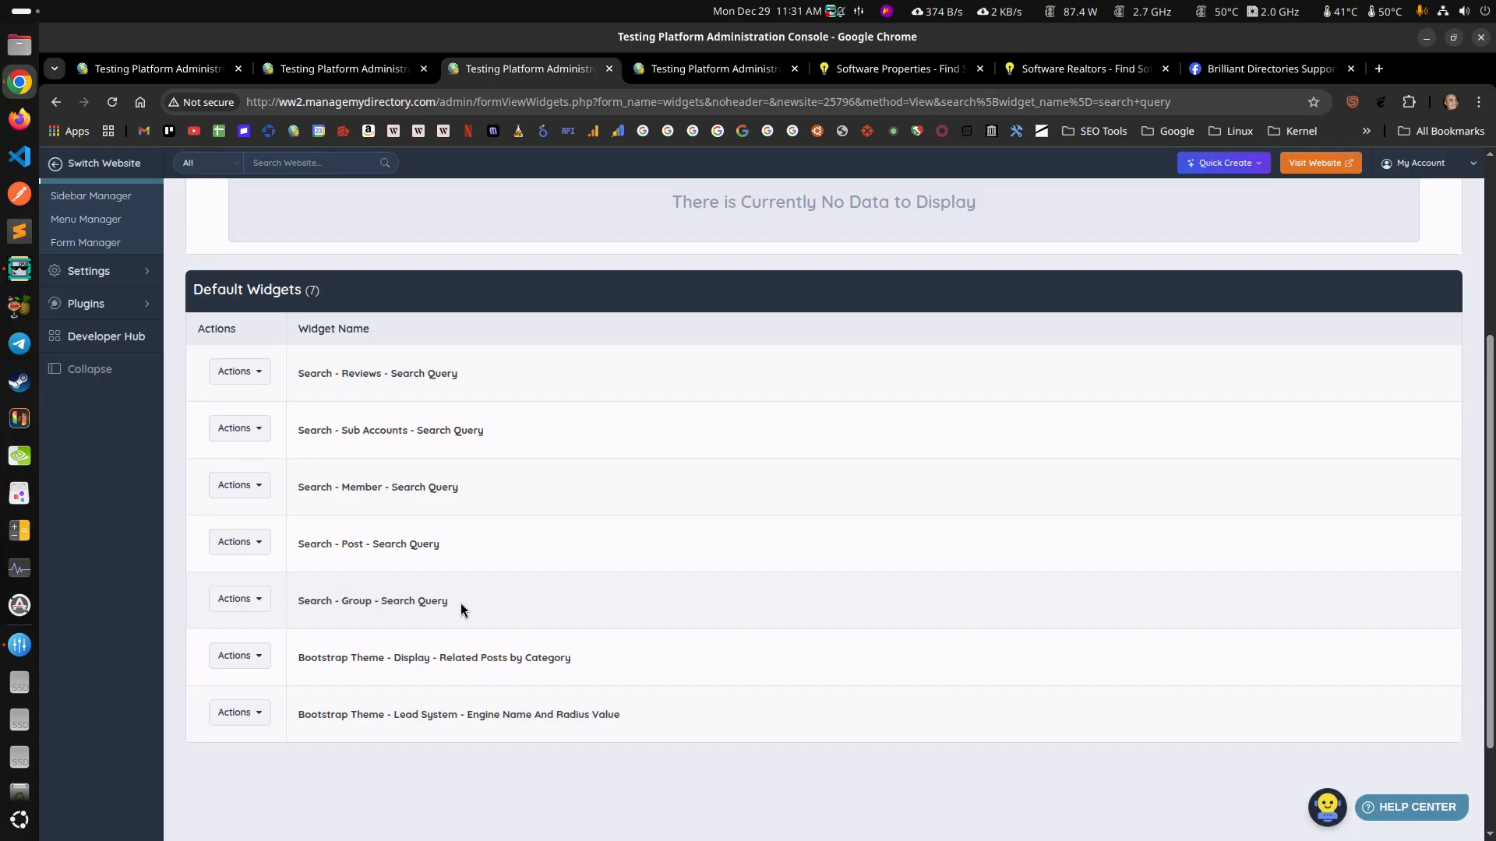
{"action": "left_click", "coordinate": [239, 599]}
{"action": "left_click", "coordinate": [246, 675]}
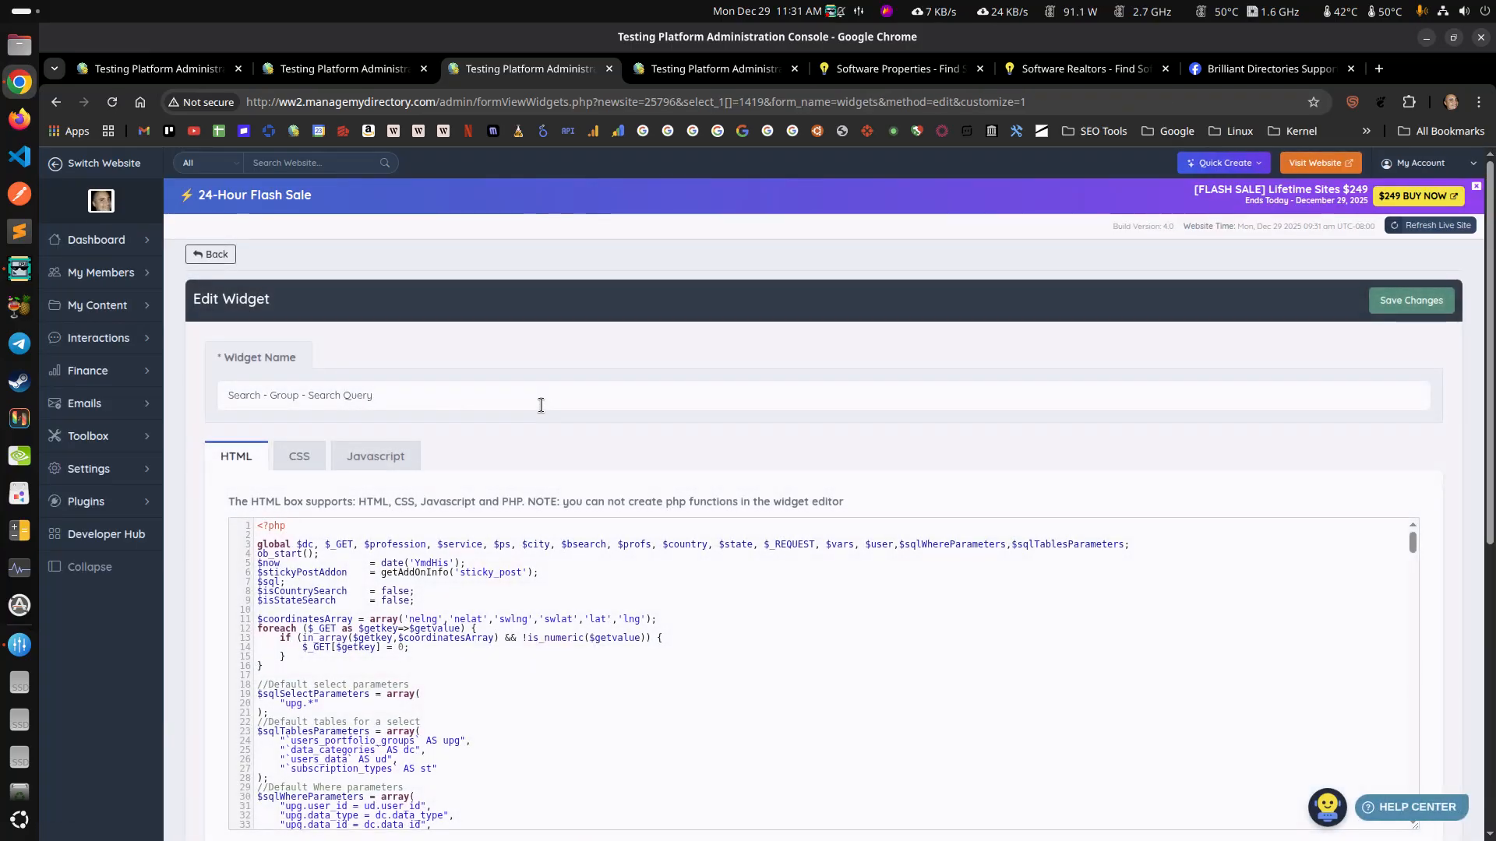
Examine the default select, table, where and order parameters in the Search - Group - Search Query widget's code
{"action": "scroll", "coordinate": [577, 452], "scroll_direction": "down", "scroll_amount": 3}
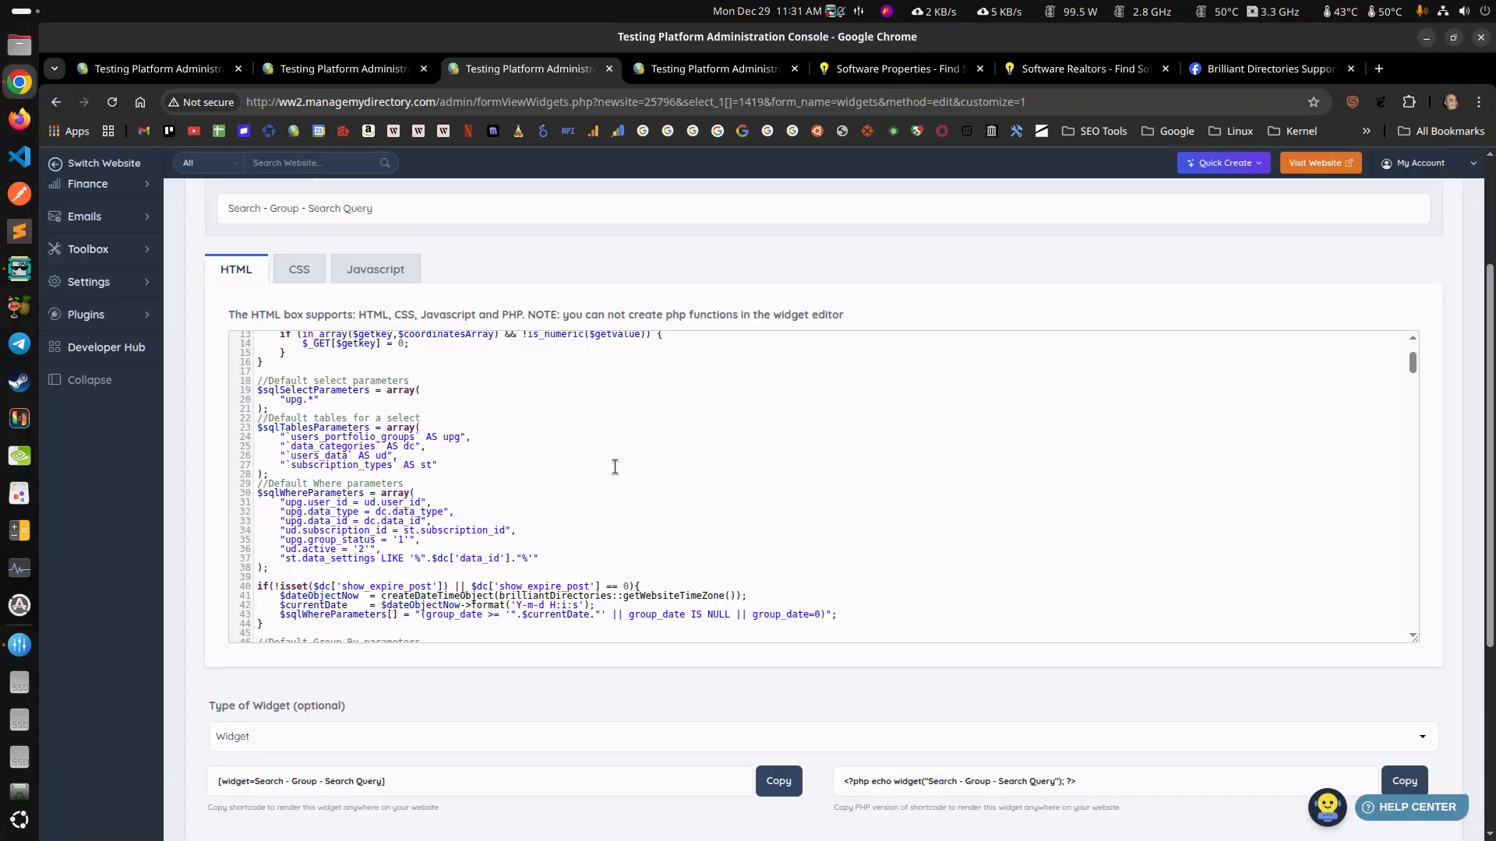
{"action": "scroll", "coordinate": [612, 465], "scroll_direction": "down", "scroll_amount": 2}
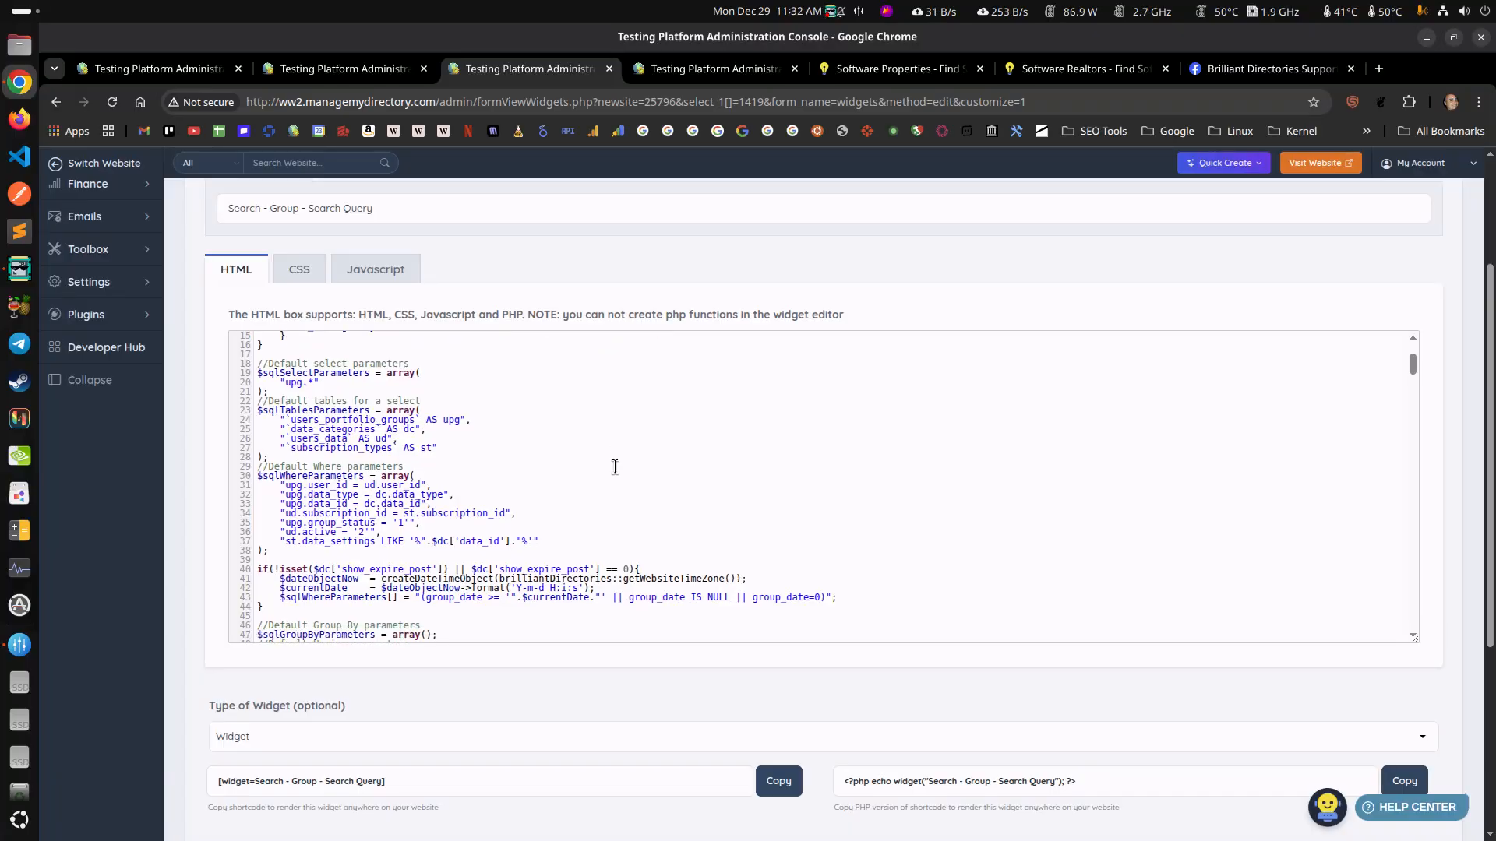
{"action": "scroll", "coordinate": [530, 488], "scroll_direction": "up", "scroll_amount": 3}
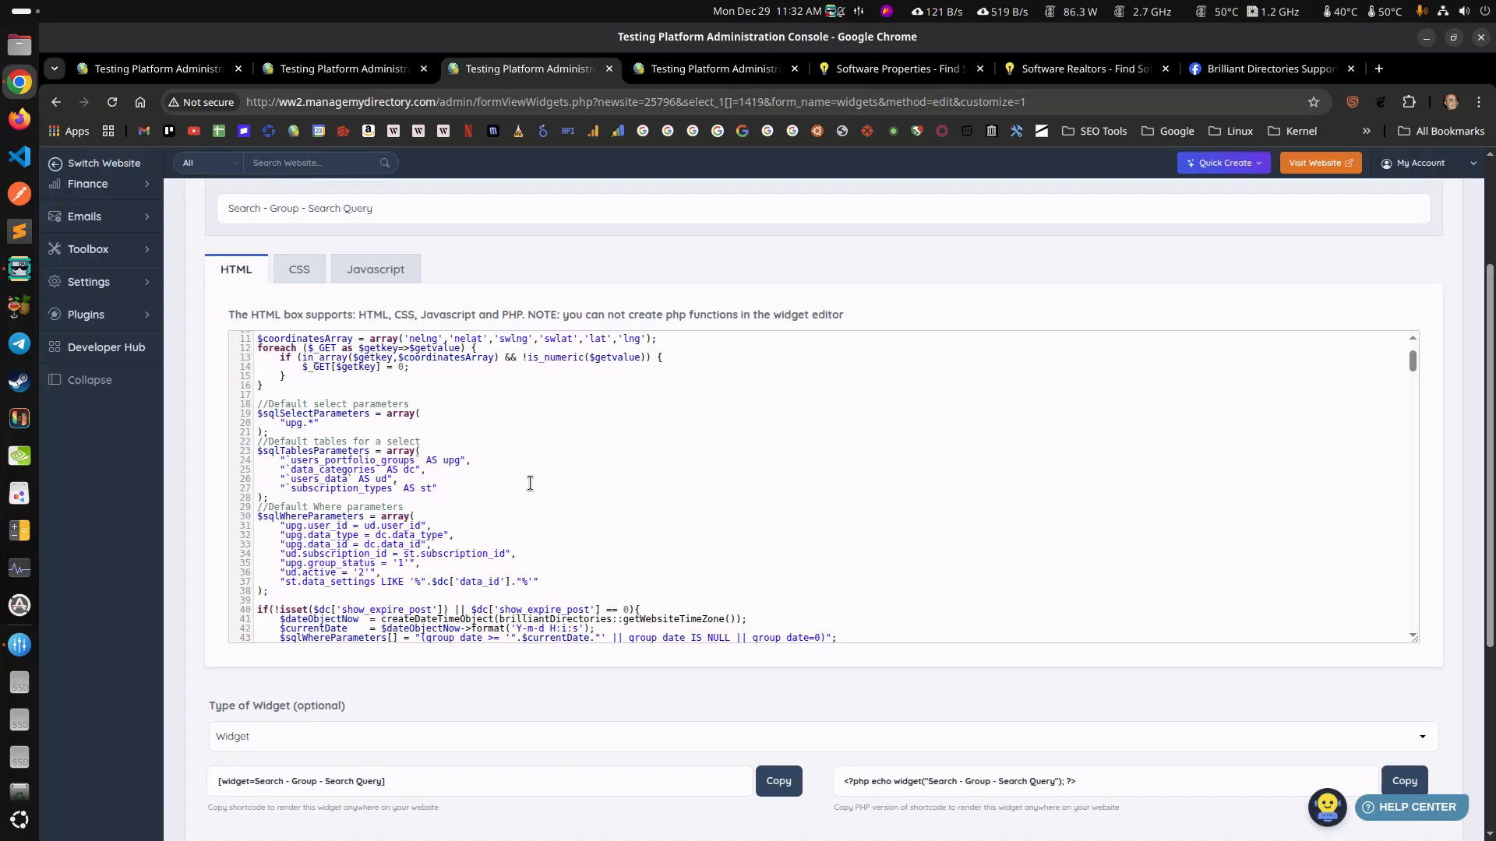
{"action": "scroll", "coordinate": [530, 483], "scroll_direction": "down", "scroll_amount": 3}
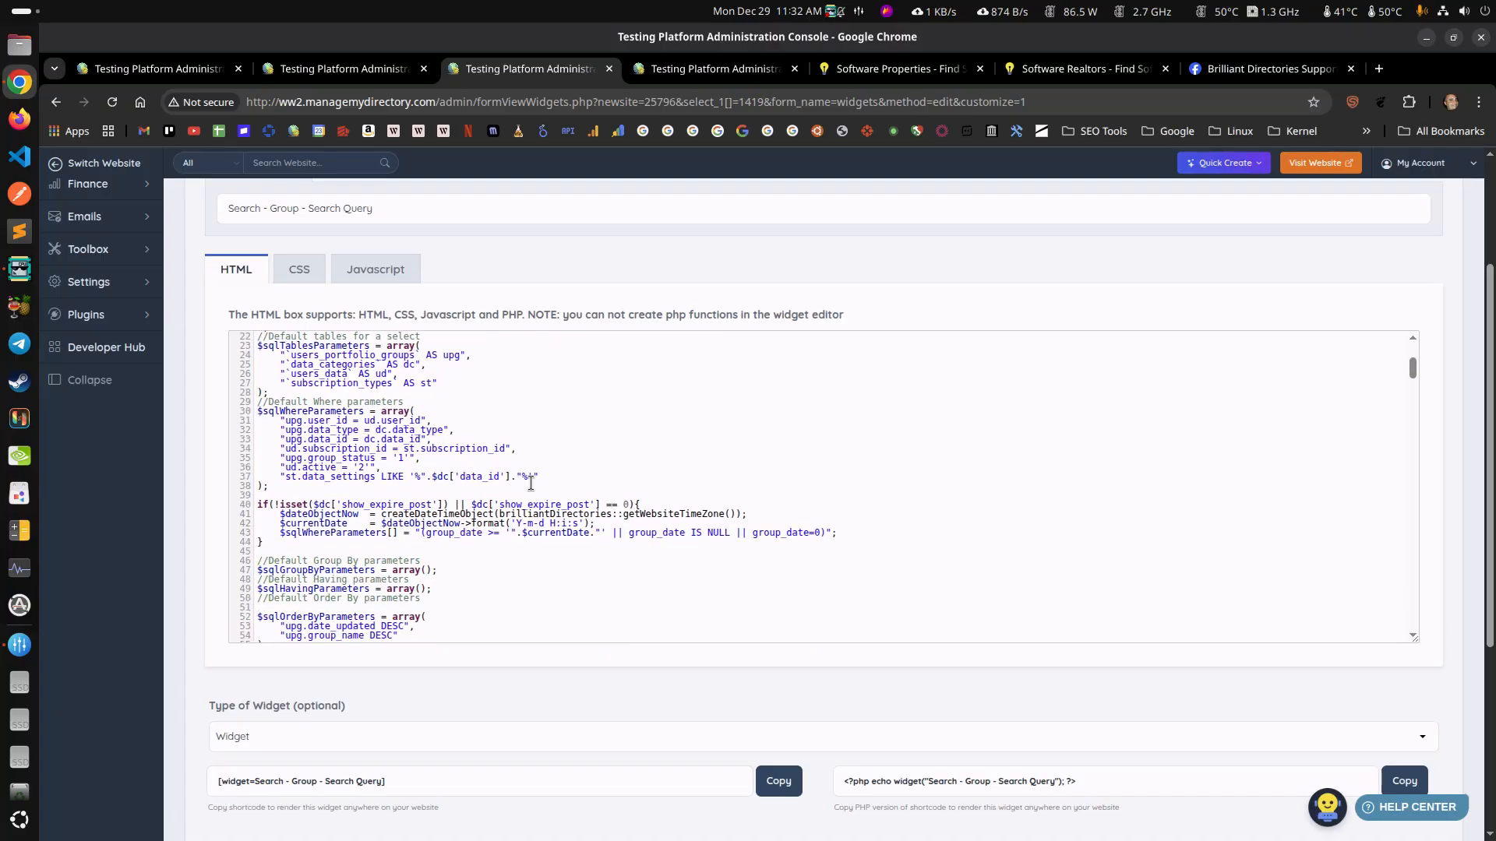
{"action": "scroll", "coordinate": [531, 483], "scroll_direction": "down", "scroll_amount": 5}
{"action": "scroll", "coordinate": [545, 467], "scroll_direction": "up", "scroll_amount": 10}
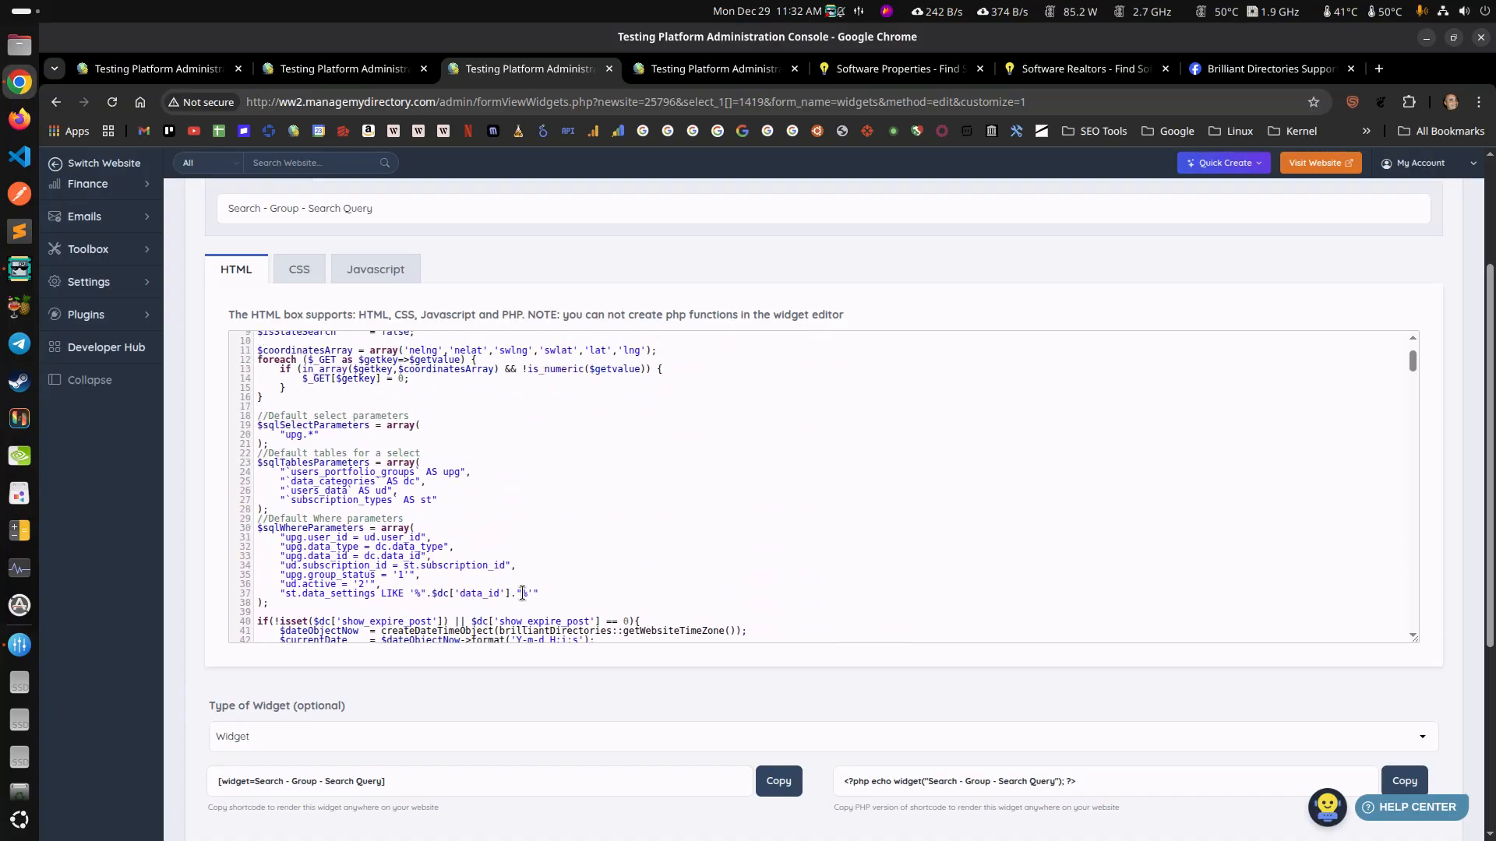
View both live listing pages and review the Realtor post type's Search Results Design settings down to its sidebar and search module options
{"action": "left_click", "coordinate": [896, 69]}
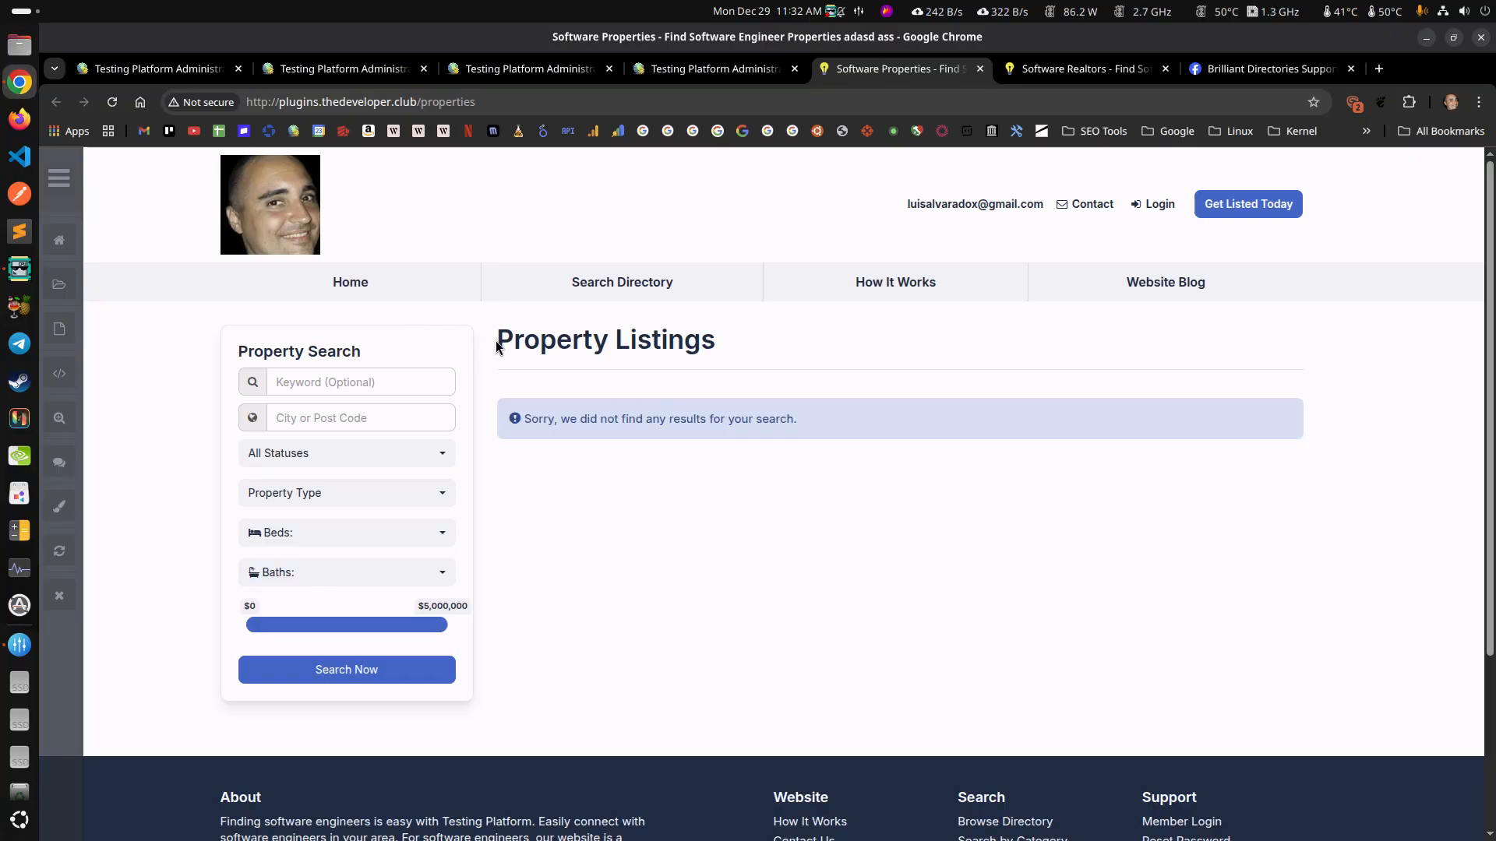
{"action": "left_click", "coordinate": [1012, 70]}
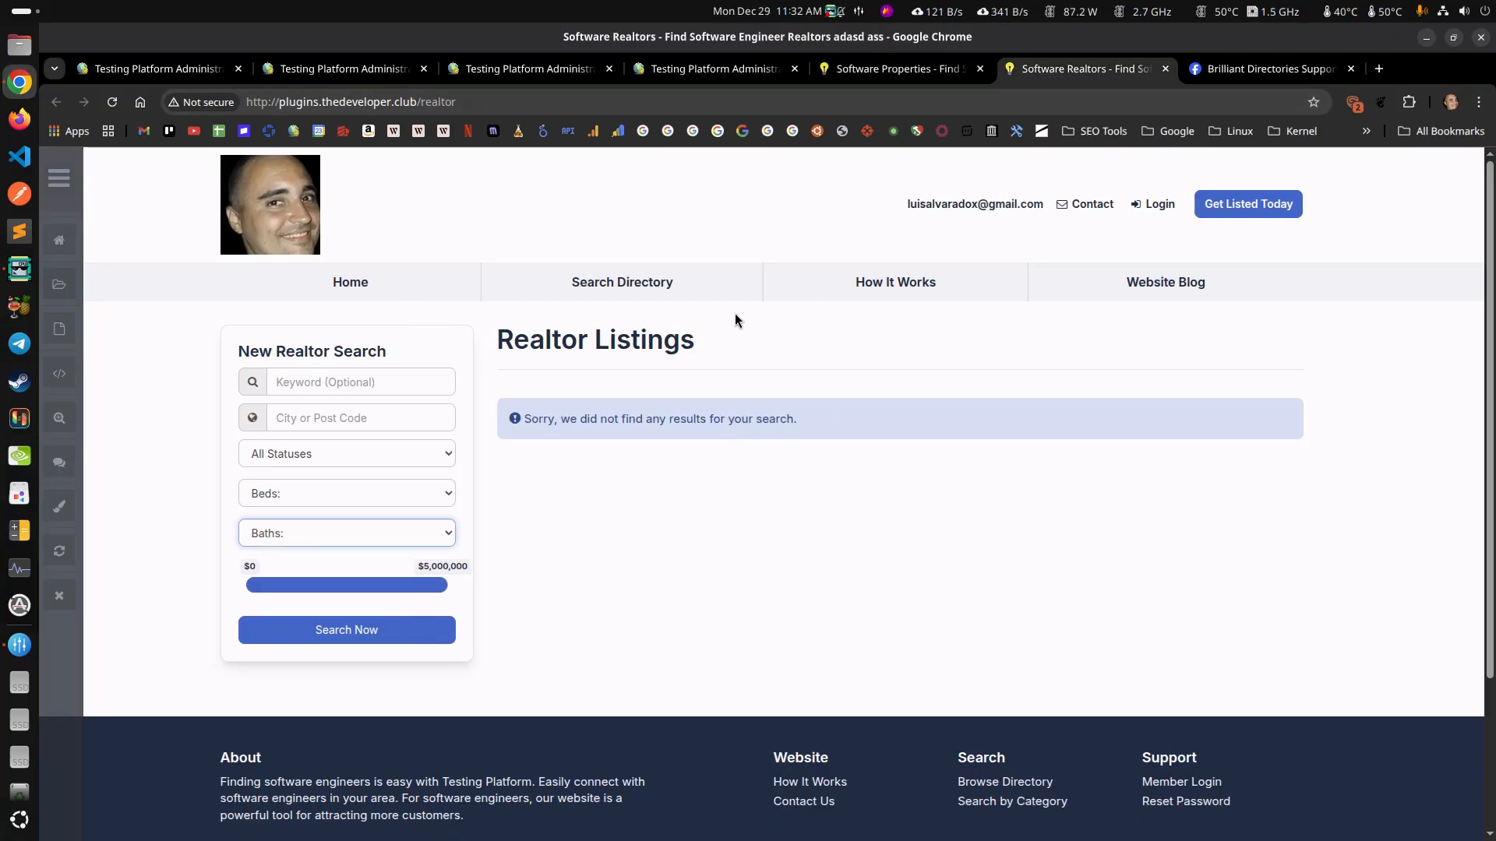
{"action": "left_click", "coordinate": [697, 70]}
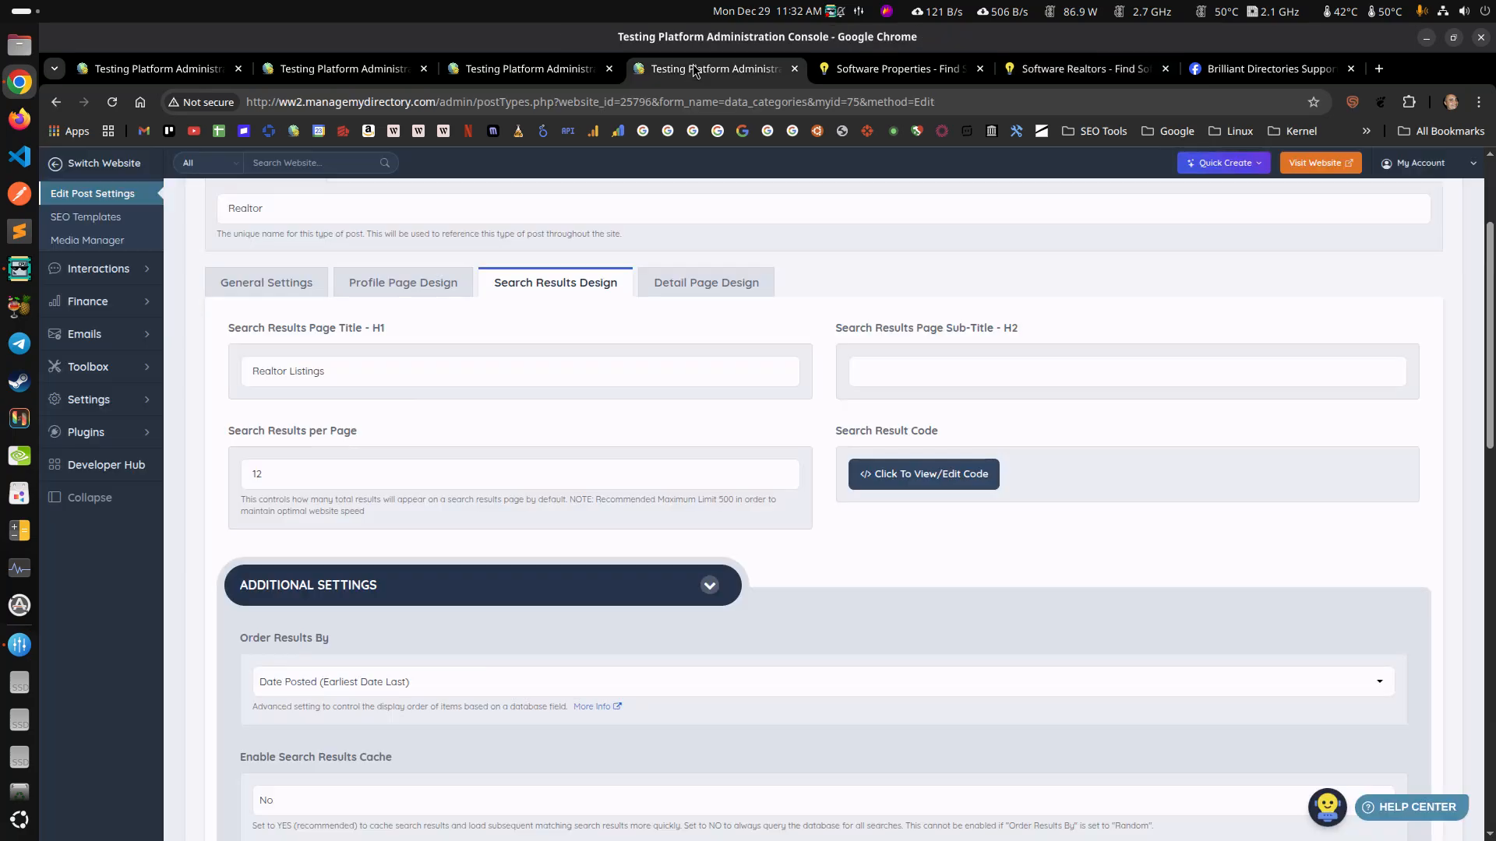
{"action": "scroll", "coordinate": [957, 754], "scroll_direction": "down", "scroll_amount": 7}
{"action": "scroll", "coordinate": [652, 623], "scroll_direction": "up", "scroll_amount": 8}
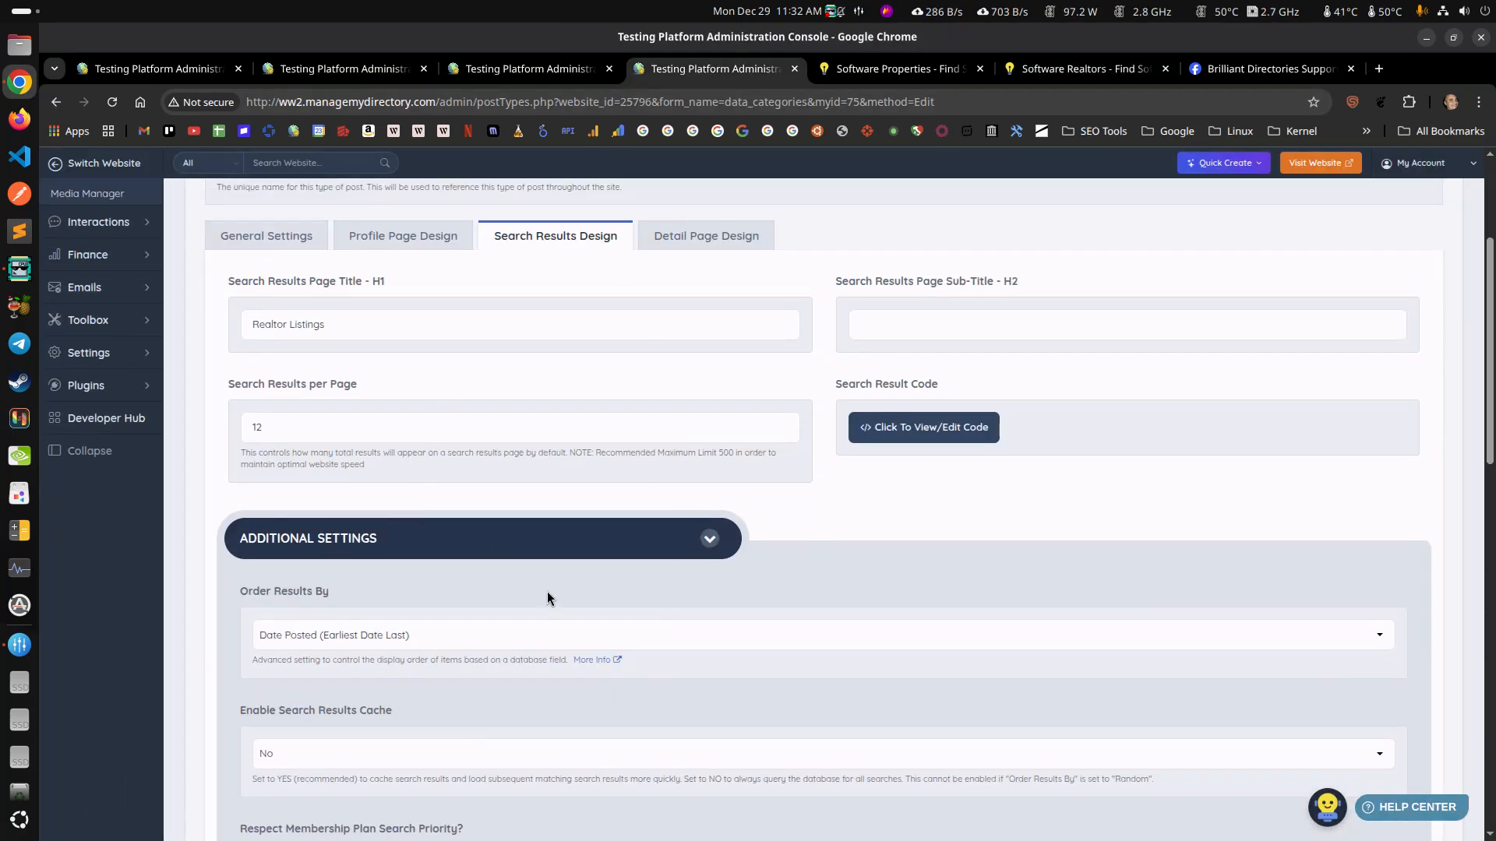
{"action": "scroll", "coordinate": [547, 591], "scroll_direction": "up", "scroll_amount": 3}
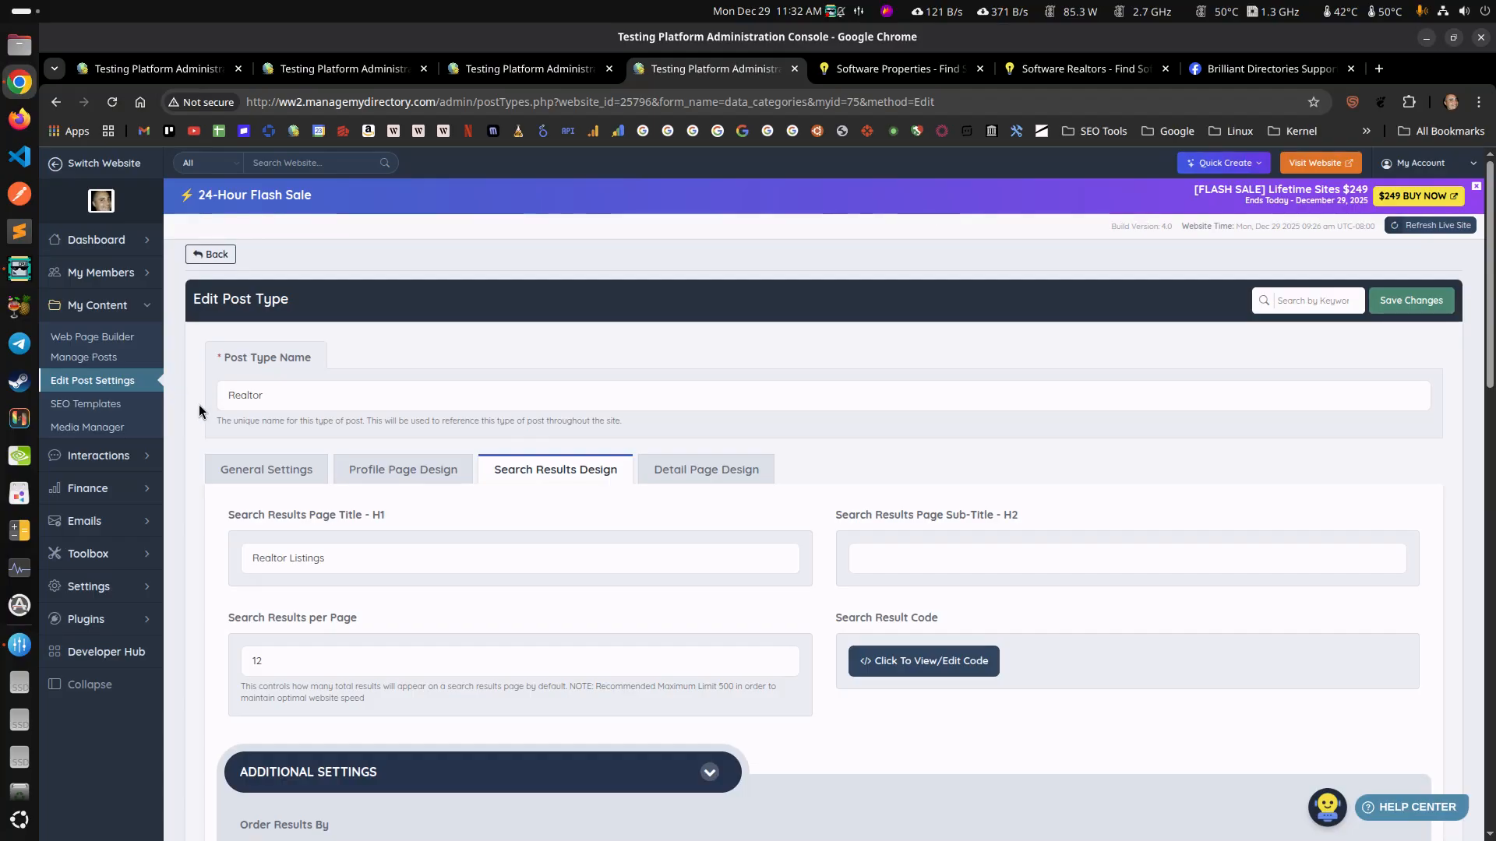
{"action": "scroll", "coordinate": [741, 527], "scroll_direction": "down", "scroll_amount": 5}
{"action": "scroll", "coordinate": [989, 467], "scroll_direction": "up", "scroll_amount": 4}
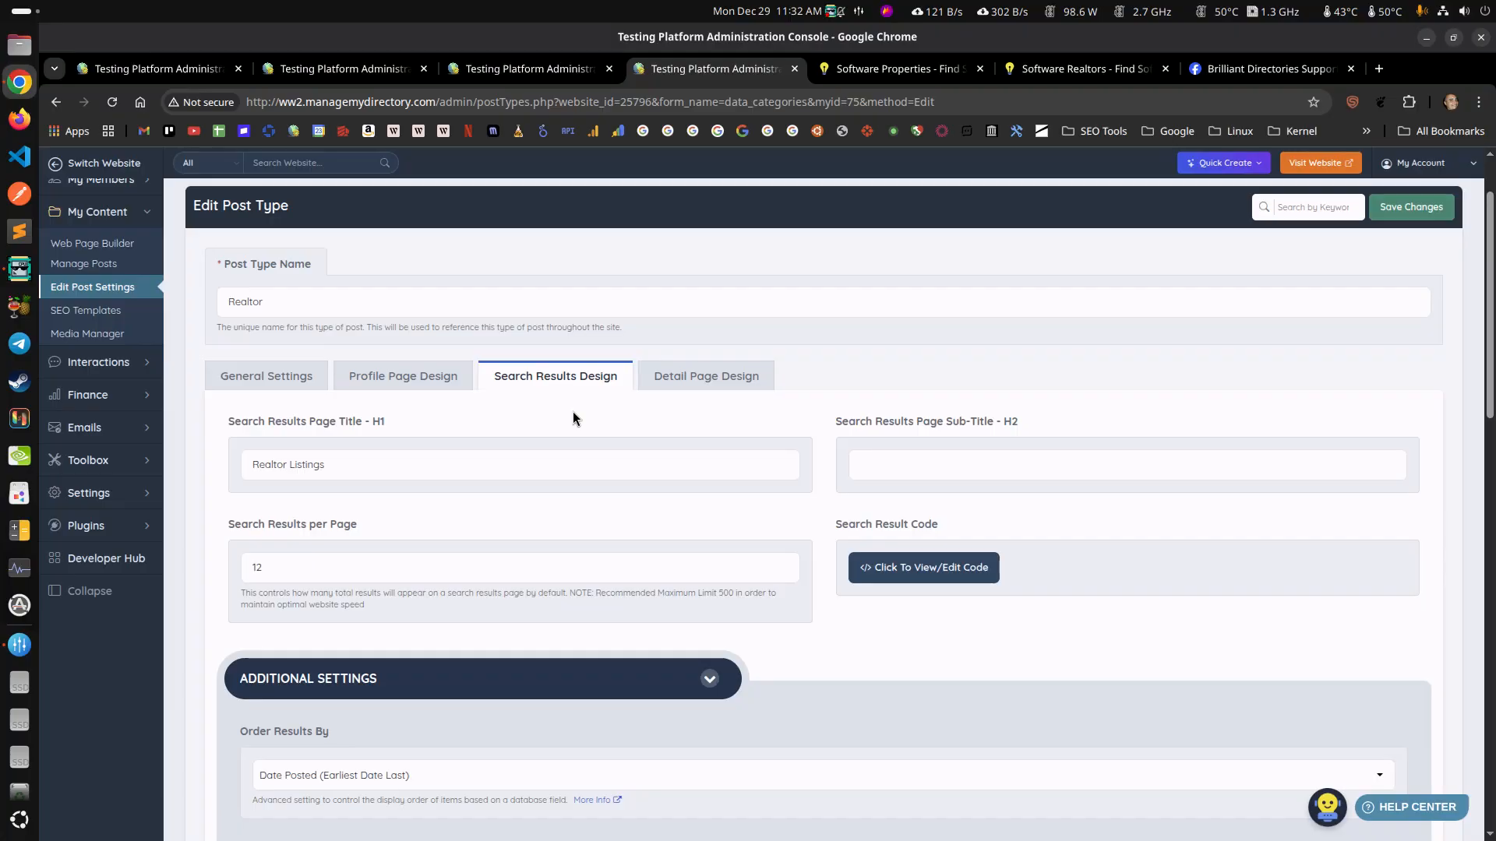
{"action": "scroll", "coordinate": [801, 447], "scroll_direction": "down", "scroll_amount": 4}
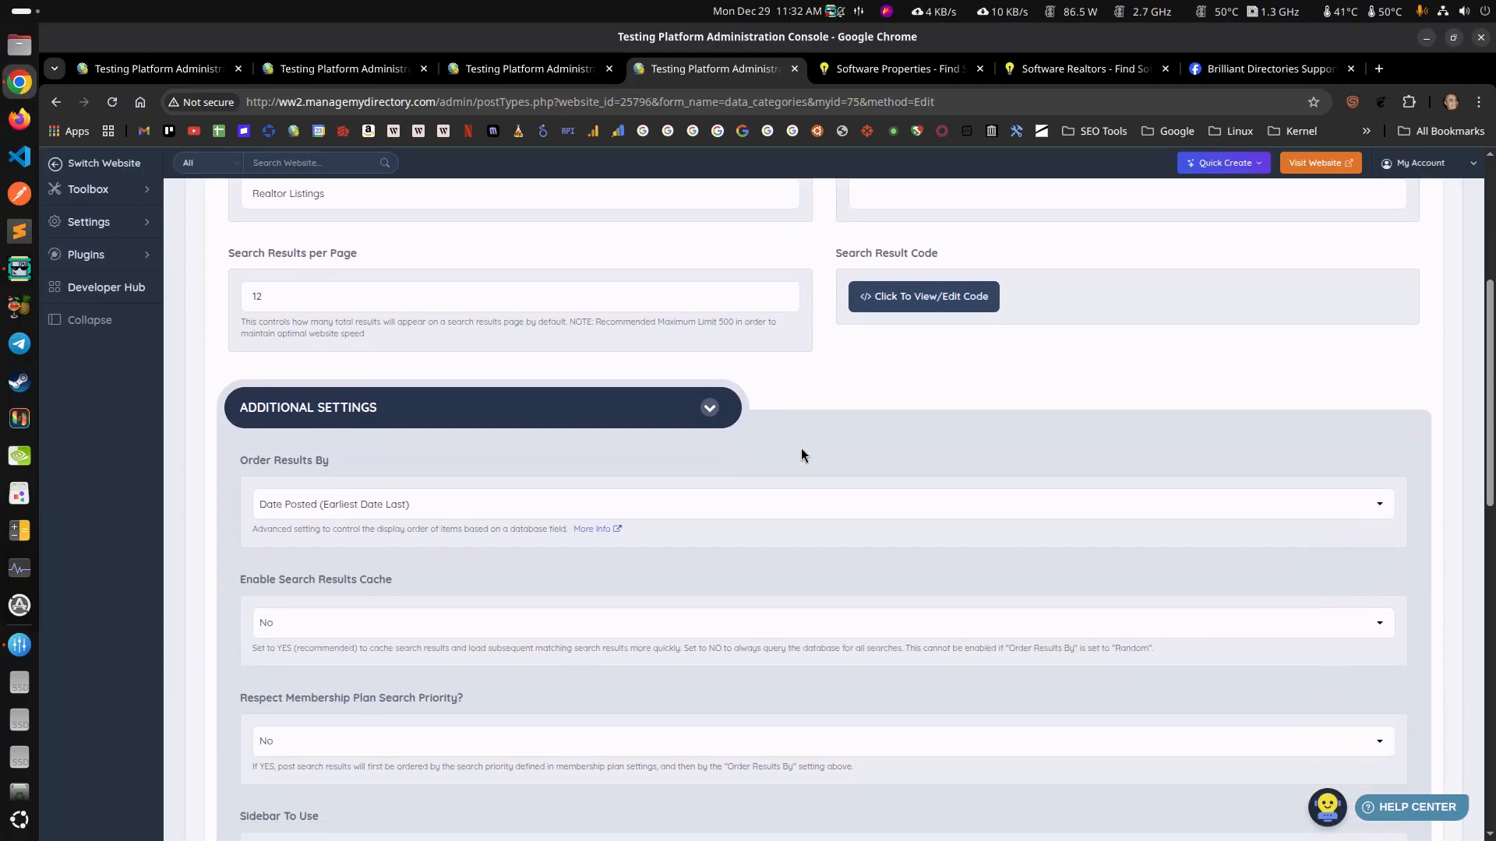
{"action": "scroll", "coordinate": [430, 449], "scroll_direction": "down", "scroll_amount": 4}
{"action": "scroll", "coordinate": [366, 590], "scroll_direction": "down", "scroll_amount": 3}
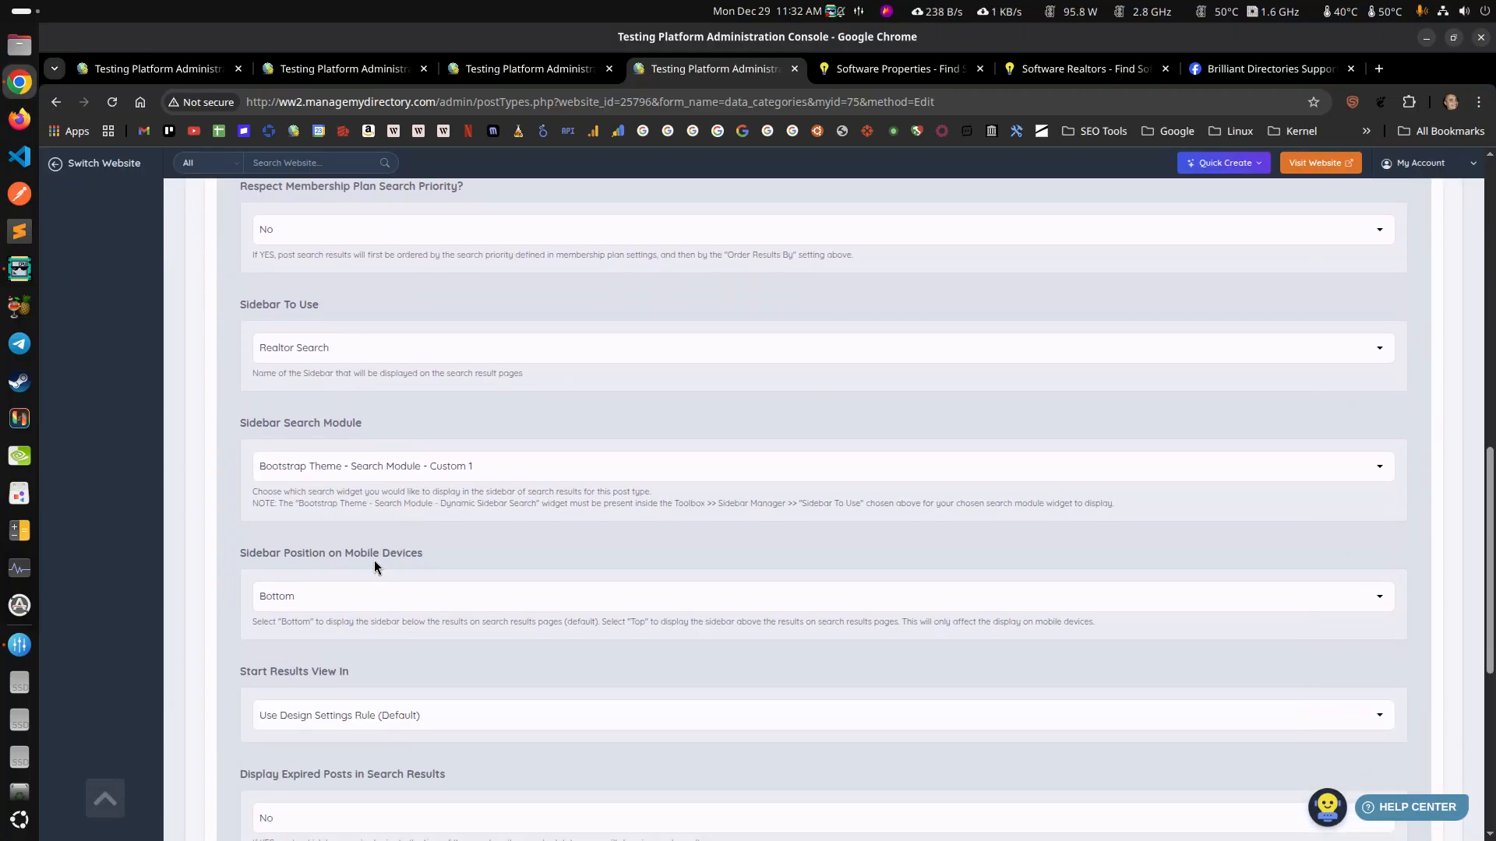
Compare the two live search forms again, and read the Search - Group - Search Query code from its start through the keyword and user ID conditions
{"action": "left_click", "coordinate": [872, 70]}
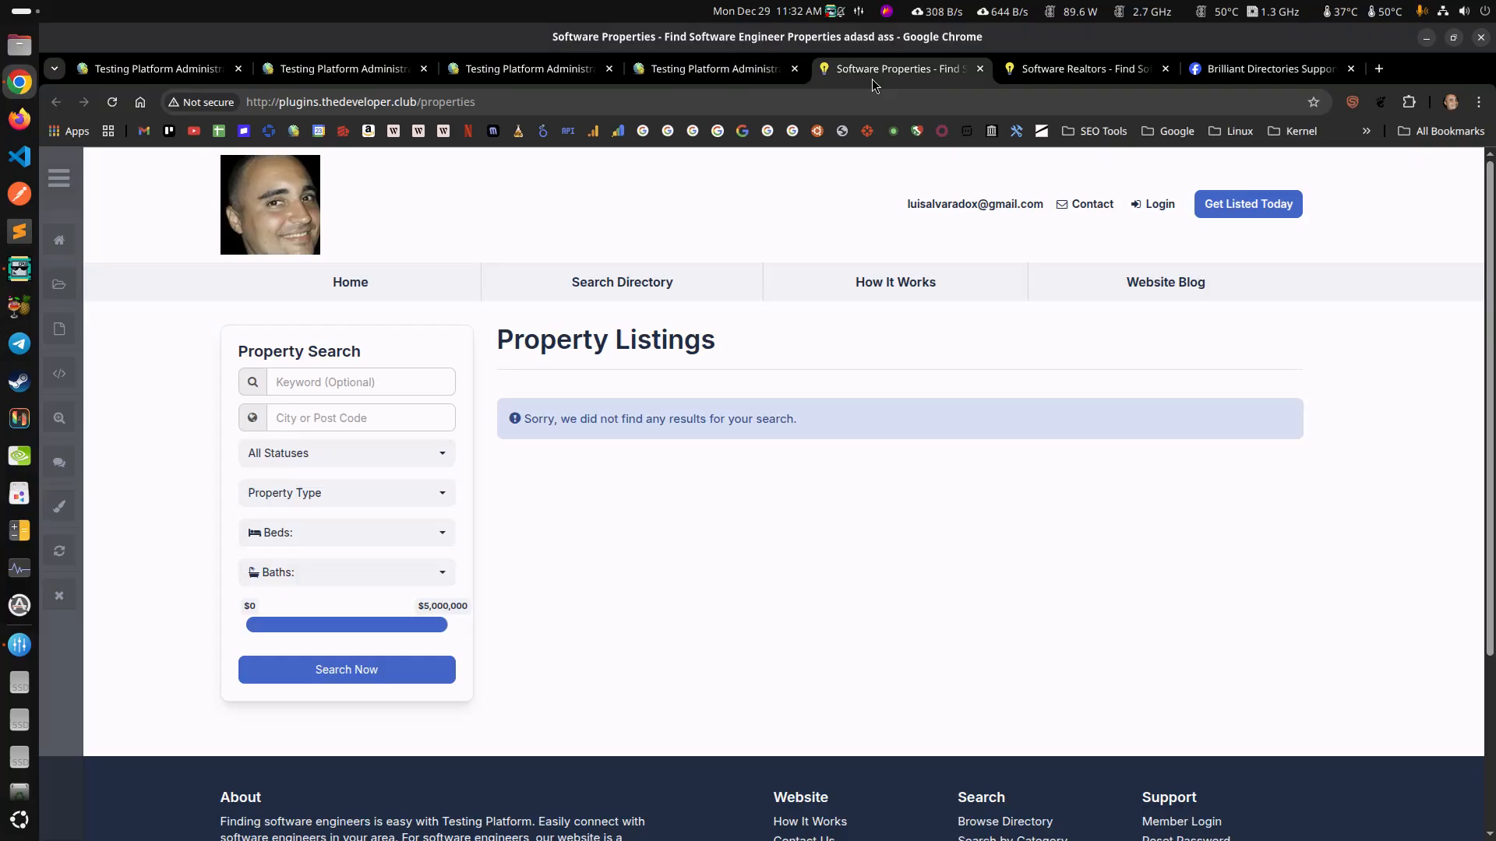
{"action": "left_click", "coordinate": [1022, 72]}
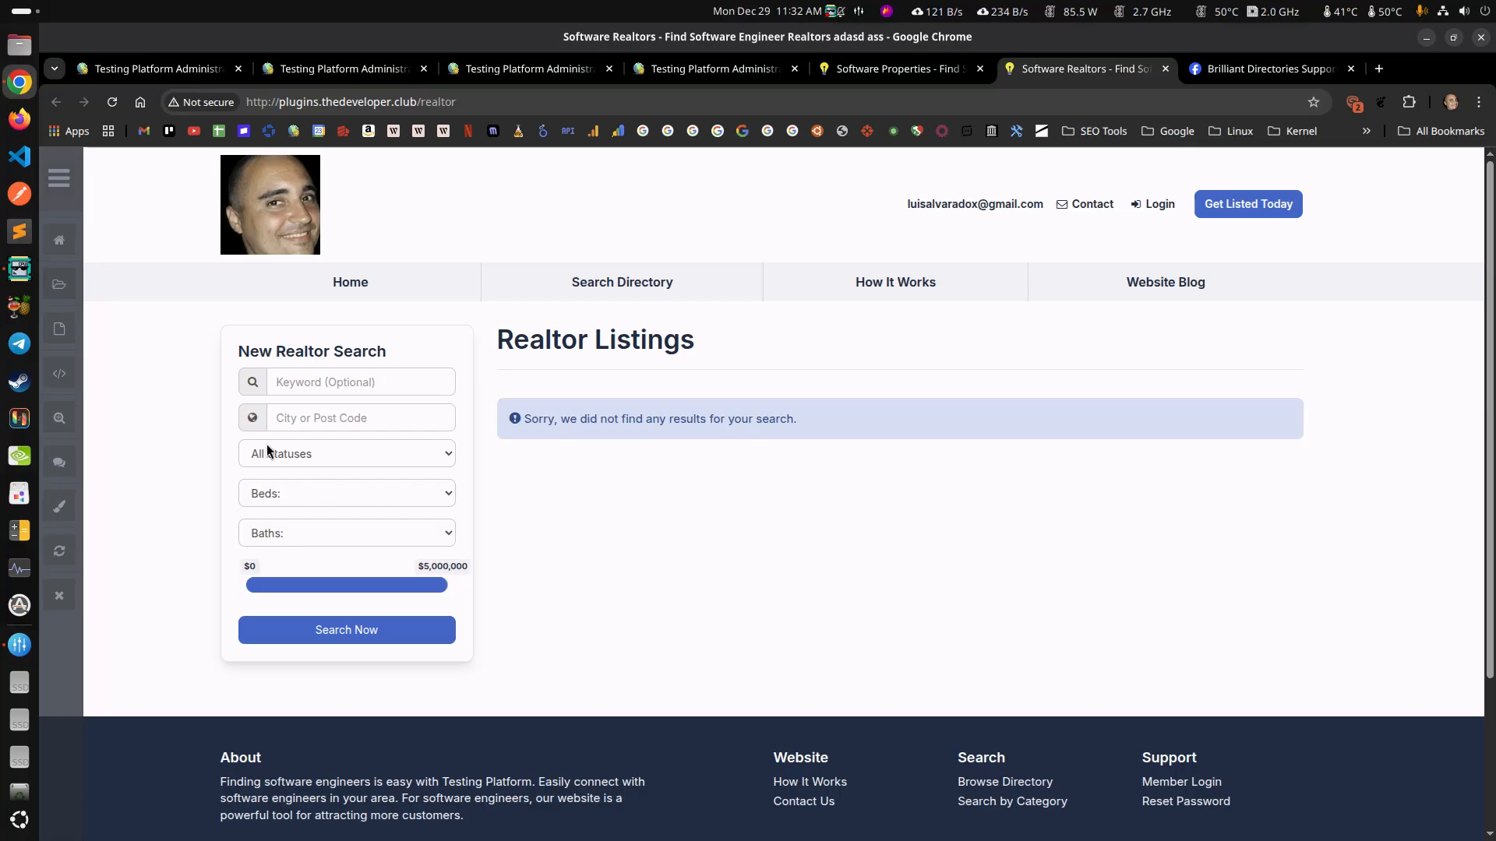
{"action": "left_click", "coordinate": [729, 66]}
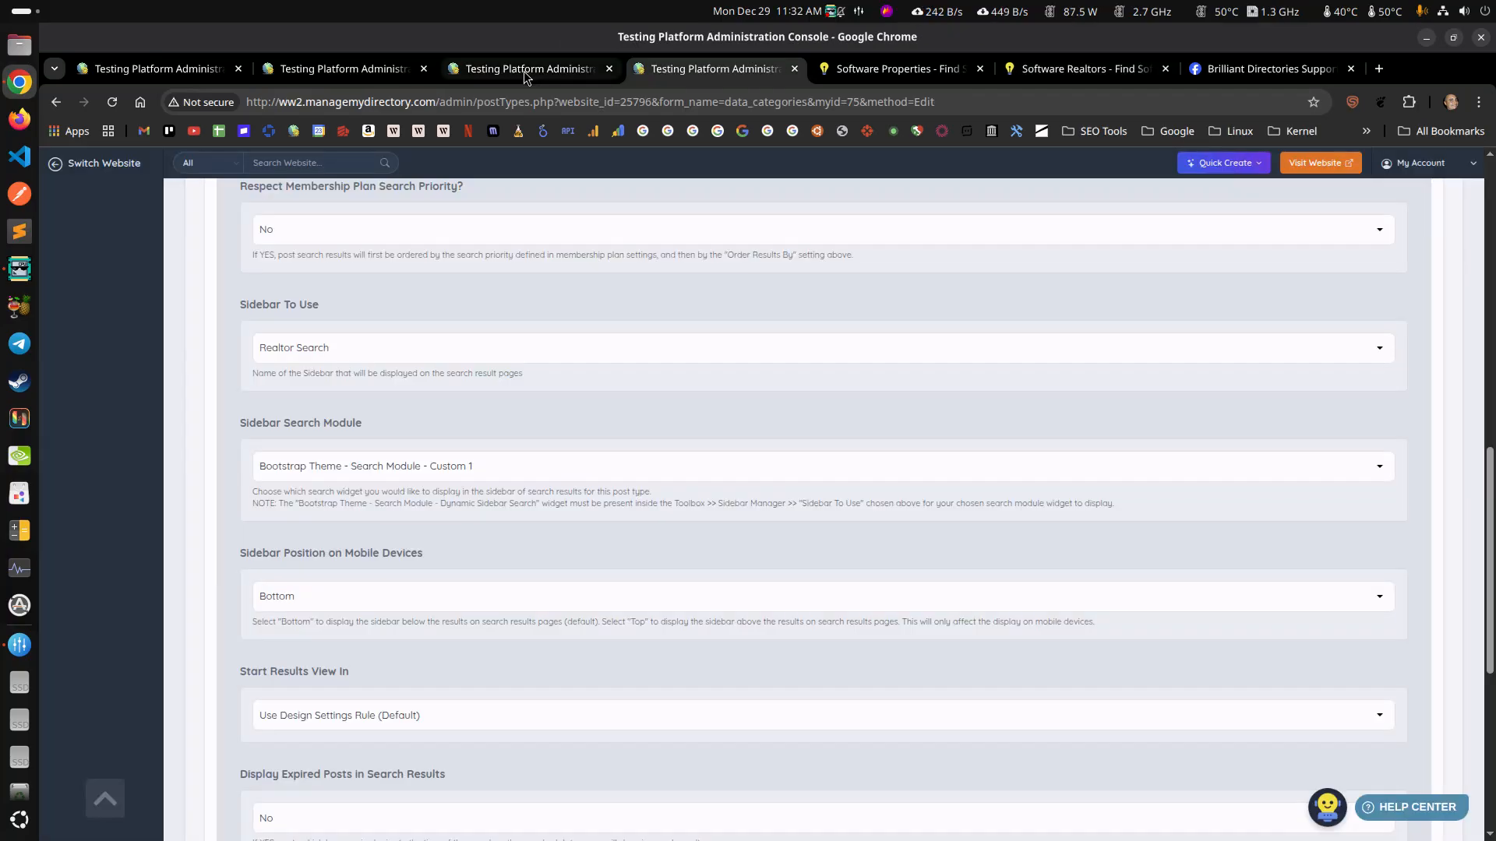
{"action": "left_click", "coordinate": [528, 72]}
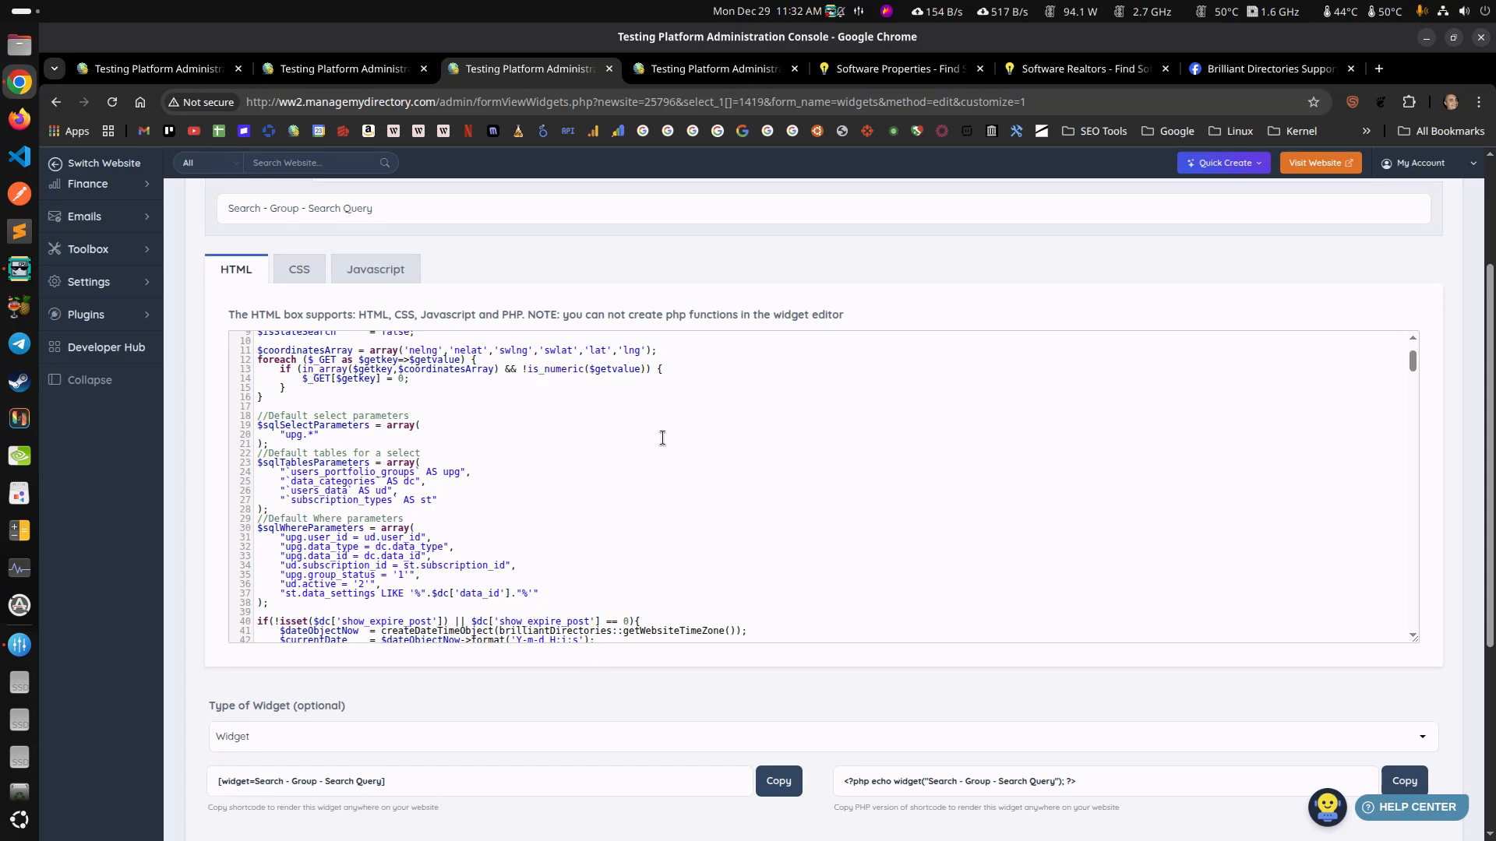
{"action": "scroll", "coordinate": [662, 438], "scroll_direction": "up", "scroll_amount": 2}
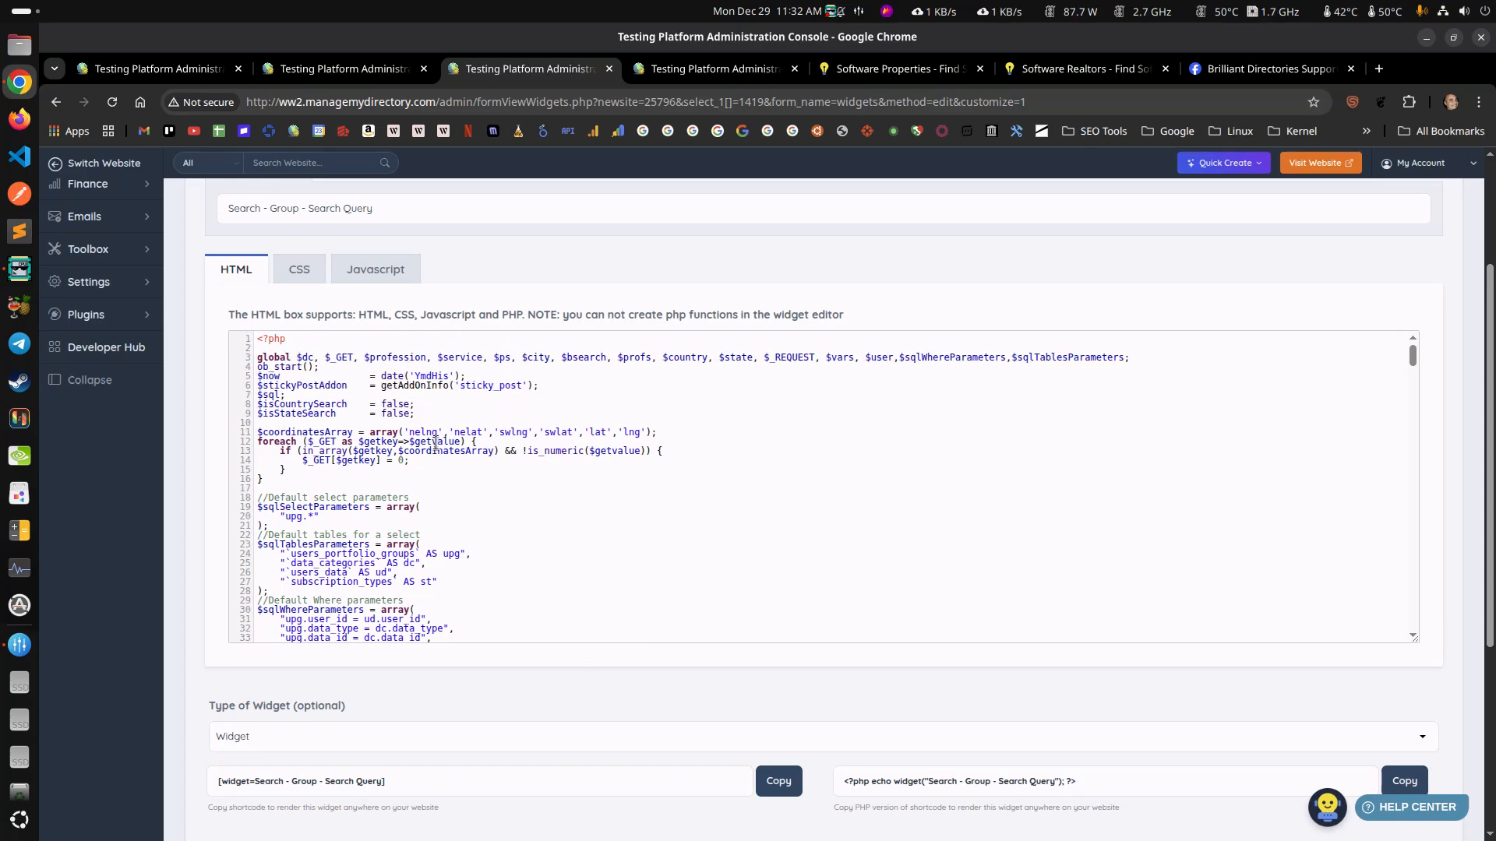
{"action": "scroll", "coordinate": [451, 415], "scroll_direction": "down", "scroll_amount": 12}
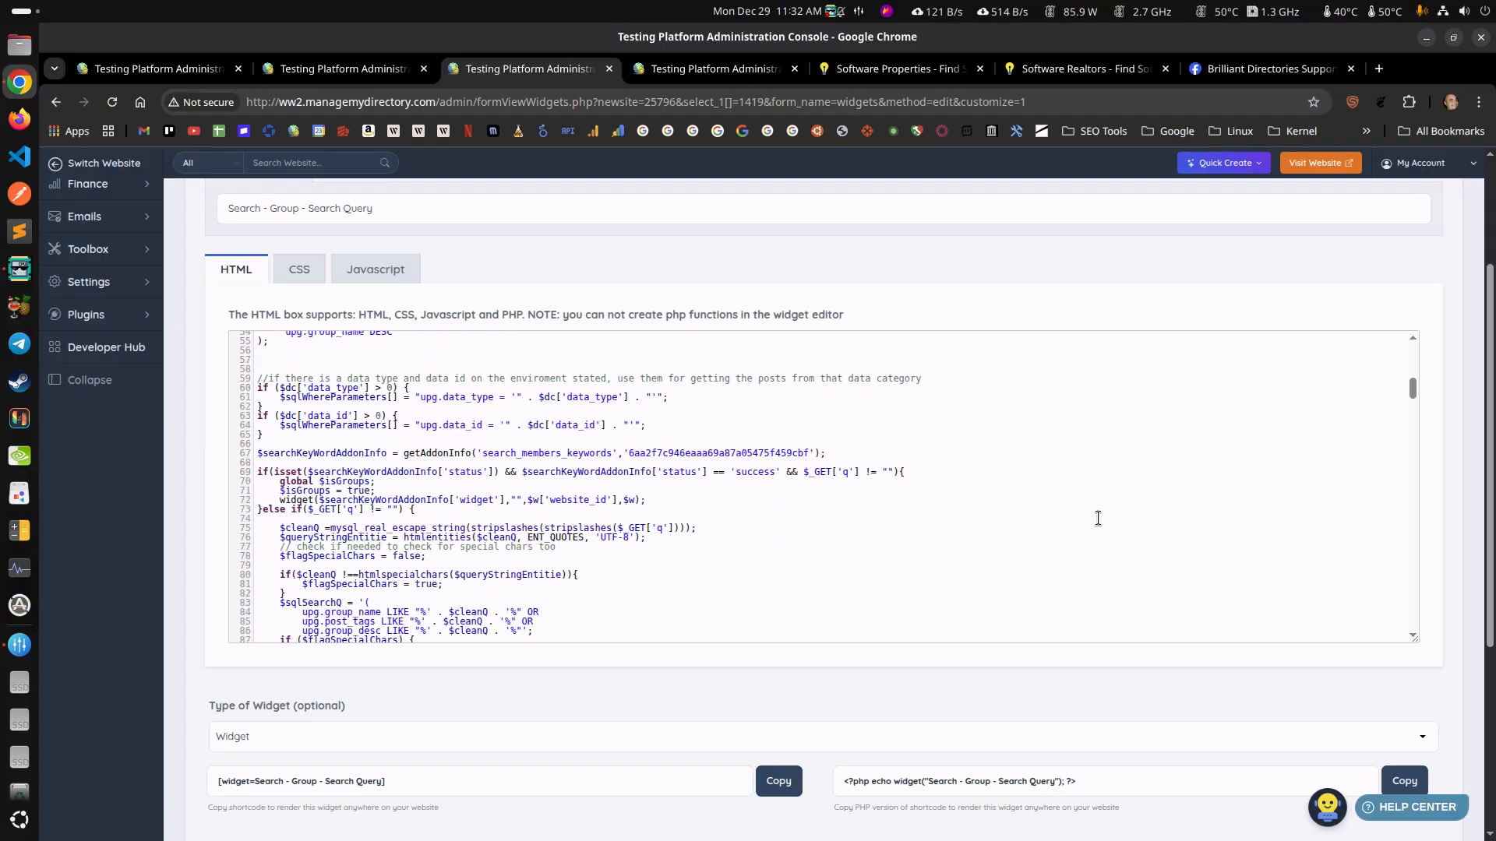
{"action": "scroll", "coordinate": [1098, 518], "scroll_direction": "down", "scroll_amount": 4}
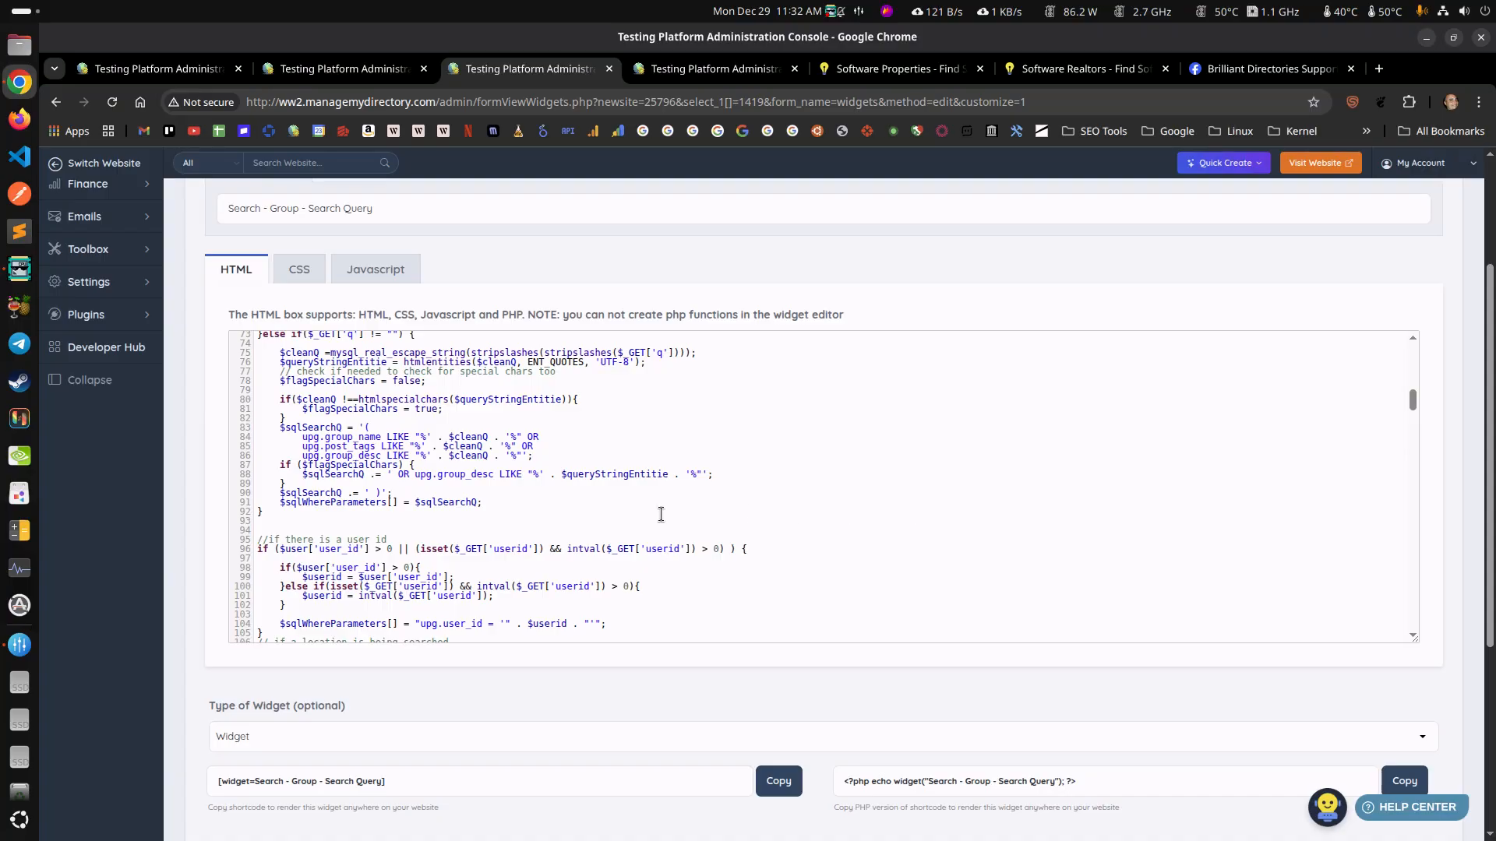